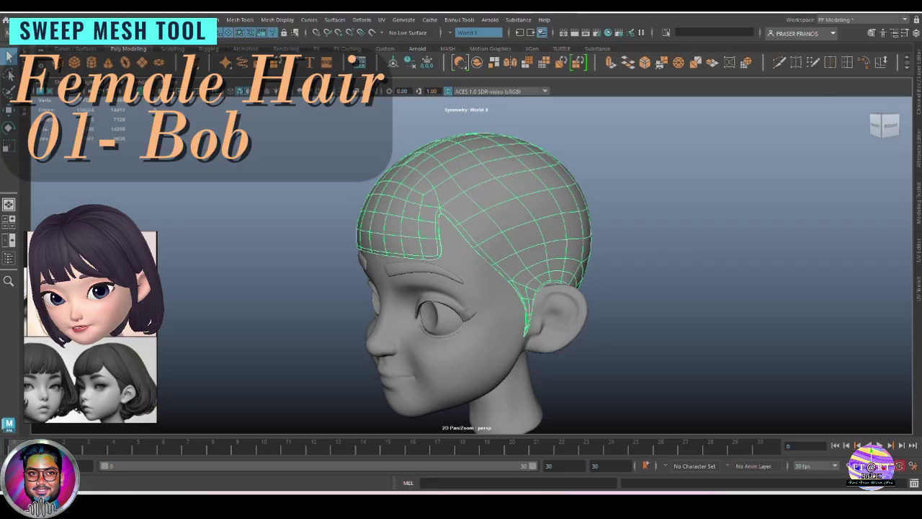
# Examine the bald head and its scalp cap from the front, side and above to plan the bob hairstyle
pyautogui.keyDown('alt'); pyautogui.moveTo(509, 364); pyautogui.dragTo(672, 349); pyautogui.keyUp('alt')
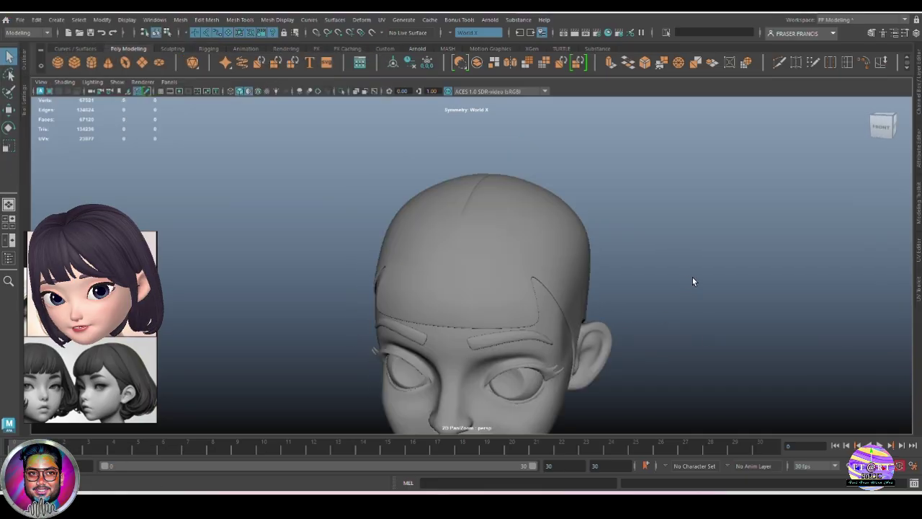
pyautogui.keyDown('alt'); pyautogui.moveTo(692, 280); pyautogui.dragTo(527, 225); pyautogui.keyUp('alt')
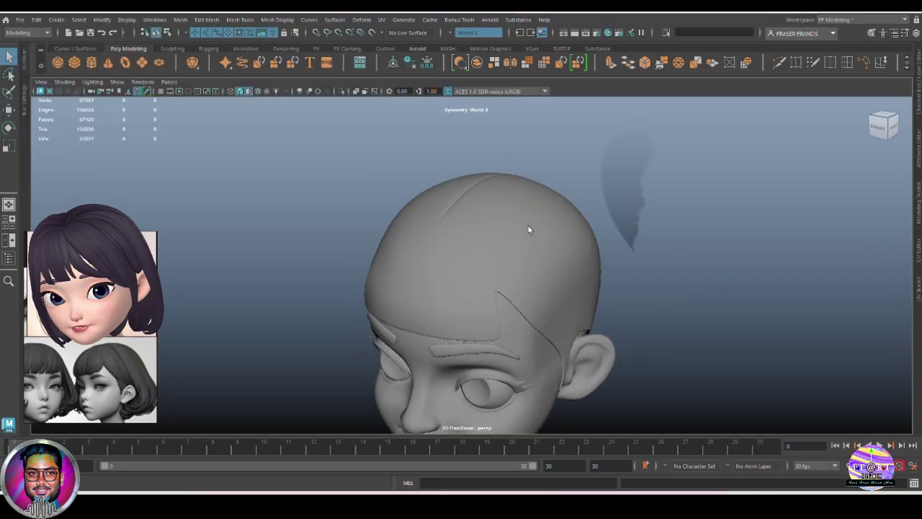
pyautogui.keyDown('alt'); pyautogui.moveTo(459, 217); pyautogui.dragTo(408, 231); pyautogui.keyUp('alt')
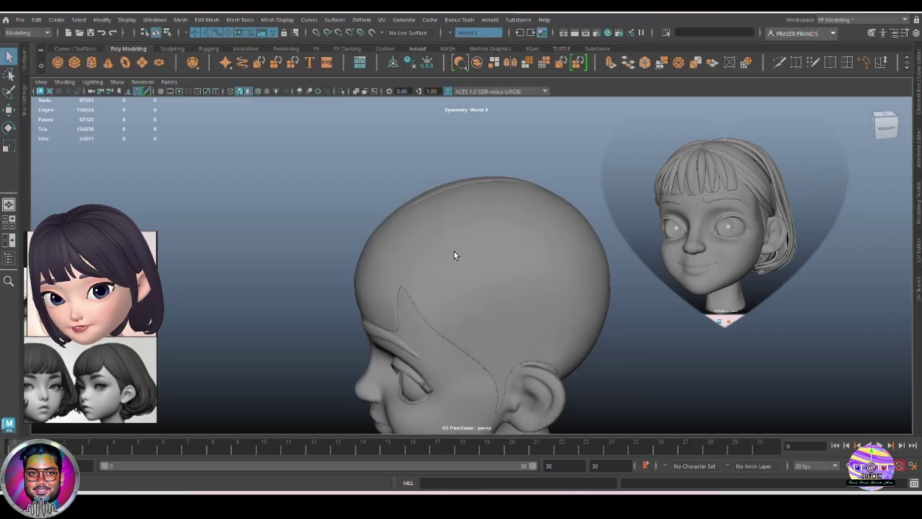
pyautogui.keyDown('alt'); pyautogui.moveTo(670, 352); pyautogui.dragTo(496, 358); pyautogui.keyUp('alt')
pyautogui.keyDown('alt'); pyautogui.moveTo(625, 354); pyautogui.dragTo(202, 258); pyautogui.keyUp('alt')
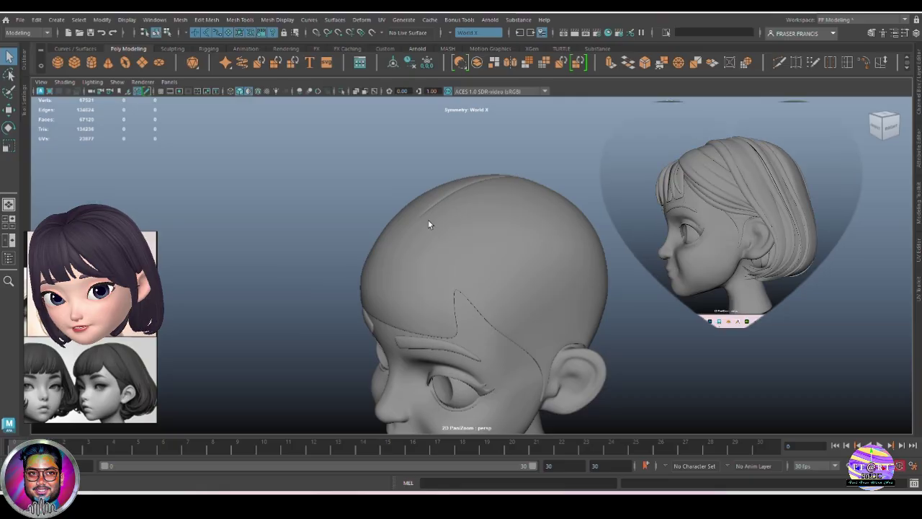
pyautogui.keyDown('alt'); pyautogui.moveTo(559, 267); pyautogui.dragTo(684, 310); pyautogui.keyUp('alt')
pyautogui.keyDown('alt'); pyautogui.moveTo(613, 389); pyautogui.dragTo(616, 353, button='middle'); pyautogui.keyUp('alt')
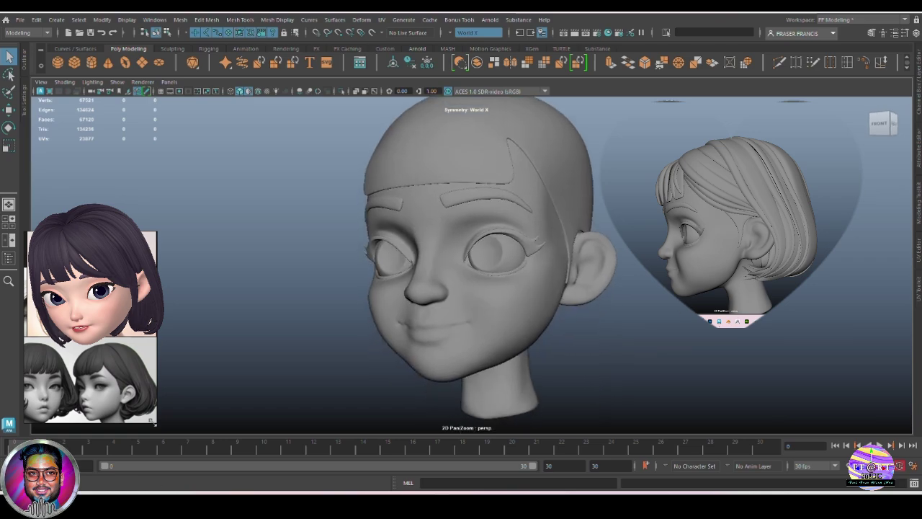
pyautogui.keyDown('alt'); pyautogui.moveTo(616, 353); pyautogui.dragTo(457, 330); pyautogui.keyUp('alt')
pyautogui.keyDown('alt'); pyautogui.moveTo(504, 261); pyautogui.dragTo(607, 350); pyautogui.keyUp('alt')
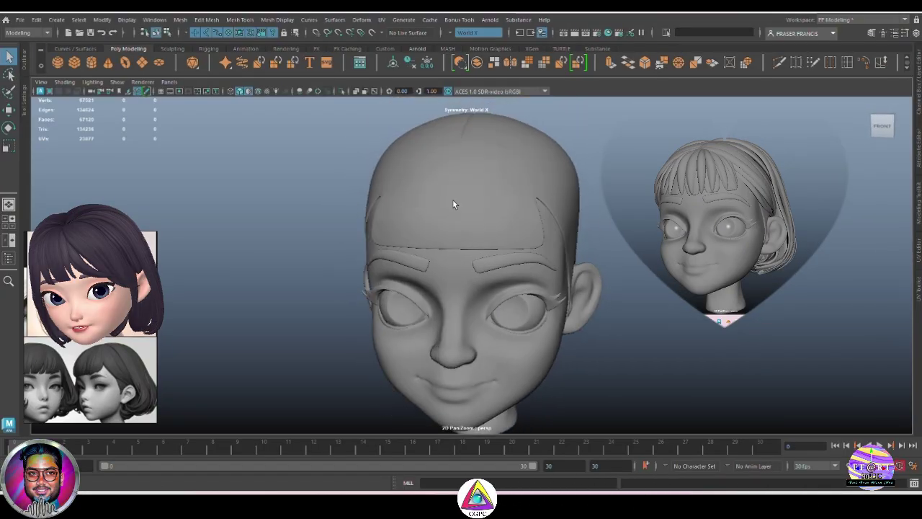
pyautogui.keyDown('alt'); pyautogui.moveTo(453, 203); pyautogui.dragTo(449, 244); pyautogui.keyUp('alt')
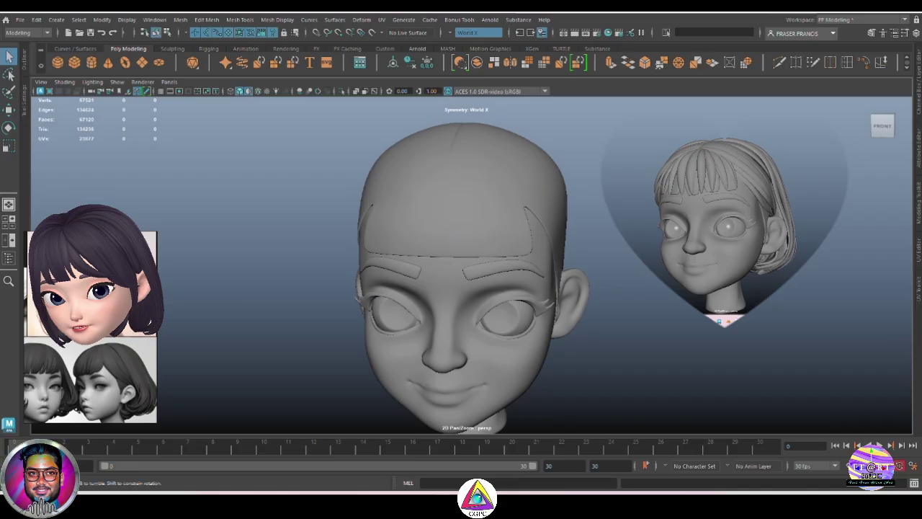
pyautogui.keyDown('alt'); pyautogui.moveTo(602, 280); pyautogui.dragTo(419, 130); pyautogui.keyUp('alt')
# Make the scalp cap mesh polySurface1 the live surface for drawing curves on it
pyautogui.click(75, 48)
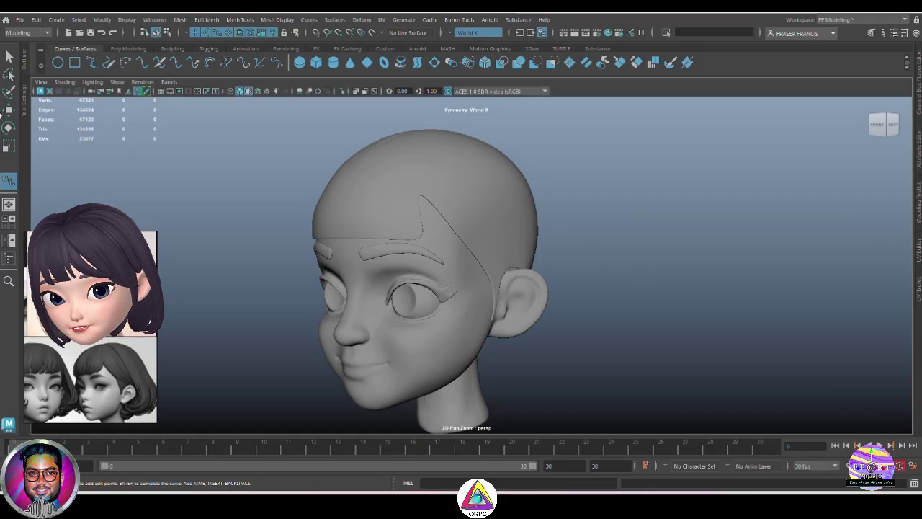
pyautogui.press('q')
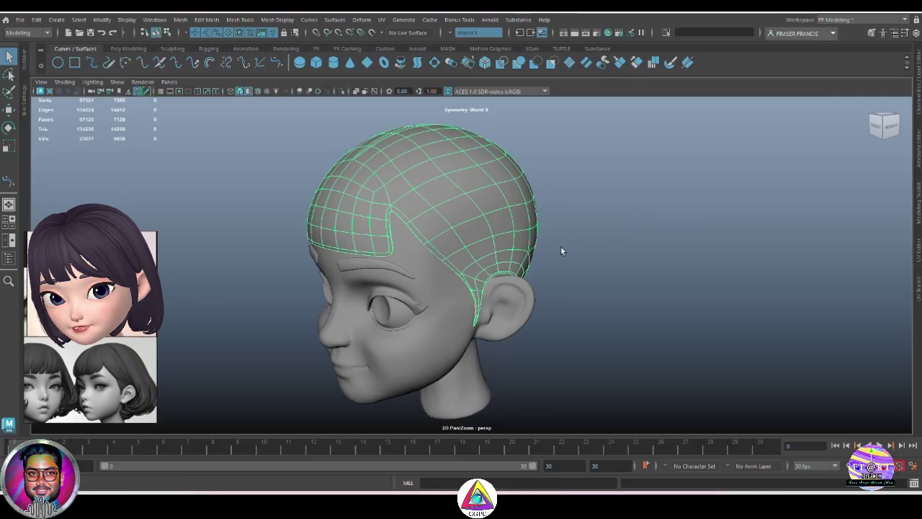
pyautogui.click(371, 33)
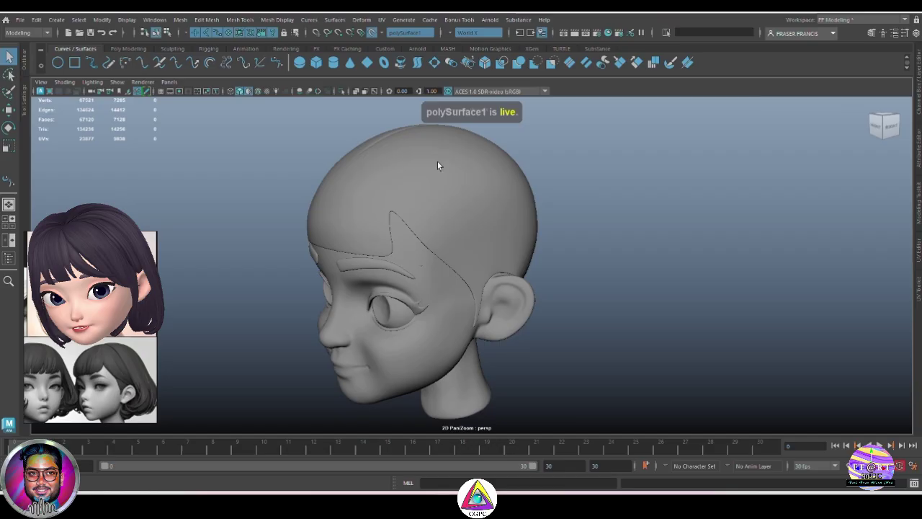
pyautogui.click(420, 259)
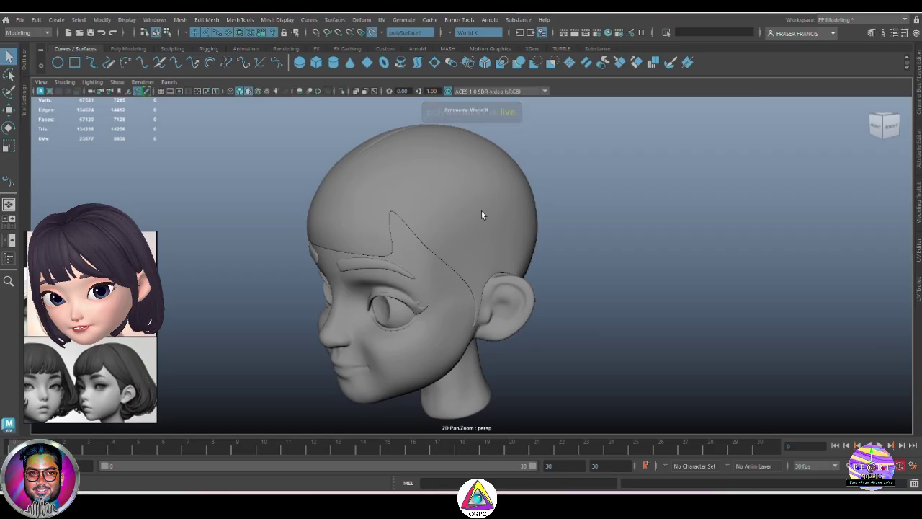
pyautogui.click(459, 175)
# Examine the scalp cap's topology with the wireframe temporarily overlaid on the shaded model
pyautogui.click(258, 92)
pyautogui.moveTo(609, 231)
pyautogui.keyDown('alt'); pyautogui.mouseDown()
pyautogui.moveTo(621, 279)
pyautogui.moveTo(607, 213)
pyautogui.mouseUp(); pyautogui.keyUp('alt')
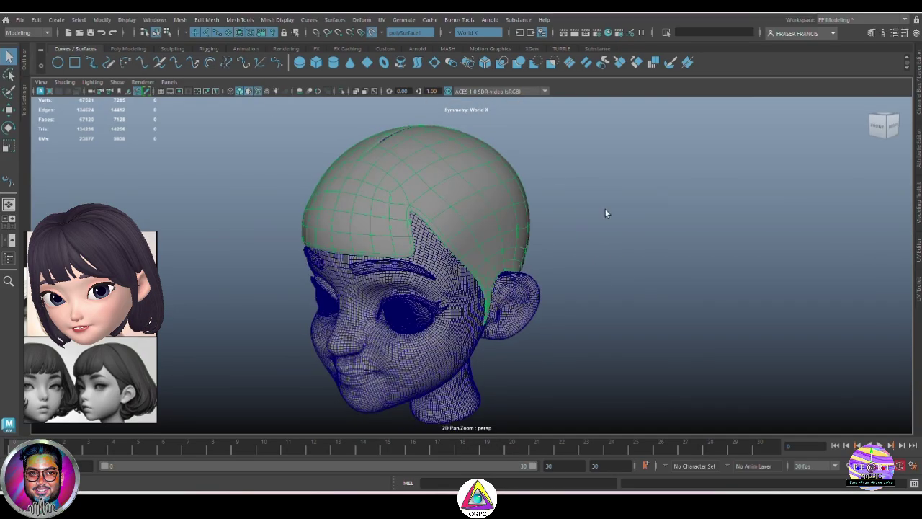
pyautogui.keyDown('alt'); pyautogui.moveTo(607, 213); pyautogui.dragTo(659, 284, button='right'); pyautogui.keyUp('alt')
pyautogui.moveTo(659, 285)
pyautogui.keyDown('alt'); pyautogui.mouseDown()
pyautogui.moveTo(621, 306)
pyautogui.moveTo(660, 302)
pyautogui.mouseUp(); pyautogui.keyUp('alt')
pyautogui.keyDown('alt'); pyautogui.moveTo(659, 302); pyautogui.dragTo(520, 282, button='right'); pyautogui.keyUp('alt')
pyautogui.keyDown('alt'); pyautogui.moveTo(520, 283); pyautogui.dragTo(558, 277); pyautogui.keyUp('alt')
pyautogui.keyDown('alt'); pyautogui.moveTo(558, 277); pyautogui.dragTo(582, 247, button='right'); pyautogui.keyUp('alt')
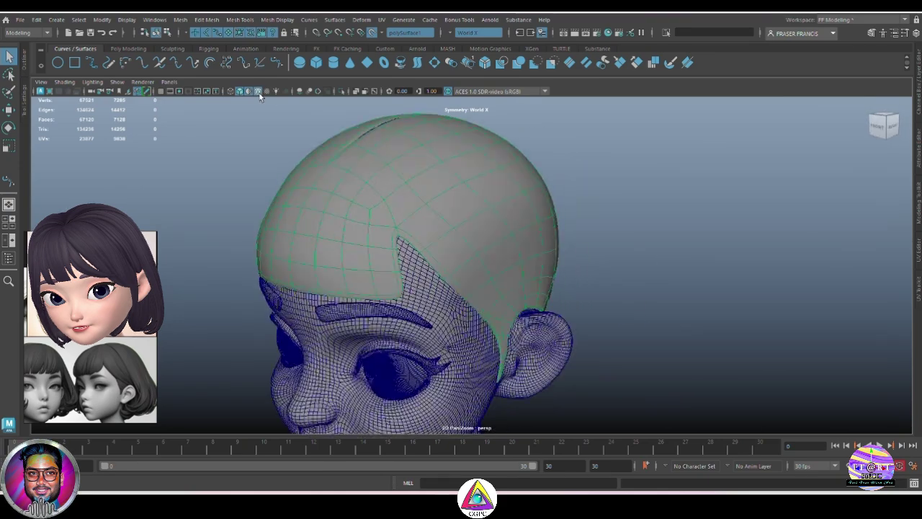
pyautogui.click(258, 92)
pyautogui.click(683, 257)
pyautogui.keyDown('alt'); pyautogui.moveTo(683, 257); pyautogui.dragTo(705, 259); pyautogui.keyUp('alt')
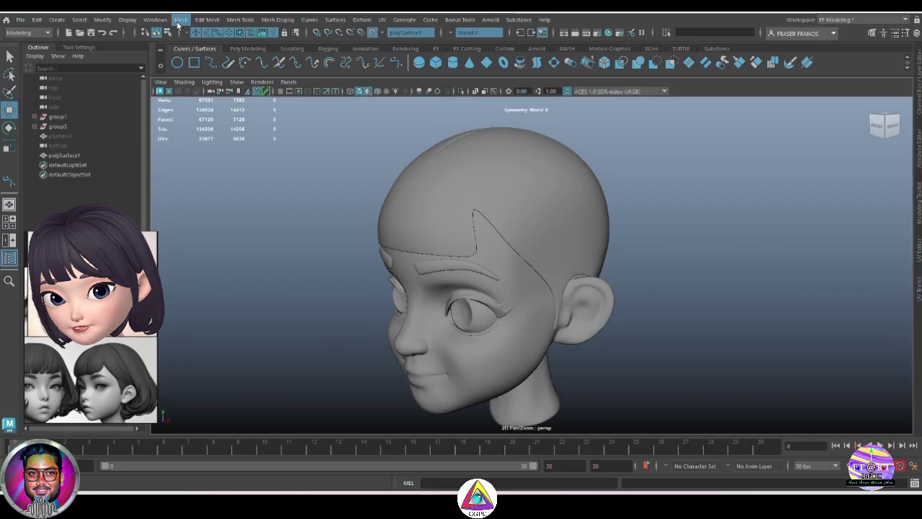
# Start a CV curve on the live scalp surface at the front end of the parting line
pyautogui.click(56, 20)
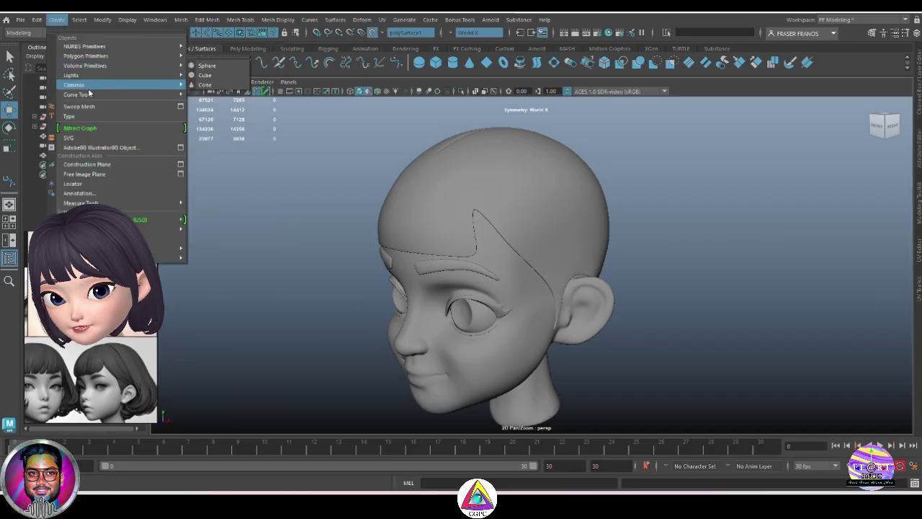
pyautogui.moveTo(90, 94)
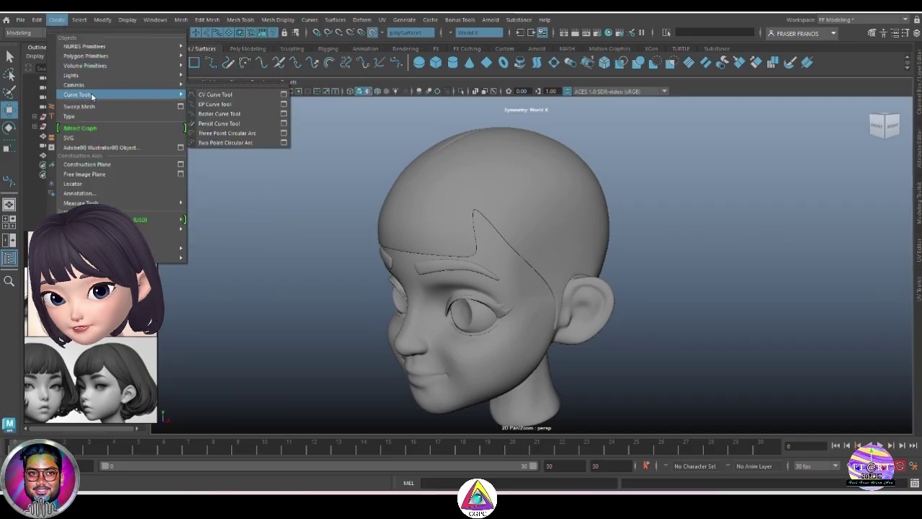
pyautogui.click(230, 96)
pyautogui.keyDown('alt'); pyautogui.moveTo(561, 212); pyautogui.dragTo(421, 203); pyautogui.keyUp('alt')
pyautogui.click(385, 175)
pyautogui.keyDown('alt'); pyautogui.moveTo(385, 176); pyautogui.dragTo(465, 240); pyautogui.keyUp('alt')
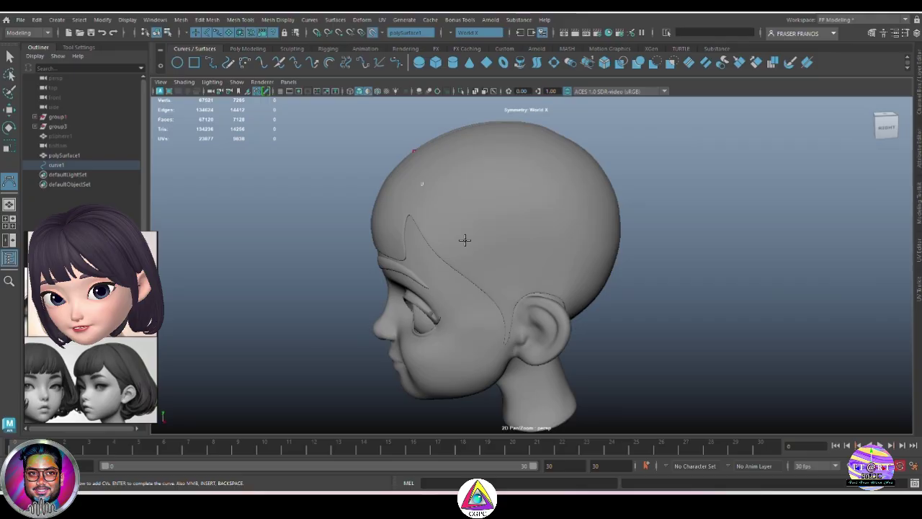
pyautogui.keyDown('alt'); pyautogui.moveTo(719, 282); pyautogui.dragTo(412, 239); pyautogui.keyUp('alt')
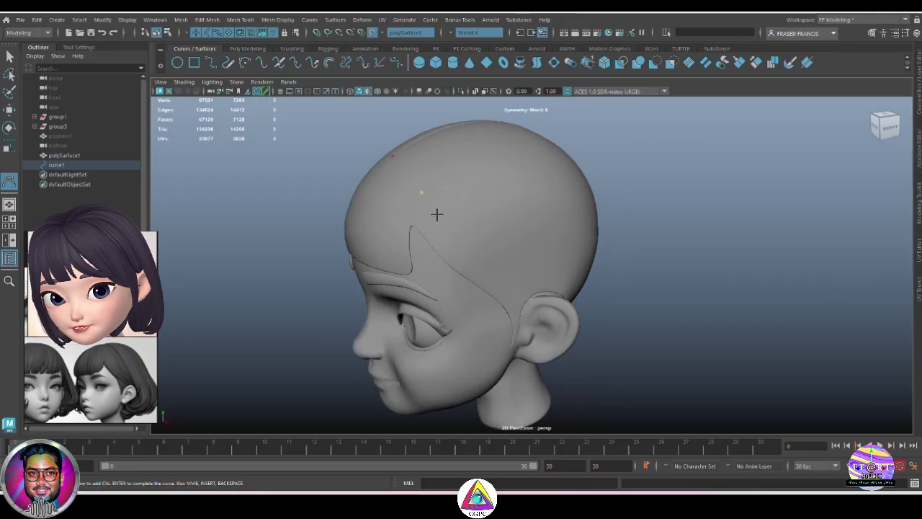
pyautogui.keyDown('alt'); pyautogui.moveTo(418, 208); pyautogui.dragTo(448, 216); pyautogui.keyUp('alt')
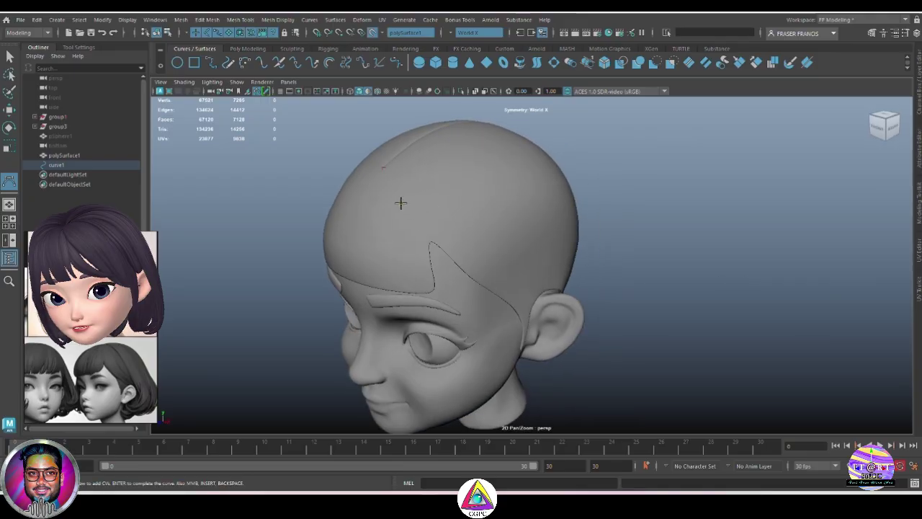
# Continue the CV curve along the hairline past the temple to just above the ear and complete it
pyautogui.keyDown('alt'); pyautogui.moveTo(428, 236); pyautogui.dragTo(465, 259); pyautogui.keyUp('alt')
pyautogui.click(442, 249)
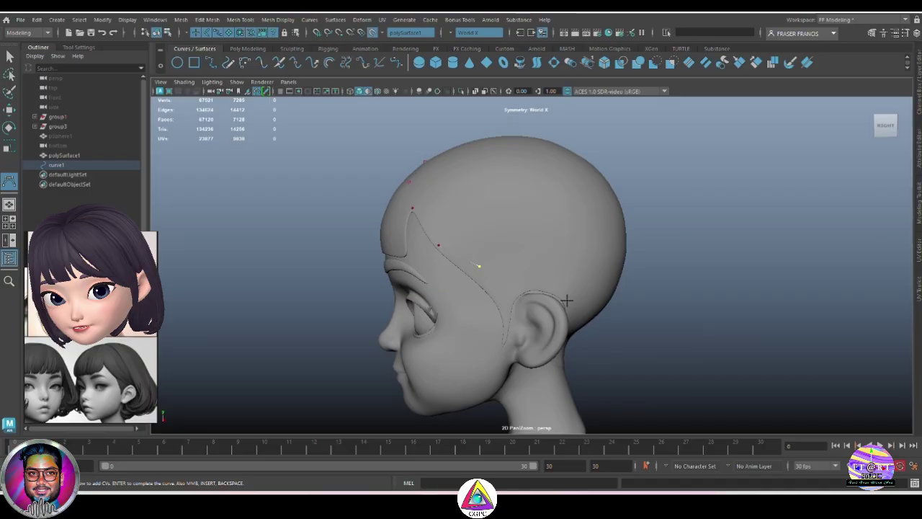
pyautogui.keyDown('alt'); pyautogui.moveTo(567, 300); pyautogui.dragTo(546, 285); pyautogui.keyUp('alt')
pyautogui.keyDown('alt'); pyautogui.moveTo(546, 285); pyautogui.dragTo(533, 241, button='middle'); pyautogui.keyUp('alt')
pyautogui.keyDown('alt'); pyautogui.moveTo(533, 241); pyautogui.dragTo(558, 266, button='right'); pyautogui.keyUp('alt')
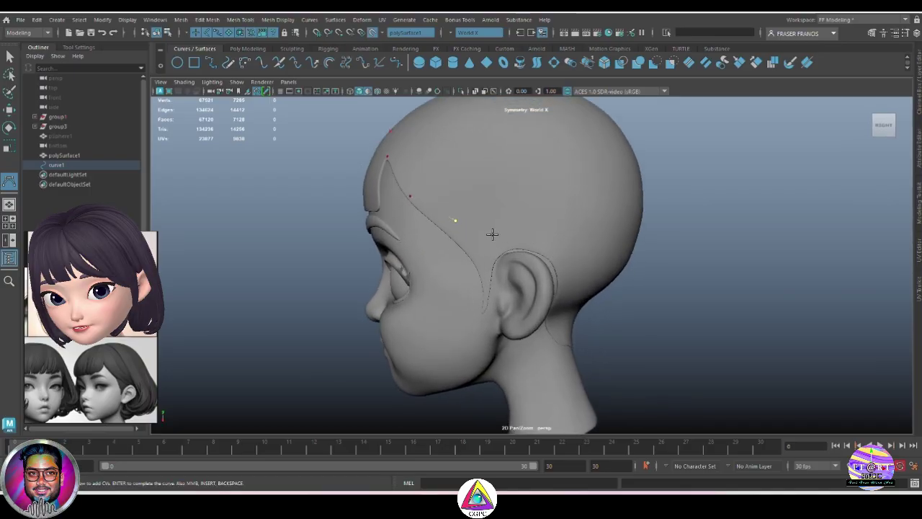
pyautogui.keyDown('alt'); pyautogui.moveTo(563, 250); pyautogui.dragTo(613, 296); pyautogui.keyUp('alt')
pyautogui.keyDown('alt'); pyautogui.moveTo(588, 329); pyautogui.dragTo(642, 319); pyautogui.keyUp('alt')
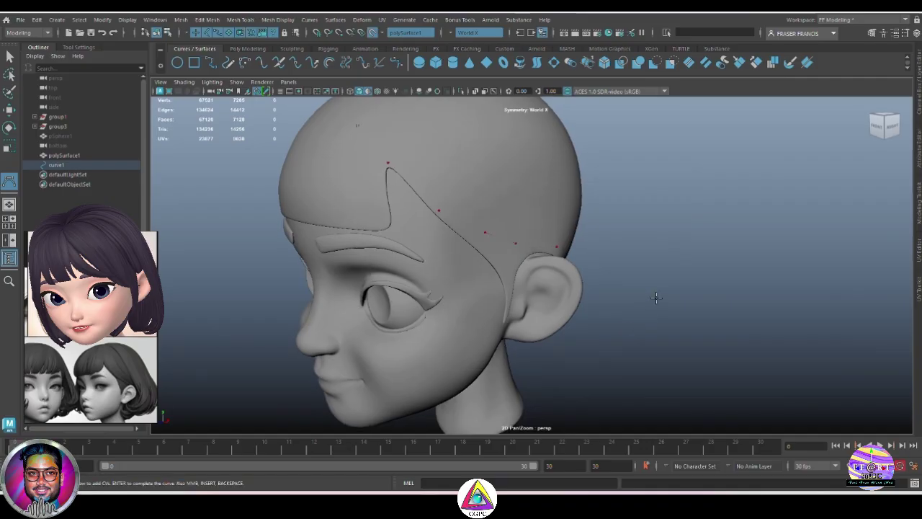
pyautogui.press('Return')
pyautogui.press('w')
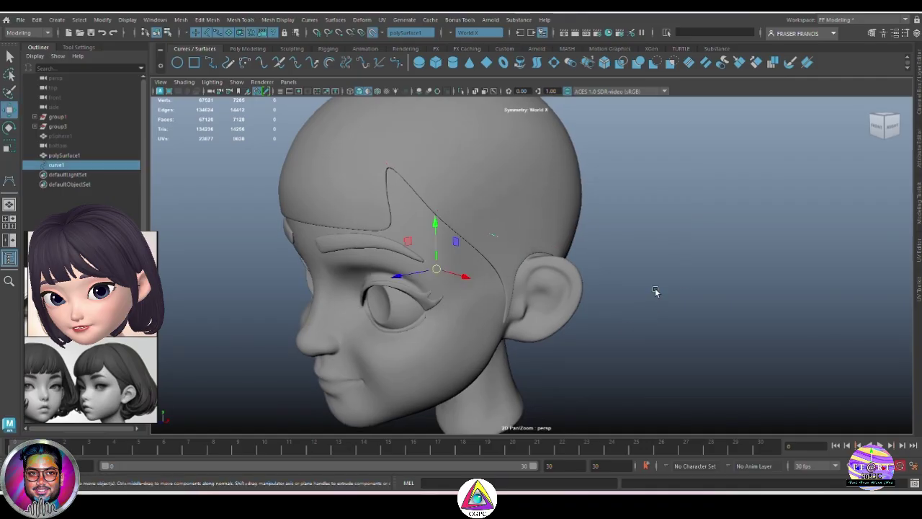
# Try moving the whole curve outward from the side of the head along the X axis
pyautogui.keyDown('alt'); pyautogui.moveTo(600, 300); pyautogui.dragTo(613, 319); pyautogui.keyUp('alt')
pyautogui.keyDown('alt'); pyautogui.moveTo(564, 296); pyautogui.dragTo(550, 315); pyautogui.keyUp('alt')
pyautogui.moveTo(519, 344); pyautogui.dragTo(542, 345)
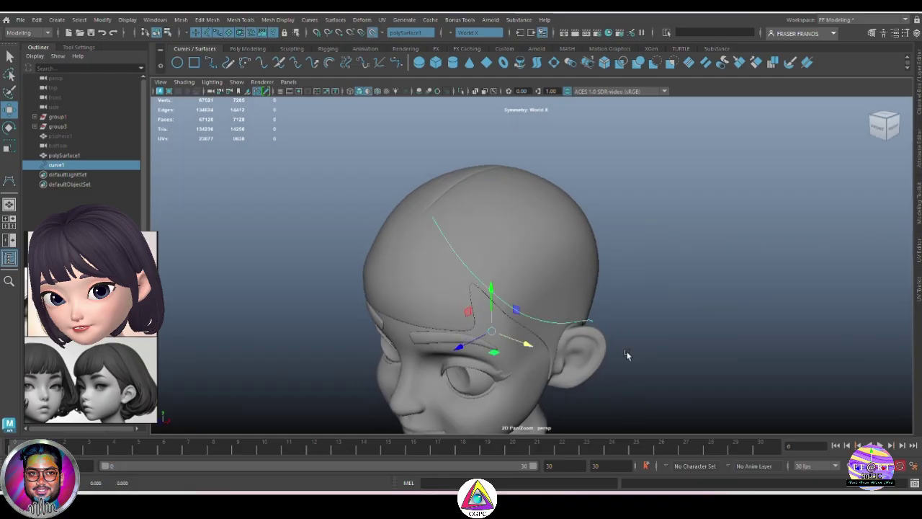
pyautogui.keyDown('alt'); pyautogui.moveTo(627, 353); pyautogui.dragTo(609, 342); pyautogui.keyUp('alt')
pyautogui.hotkey('ctrl', 'z')
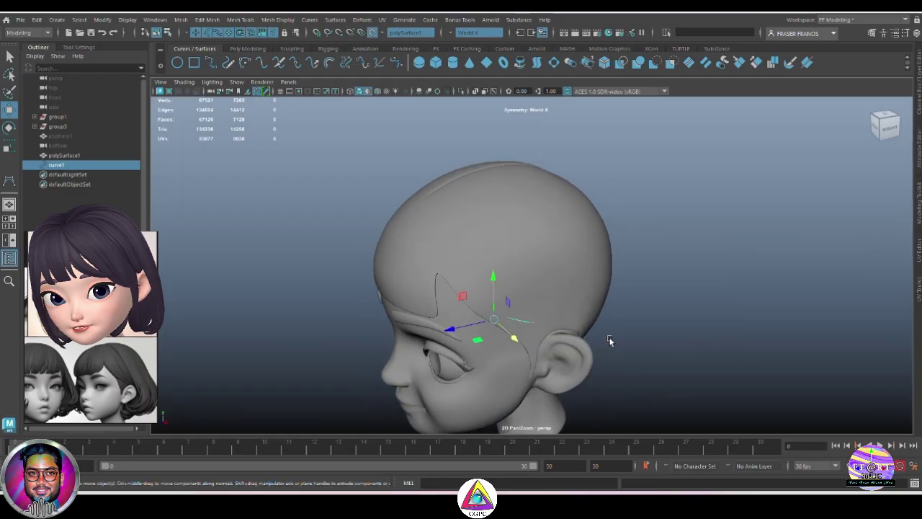
# Try repositioning the curve's control vertices near the temple while the scalp is still live
pyautogui.rightClick(758, 227)
pyautogui.moveTo(757, 228); pyautogui.dragTo(702, 225, button='right')
pyautogui.moveTo(495, 309); pyautogui.dragTo(519, 298)
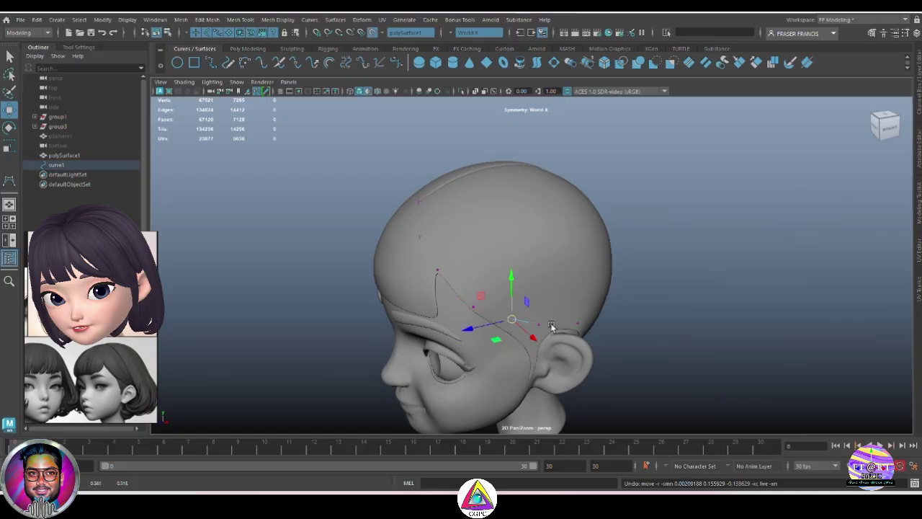
pyautogui.keyDown('alt'); pyautogui.moveTo(552, 327); pyautogui.dragTo(522, 260); pyautogui.keyUp('alt')
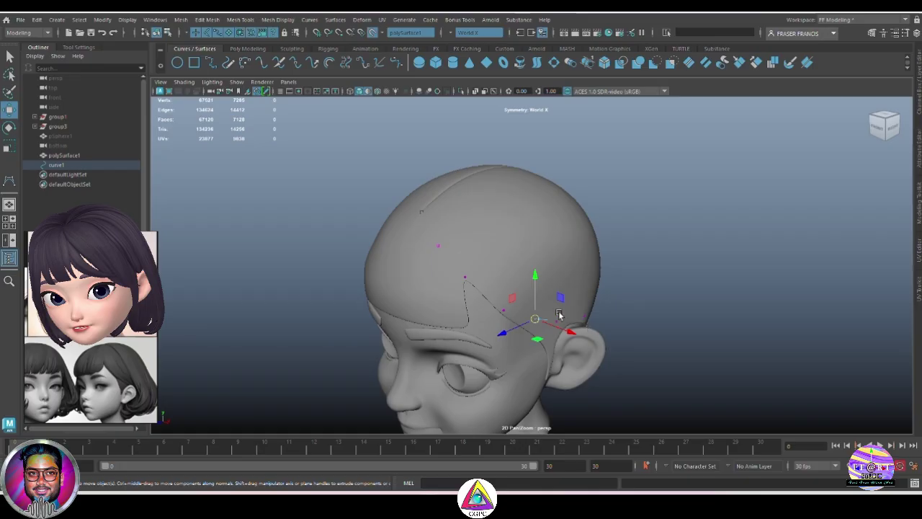
pyautogui.moveTo(593, 318); pyautogui.dragTo(616, 278, button='right')
pyautogui.click(616, 278)
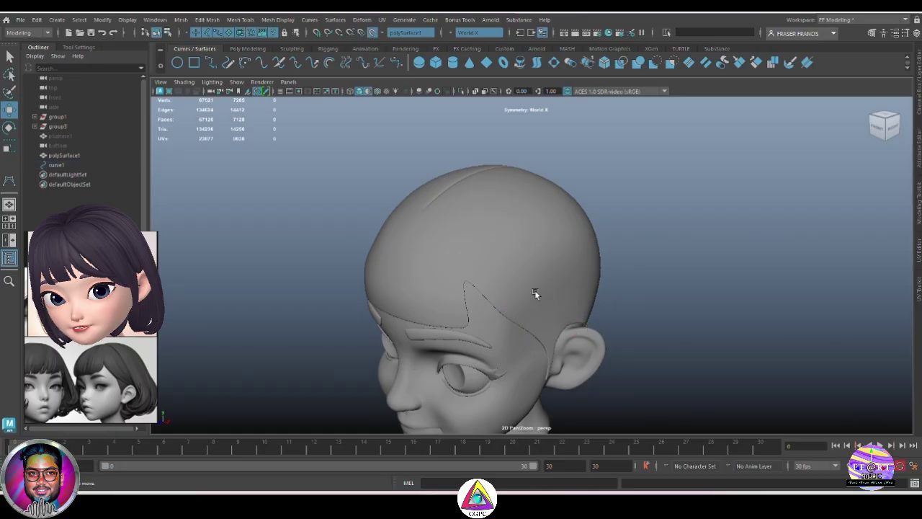
# Turn off the live surface on the scalp mesh and clear the selection
pyautogui.click(69, 167)
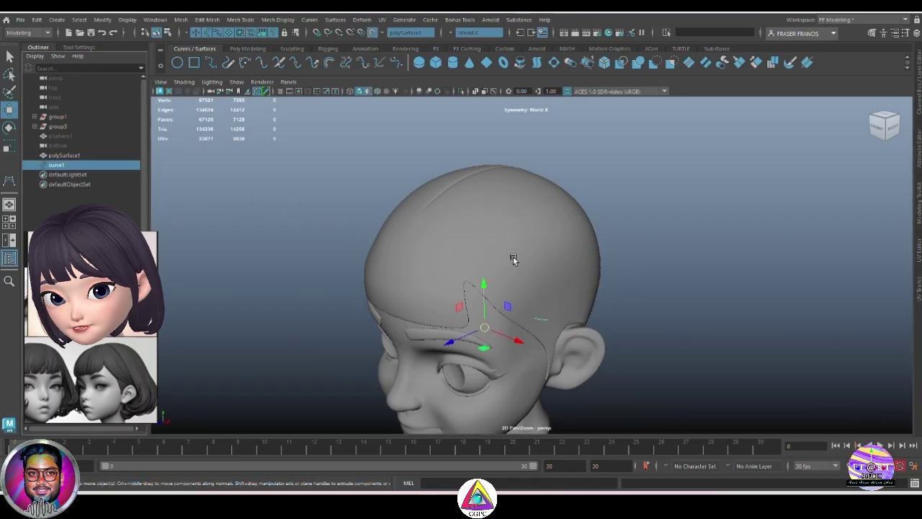
pyautogui.click(442, 242)
pyautogui.click(81, 156)
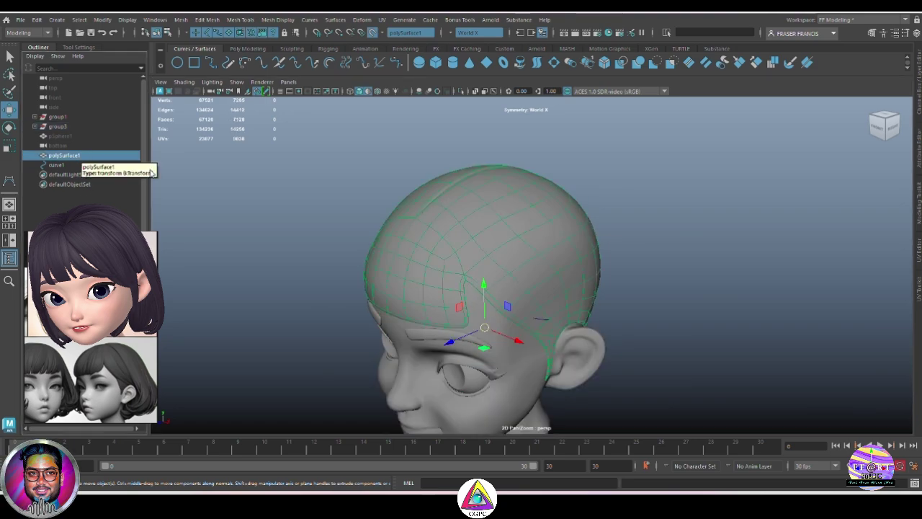
pyautogui.click(651, 206)
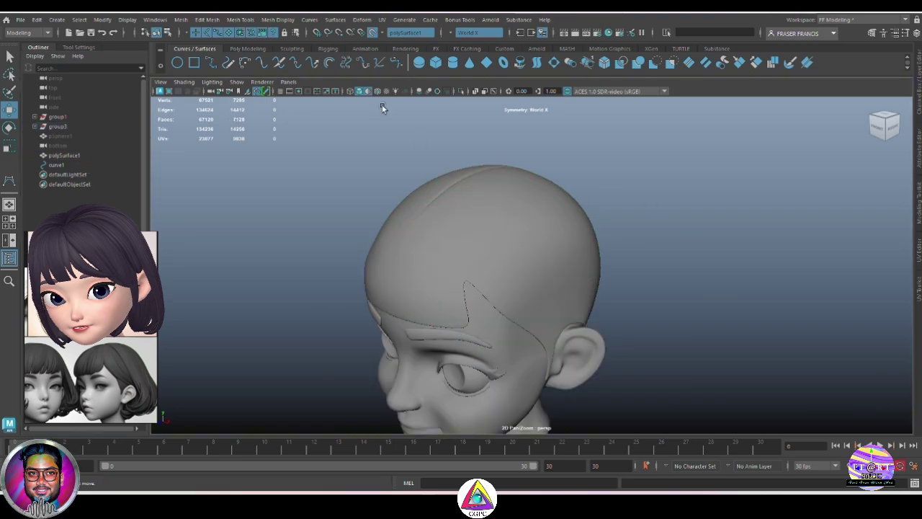
pyautogui.click(373, 33)
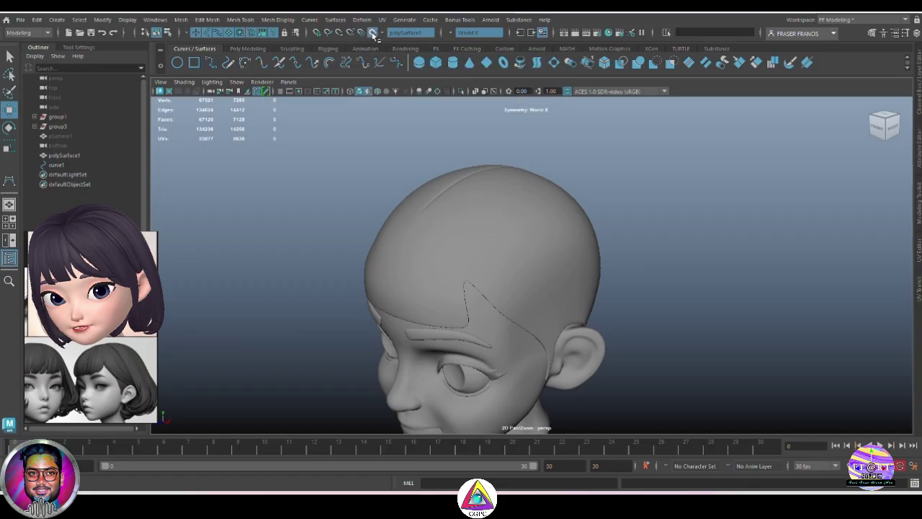
pyautogui.click(586, 251)
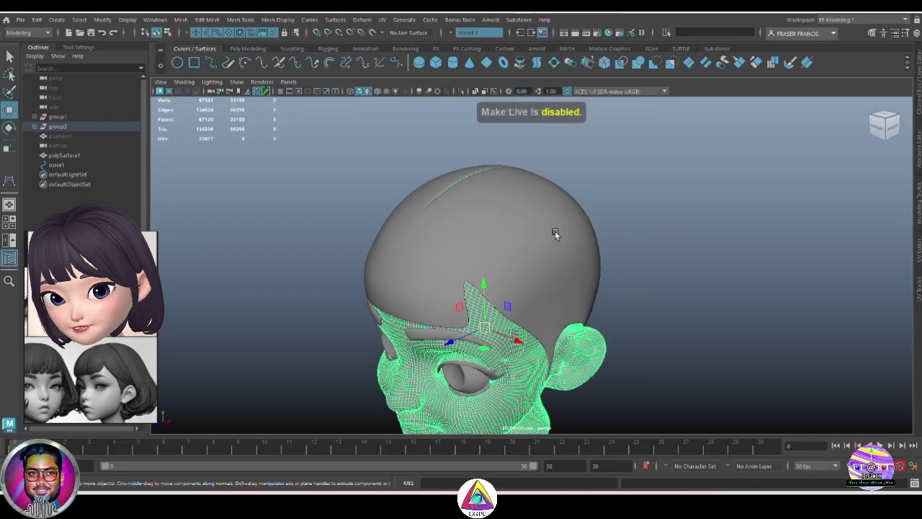
pyautogui.click(582, 236)
pyautogui.keyDown('alt'); pyautogui.moveTo(582, 236); pyautogui.dragTo(518, 314); pyautogui.keyUp('alt')
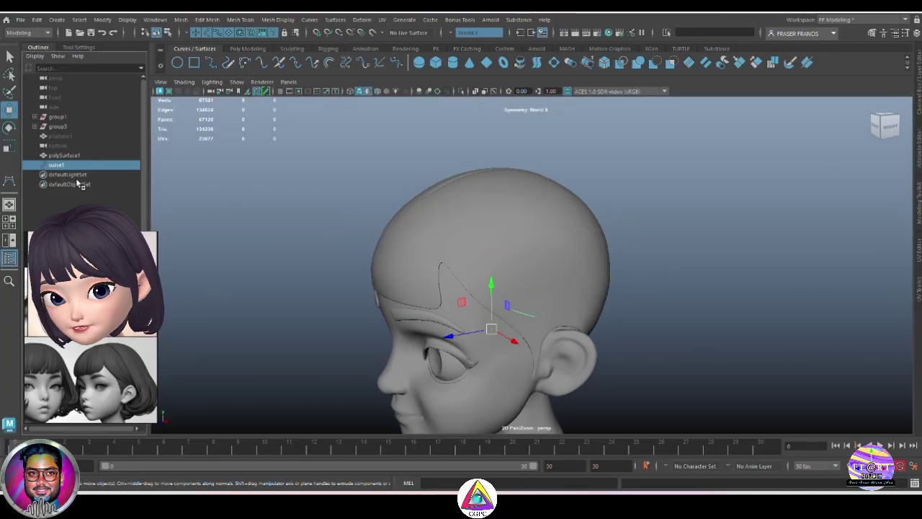
pyautogui.click(57, 165)
pyautogui.moveTo(705, 250); pyautogui.dragTo(702, 269, button='right')
pyautogui.keyDown('alt'); pyautogui.moveTo(614, 328); pyautogui.dragTo(580, 295); pyautogui.keyUp('alt')
pyautogui.click(464, 270)
pyautogui.moveTo(465, 260); pyautogui.dragTo(562, 309)
pyautogui.press('q')
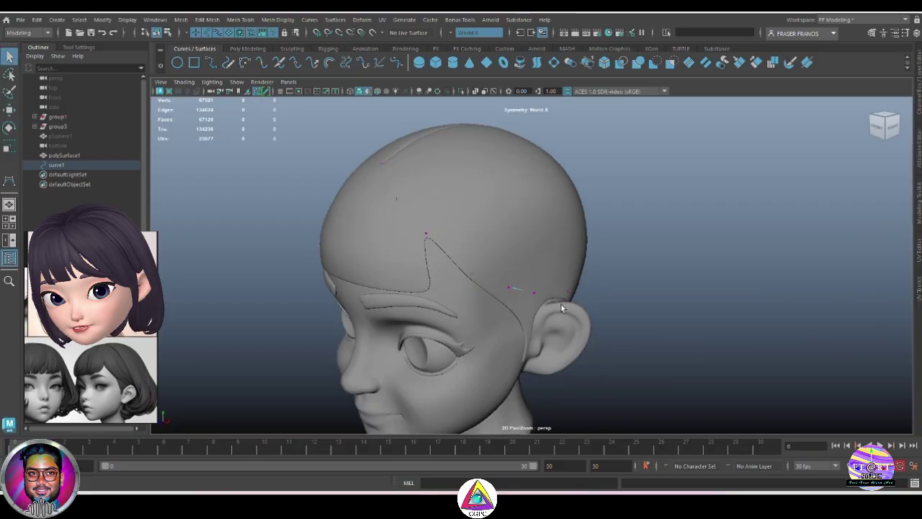
pyautogui.click(530, 295)
# Select the hairline guide curve in object mode and center its pivot
pyautogui.click(71, 163)
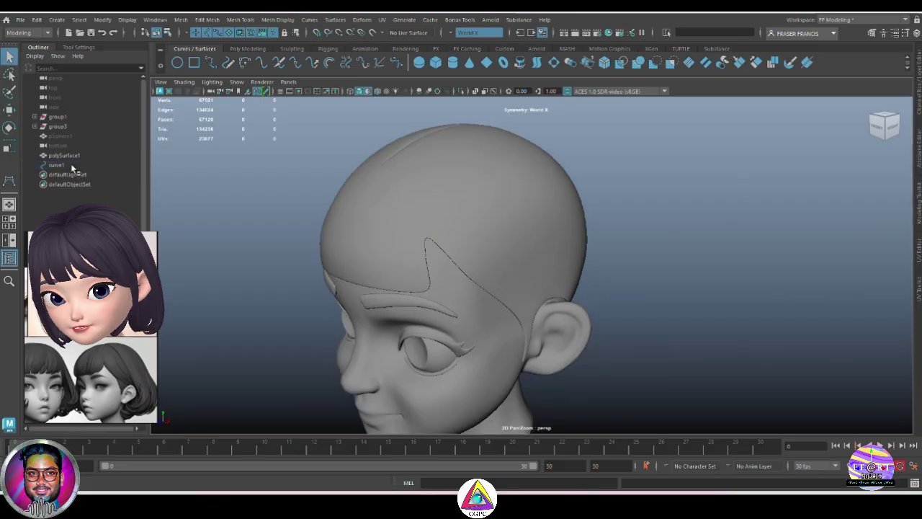
pyautogui.keyDown('alt'); pyautogui.moveTo(383, 223); pyautogui.dragTo(418, 225); pyautogui.keyUp('alt')
pyautogui.press('w')
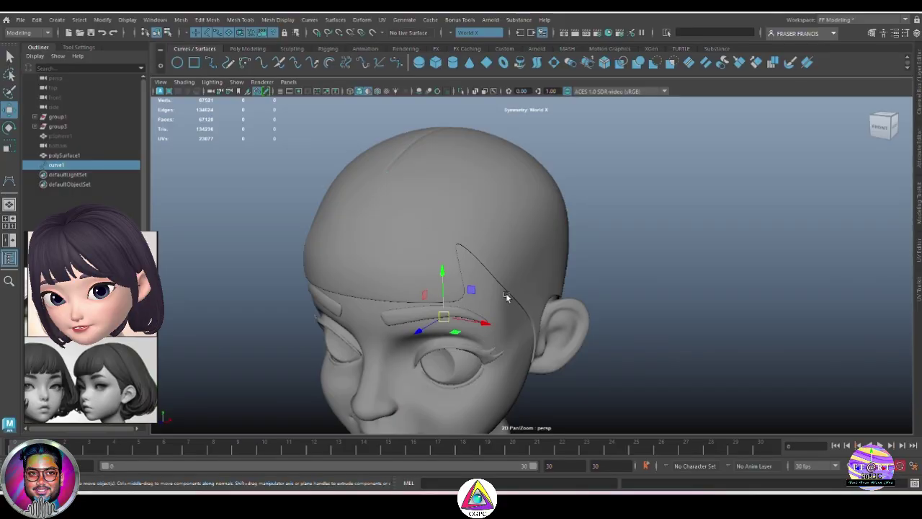
pyautogui.keyDown('alt'); pyautogui.moveTo(506, 293); pyautogui.dragTo(456, 319); pyautogui.keyUp('alt')
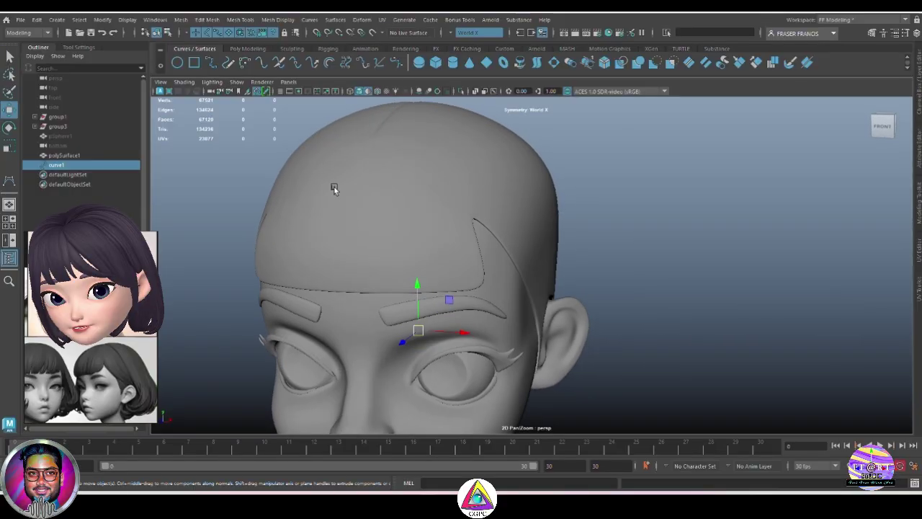
pyautogui.click(247, 48)
pyautogui.scroll(-1, 765, 66)
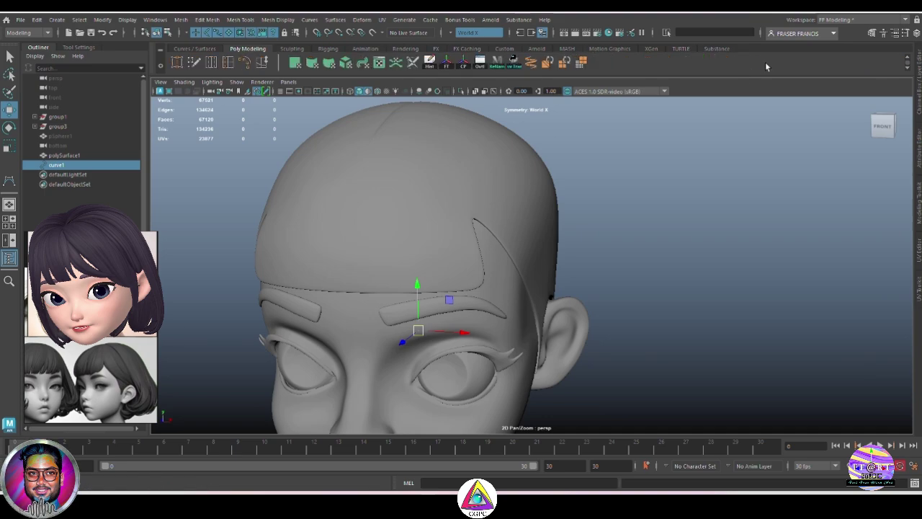
pyautogui.click(465, 65)
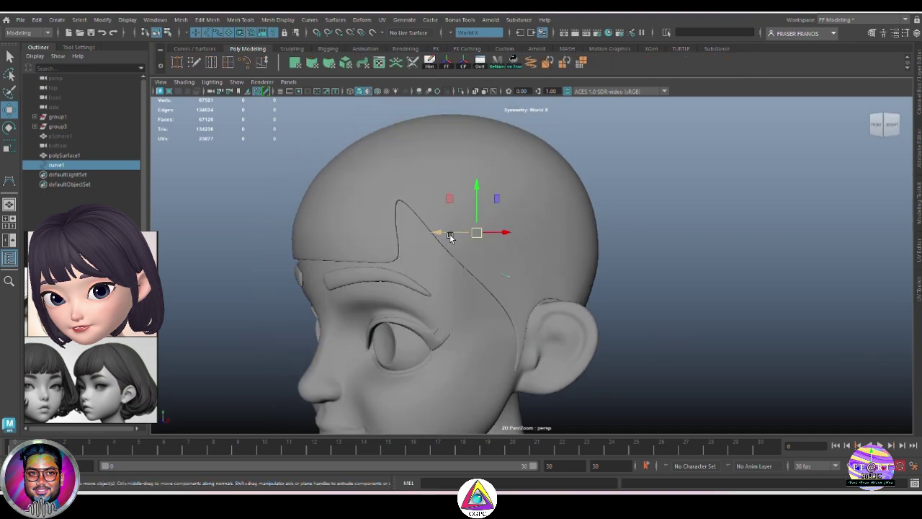
# Move the curve outward from the scalp along X and select its control vertices near the ear for further adjustment
pyautogui.moveTo(449, 236); pyautogui.dragTo(524, 237)
pyautogui.moveTo(483, 191); pyautogui.dragTo(618, 346)
pyautogui.moveTo(405, 263); pyautogui.dragTo(529, 274)
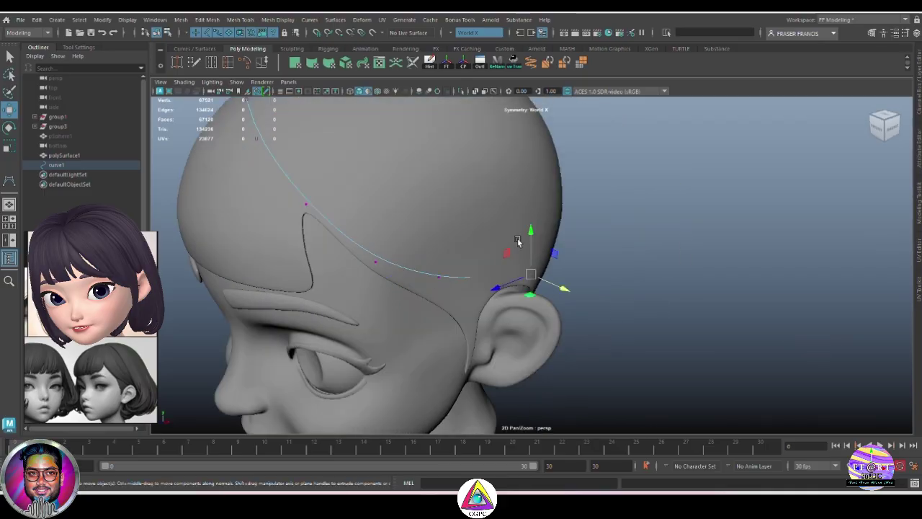
# Use soft selection to move the curve's end control vertices above and behind the ear so the curve hugs the scalp
pyautogui.press('b')
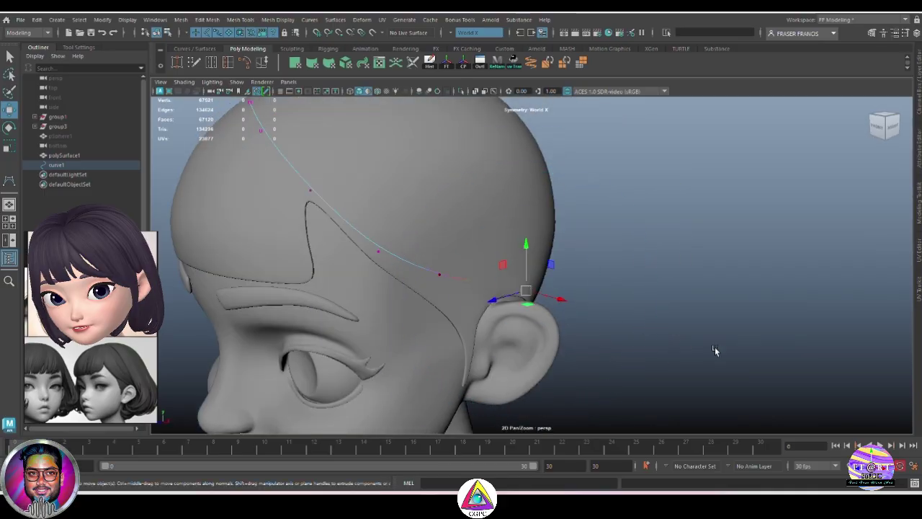
pyautogui.moveTo(561, 301); pyautogui.dragTo(563, 324)
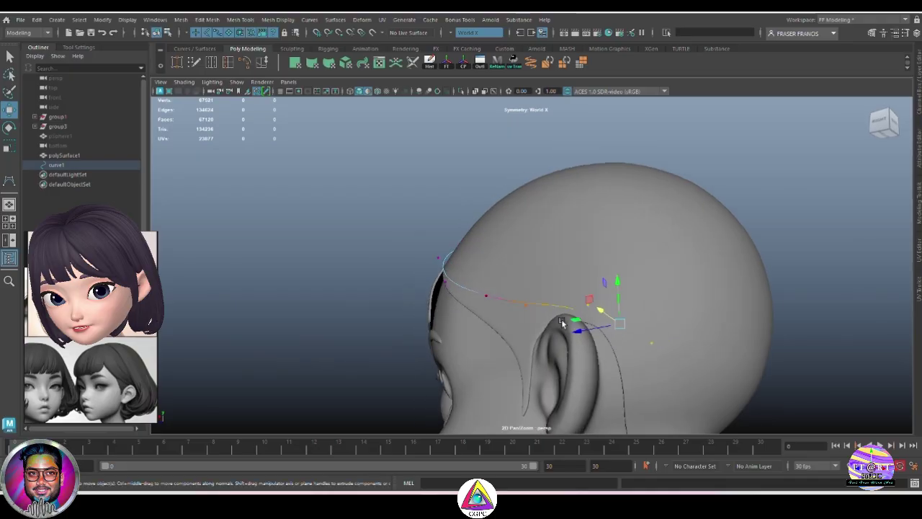
pyautogui.keyDown('alt'); pyautogui.moveTo(635, 340); pyautogui.dragTo(602, 349); pyautogui.keyUp('alt')
pyautogui.moveTo(591, 300); pyautogui.dragTo(572, 292)
pyautogui.keyDown('alt'); pyautogui.moveTo(628, 326); pyautogui.dragTo(583, 329); pyautogui.keyUp('alt')
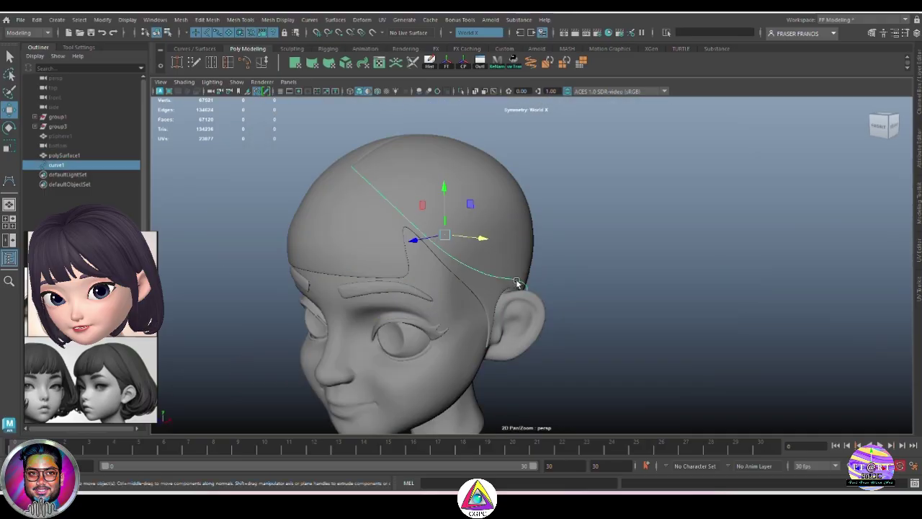
# Create a sweep mesh from the guide curve
pyautogui.keyDown('alt'); pyautogui.moveTo(519, 282); pyautogui.dragTo(630, 302, button='middle'); pyautogui.keyUp('alt')
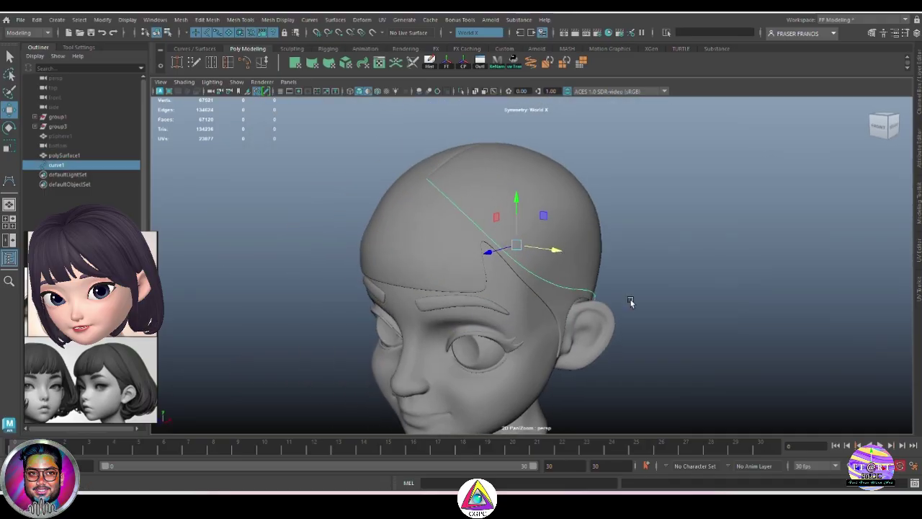
pyautogui.keyDown('alt'); pyautogui.moveTo(630, 302); pyautogui.dragTo(615, 267); pyautogui.keyUp('alt')
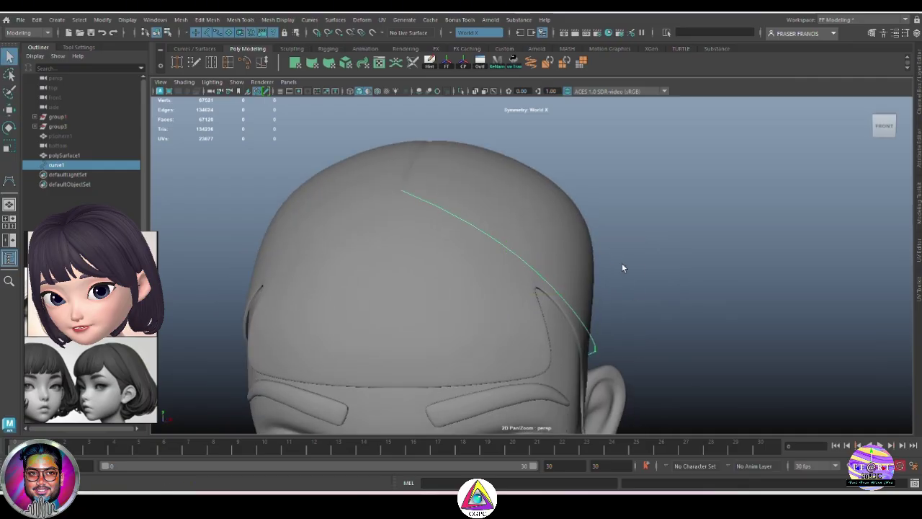
pyautogui.keyDown('alt'); pyautogui.moveTo(671, 290); pyautogui.dragTo(546, 237); pyautogui.keyUp('alt')
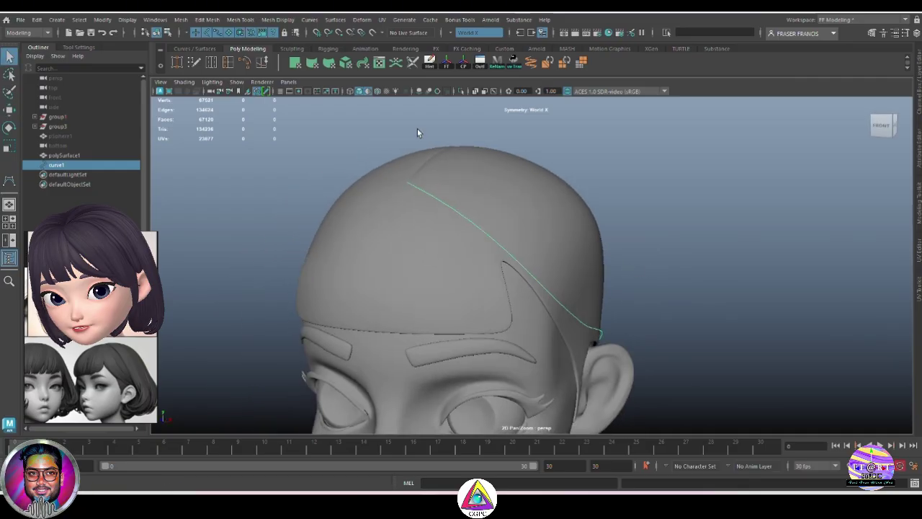
pyautogui.click(58, 19)
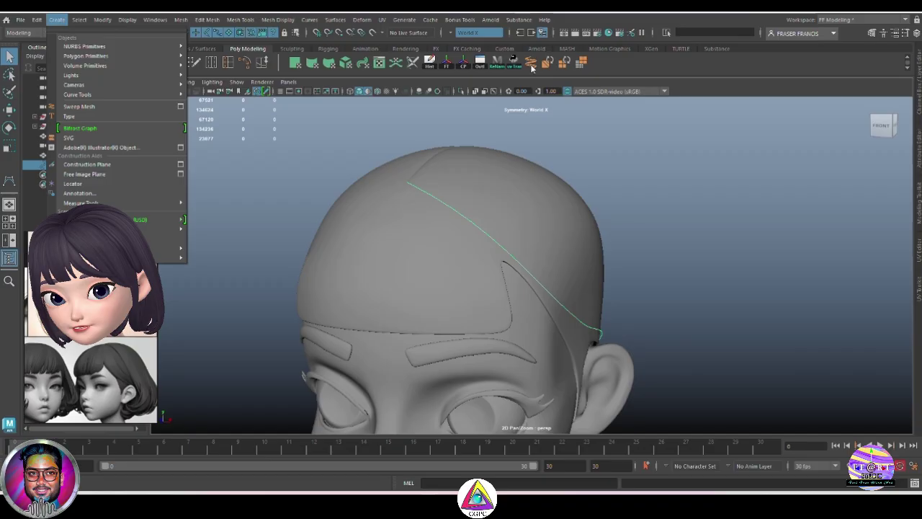
pyautogui.click(617, 56)
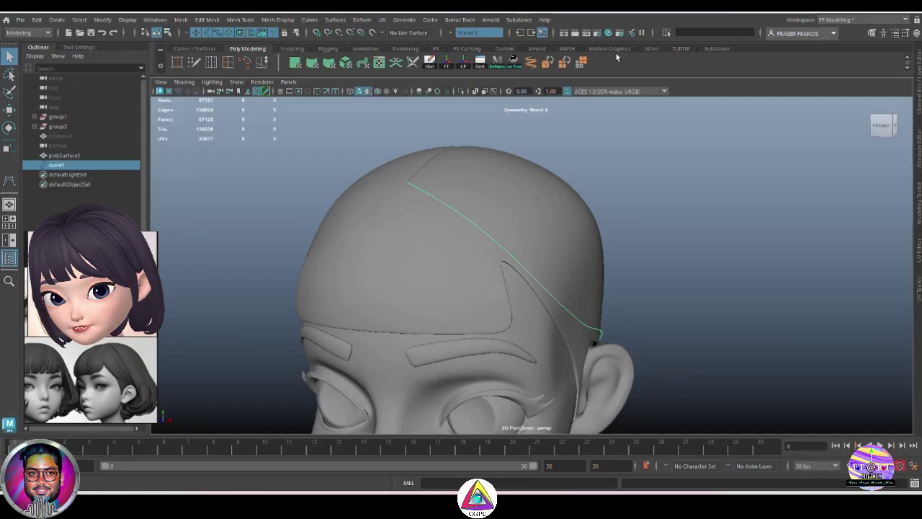
pyautogui.click(531, 64)
# Change the sweep profile to Rectangle and reduce its Scale Profile to about 0.164
pyautogui.keyDown('alt'); pyautogui.moveTo(555, 165); pyautogui.dragTo(587, 229); pyautogui.keyUp('alt')
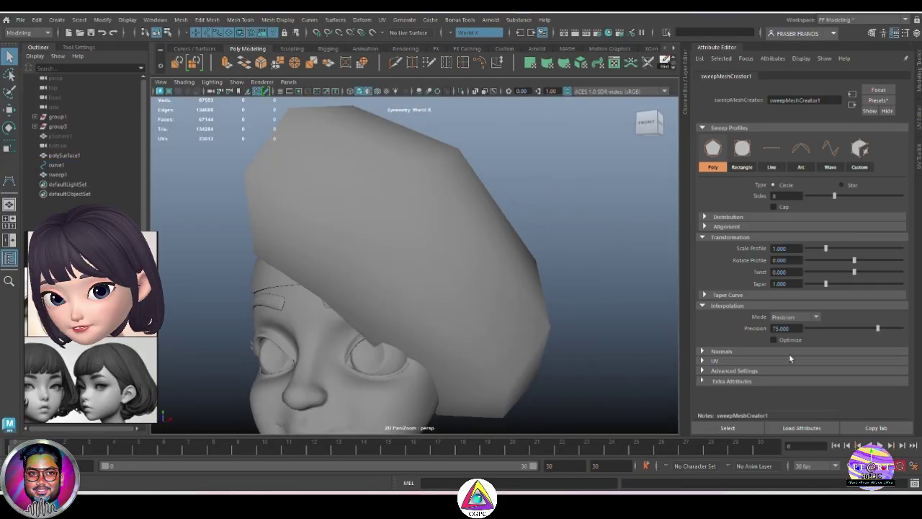
pyautogui.keyDown('alt'); pyautogui.moveTo(541, 350); pyautogui.dragTo(551, 319, button='right'); pyautogui.keyUp('alt')
pyautogui.keyDown('alt'); pyautogui.moveTo(551, 319); pyautogui.dragTo(589, 316); pyautogui.keyUp('alt')
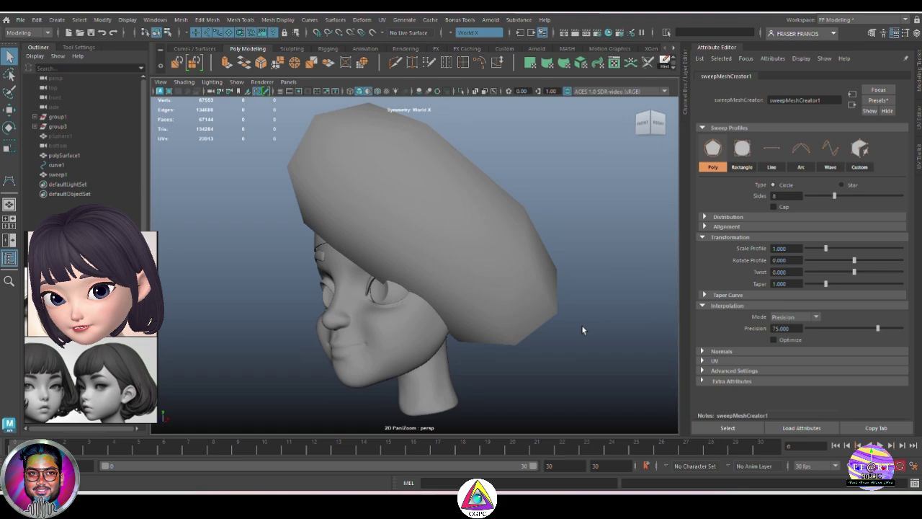
pyautogui.keyDown('alt'); pyautogui.moveTo(581, 330); pyautogui.dragTo(605, 320); pyautogui.keyUp('alt')
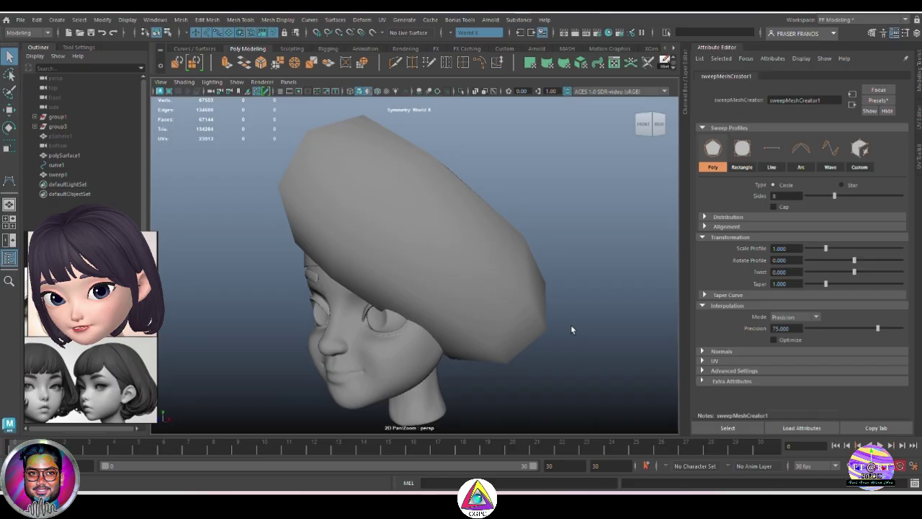
pyautogui.click(739, 162)
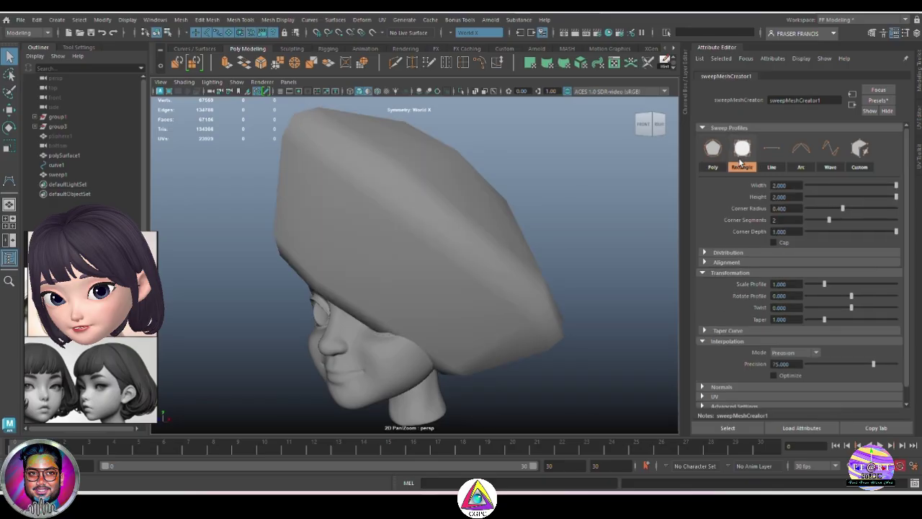
pyautogui.moveTo(824, 283); pyautogui.dragTo(810, 289)
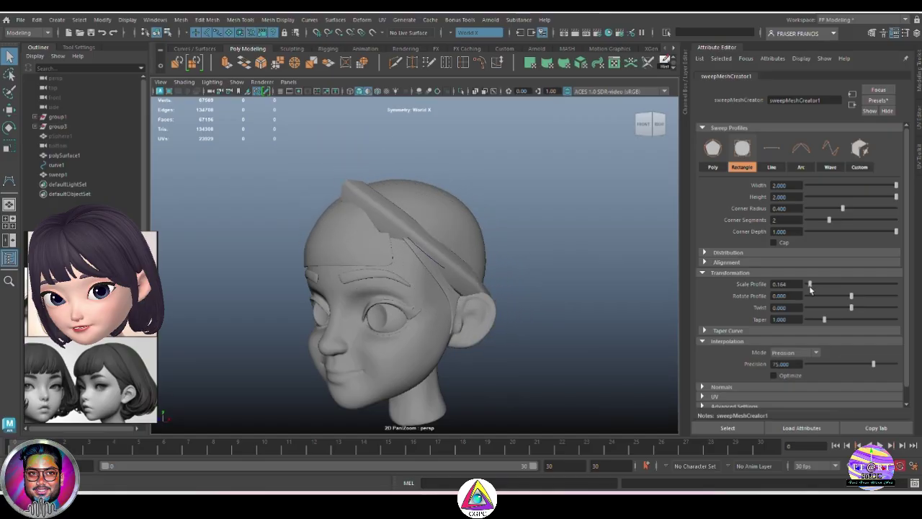
# Raise the sweep mesh's interpolation Precision to about 91.26 for a smoother strand along the curve
pyautogui.keyDown('alt'); pyautogui.moveTo(562, 266); pyautogui.dragTo(469, 306); pyautogui.keyUp('alt')
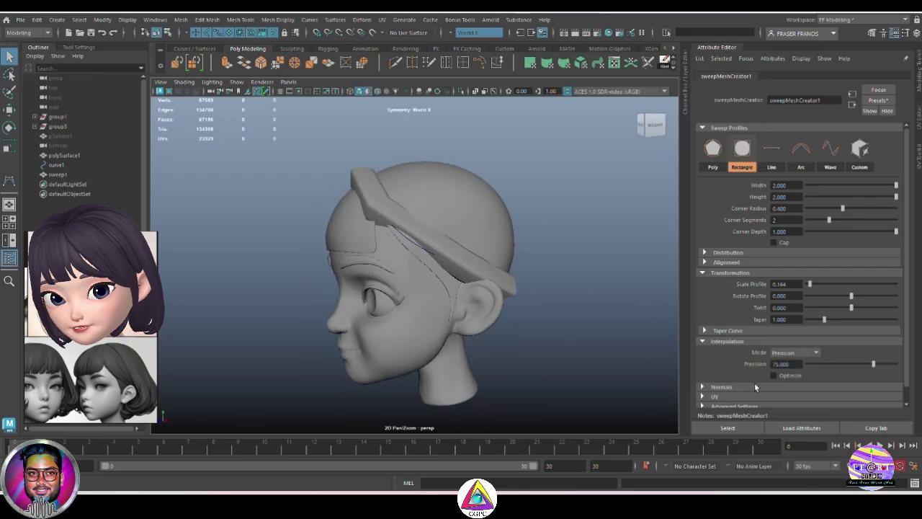
pyautogui.keyDown('alt'); pyautogui.moveTo(367, 335); pyautogui.dragTo(404, 209); pyautogui.keyUp('alt')
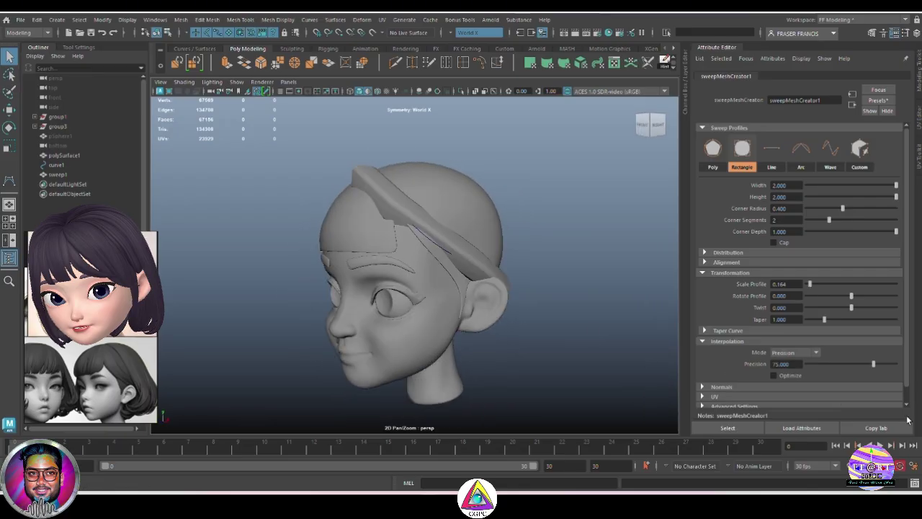
pyautogui.moveTo(874, 366); pyautogui.dragTo(886, 366)
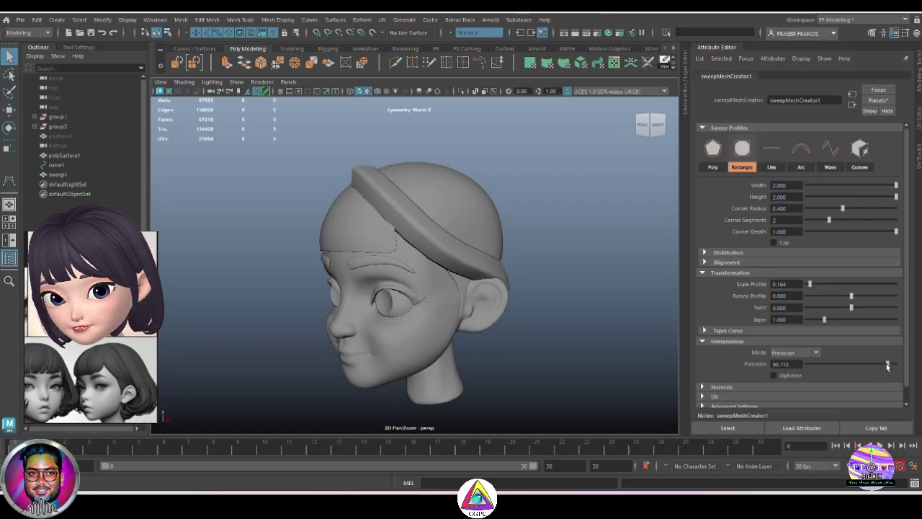
pyautogui.click(464, 255)
pyautogui.keyDown('alt'); pyautogui.moveTo(542, 306); pyautogui.dragTo(574, 329); pyautogui.keyUp('alt')
pyautogui.click(816, 76)
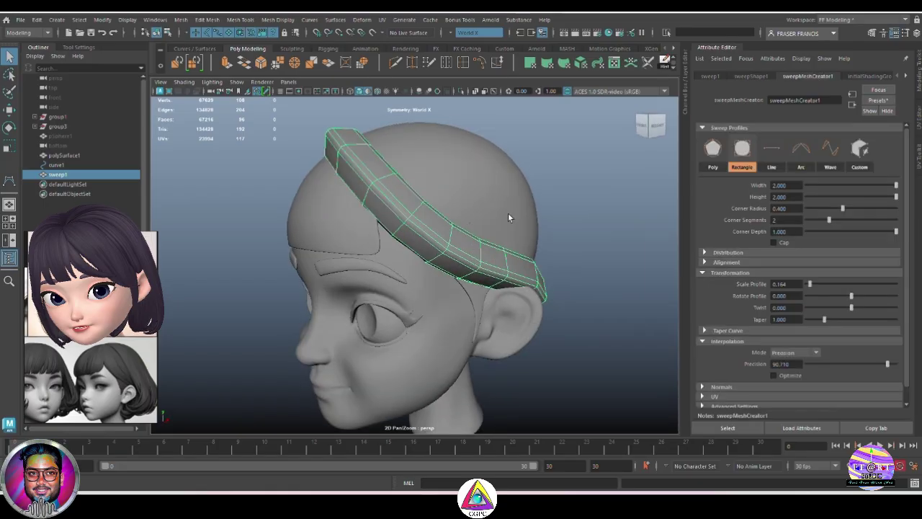
pyautogui.moveTo(888, 363); pyautogui.dragTo(883, 366)
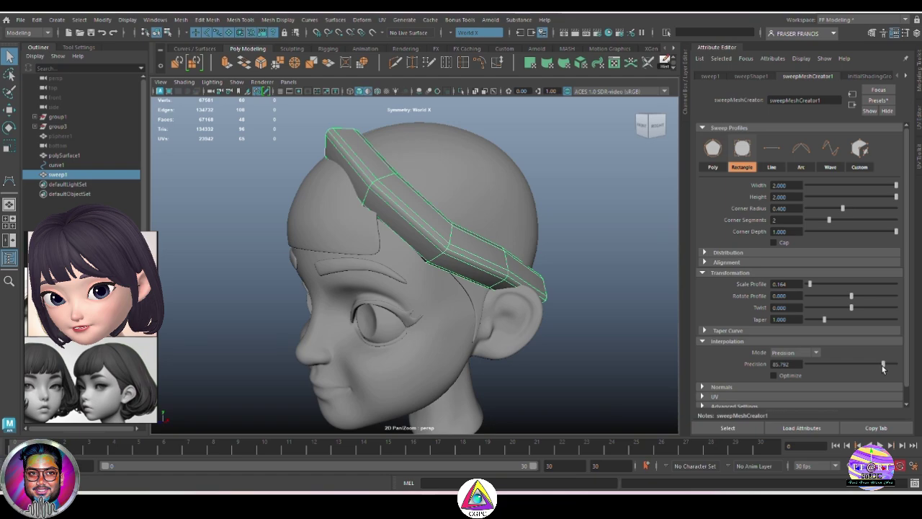
pyautogui.moveTo(882, 365); pyautogui.dragTo(887, 366)
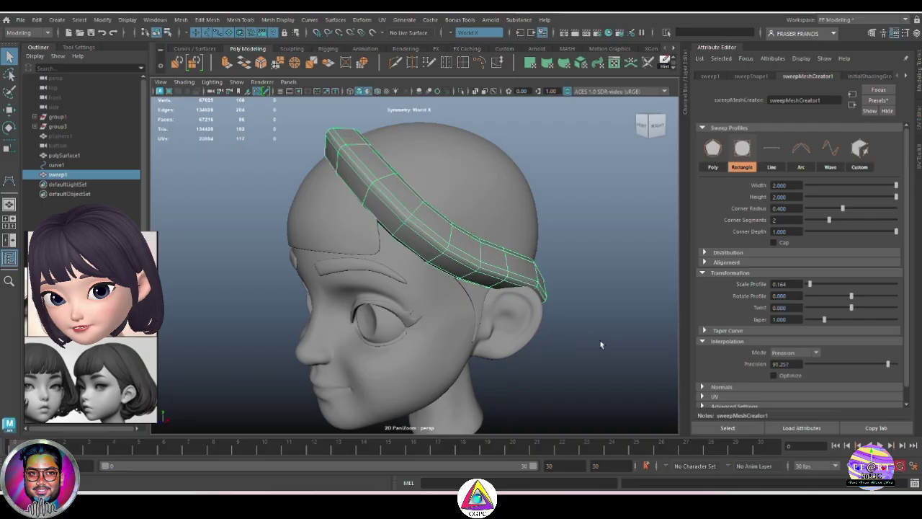
# Thin the sweep strand by lowering its Scale Profile to about 0.055
pyautogui.keyDown('alt'); pyautogui.moveTo(602, 344); pyautogui.dragTo(577, 326); pyautogui.keyUp('alt')
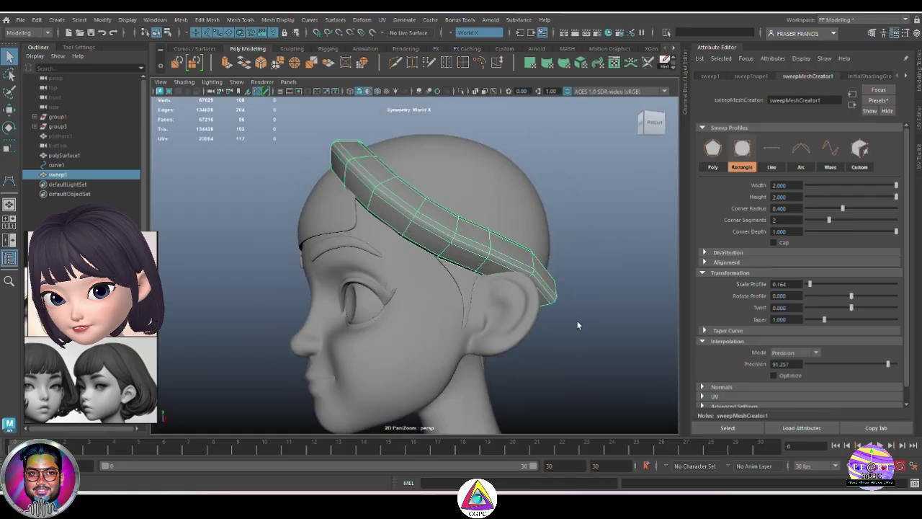
pyautogui.keyDown('alt'); pyautogui.moveTo(593, 315); pyautogui.dragTo(624, 314, button='right'); pyautogui.keyUp('alt')
pyautogui.click(624, 315)
pyautogui.keyDown('alt'); pyautogui.moveTo(623, 314); pyautogui.dragTo(542, 322); pyautogui.keyUp('alt')
pyautogui.click(523, 319)
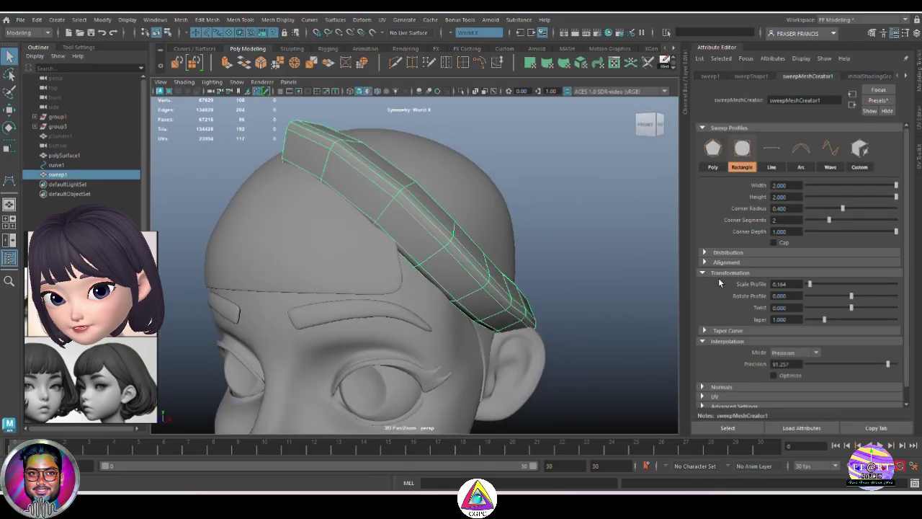
pyautogui.click(811, 285)
pyautogui.moveTo(811, 286); pyautogui.dragTo(807, 285)
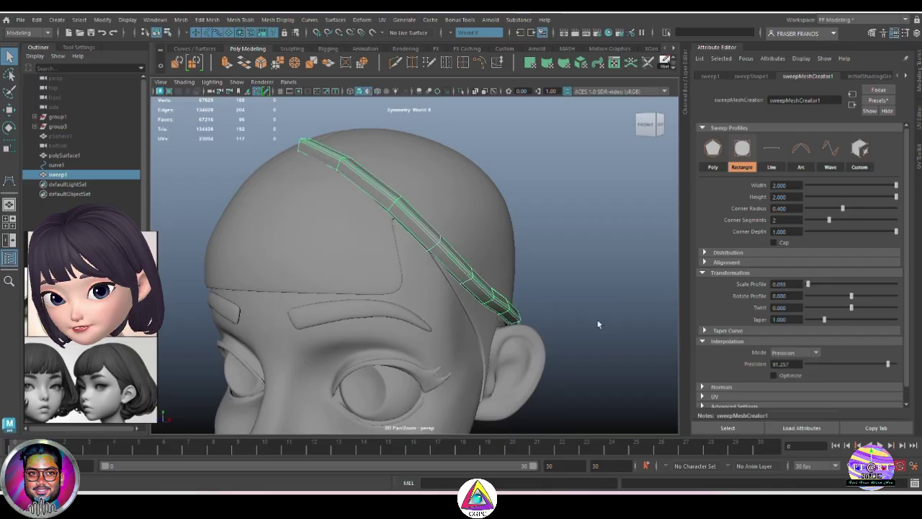
# Flatten the rectangular profile by reducing its Height to about 1.038
pyautogui.keyDown('alt'); pyautogui.moveTo(601, 325); pyautogui.dragTo(583, 354); pyautogui.keyUp('alt')
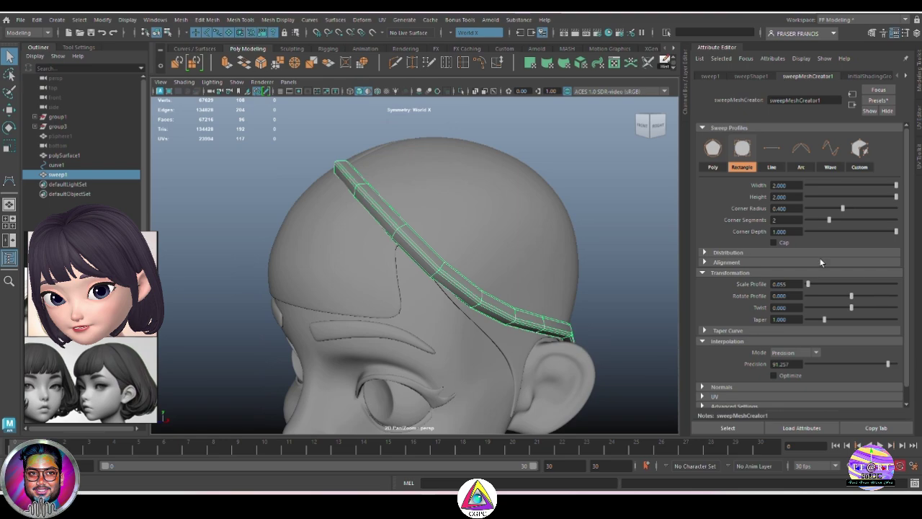
pyautogui.moveTo(504, 278)
pyautogui.keyDown('alt'); pyautogui.mouseDown()
pyautogui.moveTo(527, 264)
pyautogui.moveTo(512, 285)
pyautogui.mouseUp(); pyautogui.keyUp('alt')
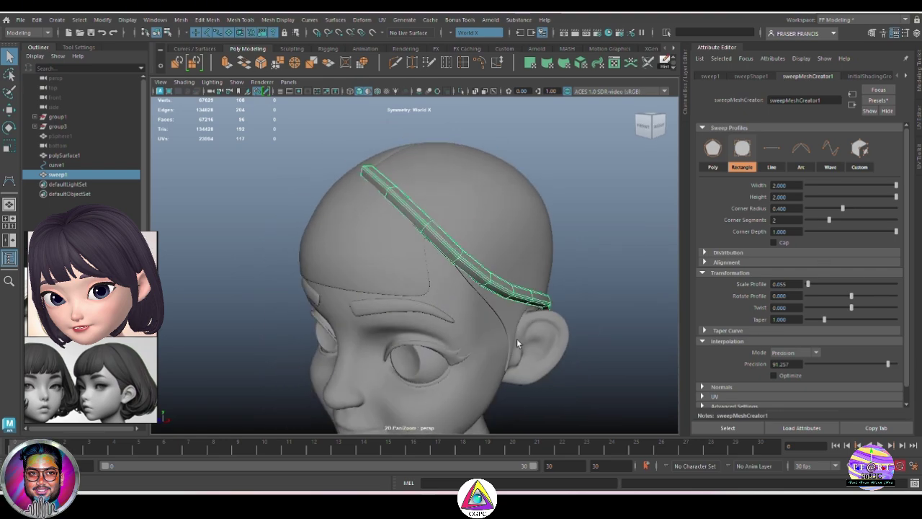
pyautogui.keyDown('alt'); pyautogui.moveTo(517, 343); pyautogui.dragTo(537, 328); pyautogui.keyUp('alt')
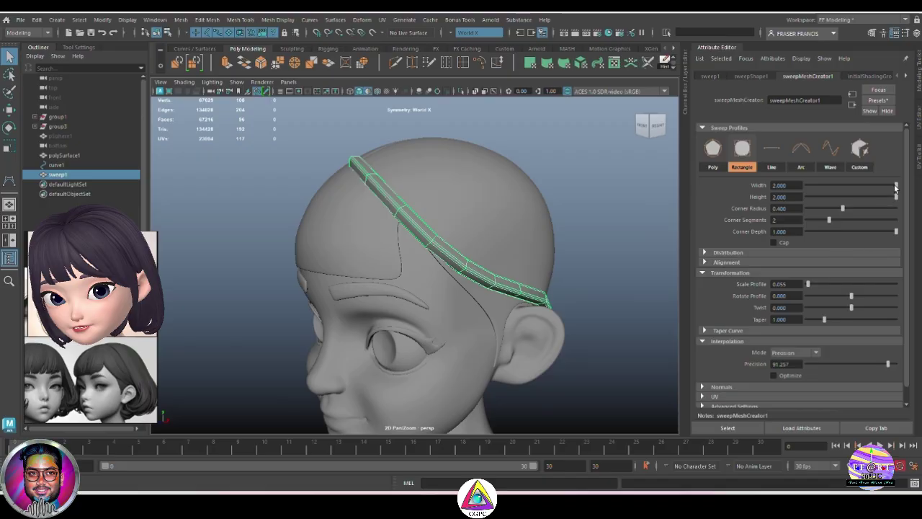
pyautogui.moveTo(895, 186)
pyautogui.mouseDown()
pyautogui.moveTo(866, 195)
pyautogui.moveTo(911, 186)
pyautogui.mouseUp()
pyautogui.scroll(5, 574, 315)
pyautogui.moveTo(574, 315)
pyautogui.keyDown('alt'); pyautogui.mouseDown()
pyautogui.moveTo(541, 305)
pyautogui.moveTo(558, 313)
pyautogui.mouseUp(); pyautogui.keyUp('alt')
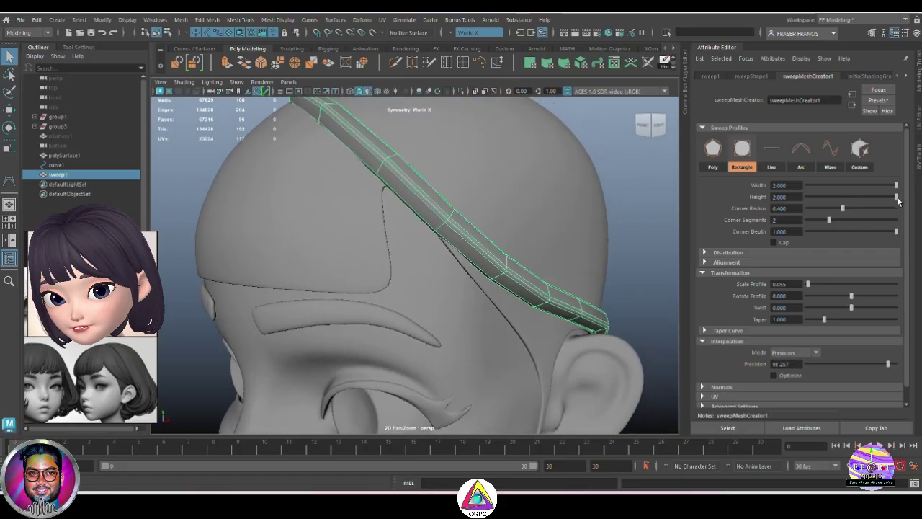
pyautogui.moveTo(895, 196); pyautogui.dragTo(852, 211)
# Round the rectangular profile's corners by raising the Corner Radius to about 0.508
pyautogui.keyDown('alt'); pyautogui.moveTo(461, 247); pyautogui.dragTo(560, 326); pyautogui.keyUp('alt')
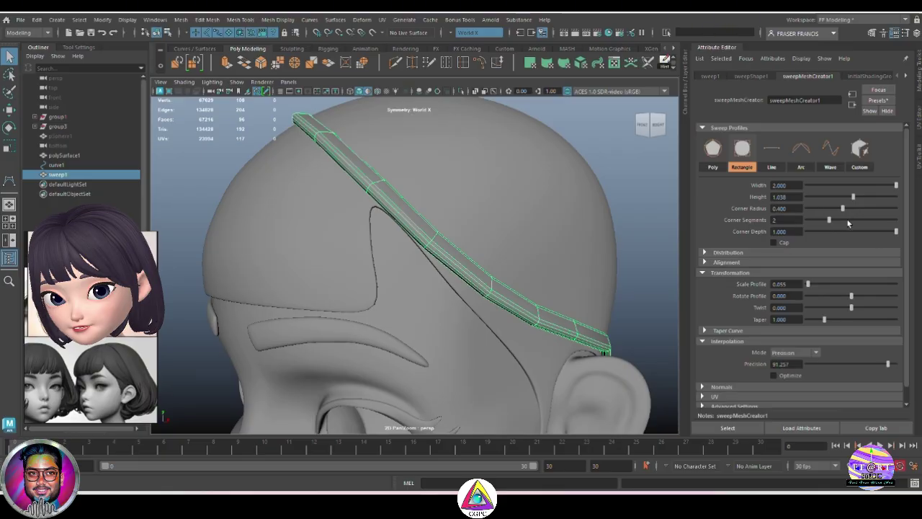
pyautogui.moveTo(843, 208)
pyautogui.mouseDown()
pyautogui.moveTo(861, 207)
pyautogui.moveTo(851, 214)
pyautogui.mouseUp()
pyautogui.scroll(5, 497, 316)
pyautogui.keyDown('alt'); pyautogui.moveTo(468, 324); pyautogui.dragTo(552, 272); pyautogui.keyUp('alt')
pyautogui.moveTo(852, 209); pyautogui.dragTo(852, 212)
pyautogui.keyDown('alt'); pyautogui.moveTo(468, 273); pyautogui.dragTo(491, 267); pyautogui.keyUp('alt')
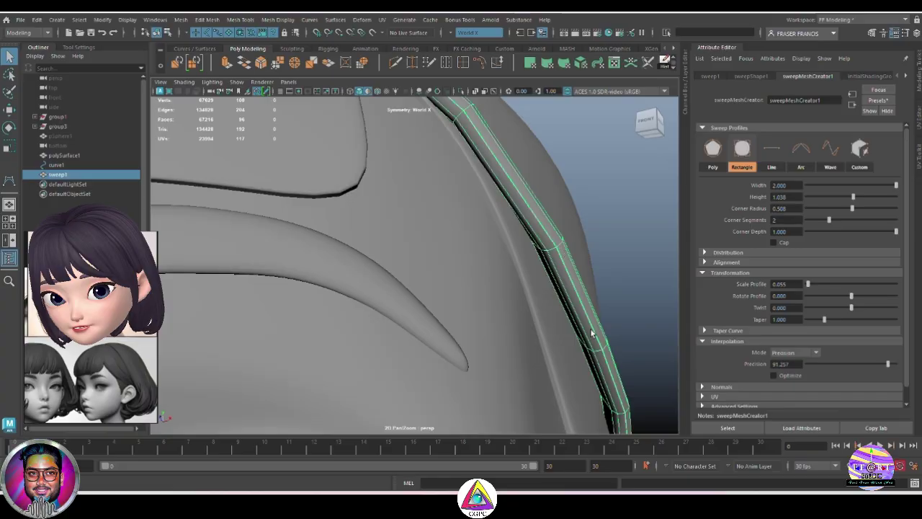
# Try 3 Corner Segments on the strand's rectangular profile and set the value back to 2
pyautogui.scroll(-5, 592, 332)
pyautogui.keyDown('alt'); pyautogui.moveTo(592, 332); pyautogui.dragTo(519, 324); pyautogui.keyUp('alt')
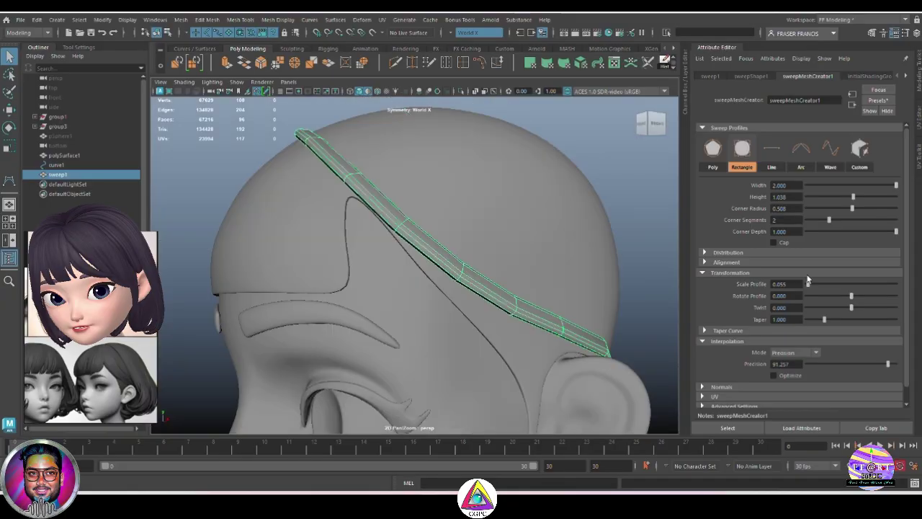
pyautogui.click(631, 286)
pyautogui.scroll(3, 576, 295)
pyautogui.keyDown('alt'); pyautogui.moveTo(592, 311); pyautogui.dragTo(572, 309); pyautogui.keyUp('alt')
pyautogui.click(556, 308)
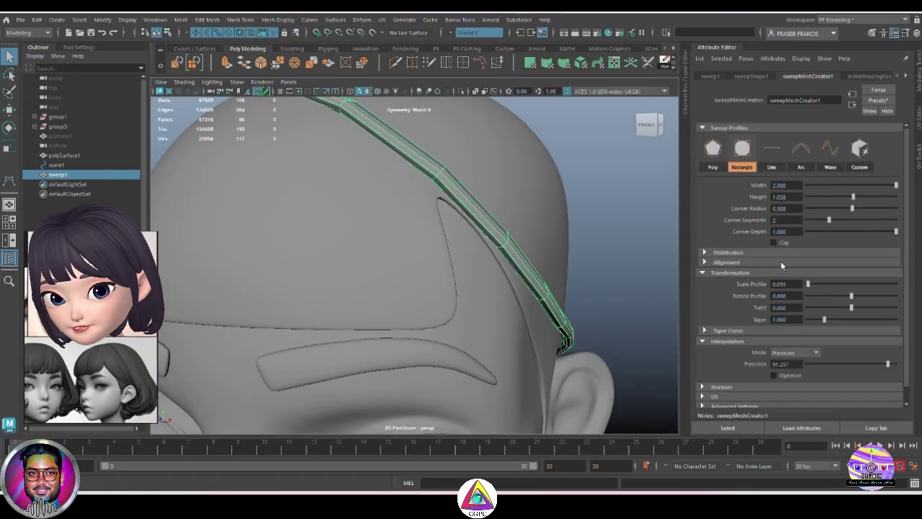
pyautogui.moveTo(835, 224); pyautogui.dragTo(851, 225)
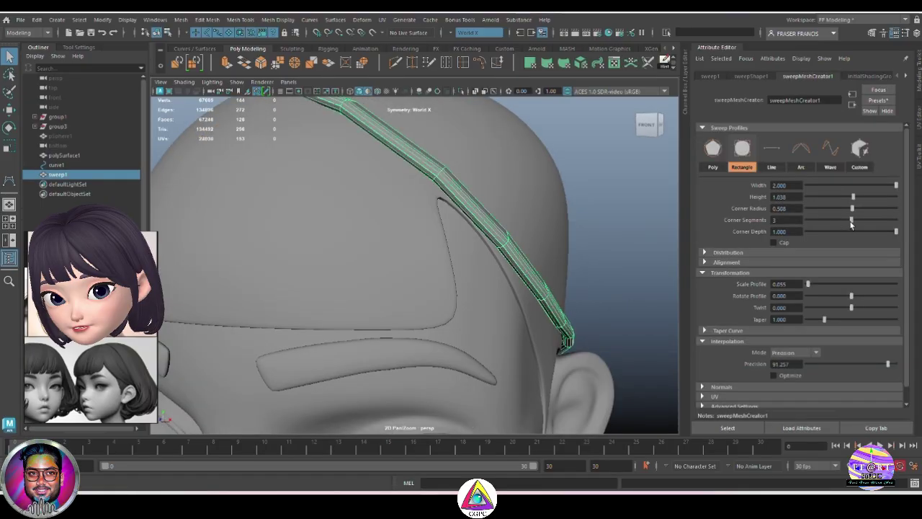
pyautogui.keyDown('alt'); pyautogui.moveTo(586, 278); pyautogui.dragTo(582, 242); pyautogui.keyUp('alt')
pyautogui.keyDown('alt'); pyautogui.moveTo(595, 315); pyautogui.dragTo(568, 280); pyautogui.keyUp('alt')
pyautogui.click(626, 270)
pyautogui.click(553, 277)
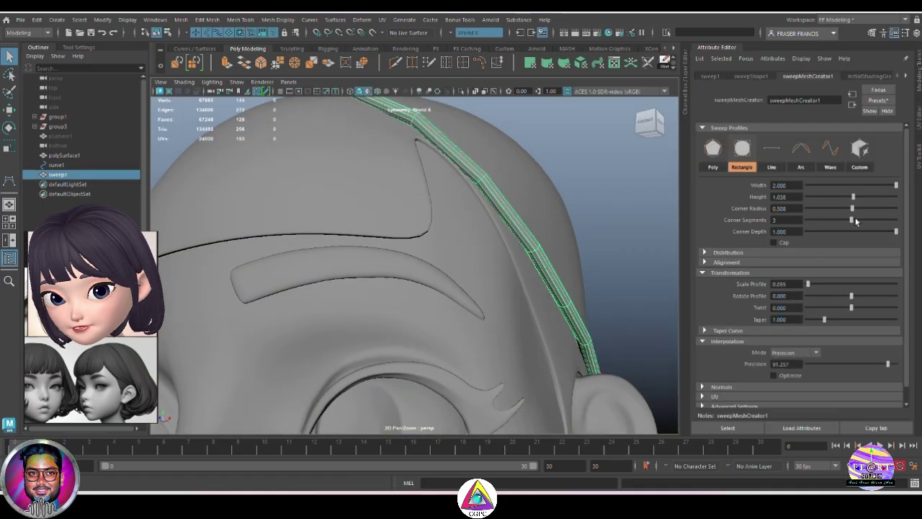
pyautogui.moveTo(846, 224); pyautogui.dragTo(830, 221)
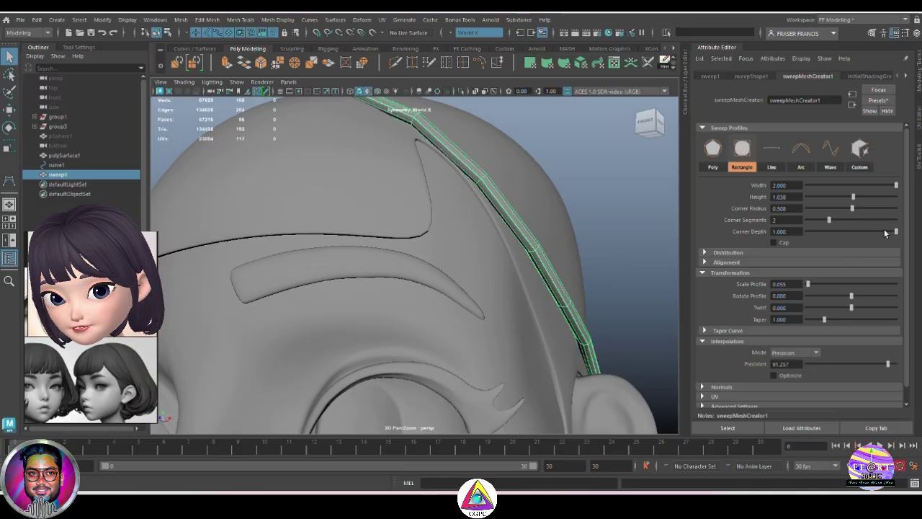
# Try a Corner Depth of -0.770 on the rectangular profile and return it to 1.000
pyautogui.moveTo(896, 231); pyautogui.dragTo(817, 263)
pyautogui.click(613, 238)
pyautogui.keyDown('alt'); pyautogui.moveTo(550, 237); pyautogui.dragTo(538, 213); pyautogui.keyUp('alt')
pyautogui.click(563, 235)
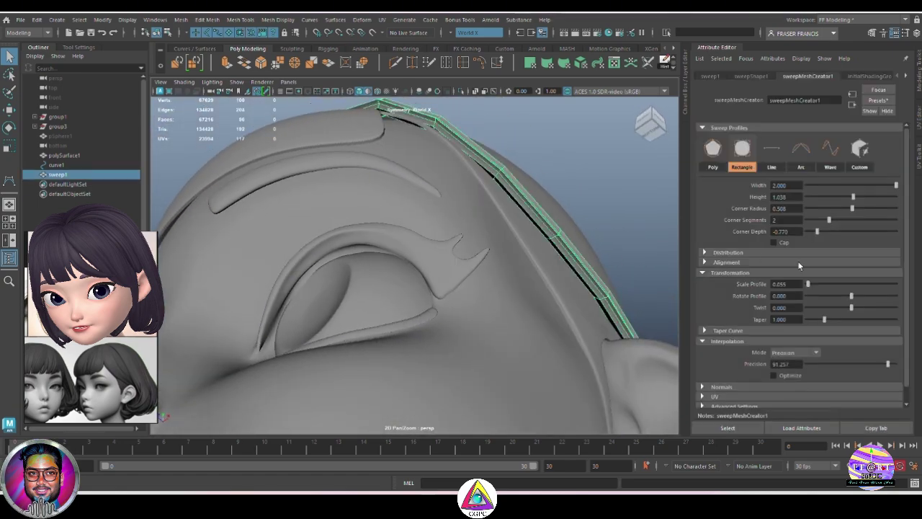
pyautogui.moveTo(817, 231); pyautogui.dragTo(895, 242)
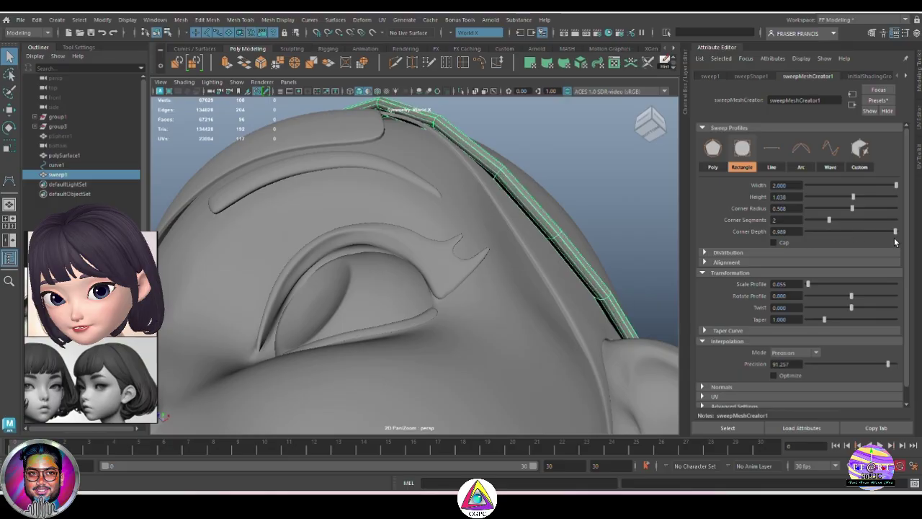
pyautogui.click(636, 216)
pyautogui.keyDown('alt'); pyautogui.moveTo(636, 216); pyautogui.dragTo(601, 262); pyautogui.keyUp('alt')
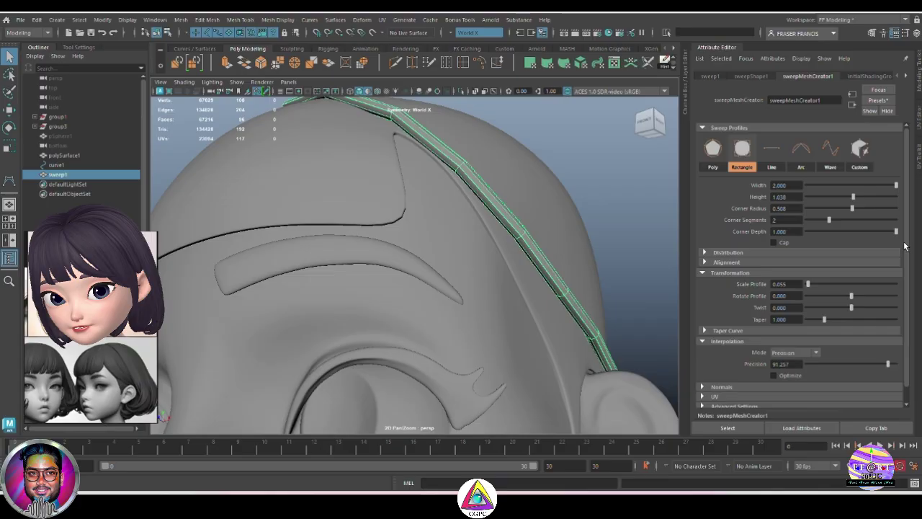
# Set the rectangular profile's Corner Depth to about -0.388 and its Corner Radius to about 0.514
pyautogui.moveTo(904, 245); pyautogui.dragTo(834, 253)
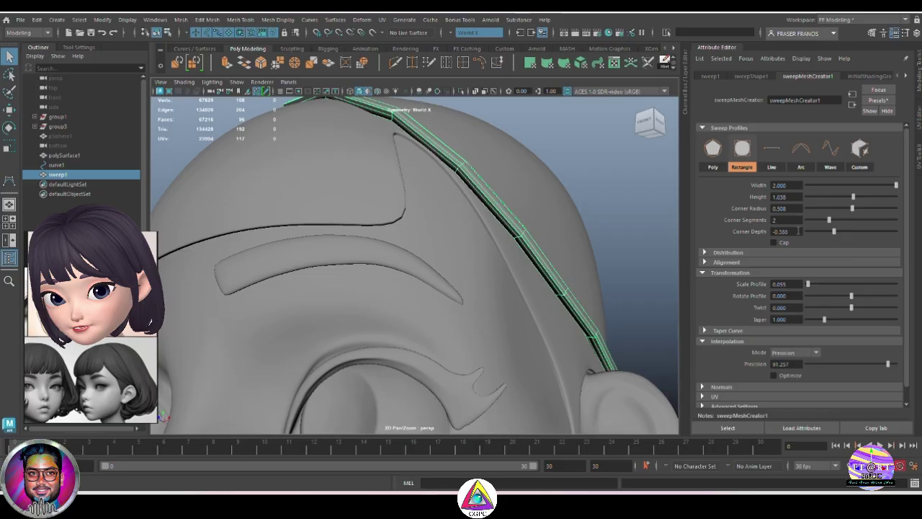
pyautogui.keyDown('alt'); pyautogui.moveTo(569, 209); pyautogui.dragTo(548, 252); pyautogui.keyUp('alt')
pyautogui.click(607, 247)
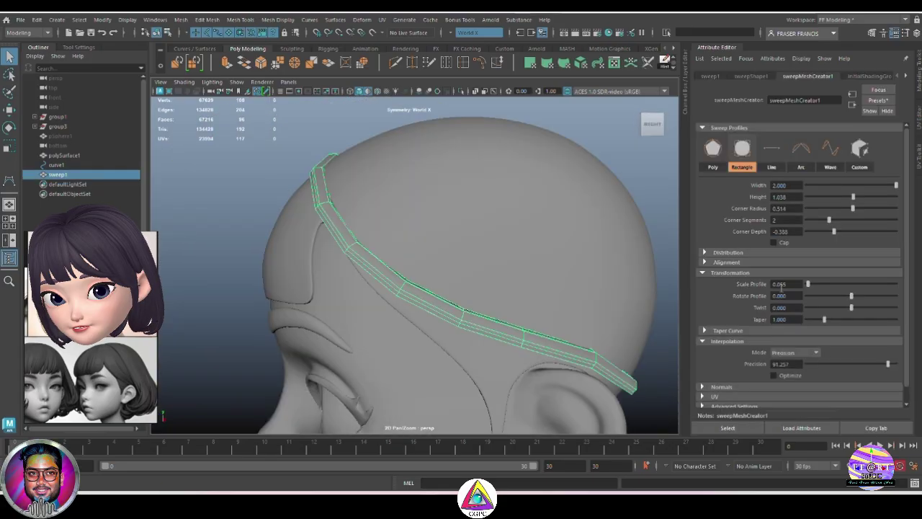
# Close the strand's open ends by enabling Cap on the sweep mesh
pyautogui.keyDown('alt'); pyautogui.moveTo(531, 360); pyautogui.dragTo(436, 329); pyautogui.keyUp('alt')
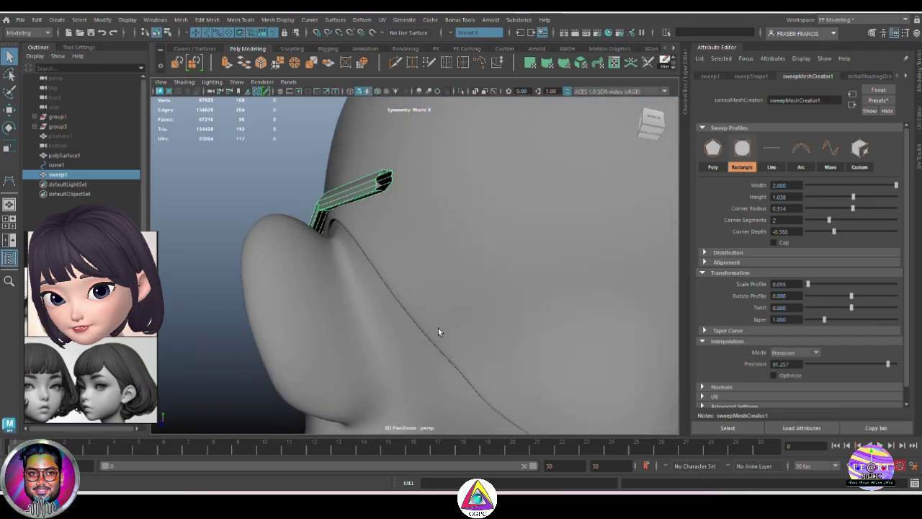
pyautogui.click(773, 242)
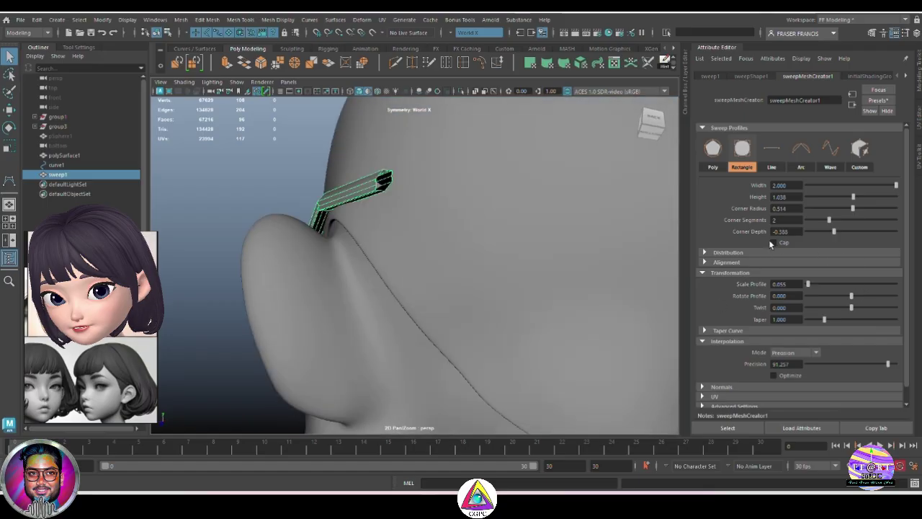
pyautogui.keyDown('alt'); pyautogui.moveTo(521, 304); pyautogui.dragTo(562, 356); pyautogui.keyUp('alt')
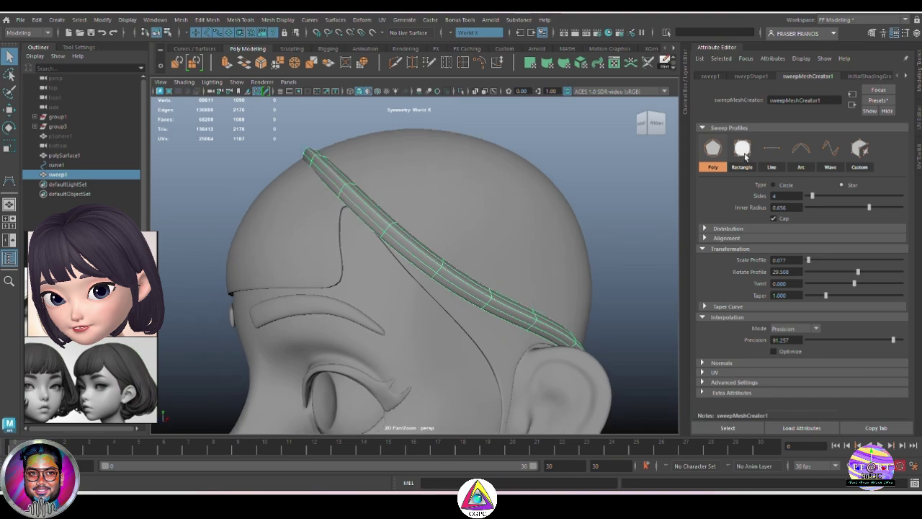
# Compare the Rectangle profile with the Poly profile and lower the Poly strand's Taper to about 0.410
pyautogui.click(743, 150)
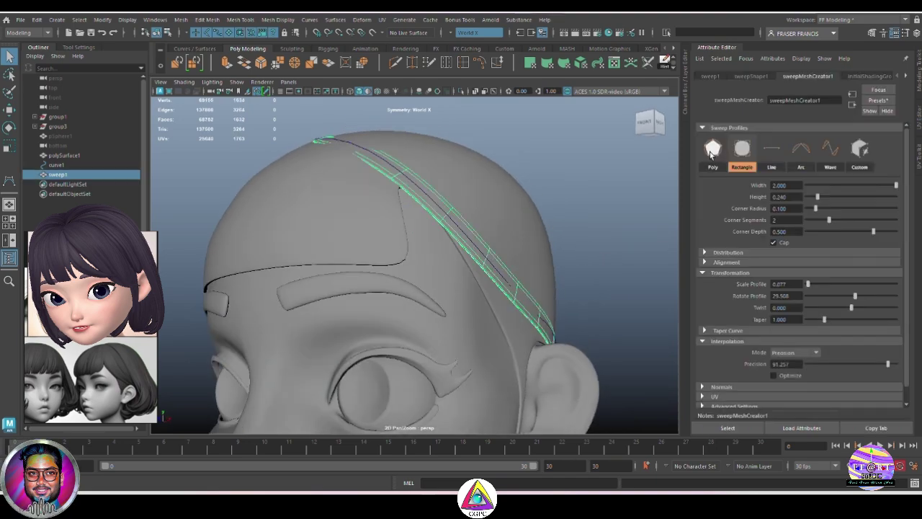
pyautogui.keyDown('alt'); pyautogui.moveTo(606, 224); pyautogui.dragTo(587, 252); pyautogui.keyUp('alt')
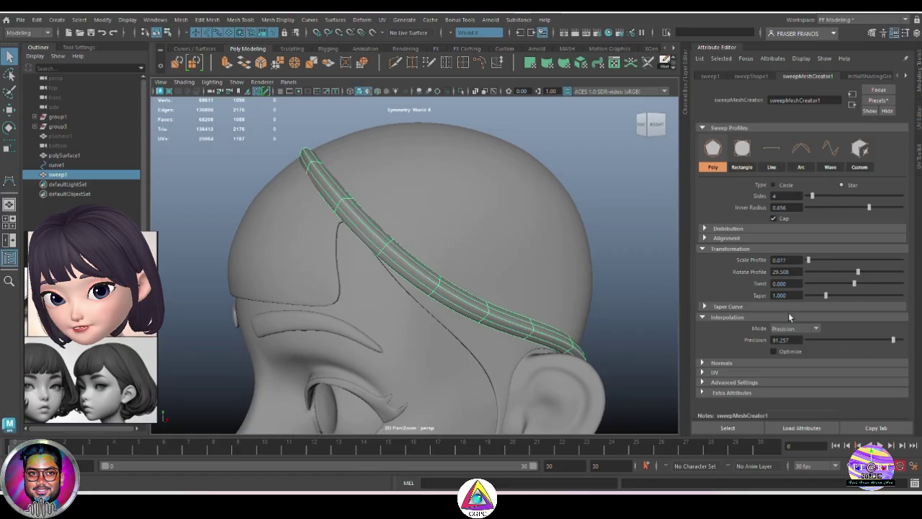
pyautogui.moveTo(828, 297); pyautogui.dragTo(814, 296)
pyautogui.keyDown('alt'); pyautogui.moveTo(547, 338); pyautogui.dragTo(517, 321); pyautogui.keyUp('alt')
pyautogui.keyDown('alt'); pyautogui.moveTo(341, 214); pyautogui.dragTo(363, 222); pyautogui.keyUp('alt')
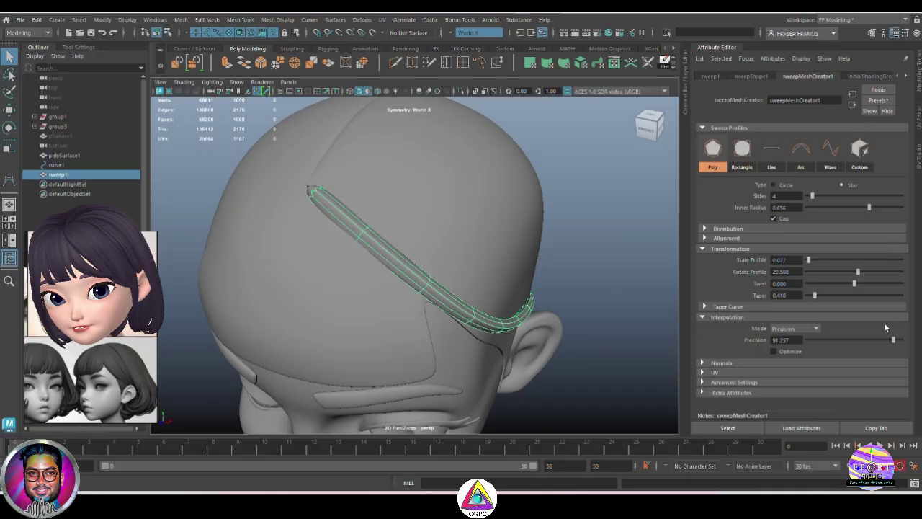
# Expose the Taper Curve settings and use the Rectangle profile with Taper lowered to about 0.219
pyautogui.click(816, 306)
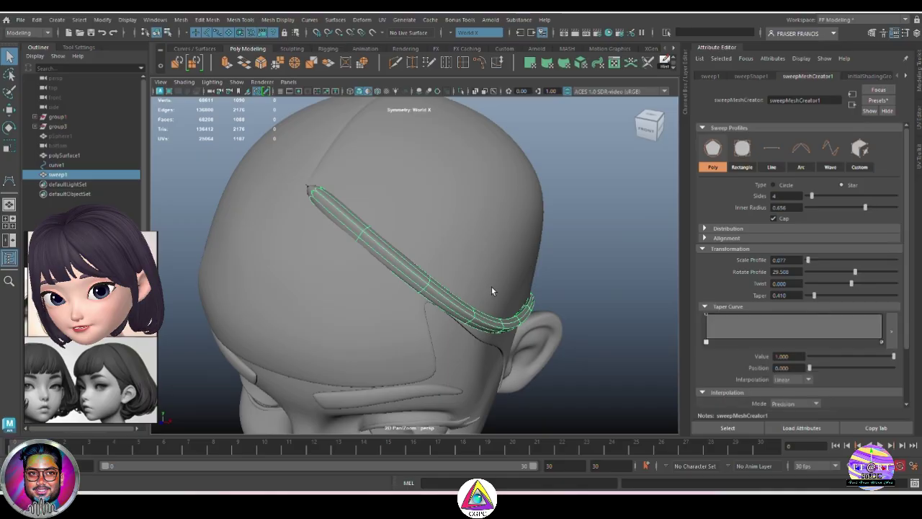
pyautogui.keyDown('alt'); pyautogui.moveTo(457, 277); pyautogui.dragTo(549, 333); pyautogui.keyUp('alt')
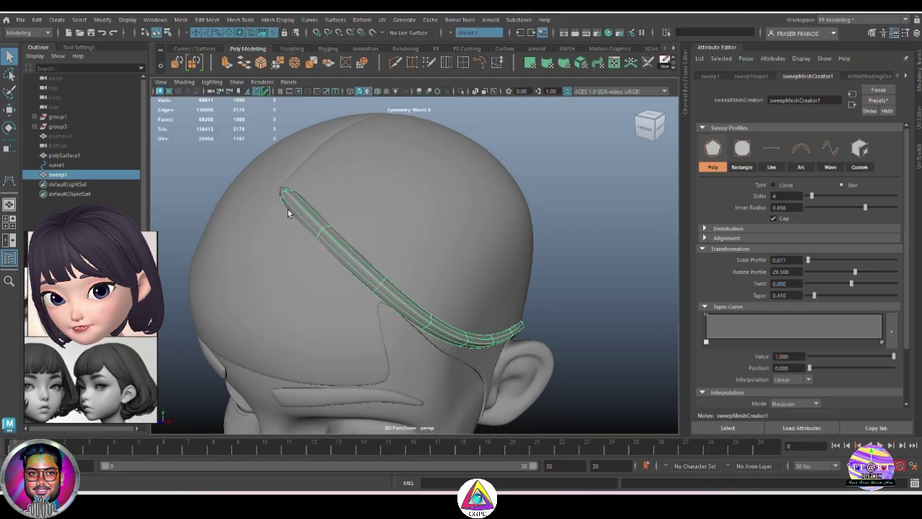
pyautogui.keyDown('alt'); pyautogui.moveTo(543, 336); pyautogui.dragTo(639, 349); pyautogui.keyUp('alt')
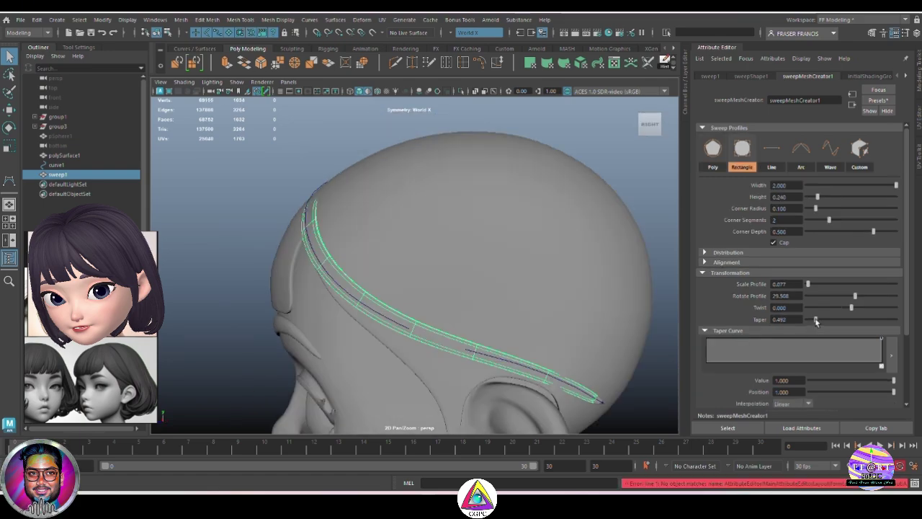
pyautogui.moveTo(815, 320)
pyautogui.mouseDown()
pyautogui.moveTo(860, 324)
pyautogui.moveTo(810, 330)
pyautogui.mouseUp()
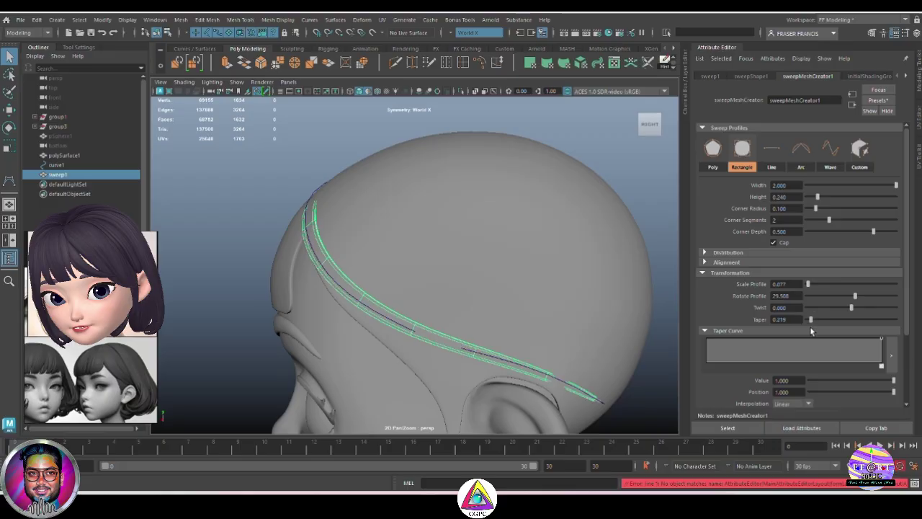
pyautogui.keyDown('alt'); pyautogui.moveTo(547, 302); pyautogui.dragTo(566, 390); pyautogui.keyUp('alt')
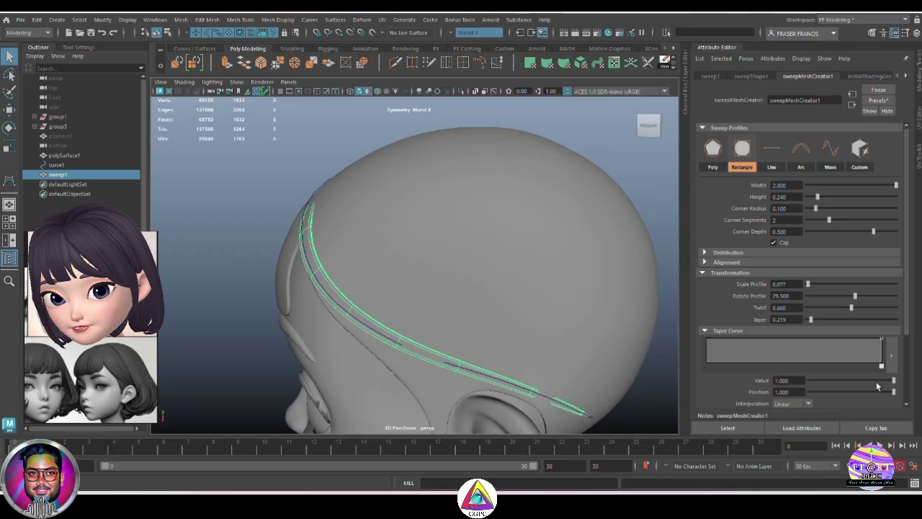
# Shape the Taper Curve with a higher point near position 0.451 and a lower point of value 0.440 at position 0.165
pyautogui.moveTo(894, 382)
pyautogui.mouseDown()
pyautogui.moveTo(849, 381)
pyautogui.moveTo(894, 384)
pyautogui.moveTo(863, 391)
pyautogui.moveTo(883, 394)
pyautogui.mouseUp()
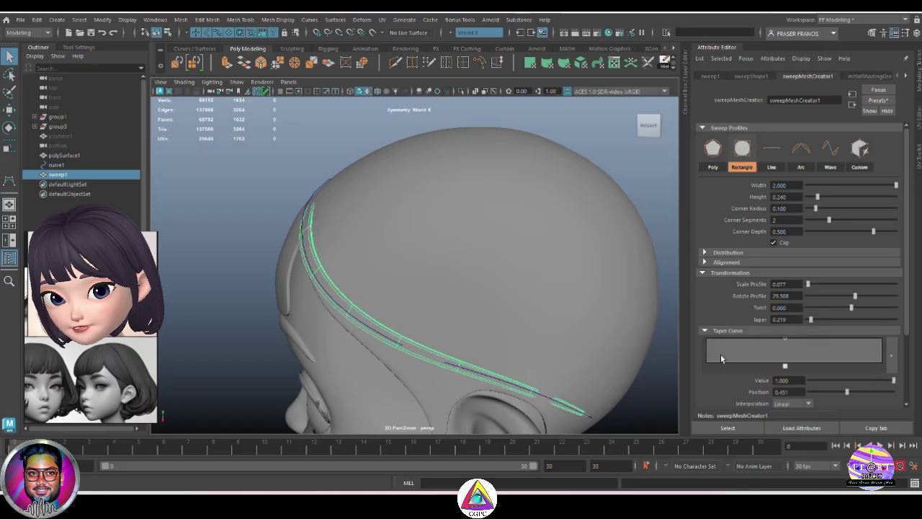
pyautogui.click(784, 345)
pyautogui.moveTo(742, 350); pyautogui.dragTo(735, 351)
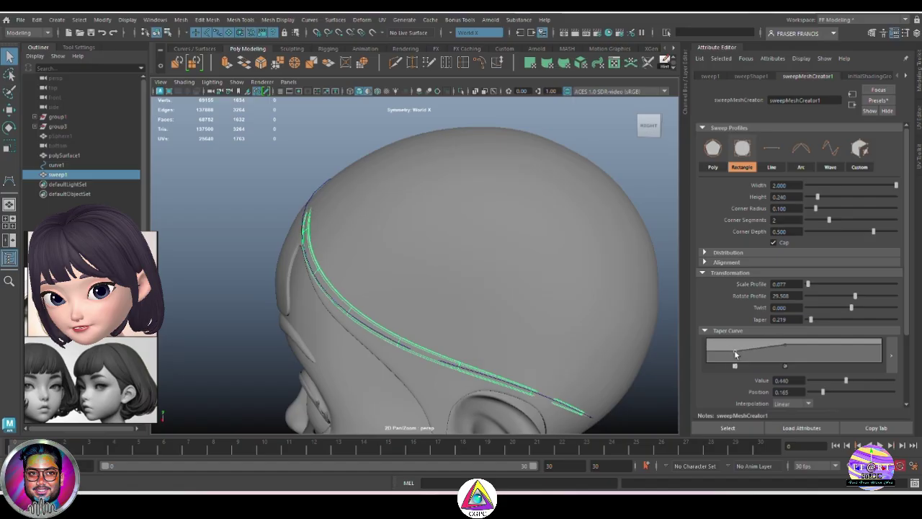
pyautogui.keyDown('alt'); pyautogui.moveTo(461, 274); pyautogui.dragTo(592, 306); pyautogui.keyUp('alt')
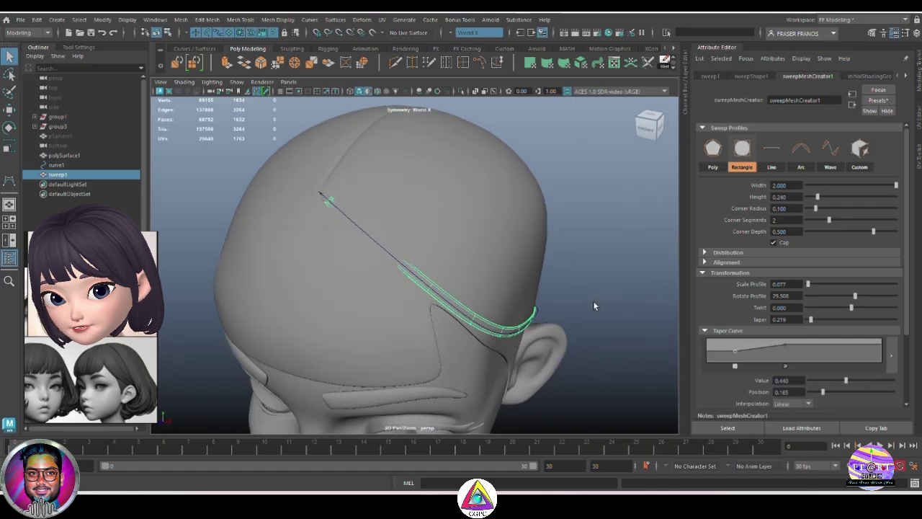
# Add a low point at the start of the Taper Curve and raise the neighbouring point to 1.000 at position 0.151
pyautogui.click(715, 350)
pyautogui.moveTo(714, 349); pyautogui.dragTo(699, 353)
pyautogui.click(735, 349)
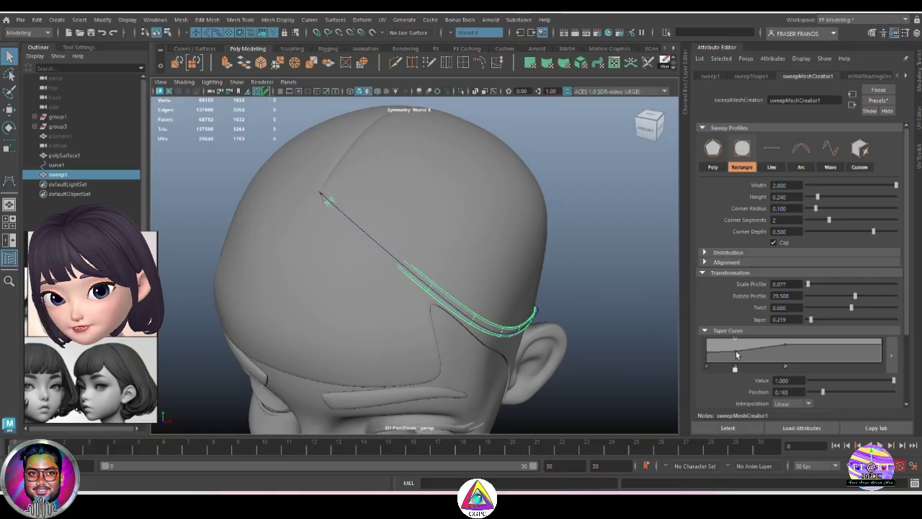
pyautogui.moveTo(736, 354); pyautogui.dragTo(732, 341)
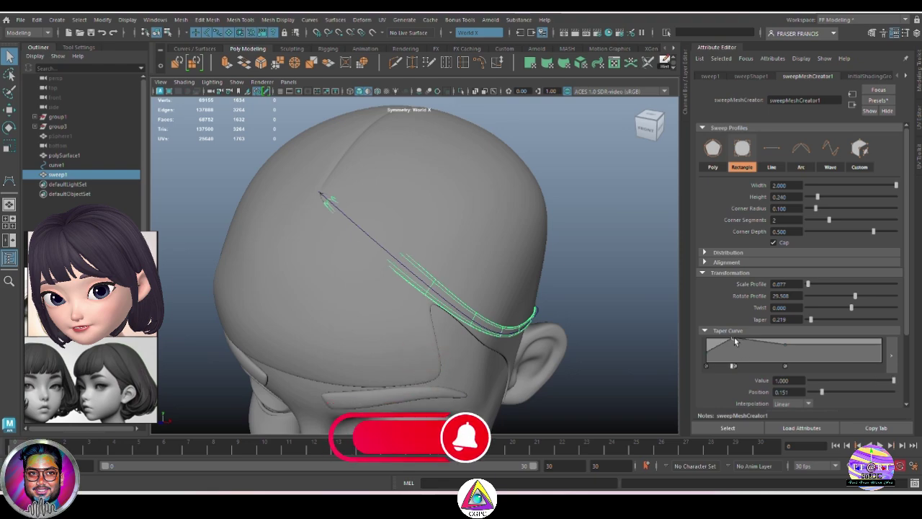
# Lower the Taper Curve's middle point, shift it toward the end, and give the end point at position 1.000 a value of 0.120
pyautogui.moveTo(784, 343); pyautogui.dragTo(790, 347)
pyautogui.keyDown('alt'); pyautogui.moveTo(623, 350); pyautogui.dragTo(528, 350); pyautogui.keyUp('alt')
pyautogui.keyDown('alt'); pyautogui.moveTo(585, 380); pyautogui.dragTo(640, 370); pyautogui.keyUp('alt')
pyautogui.moveTo(791, 351); pyautogui.dragTo(801, 350)
pyautogui.moveTo(882, 352); pyautogui.dragTo(883, 363)
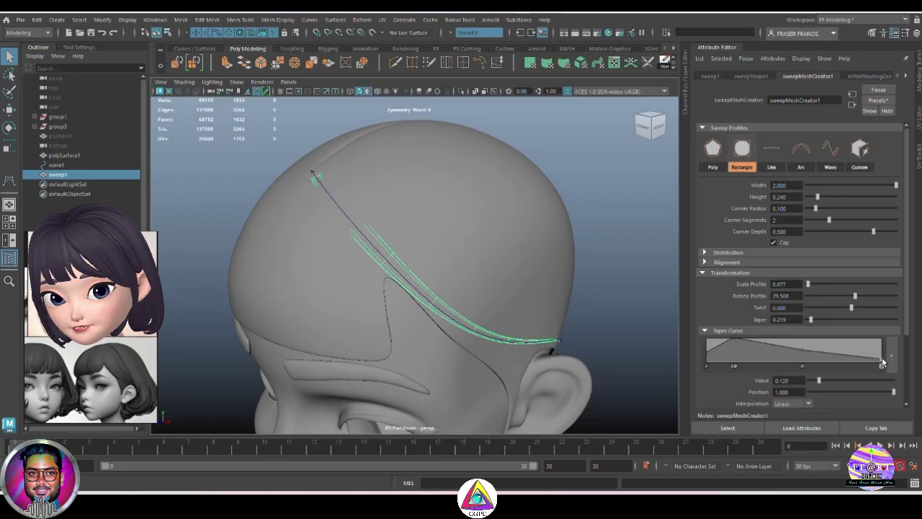
# Widen the Taper Curve's peak with points of value 1.000 at positions 0.330 and 0.360, and lower the earlier point to 0.800
pyautogui.click(736, 343)
pyautogui.click(746, 340)
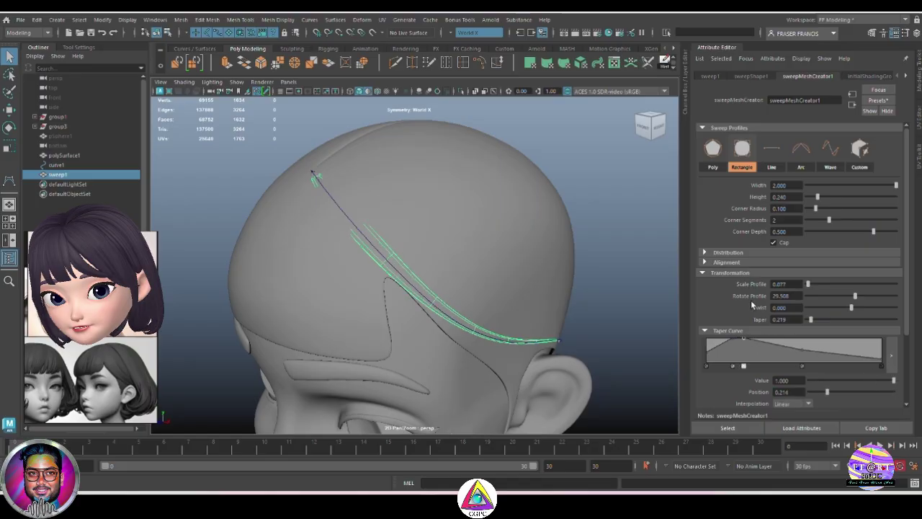
pyautogui.moveTo(744, 337); pyautogui.dragTo(764, 338)
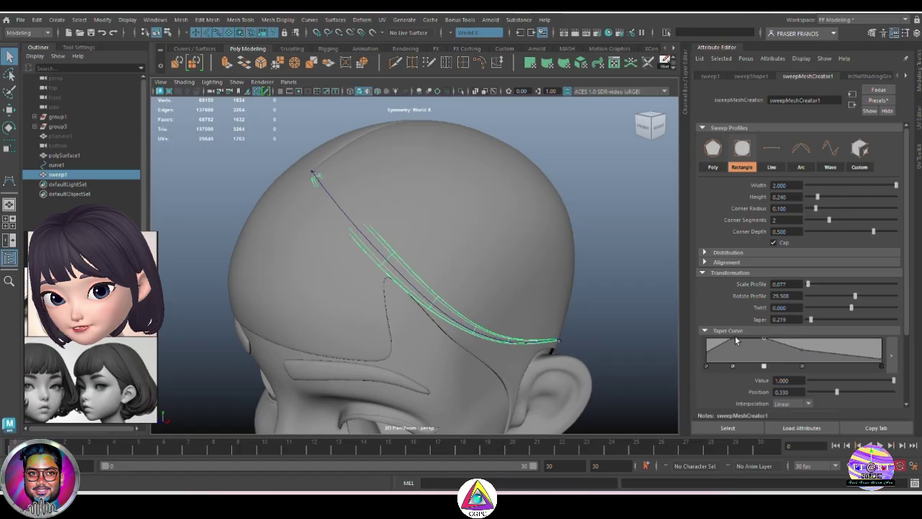
pyautogui.click(731, 342)
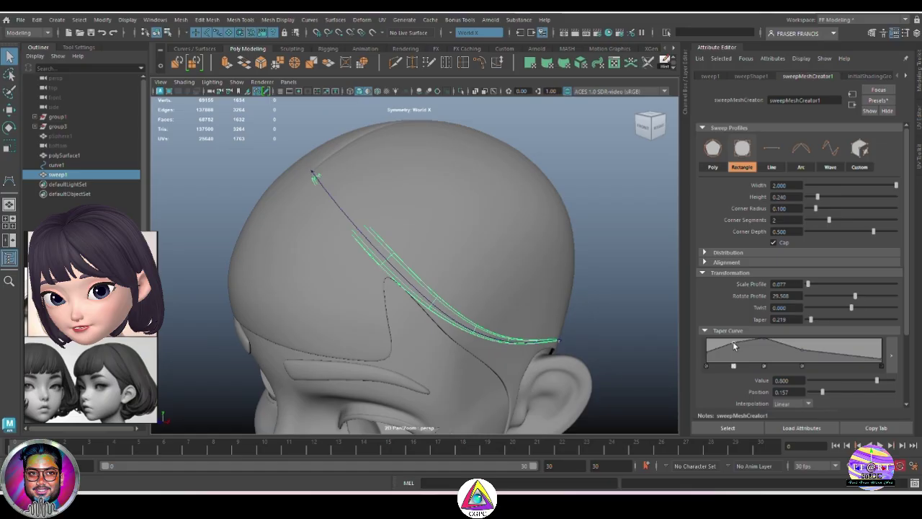
pyautogui.moveTo(764, 338); pyautogui.dragTo(769, 336)
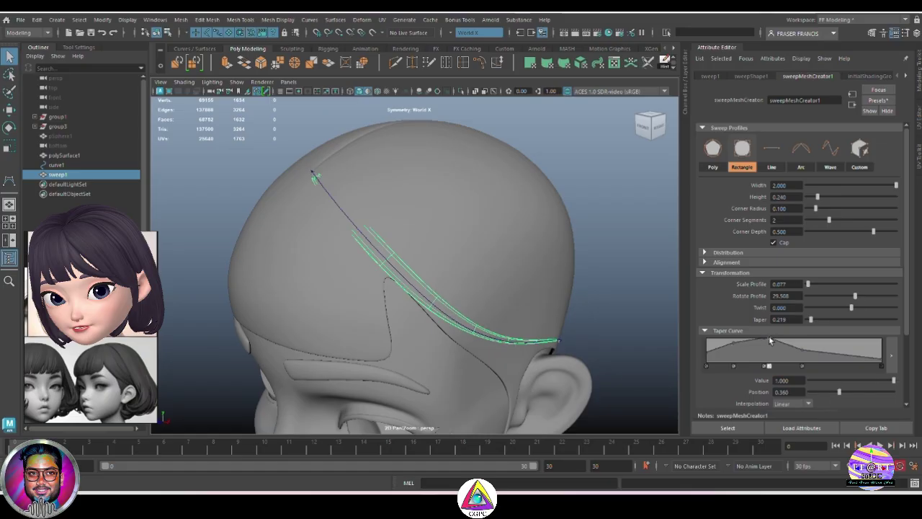
# Set the Taper Curve point at position 0.761 to 0.595, lower the point near the start to 0.720, and deselect the strand
pyautogui.keyDown('alt'); pyautogui.moveTo(590, 309); pyautogui.dragTo(542, 291); pyautogui.keyUp('alt')
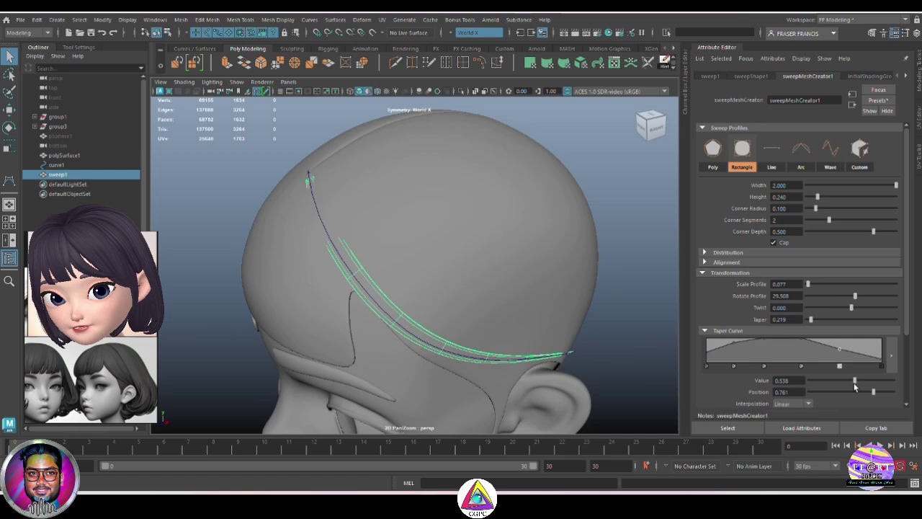
pyautogui.moveTo(854, 387); pyautogui.dragTo(858, 383)
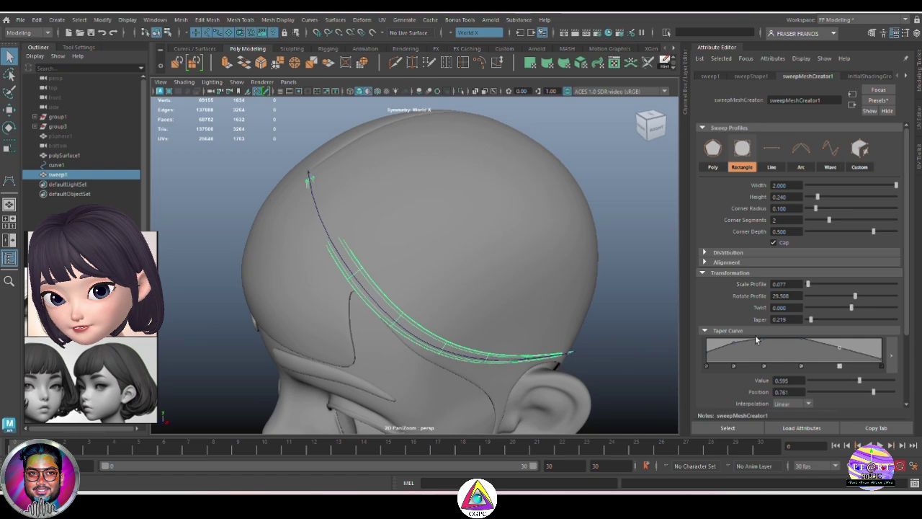
pyautogui.click(734, 347)
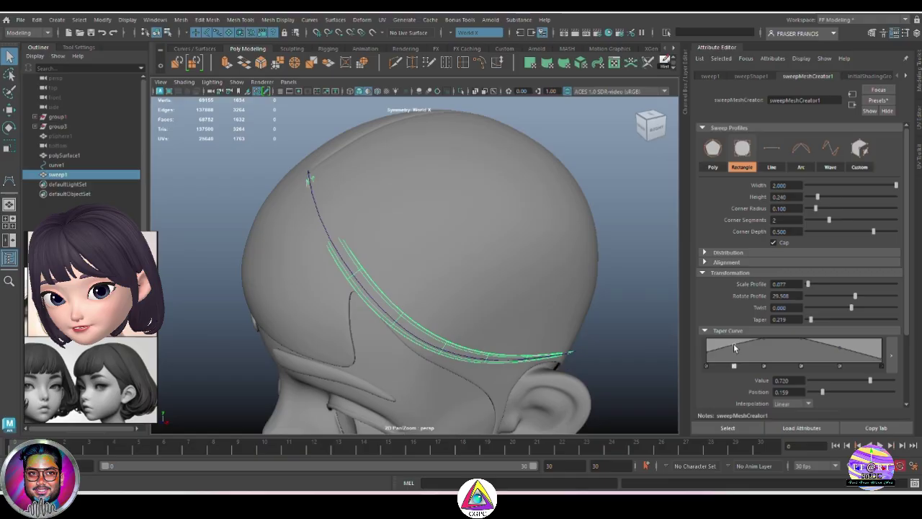
pyautogui.keyDown('alt'); pyautogui.moveTo(551, 357); pyautogui.dragTo(595, 359); pyautogui.keyUp('alt')
pyautogui.click(597, 359)
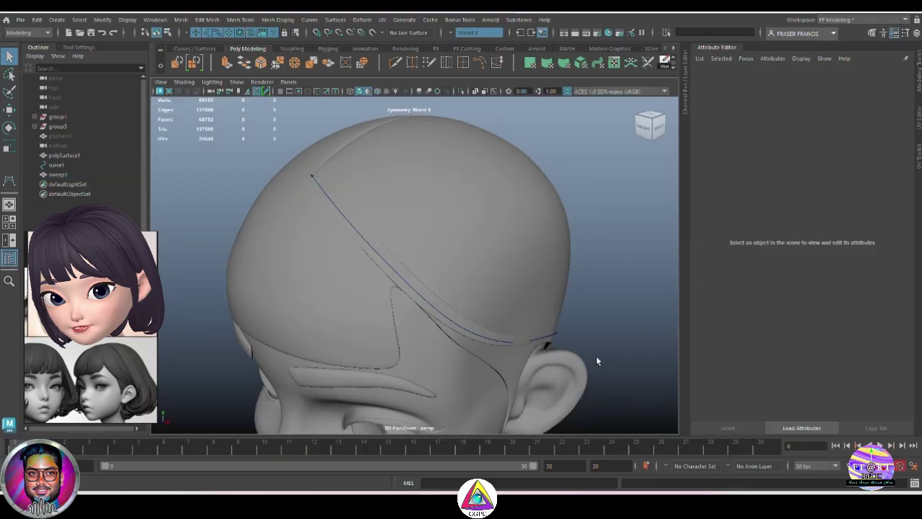
# Set the height of the strand's rectangular sweep profile to 0.678 and deselect the strand
pyautogui.keyDown('alt'); pyautogui.moveTo(487, 293); pyautogui.dragTo(505, 356, button='right'); pyautogui.keyUp('alt')
pyautogui.click(475, 343)
pyautogui.keyDown('alt'); pyautogui.moveTo(474, 344); pyautogui.dragTo(501, 319); pyautogui.keyUp('alt')
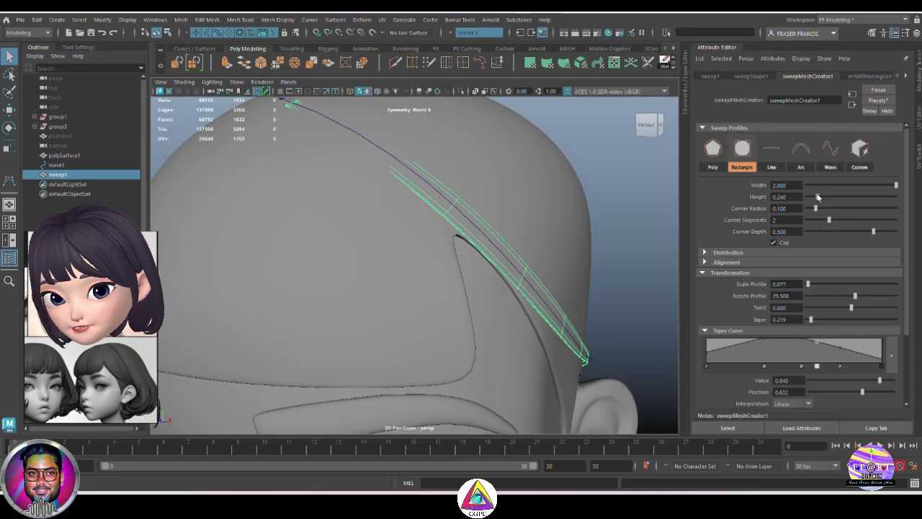
pyautogui.moveTo(818, 196); pyautogui.dragTo(836, 200)
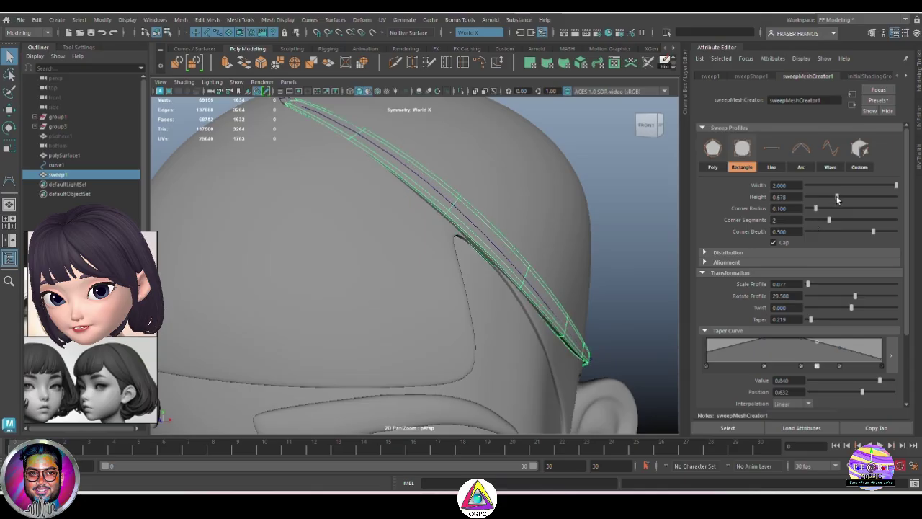
pyautogui.keyDown('alt'); pyautogui.moveTo(503, 204); pyautogui.dragTo(530, 211); pyautogui.keyUp('alt')
pyautogui.click(603, 226)
pyautogui.keyDown('alt'); pyautogui.moveTo(604, 234); pyautogui.dragTo(587, 252, button='right'); pyautogui.keyUp('alt')
pyautogui.keyDown('alt'); pyautogui.moveTo(588, 252); pyautogui.dragTo(562, 266); pyautogui.keyUp('alt')
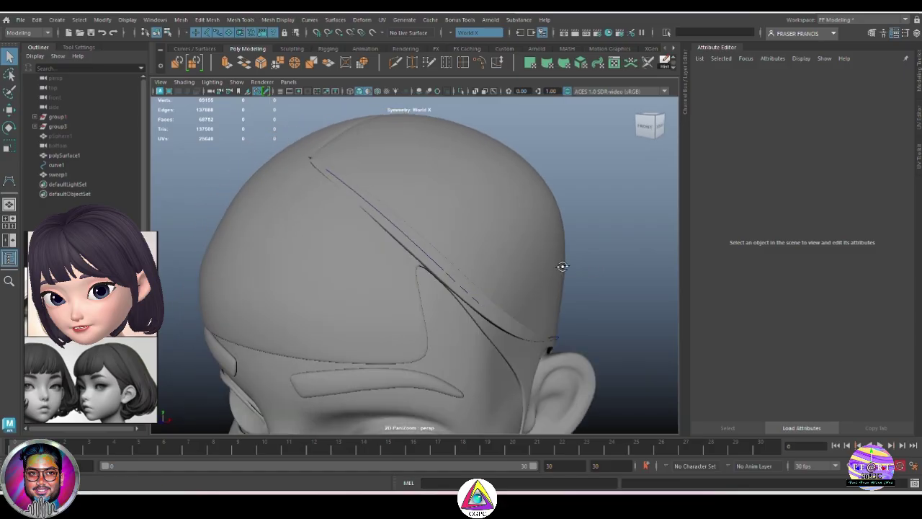
# Try the Poly sweep profile on the strand and examine its shape around the head
pyautogui.click(502, 314)
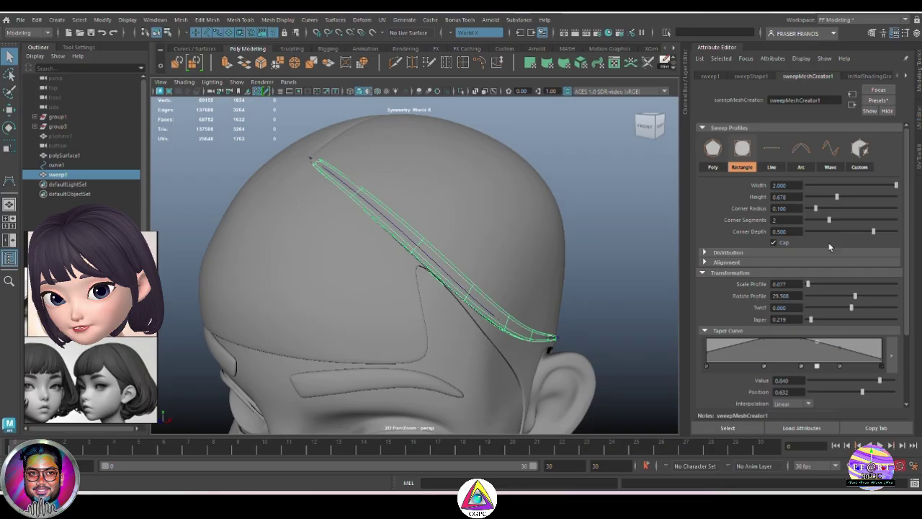
pyautogui.click(712, 147)
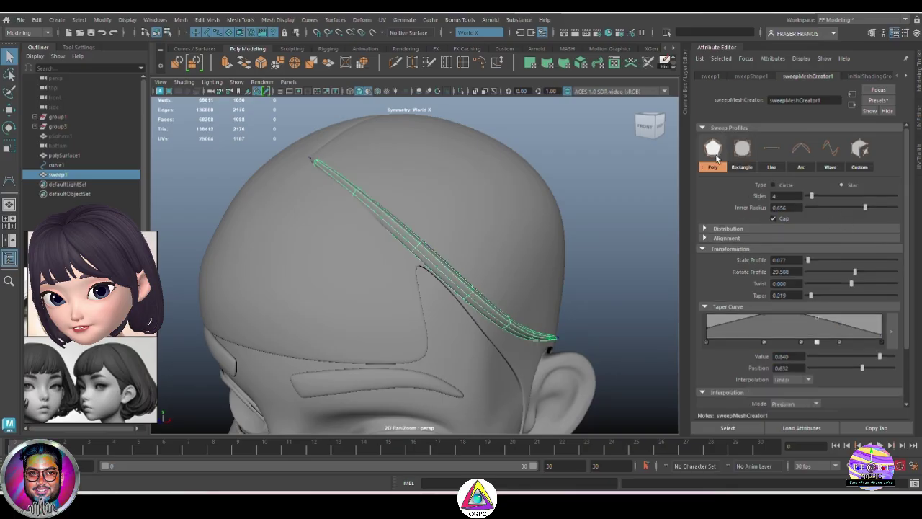
pyautogui.moveTo(592, 247)
pyautogui.keyDown('alt'); pyautogui.mouseDown()
pyautogui.moveTo(555, 249)
pyautogui.moveTo(582, 247)
pyautogui.mouseUp(); pyautogui.keyUp('alt')
pyautogui.click(582, 247)
pyautogui.keyDown('alt'); pyautogui.moveTo(627, 291); pyautogui.dragTo(540, 317); pyautogui.keyUp('alt')
pyautogui.keyDown('alt'); pyautogui.moveTo(540, 317); pyautogui.dragTo(492, 202, button='right'); pyautogui.keyUp('alt')
pyautogui.keyDown('alt'); pyautogui.moveTo(492, 202); pyautogui.dragTo(493, 188); pyautogui.keyUp('alt')
pyautogui.keyDown('alt'); pyautogui.moveTo(493, 189); pyautogui.dragTo(503, 237, button='right'); pyautogui.keyUp('alt')
# Switch the strand to the Rectangle sweep profile with a height of 1.344 and deselect it
pyautogui.click(452, 291)
pyautogui.click(742, 149)
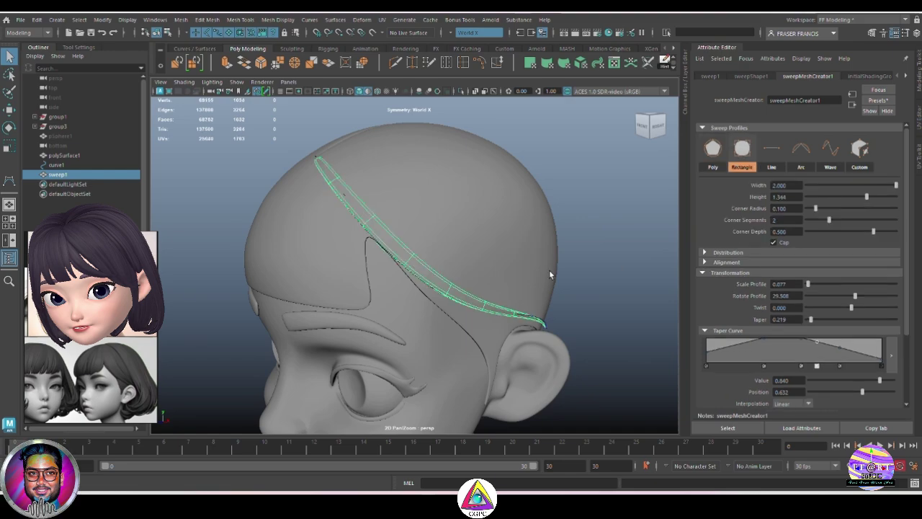
pyautogui.click(632, 264)
pyautogui.keyDown('alt'); pyautogui.moveTo(632, 264); pyautogui.dragTo(469, 263); pyautogui.keyUp('alt')
# Try the Arc sweep profile on the strand and examine the shape up close
pyautogui.click(499, 269)
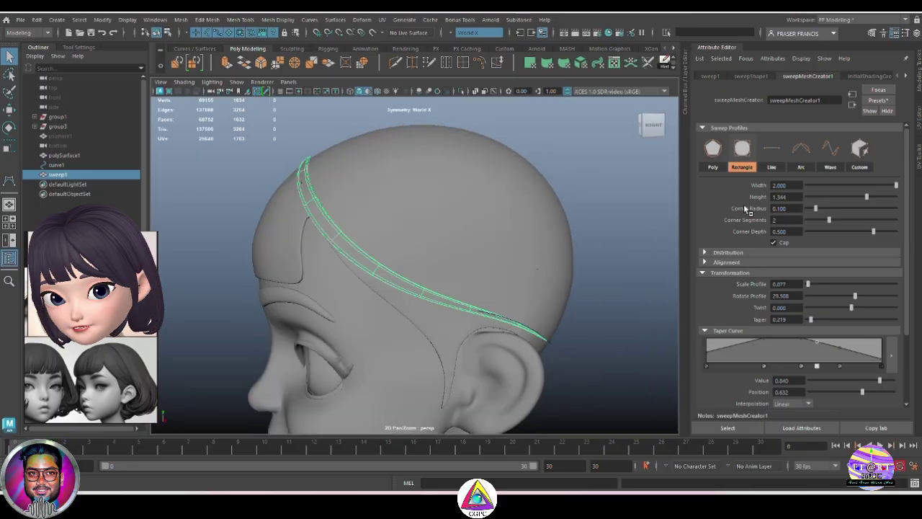
pyautogui.click(803, 154)
pyautogui.keyDown('alt'); pyautogui.moveTo(541, 265); pyautogui.dragTo(612, 268); pyautogui.keyUp('alt')
pyautogui.click(613, 268)
pyautogui.keyDown('alt'); pyautogui.moveTo(541, 241); pyautogui.dragTo(672, 277); pyautogui.keyUp('alt')
pyautogui.click(501, 226)
pyautogui.scroll(5, 580, 261)
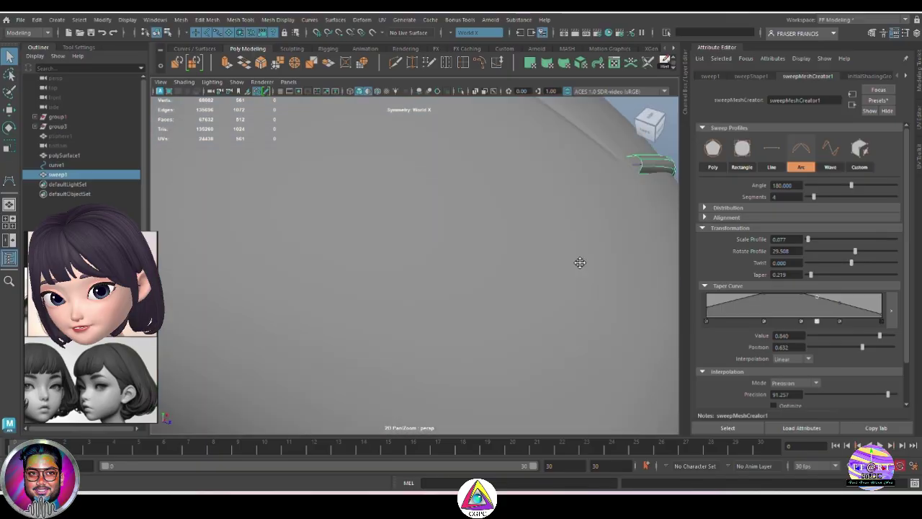
pyautogui.keyDown('alt'); pyautogui.moveTo(580, 261); pyautogui.dragTo(555, 265); pyautogui.keyUp('alt')
pyautogui.keyDown('alt'); pyautogui.moveTo(600, 240); pyautogui.dragTo(477, 274, button='middle'); pyautogui.keyUp('alt')
pyautogui.keyDown('alt'); pyautogui.moveTo(477, 274); pyautogui.dragTo(343, 249); pyautogui.keyUp('alt')
pyautogui.scroll(-5, 321, 209)
pyautogui.keyDown('alt'); pyautogui.moveTo(413, 160); pyautogui.dragTo(629, 243); pyautogui.keyUp('alt')
# Return the strand to the Rectangle profile and set Corner Radius to 0.667 and Corner Depth to 0.388
pyautogui.click(742, 148)
pyautogui.moveTo(815, 208); pyautogui.dragTo(810, 208)
pyautogui.hotkey('ctrl', 'z')
pyautogui.moveTo(874, 231); pyautogui.dragTo(921, 244)
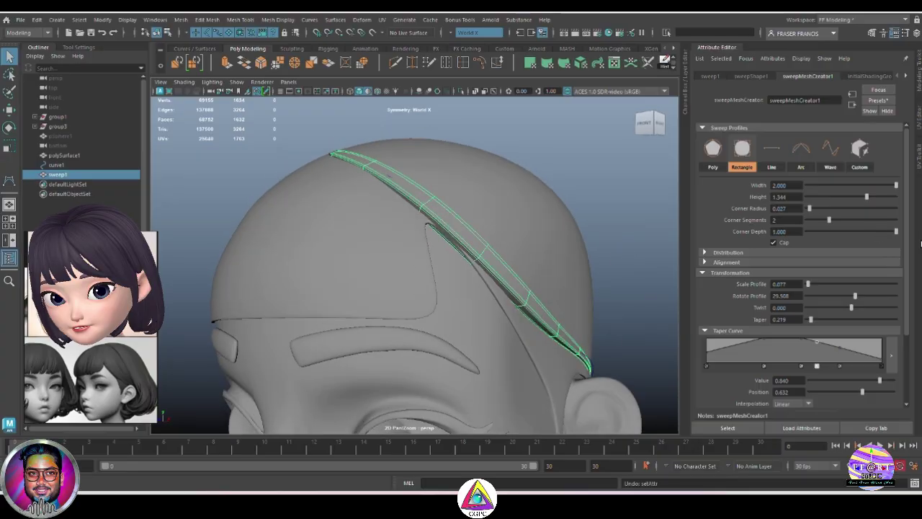
pyautogui.moveTo(810, 209); pyautogui.dragTo(868, 236)
pyautogui.scroll(8, 569, 322)
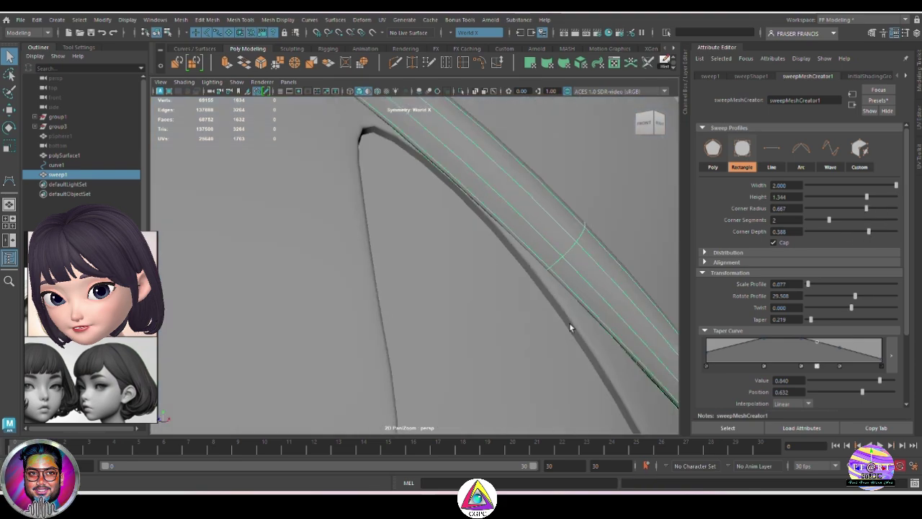
pyautogui.keyDown('alt'); pyautogui.moveTo(569, 321); pyautogui.dragTo(520, 356); pyautogui.keyUp('alt')
pyautogui.click(649, 331)
pyautogui.scroll(-5, 651, 332)
pyautogui.scroll(-4, 521, 356)
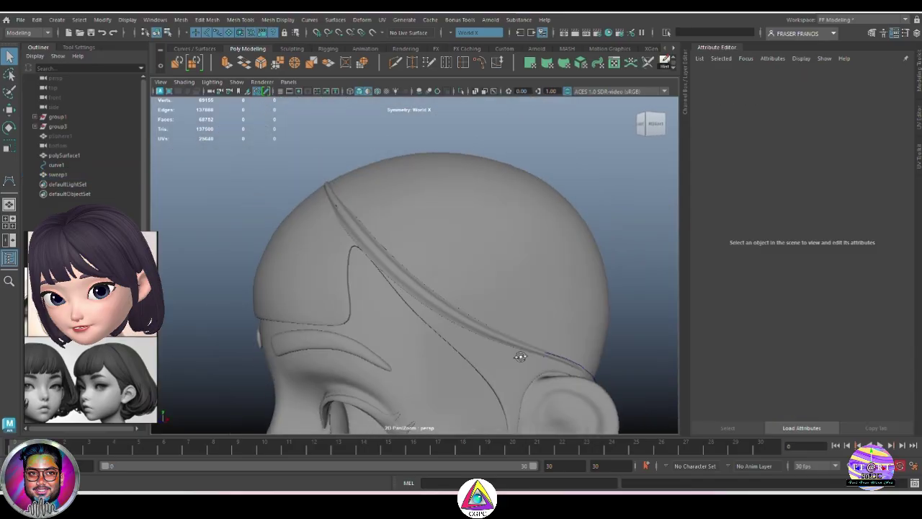
# Set the strand profile's Corner Depth to 0.191 and deselect the strand
pyautogui.scroll(6, 414, 336)
pyautogui.click(413, 336)
pyautogui.moveTo(833, 232); pyautogui.dragTo(860, 234)
pyautogui.scroll(-5, 622, 149)
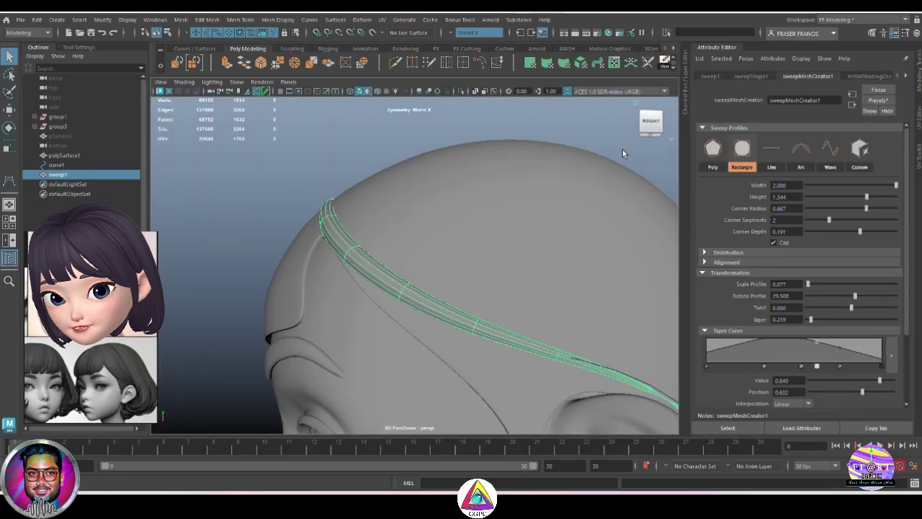
pyautogui.click(622, 150)
pyautogui.keyDown('alt'); pyautogui.moveTo(482, 223); pyautogui.dragTo(576, 329); pyautogui.keyUp('alt')
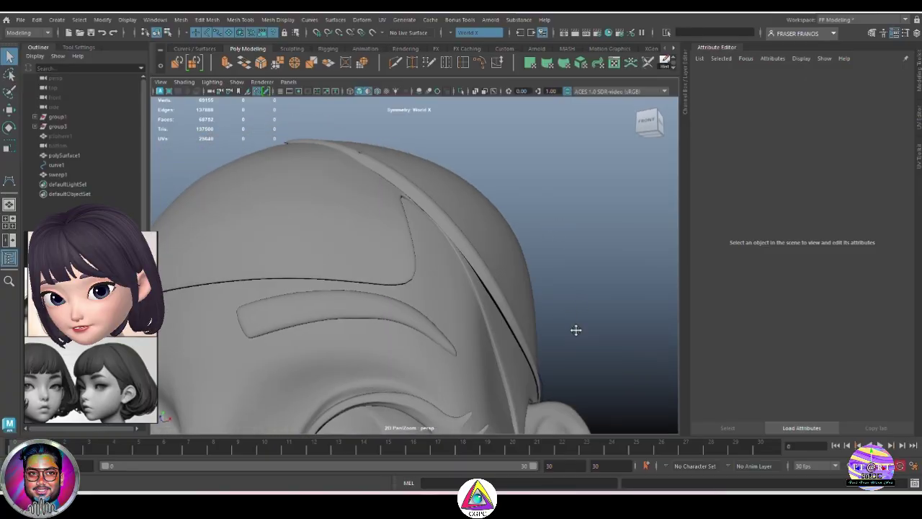
# Isolate the strand from the head and examine its shape on its own
pyautogui.click(514, 273)
pyautogui.click(461, 91)
pyautogui.click(572, 231)
pyautogui.scroll(5, 572, 231)
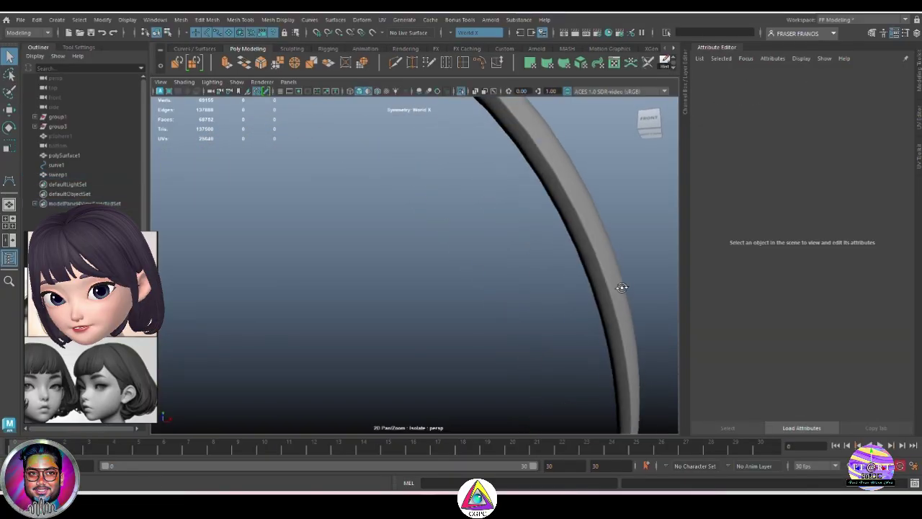
pyautogui.keyDown('alt'); pyautogui.moveTo(621, 283); pyautogui.dragTo(597, 333); pyautogui.keyUp('alt')
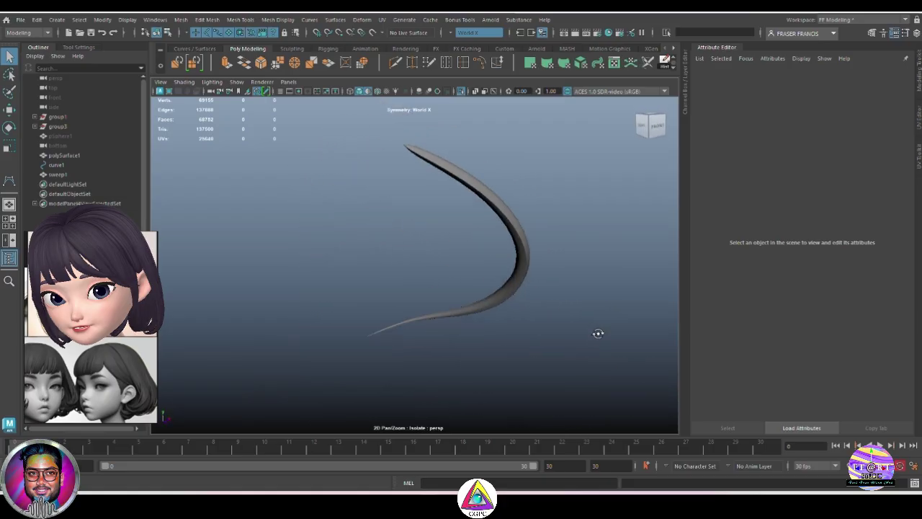
# Save the strand's rectangular sweep settings as an attribute preset named "stylised hair 02"
pyautogui.click(529, 267)
pyautogui.keyDown('alt'); pyautogui.moveTo(557, 273); pyautogui.dragTo(546, 276); pyautogui.keyUp('alt')
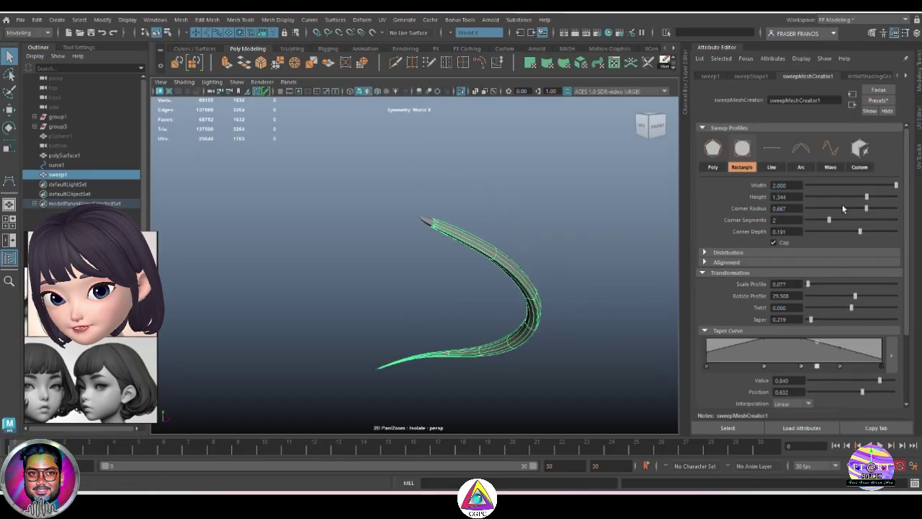
pyautogui.scroll(-1, 839, 267)
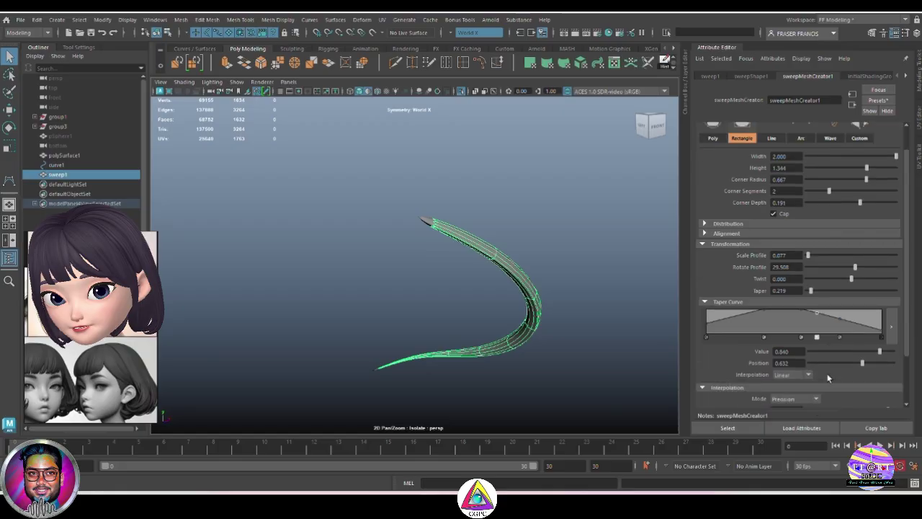
pyautogui.scroll(1, 830, 297)
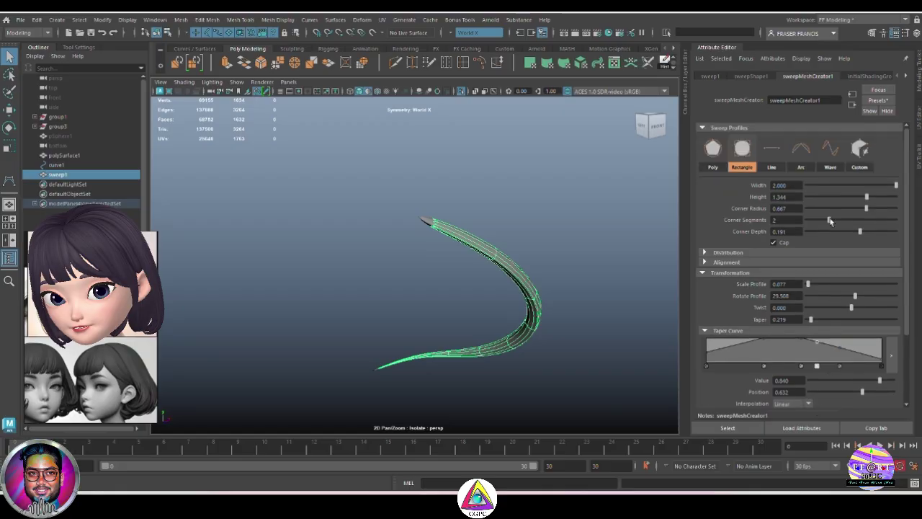
pyautogui.click(892, 101)
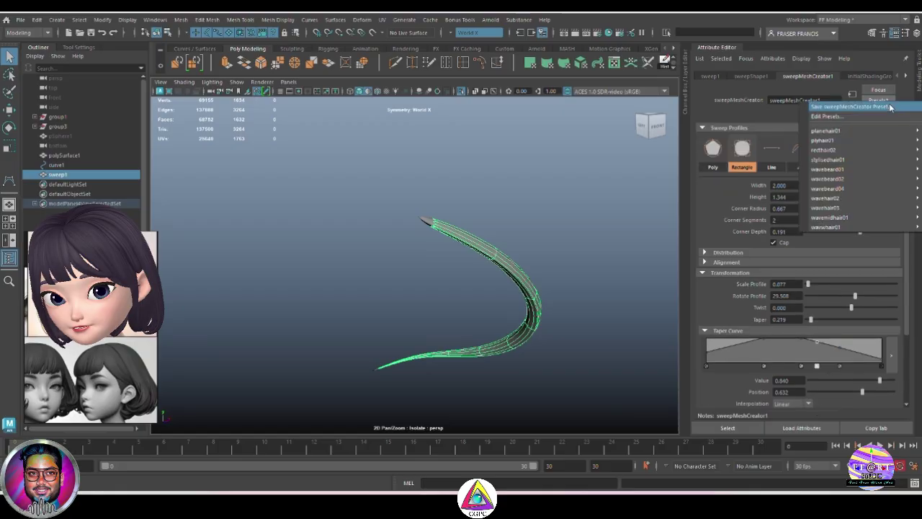
pyautogui.click(851, 108)
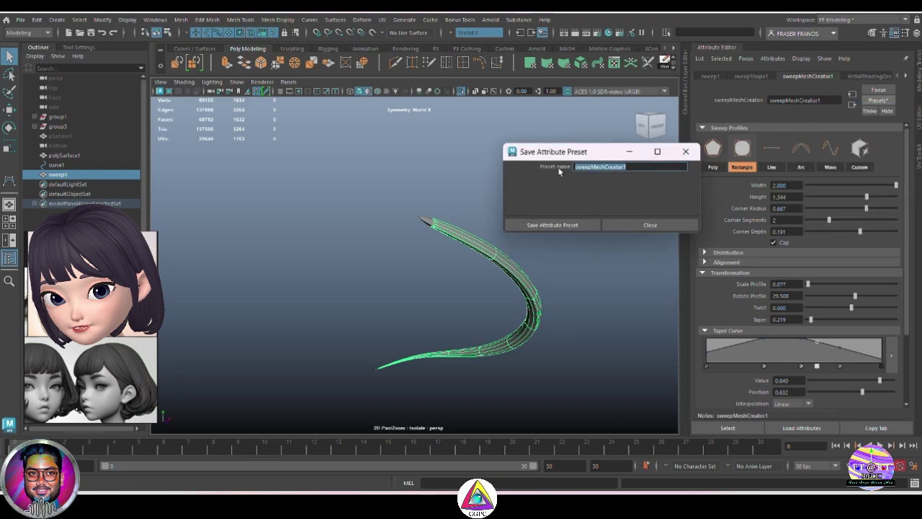
pyautogui.write('stylised hair 02')
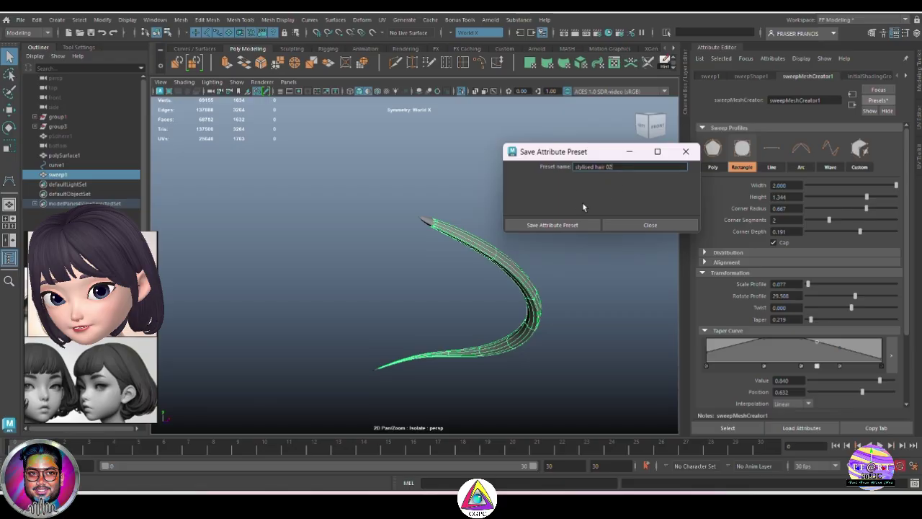
pyautogui.click(581, 225)
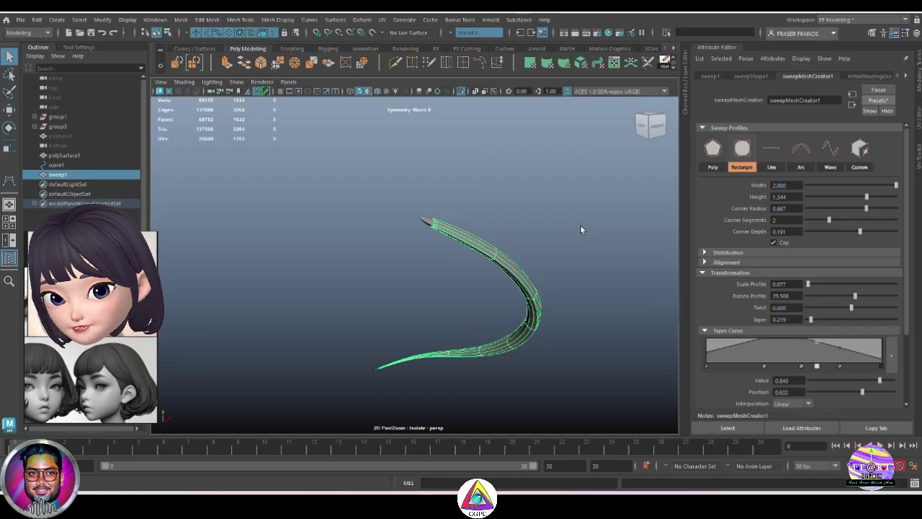
# Switch the isolated strand's sweep profile to Poly and then to Arc, and deselect the strand
pyautogui.click(580, 226)
pyautogui.keyDown('alt'); pyautogui.moveTo(580, 226); pyautogui.dragTo(504, 288); pyautogui.keyUp('alt')
pyautogui.click(504, 288)
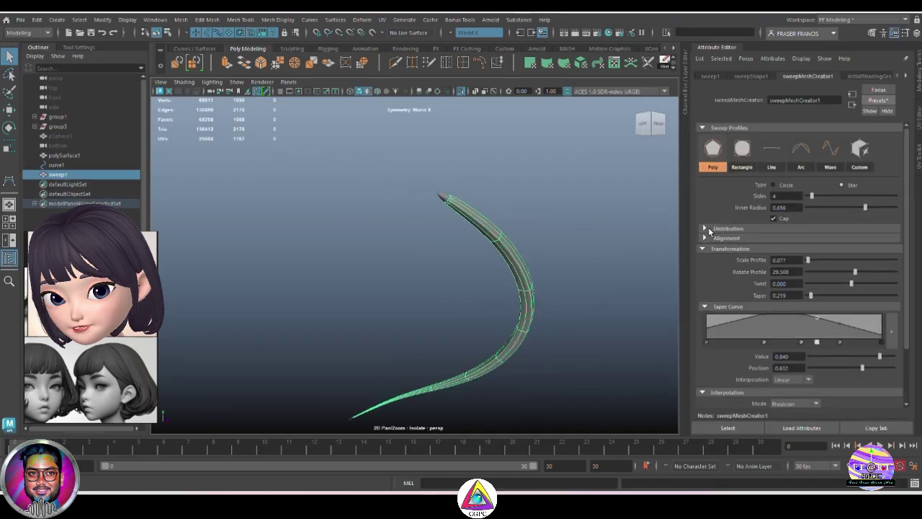
pyautogui.click(800, 158)
pyautogui.click(535, 323)
pyautogui.moveTo(536, 324)
pyautogui.keyDown('alt'); pyautogui.mouseDown()
pyautogui.moveTo(339, 317)
pyautogui.moveTo(547, 309)
pyautogui.mouseUp(); pyautogui.keyUp('alt')
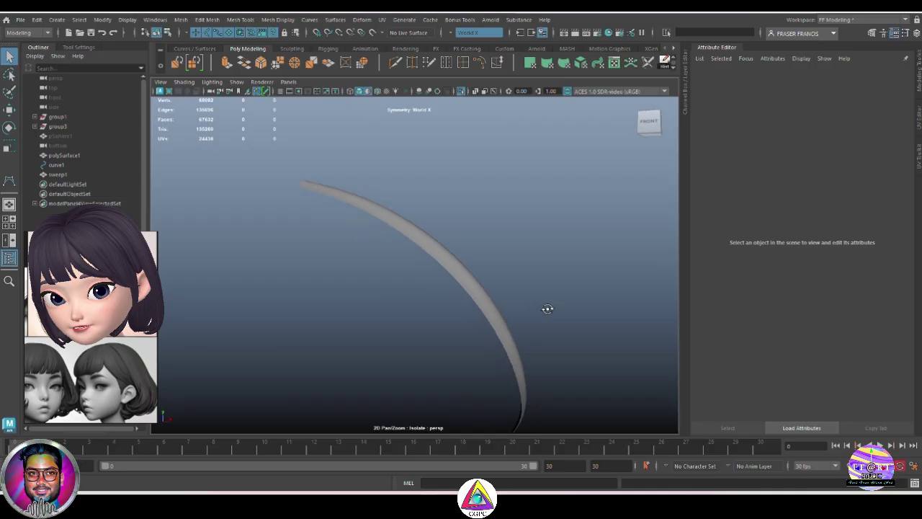
# Save the strand's Arc sweep settings as an attribute preset named "game hair 01"
pyautogui.click(502, 319)
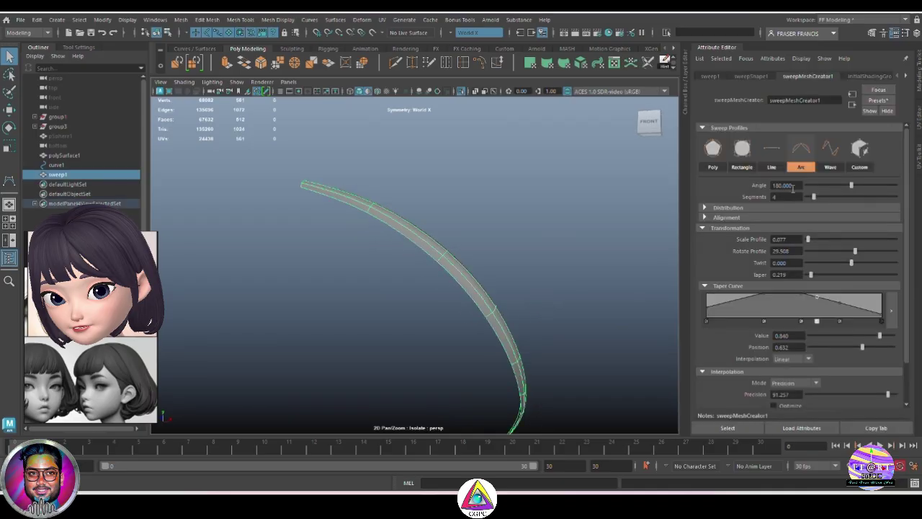
pyautogui.click(879, 101)
pyautogui.click(835, 111)
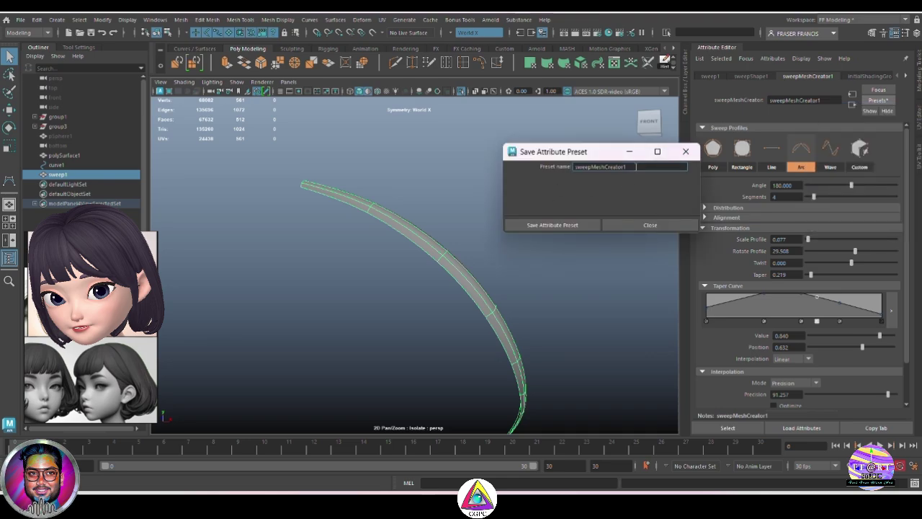
pyautogui.write('game hair 01')
pyautogui.click(593, 224)
pyautogui.click(565, 261)
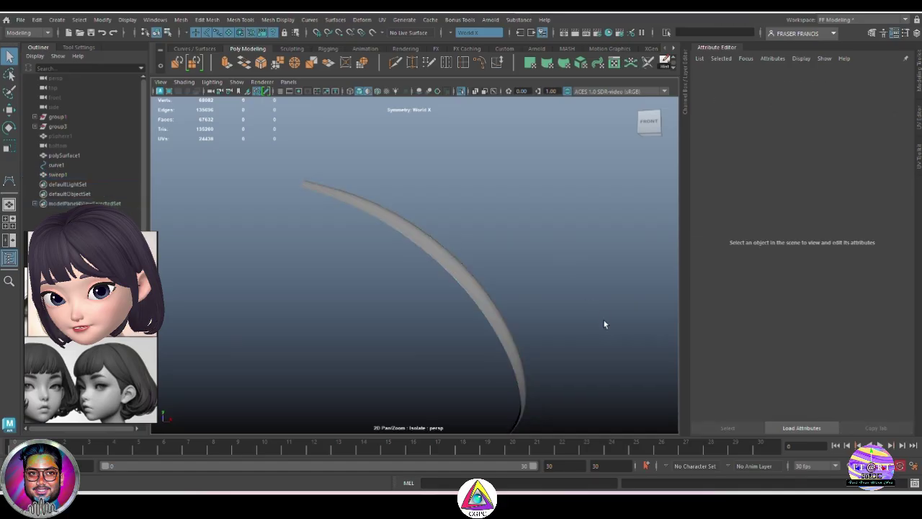
# Switch the strand's sweep profile back to Rectangle and exit isolation so the whole head shows again
pyautogui.scroll(-5, 508, 289)
pyautogui.keyDown('alt'); pyautogui.moveTo(506, 289); pyautogui.dragTo(464, 292); pyautogui.keyUp('alt')
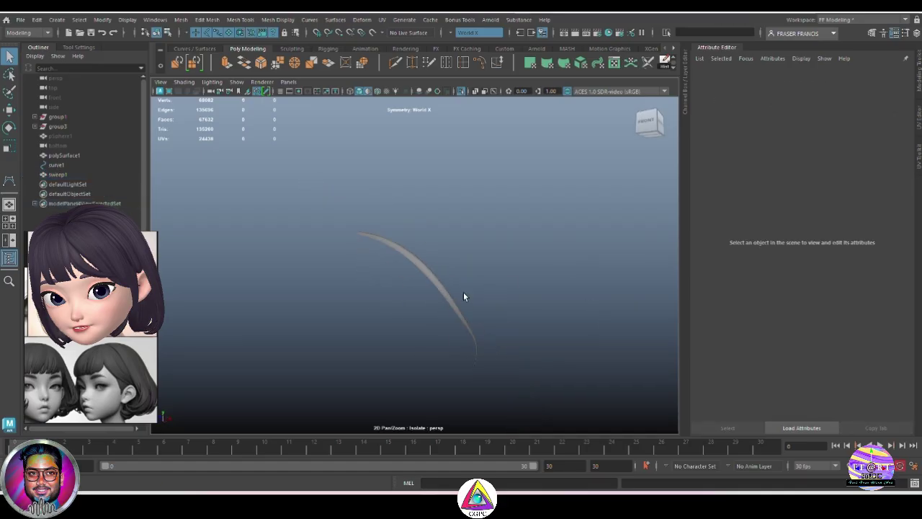
pyautogui.click(447, 292)
pyautogui.scroll(5, 414, 230)
pyautogui.keyDown('alt'); pyautogui.moveTo(556, 324); pyautogui.dragTo(496, 297); pyautogui.keyUp('alt')
pyautogui.scroll(-2, 495, 297)
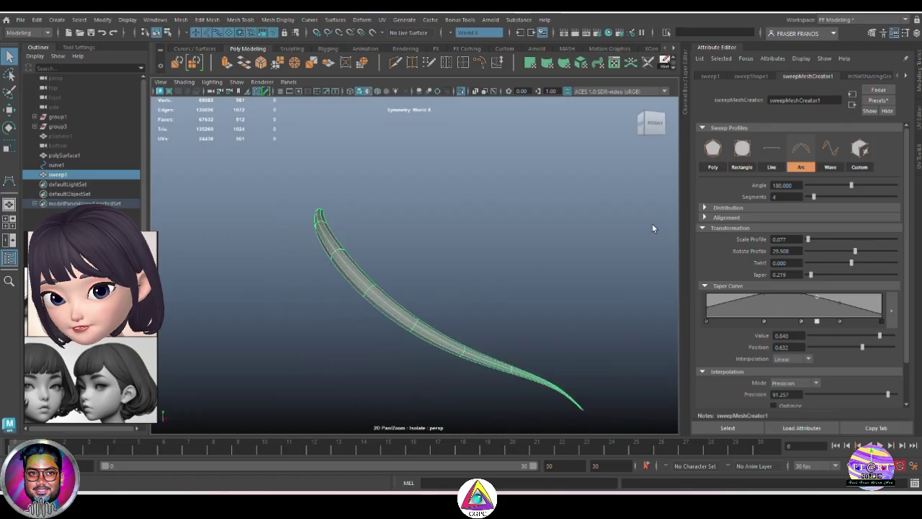
pyautogui.click(742, 149)
pyautogui.click(417, 259)
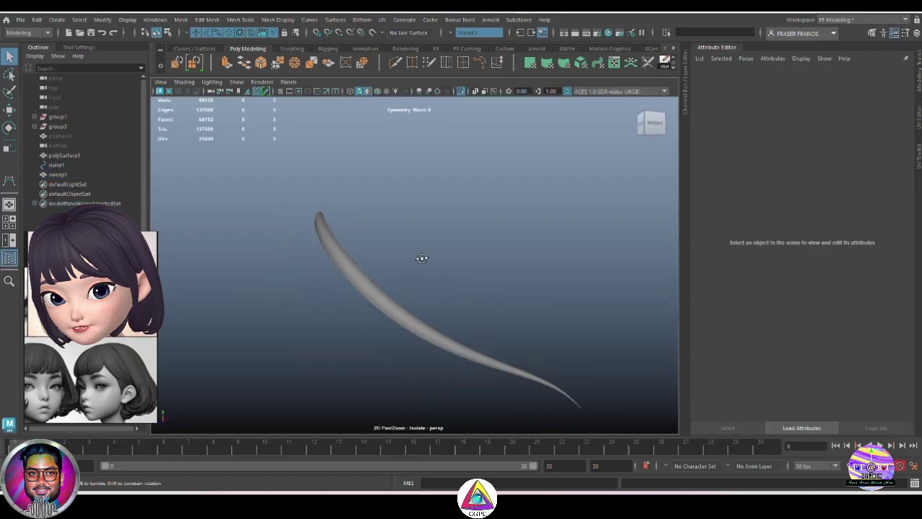
pyautogui.keyDown('alt'); pyautogui.moveTo(417, 259); pyautogui.dragTo(496, 293); pyautogui.keyUp('alt')
pyautogui.hotkey('ctrl', '1')
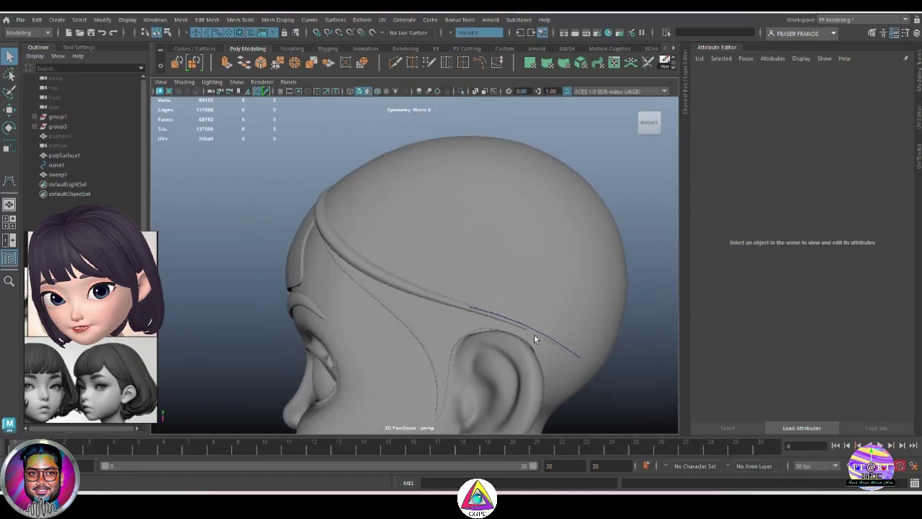
# Delete the bottom camera from the scene and select curve1, the strand's guide curve
pyautogui.click(61, 175)
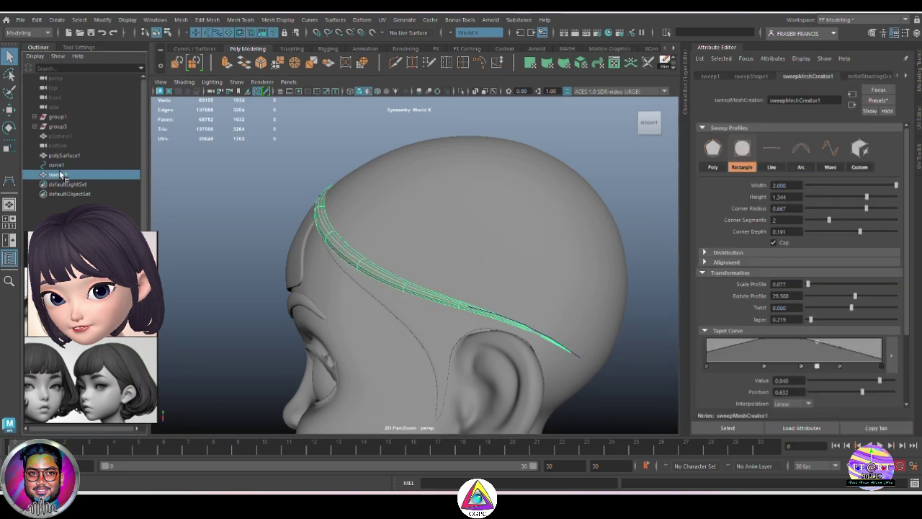
pyautogui.click(56, 165)
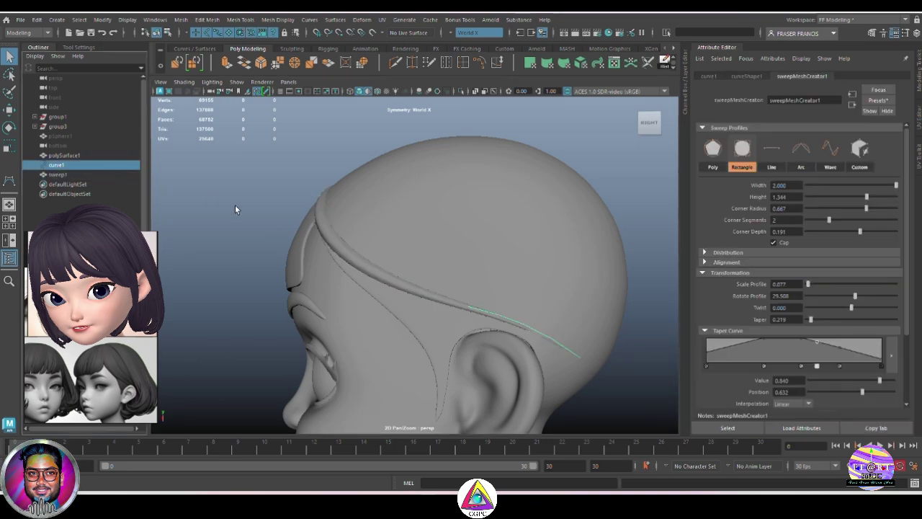
pyautogui.click(78, 144)
pyautogui.press('Delete')
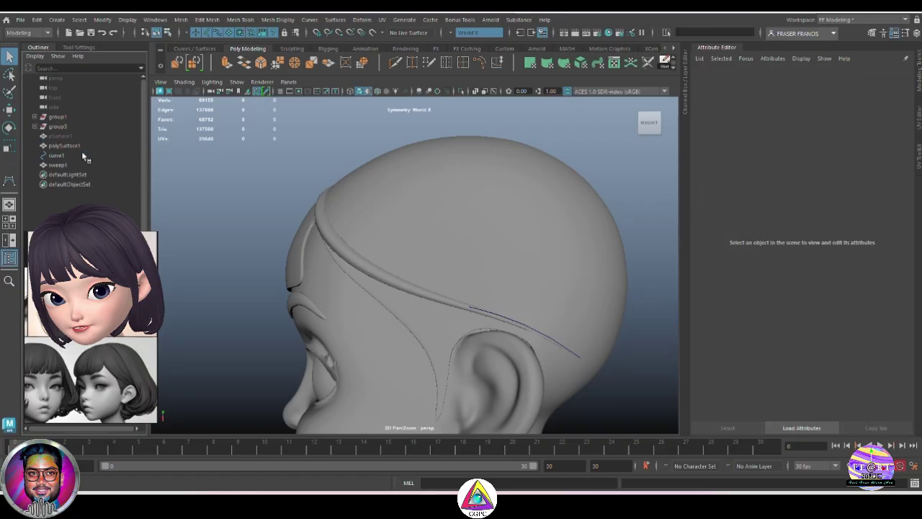
pyautogui.click(72, 156)
pyautogui.keyDown('alt'); pyautogui.moveTo(516, 238); pyautogui.dragTo(385, 236); pyautogui.keyUp('alt')
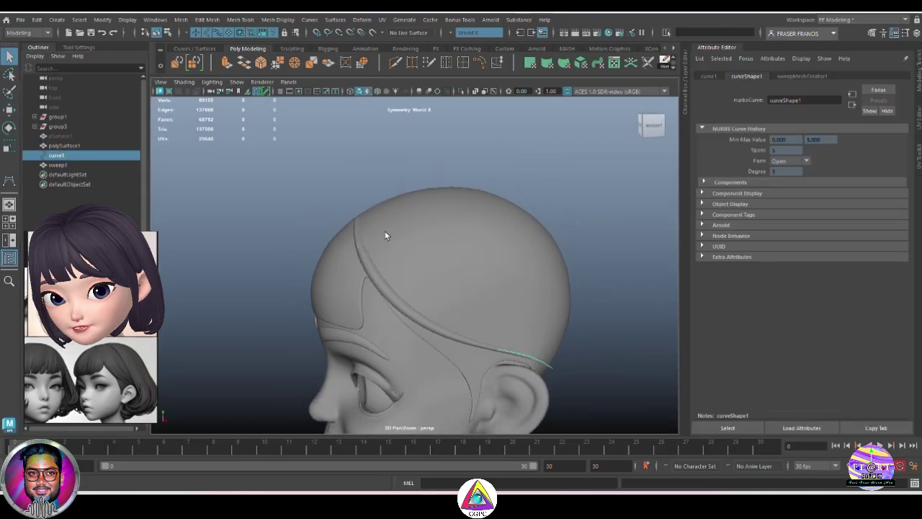
# Duplicate the guide curve curve1, center the copy's pivot, and try moving the copy away from the original
pyautogui.hotkey('ctrl', 'd')
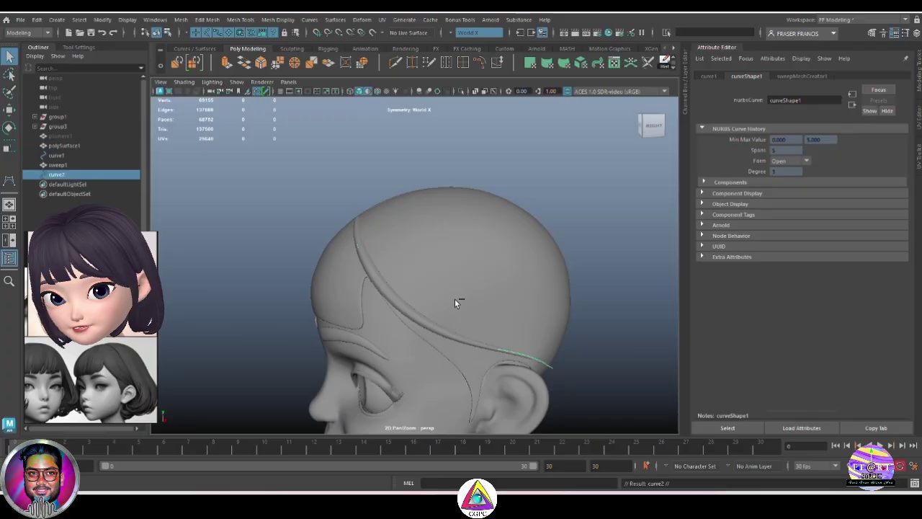
pyautogui.press('w')
pyautogui.keyDown('alt'); pyautogui.moveTo(434, 310); pyautogui.dragTo(439, 317); pyautogui.keyUp('alt')
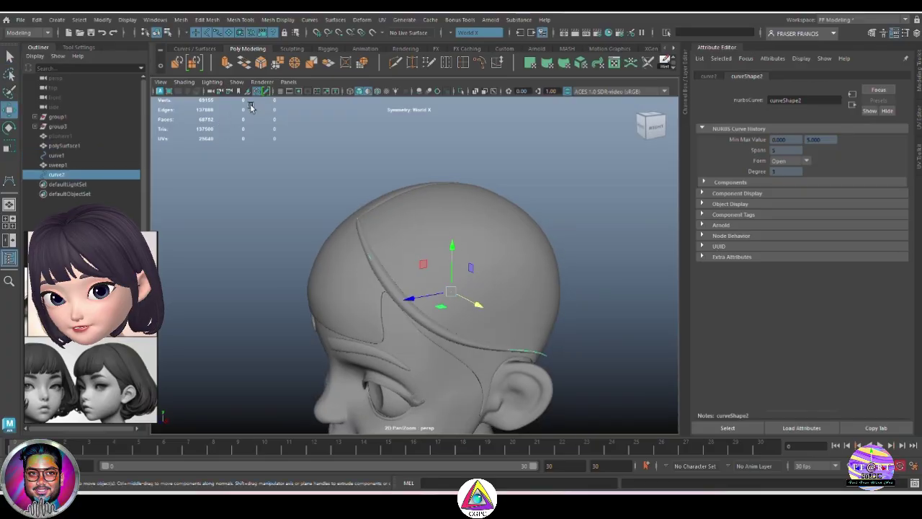
pyautogui.scroll(-1, 337, 71)
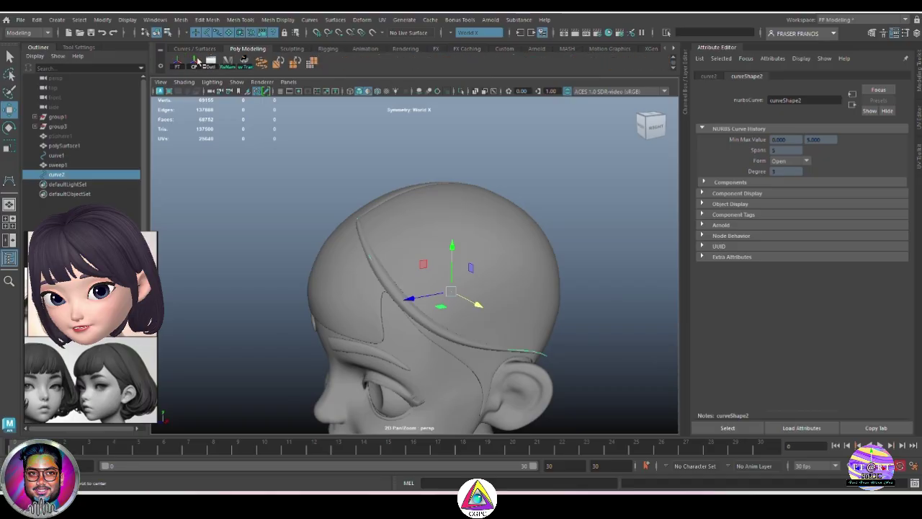
pyautogui.keyDown('alt'); pyautogui.moveTo(492, 248); pyautogui.dragTo(507, 301); pyautogui.keyUp('alt')
pyautogui.keyDown('alt'); pyautogui.moveTo(507, 301); pyautogui.dragTo(463, 300, button='middle'); pyautogui.keyUp('alt')
pyautogui.moveTo(385, 303); pyautogui.dragTo(435, 271)
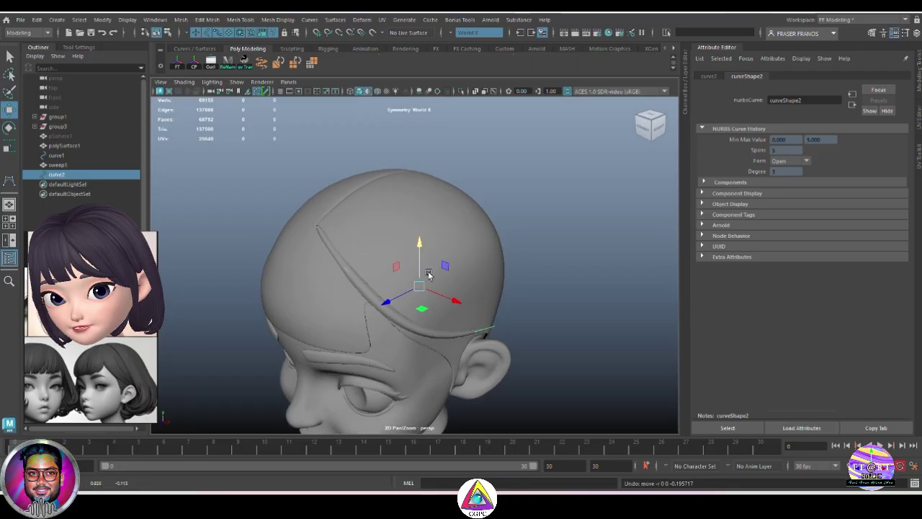
# In wireframe display, move the duplicate curve's pivot to its front end at the hair parting
pyautogui.keyDown('alt'); pyautogui.moveTo(381, 249); pyautogui.dragTo(567, 234); pyautogui.keyUp('alt')
pyautogui.press('4')
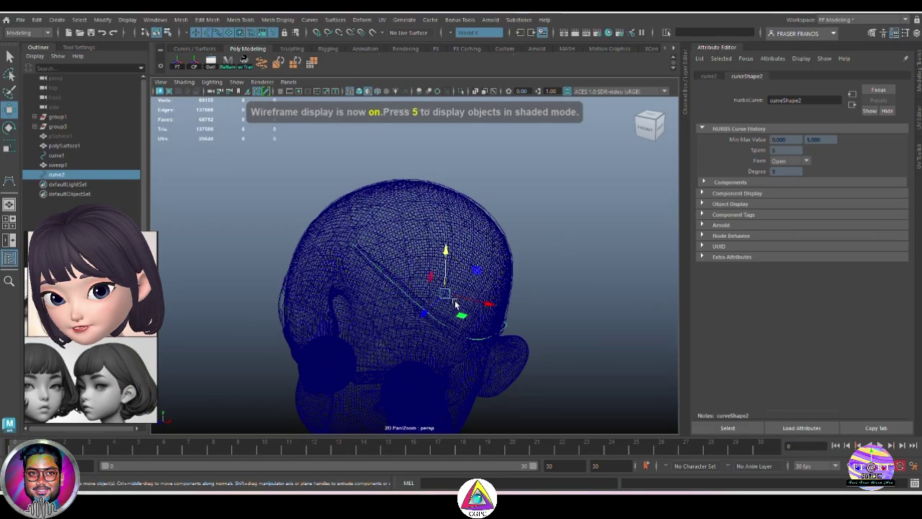
pyautogui.press('d')
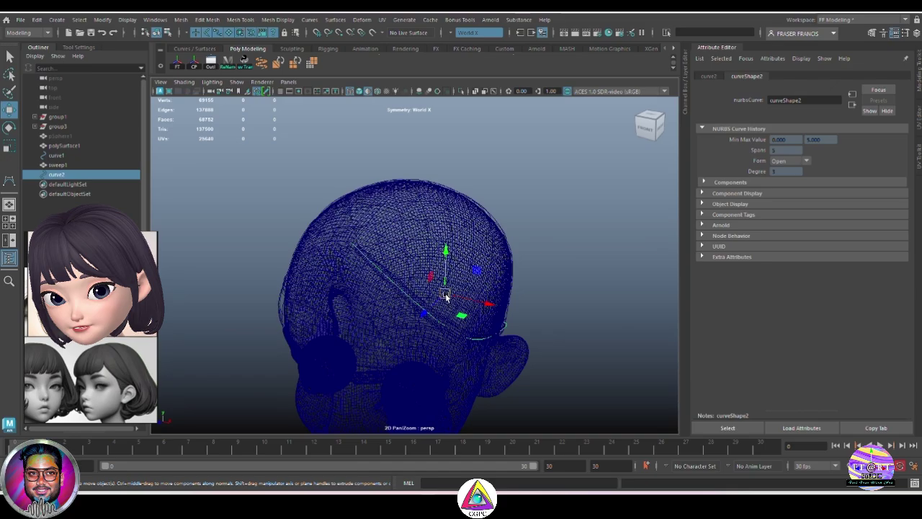
pyautogui.moveTo(445, 295); pyautogui.dragTo(351, 244)
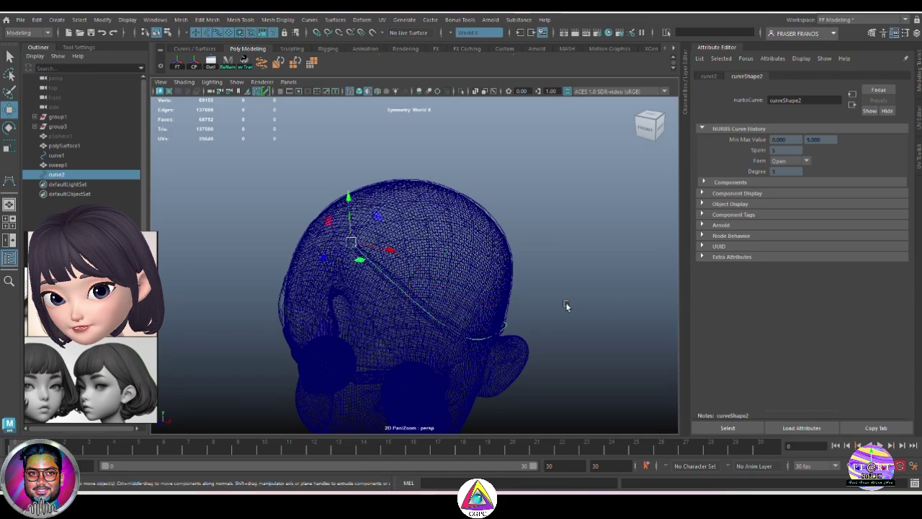
pyautogui.moveTo(566, 305)
pyautogui.keyDown('alt'); pyautogui.mouseDown()
pyautogui.moveTo(601, 305)
pyautogui.moveTo(607, 315)
pyautogui.moveTo(570, 304)
pyautogui.mouseUp(); pyautogui.keyUp('alt')
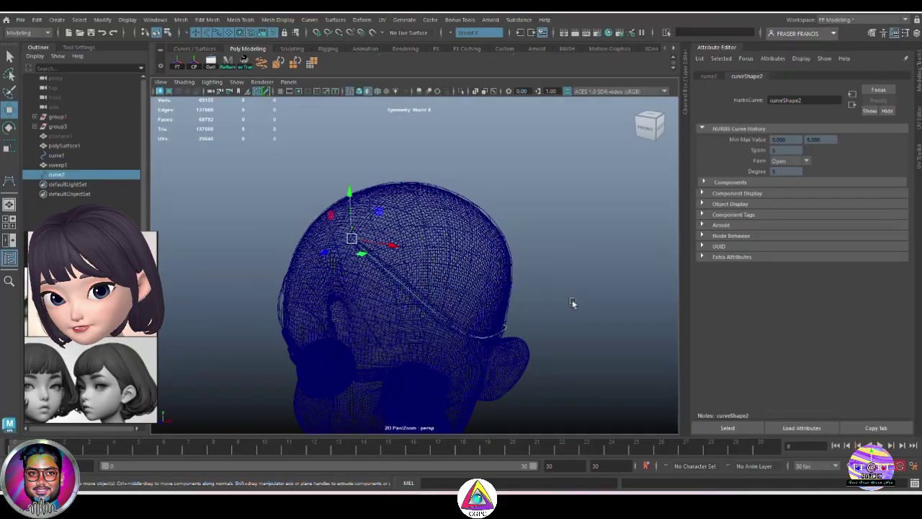
# Return to shaded display, nudge the duplicate curve off the first strand, and rotate it upward about its front end
pyautogui.press('5')
pyautogui.scroll(5, 572, 304)
pyautogui.moveTo(477, 270)
pyautogui.keyDown('alt'); pyautogui.mouseDown()
pyautogui.moveTo(395, 260)
pyautogui.moveTo(409, 247)
pyautogui.moveTo(308, 246)
pyautogui.moveTo(265, 236)
pyautogui.moveTo(241, 216)
pyautogui.mouseUp(); pyautogui.keyUp('alt')
pyautogui.moveTo(317, 208); pyautogui.dragTo(321, 208)
pyautogui.moveTo(281, 168); pyautogui.dragTo(279, 162)
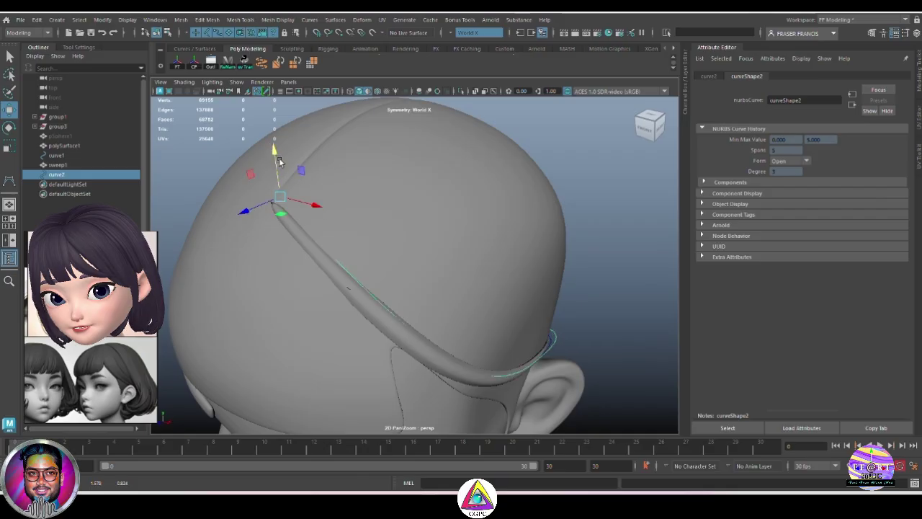
pyautogui.press('e')
pyautogui.moveTo(309, 189); pyautogui.dragTo(411, 329)
pyautogui.press('w')
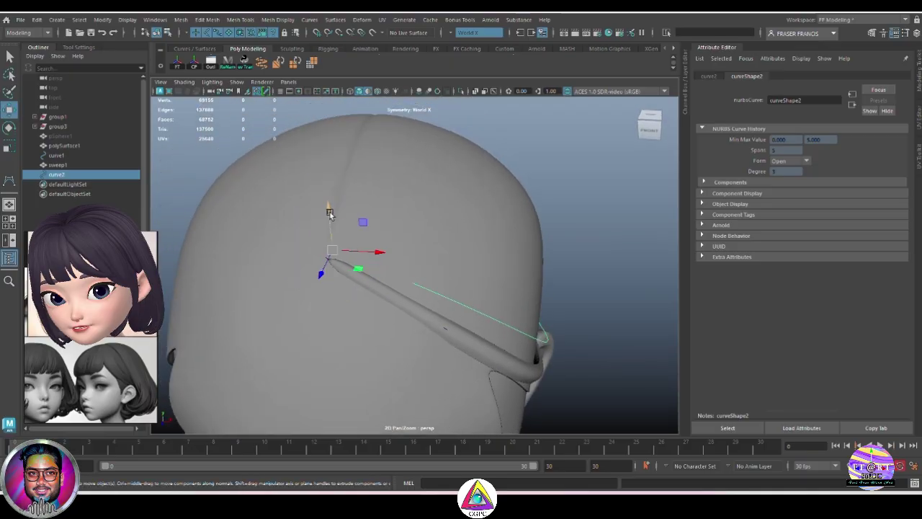
# Switch the duplicate curve to control vertices and move its front vertices onto the root of the first strand
pyautogui.keyDown('alt'); pyautogui.moveTo(335, 213); pyautogui.dragTo(476, 292); pyautogui.keyUp('alt')
pyautogui.keyDown('alt'); pyautogui.moveTo(576, 272); pyautogui.dragTo(540, 323); pyautogui.keyUp('alt')
pyautogui.moveTo(598, 244); pyautogui.dragTo(600, 274, button='right')
pyautogui.keyDown('alt'); pyautogui.moveTo(378, 262); pyautogui.dragTo(424, 298); pyautogui.keyUp('alt')
pyautogui.scroll(3, 427, 295)
pyautogui.moveTo(372, 239); pyautogui.dragTo(391, 265)
pyautogui.moveTo(395, 208); pyautogui.dragTo(395, 215)
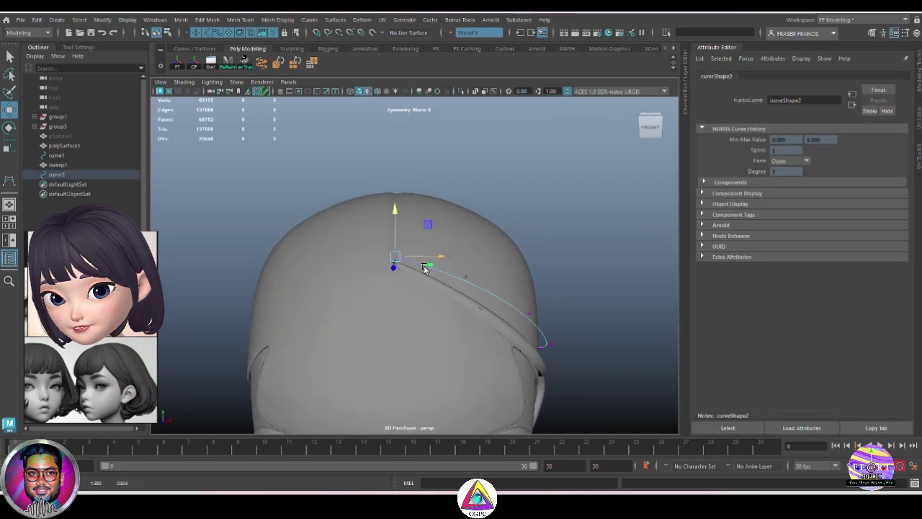
pyautogui.moveTo(439, 257); pyautogui.dragTo(438, 257)
# Enable soft selection, enlarge its falloff radius, and shift the duplicate curve's middle control vertex toward the back of the head
pyautogui.keyDown('alt'); pyautogui.moveTo(483, 297); pyautogui.dragTo(323, 280); pyautogui.keyUp('alt')
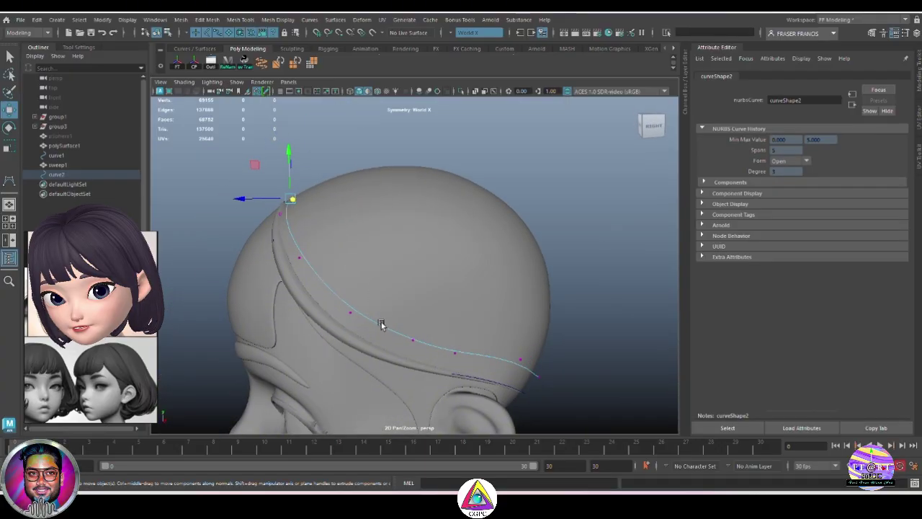
pyautogui.click(351, 312)
pyautogui.press('b')
pyautogui.moveTo(393, 323); pyautogui.dragTo(505, 346)
pyautogui.moveTo(303, 315); pyautogui.dragTo(327, 313)
pyautogui.keyDown('alt'); pyautogui.moveTo(376, 283); pyautogui.dragTo(425, 308); pyautogui.keyUp('alt')
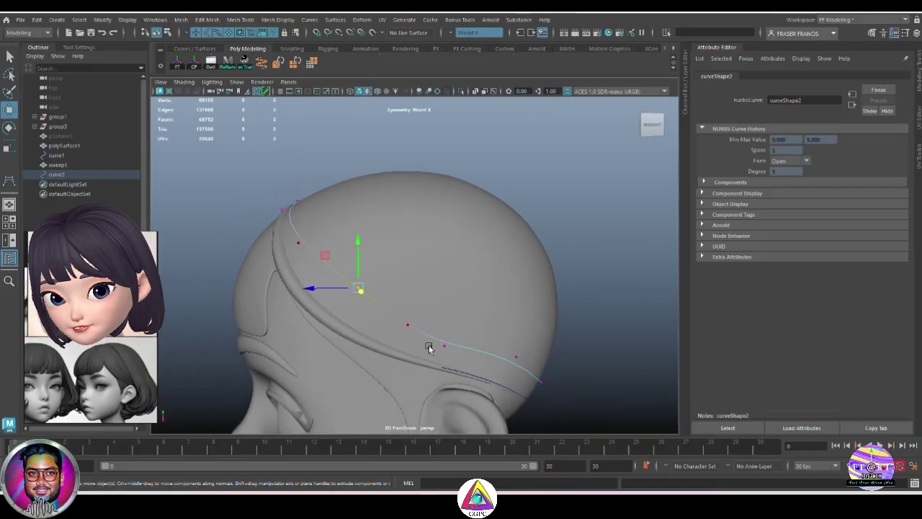
# Lower the control vertex near the curve's back end so it runs down behind the ear
pyautogui.click(436, 338)
pyautogui.keyDown('alt'); pyautogui.moveTo(524, 375); pyautogui.dragTo(506, 362); pyautogui.keyUp('alt')
pyautogui.click(505, 344)
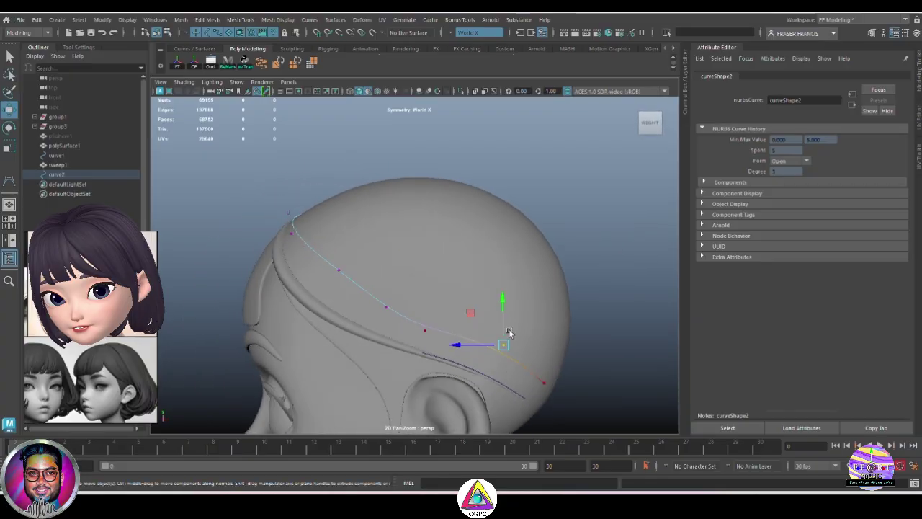
pyautogui.moveTo(502, 307); pyautogui.dragTo(503, 328)
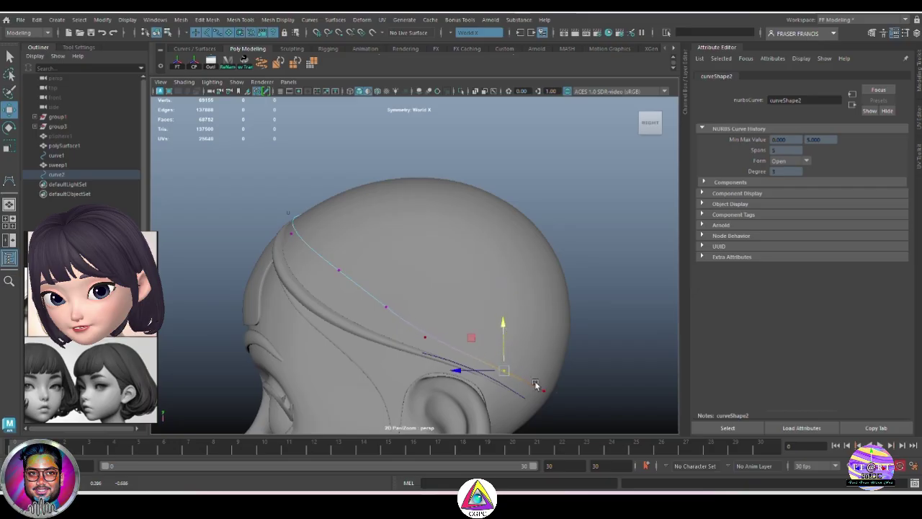
# Shift the control vertex above the ear slightly backward with soft selection and deselect it
pyautogui.click(597, 382)
pyautogui.keyDown('alt'); pyautogui.moveTo(597, 382); pyautogui.dragTo(521, 376); pyautogui.keyUp('alt')
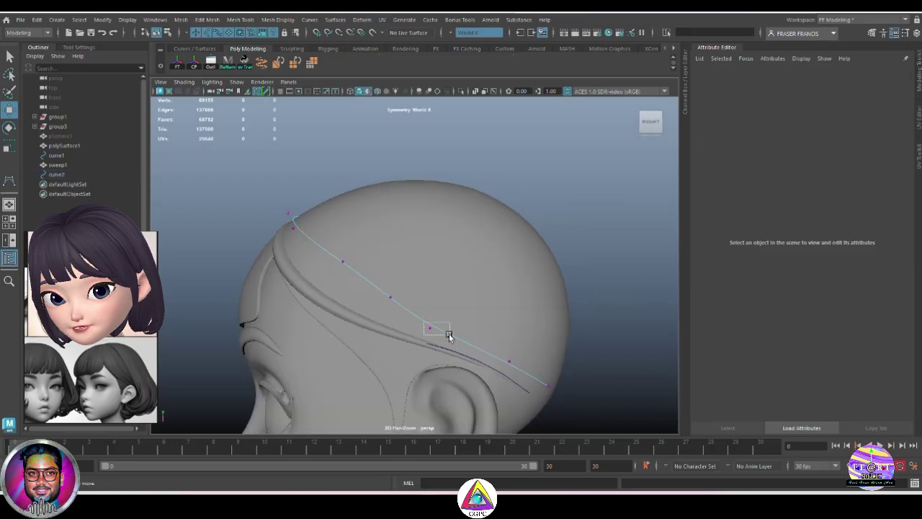
pyautogui.moveTo(448, 335); pyautogui.dragTo(447, 334)
pyautogui.moveTo(391, 325); pyautogui.dragTo(410, 329)
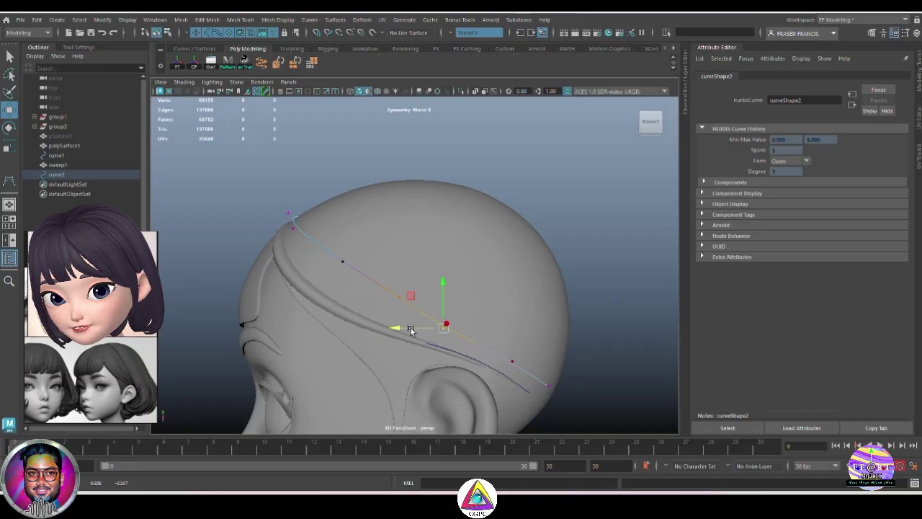
pyautogui.click(634, 330)
# Move the curve's central and rear control vertices back and slightly upward to even out its diagonal path over the scalp
pyautogui.keyDown('alt'); pyautogui.moveTo(497, 333); pyautogui.dragTo(511, 335); pyautogui.keyUp('alt')
pyautogui.moveTo(408, 294)
pyautogui.mouseDown()
pyautogui.moveTo(441, 313)
pyautogui.moveTo(406, 295)
pyautogui.mouseUp()
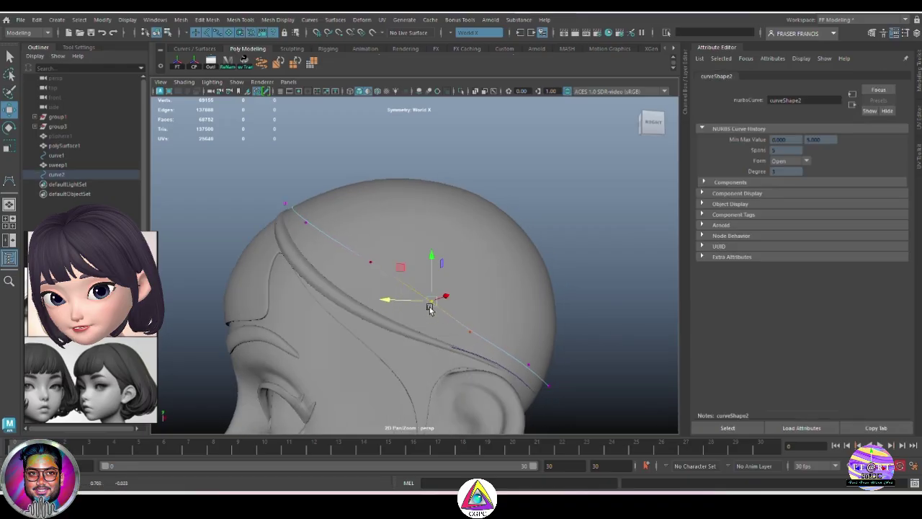
pyautogui.moveTo(431, 257); pyautogui.dragTo(430, 251)
pyautogui.moveTo(401, 294); pyautogui.dragTo(396, 294)
pyautogui.moveTo(457, 326)
pyautogui.mouseDown()
pyautogui.moveTo(475, 330)
pyautogui.moveTo(483, 347)
pyautogui.moveTo(458, 330)
pyautogui.mouseUp()
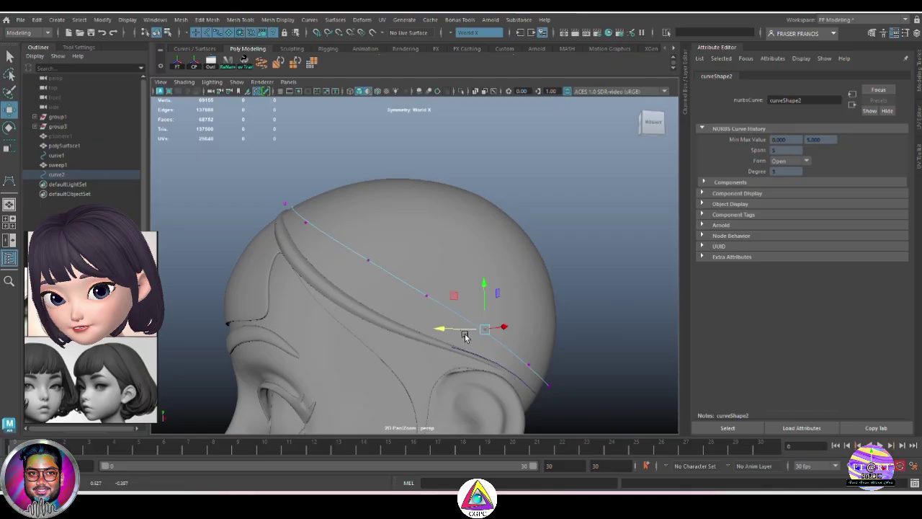
pyautogui.click(466, 326)
pyautogui.hotkey('ctrl', 'z')
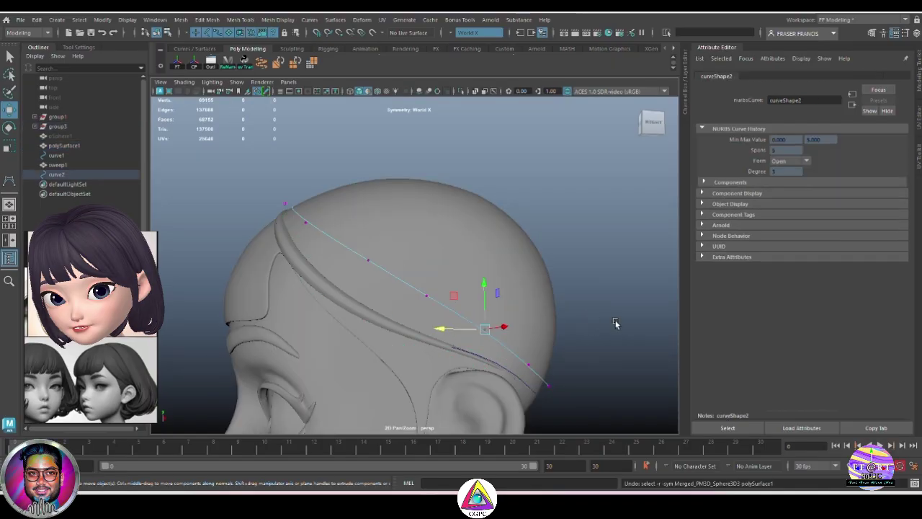
# Check the rear control vertices against the scalp, leave vertex editing, and select the whole duplicate curve
pyautogui.click(615, 323)
pyautogui.keyDown('alt'); pyautogui.moveTo(523, 336); pyautogui.dragTo(571, 349); pyautogui.keyUp('alt')
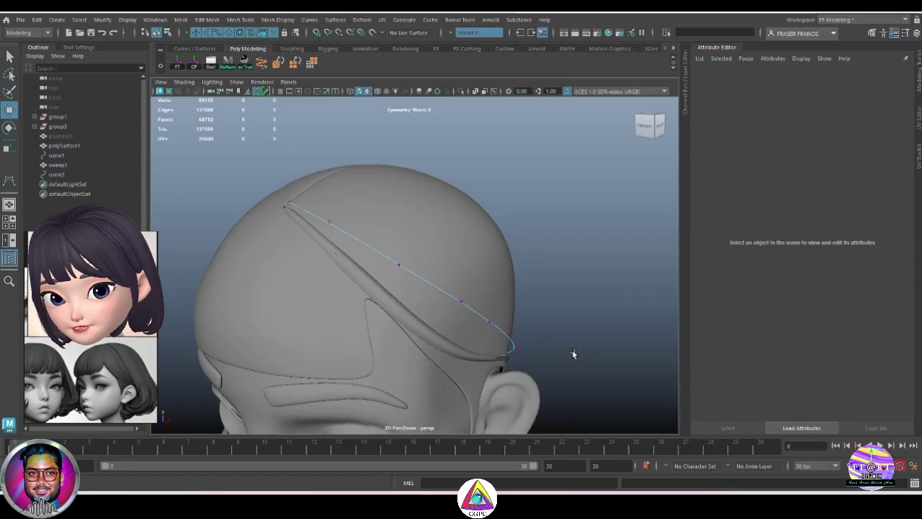
pyautogui.click(461, 300)
pyautogui.keyDown('alt'); pyautogui.moveTo(452, 297); pyautogui.dragTo(458, 256); pyautogui.keyUp('alt')
pyautogui.click(574, 295)
pyautogui.click(462, 307)
pyautogui.keyDown('alt'); pyautogui.moveTo(457, 256); pyautogui.dragTo(437, 237, button='middle'); pyautogui.keyUp('alt')
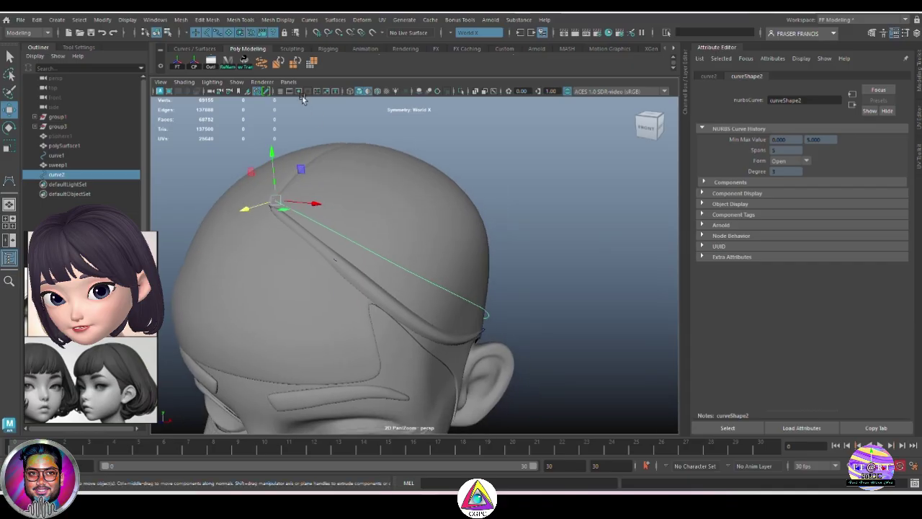
# Create a sweep mesh from the duplicate curve and replace its settings with the stylisedhair02 preset
pyautogui.click(262, 63)
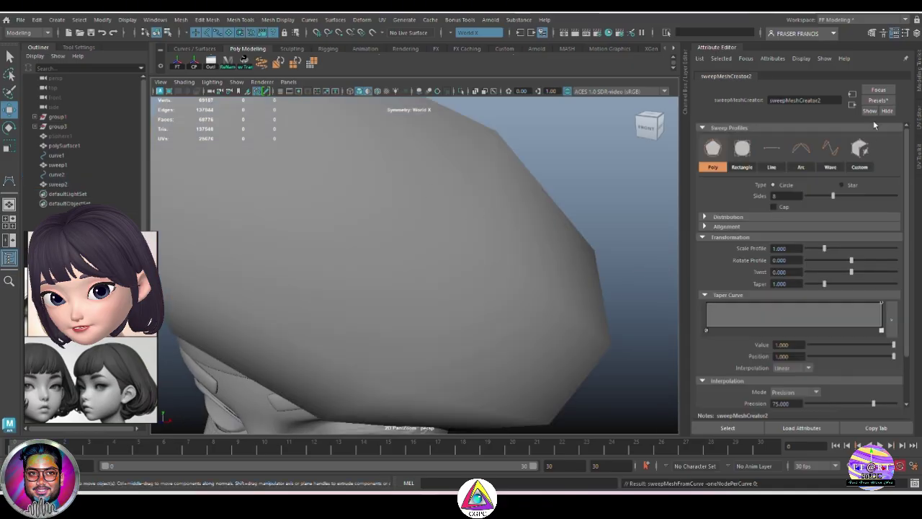
pyautogui.click(879, 101)
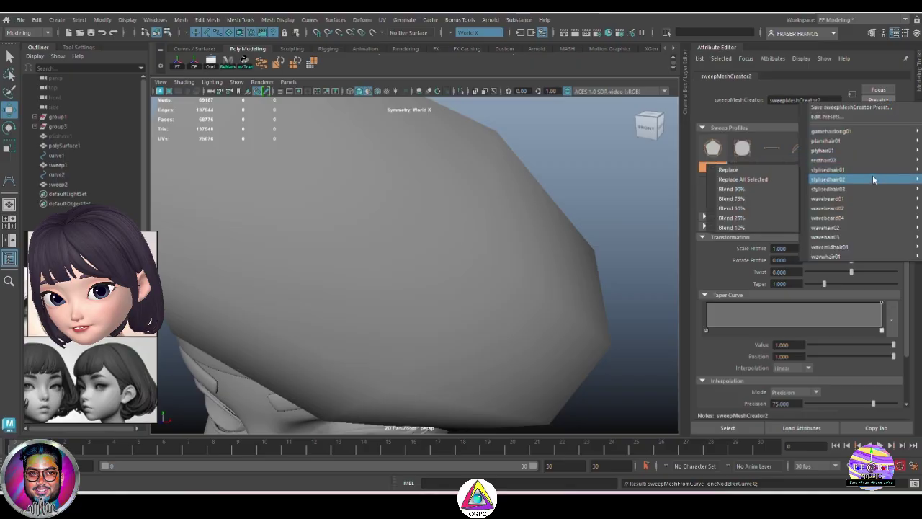
pyautogui.moveTo(872, 180)
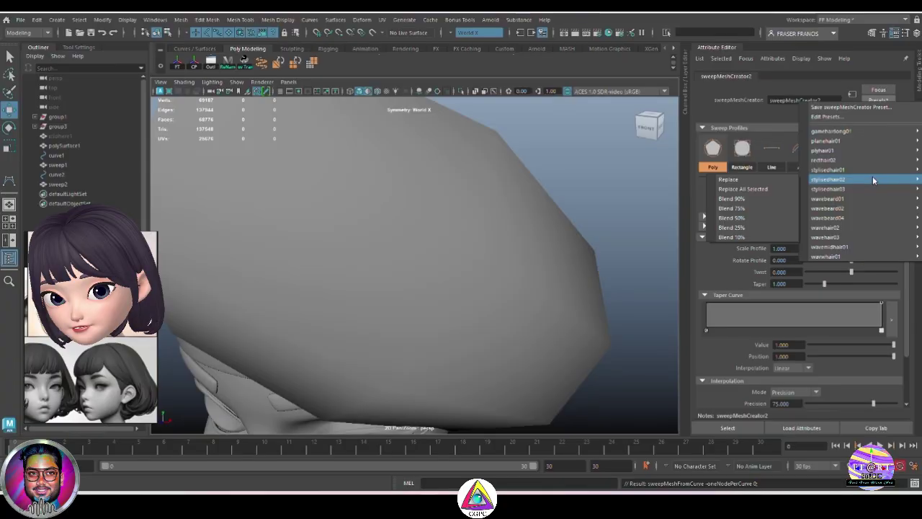
pyautogui.click(729, 179)
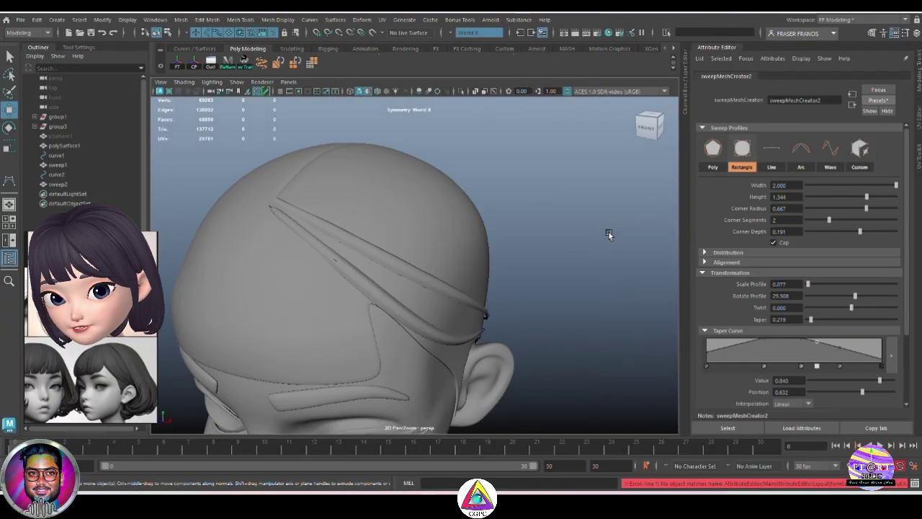
# Inspect how the new strand sits on the scalp beside the first one, and open its sweep mesh settings
pyautogui.scroll(3, 646, 302)
pyautogui.keyDown('alt'); pyautogui.moveTo(645, 302); pyautogui.dragTo(630, 268); pyautogui.keyUp('alt')
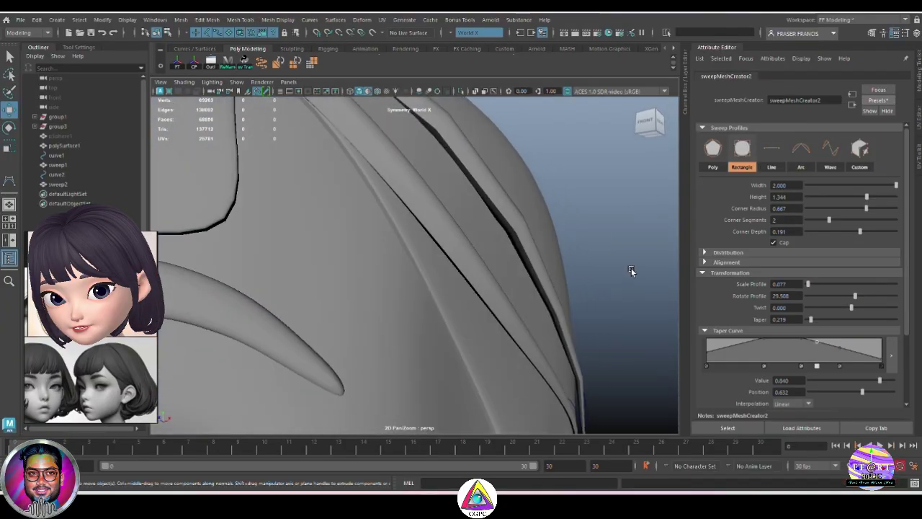
pyautogui.click(545, 288)
pyautogui.keyDown('alt'); pyautogui.moveTo(545, 288); pyautogui.dragTo(570, 294); pyautogui.keyUp('alt')
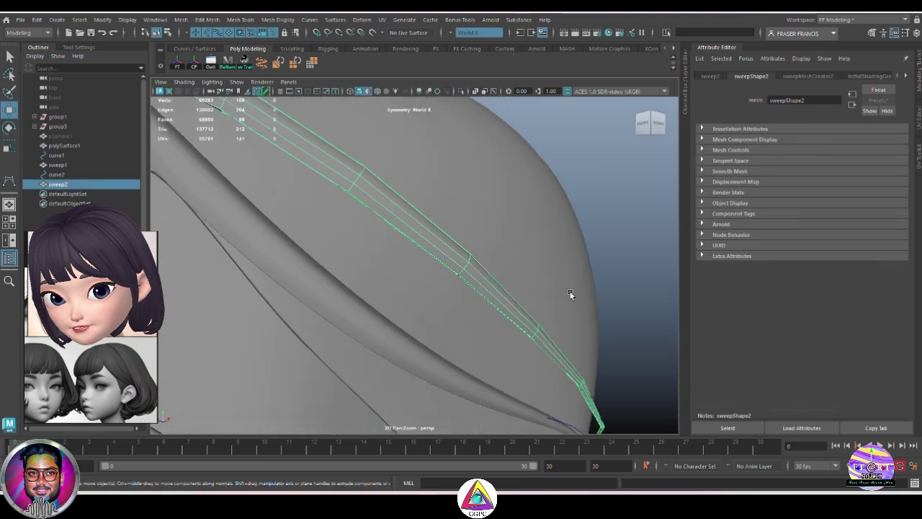
pyautogui.click(642, 280)
pyautogui.scroll(-5, 471, 270)
pyautogui.keyDown('alt'); pyautogui.moveTo(471, 269); pyautogui.dragTo(460, 293); pyautogui.keyUp('alt')
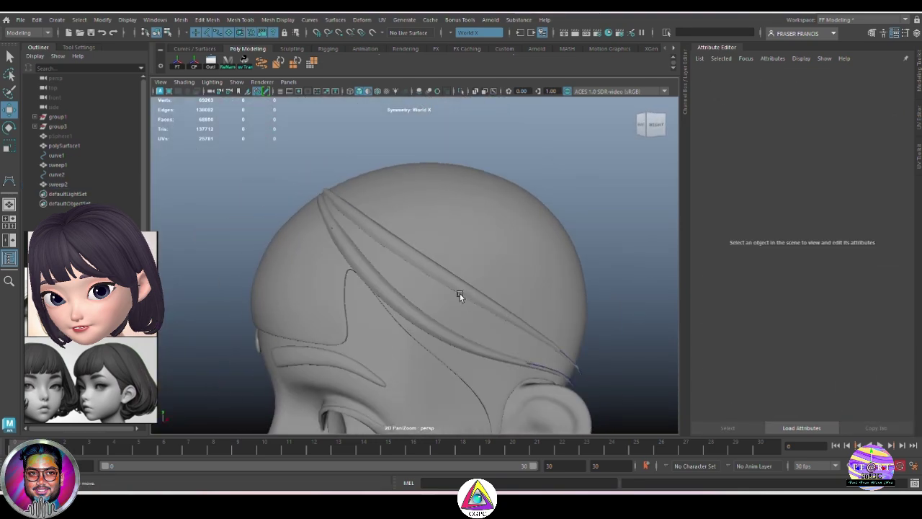
pyautogui.click(460, 290)
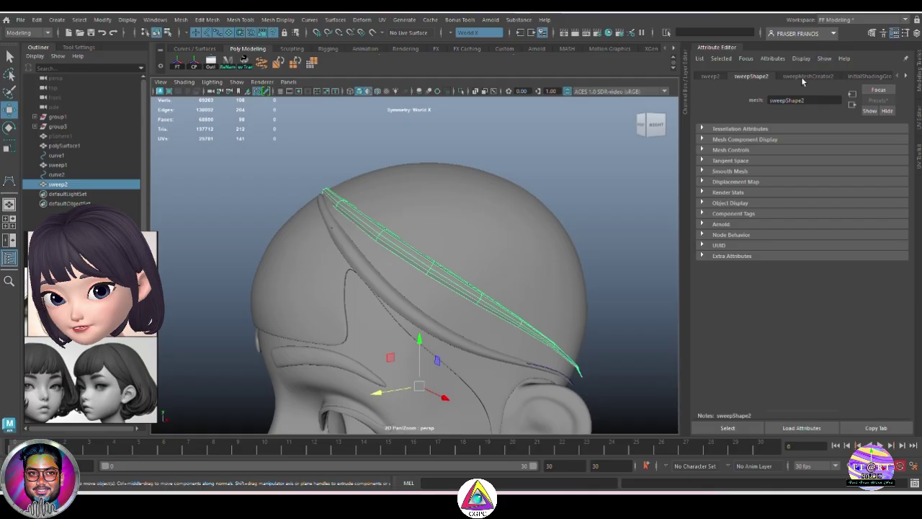
pyautogui.click(803, 77)
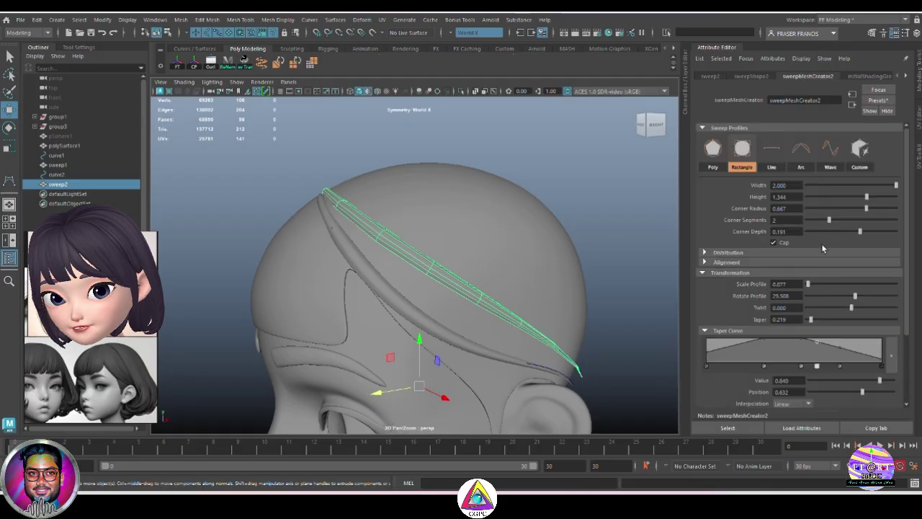
# Try a Scale Profile of 0.383 and a lower Height on the new strand, and undo both changes
pyautogui.moveTo(896, 187)
pyautogui.mouseDown()
pyautogui.moveTo(871, 188)
pyautogui.moveTo(897, 188)
pyautogui.mouseUp()
pyautogui.moveTo(811, 289); pyautogui.dragTo(814, 285)
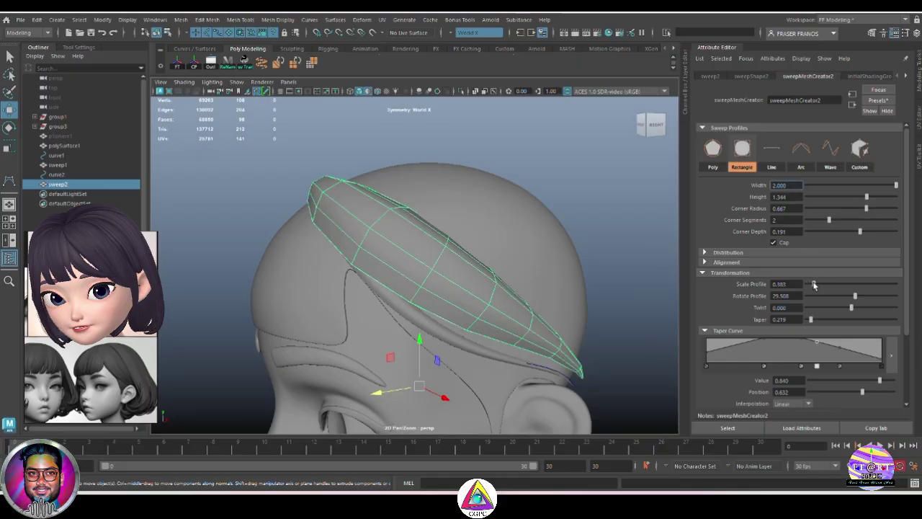
pyautogui.moveTo(620, 288)
pyautogui.keyDown('alt'); pyautogui.mouseDown()
pyautogui.moveTo(533, 290)
pyautogui.moveTo(646, 311)
pyautogui.moveTo(626, 302)
pyautogui.moveTo(632, 284)
pyautogui.moveTo(638, 292)
pyautogui.mouseUp(); pyautogui.keyUp('alt')
pyautogui.moveTo(867, 196); pyautogui.dragTo(817, 197)
pyautogui.keyDown('alt'); pyautogui.moveTo(514, 340); pyautogui.dragTo(552, 351); pyautogui.keyUp('alt')
pyautogui.hotkey('ctrl', 'z')
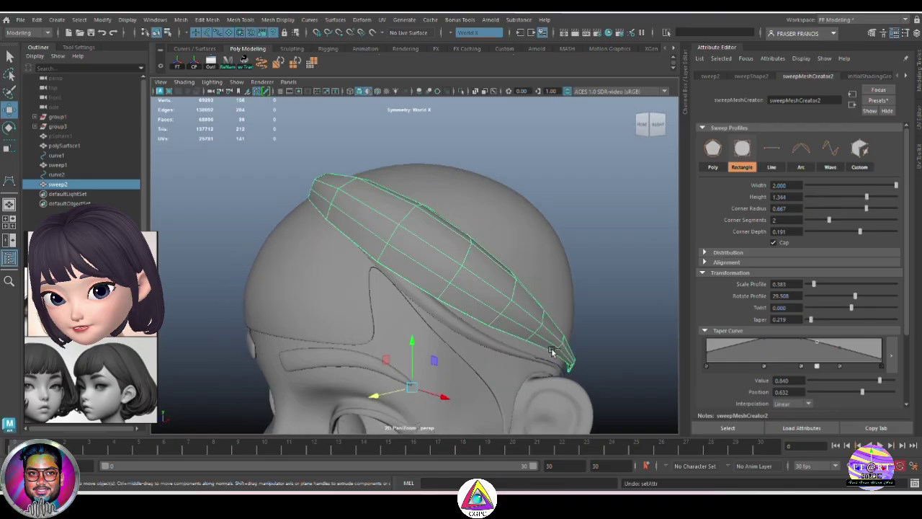
pyautogui.hotkey('ctrl', 'z')
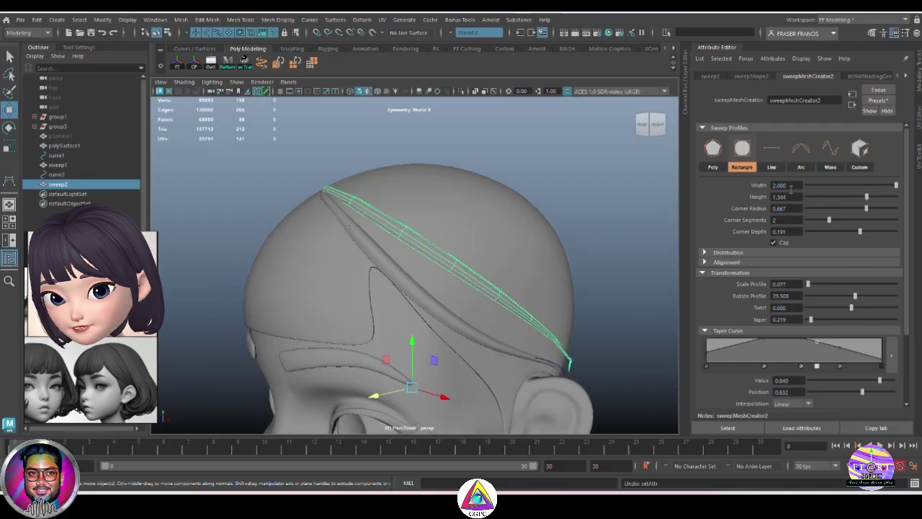
# Try Width values of 5 and 4 on the second strand and check its coverage of the scalp
pyautogui.write('5')
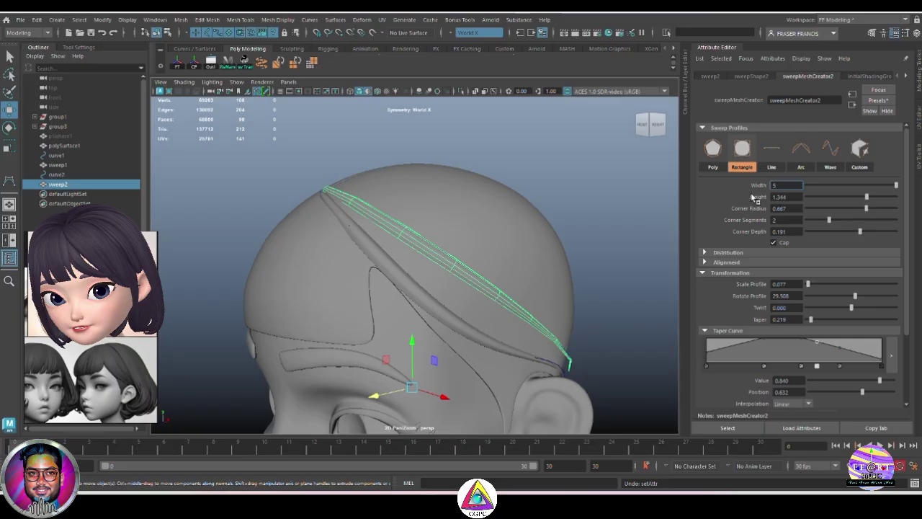
pyautogui.press('Return')
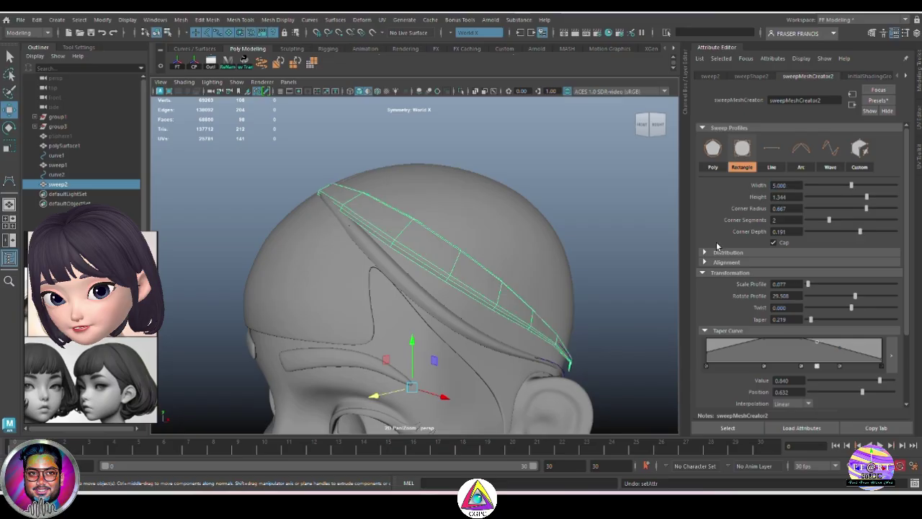
pyautogui.keyDown('alt'); pyautogui.moveTo(677, 281); pyautogui.dragTo(497, 284); pyautogui.keyUp('alt')
pyautogui.scroll(5, 661, 298)
pyautogui.click(610, 306)
pyautogui.scroll(-4, 605, 318)
pyautogui.click(479, 323)
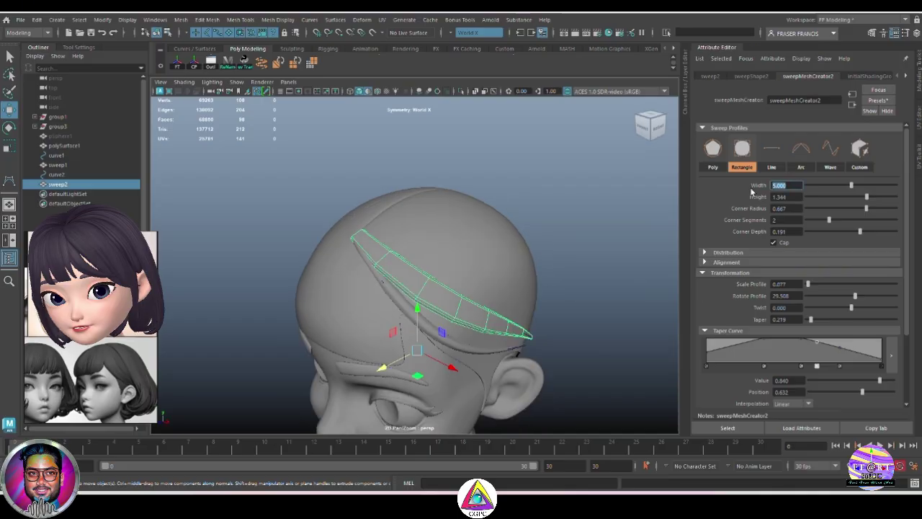
pyautogui.press('Return')
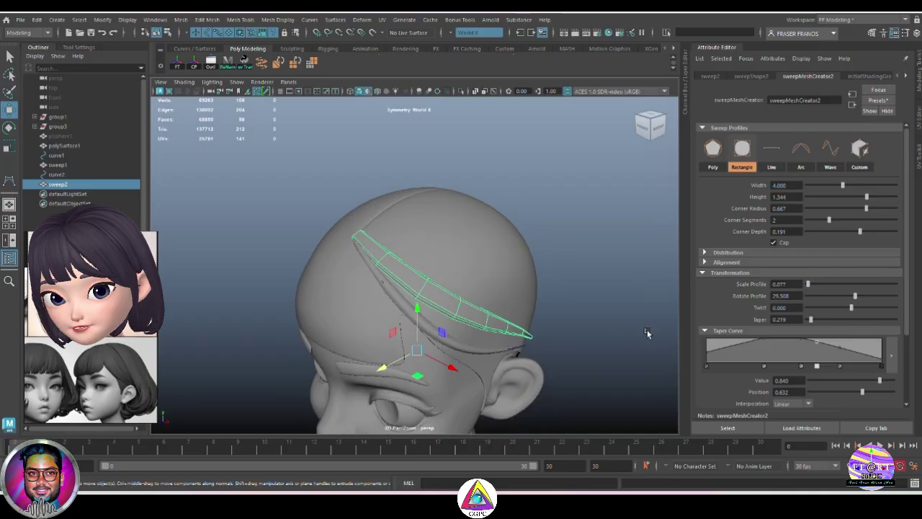
# Set the second strand's sweep profile Width to 3.5 and check it from the side of the head
pyautogui.keyDown('alt'); pyautogui.moveTo(647, 329); pyautogui.dragTo(474, 324); pyautogui.keyUp('alt')
pyautogui.click(521, 291)
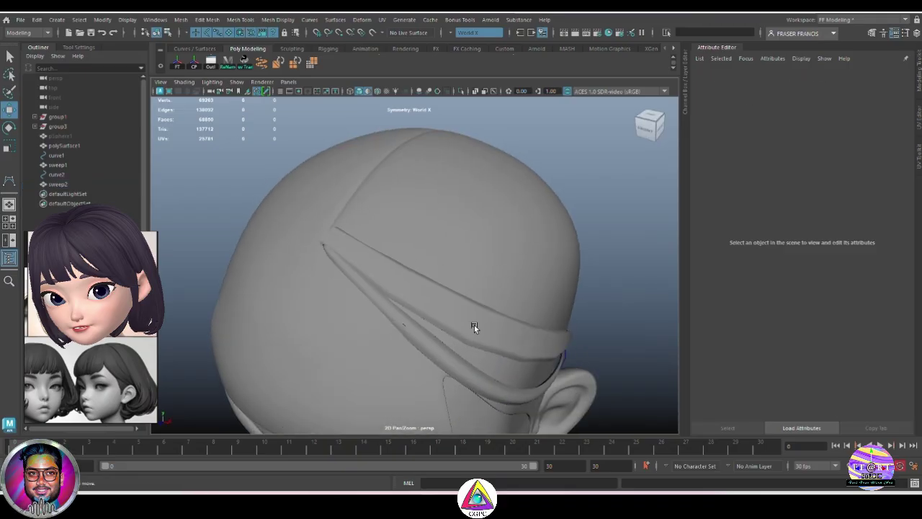
pyautogui.click(474, 324)
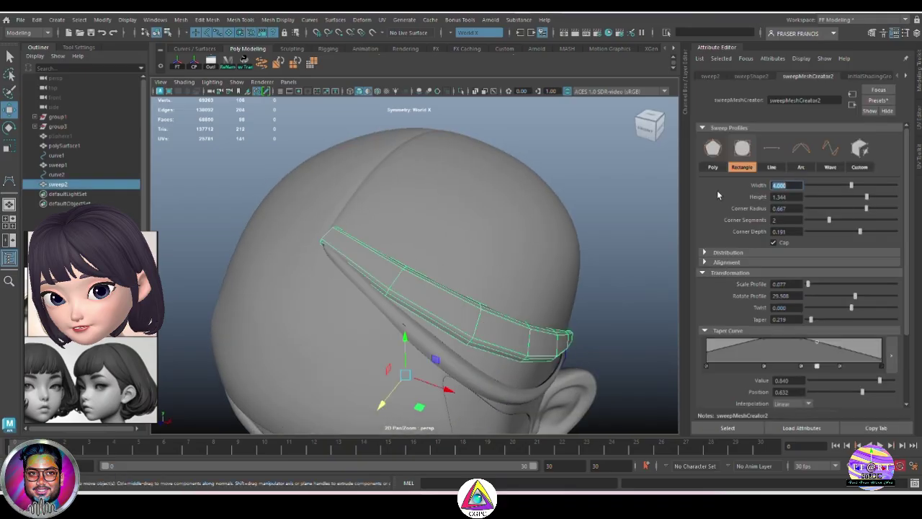
pyautogui.write('3.5')
pyautogui.press('Return')
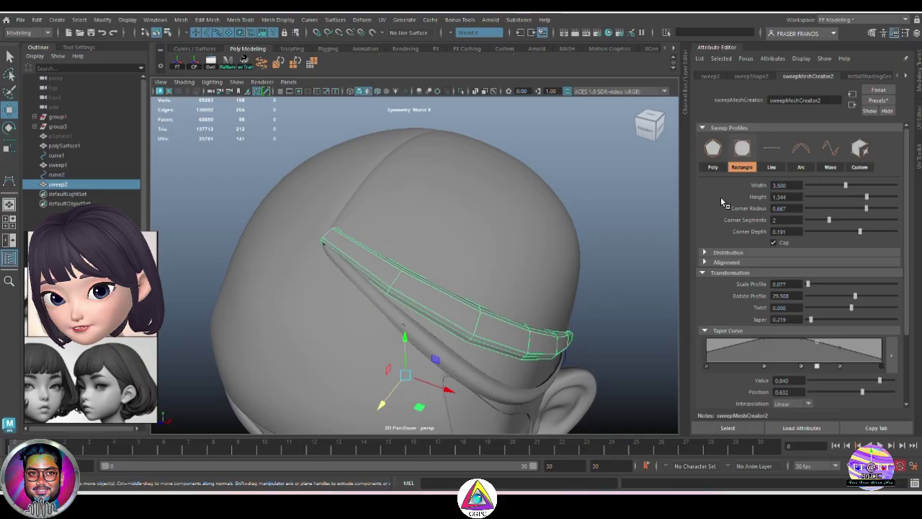
pyautogui.click(637, 294)
pyautogui.keyDown('alt'); pyautogui.moveTo(643, 307); pyautogui.dragTo(571, 294); pyautogui.keyUp('alt')
pyautogui.keyDown('alt'); pyautogui.moveTo(561, 325); pyautogui.dragTo(545, 288); pyautogui.keyUp('alt')
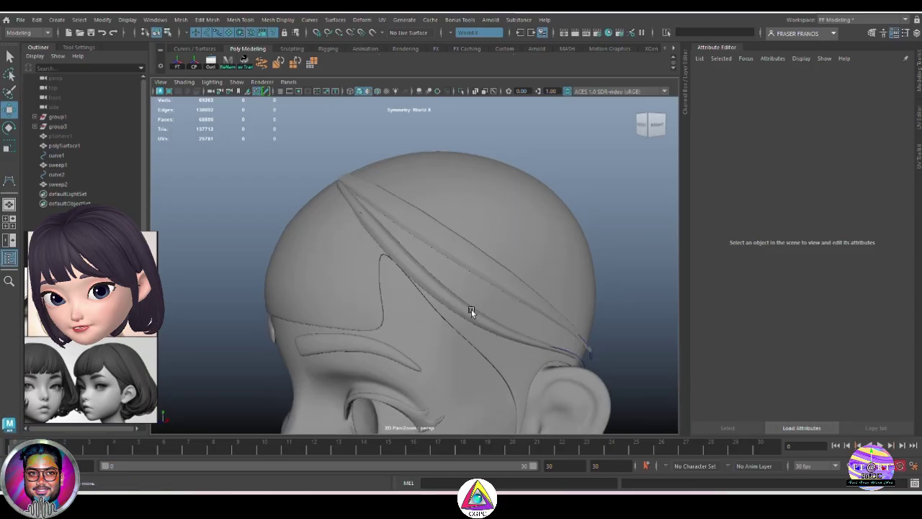
# Duplicate the second strand's guide curve and reposition the copy between the first two strands
pyautogui.click(115, 175)
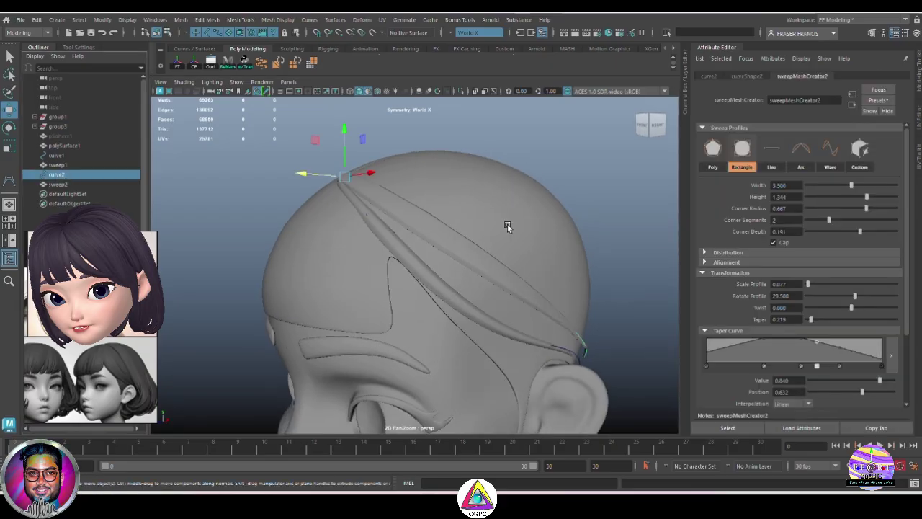
pyautogui.hotkey('ctrl', 'd')
pyautogui.press('e')
pyautogui.keyDown('alt'); pyautogui.moveTo(456, 240); pyautogui.dragTo(487, 267); pyautogui.keyUp('alt')
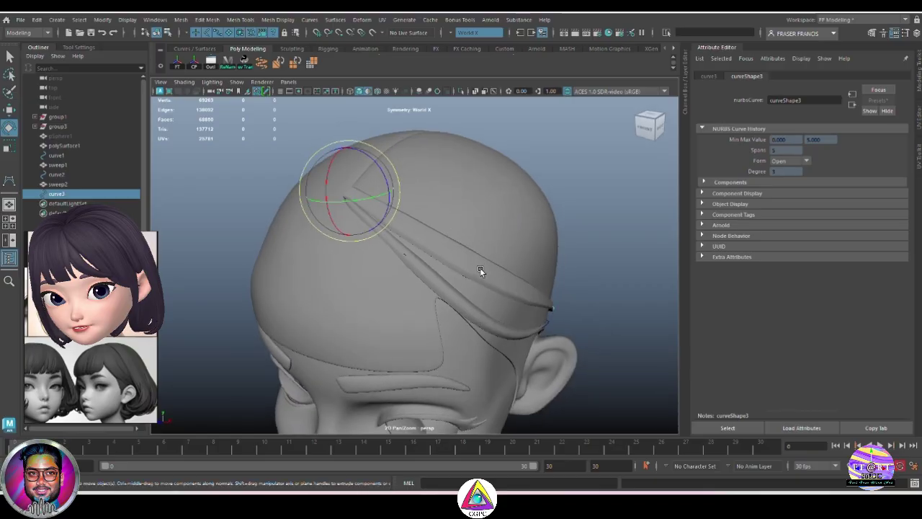
pyautogui.press('w')
pyautogui.press('e')
pyautogui.moveTo(411, 222)
pyautogui.keyDown('alt'); pyautogui.mouseDown()
pyautogui.moveTo(411, 243)
pyautogui.moveTo(430, 268)
pyautogui.moveTo(418, 269)
pyautogui.mouseUp(); pyautogui.keyUp('alt')
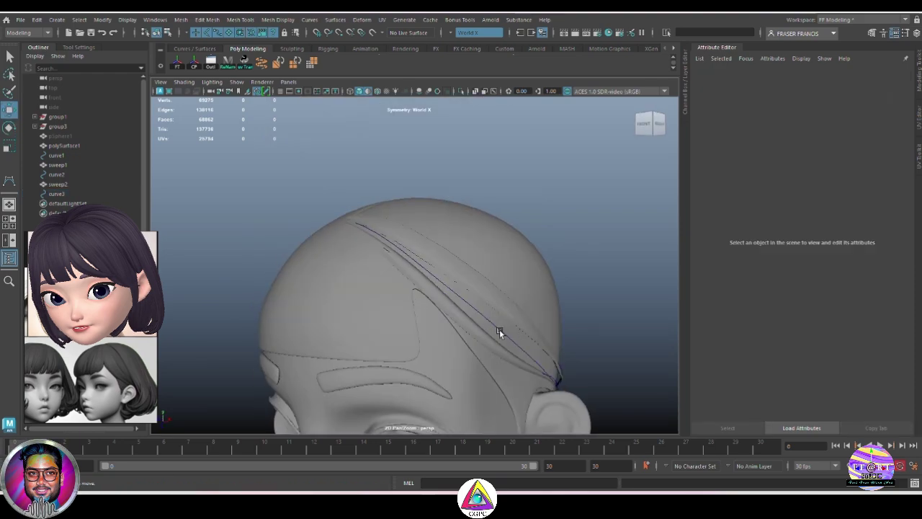
# Create a sweep mesh from the new third curve and replace its settings with the stylisedhair02 preset
pyautogui.click(499, 329)
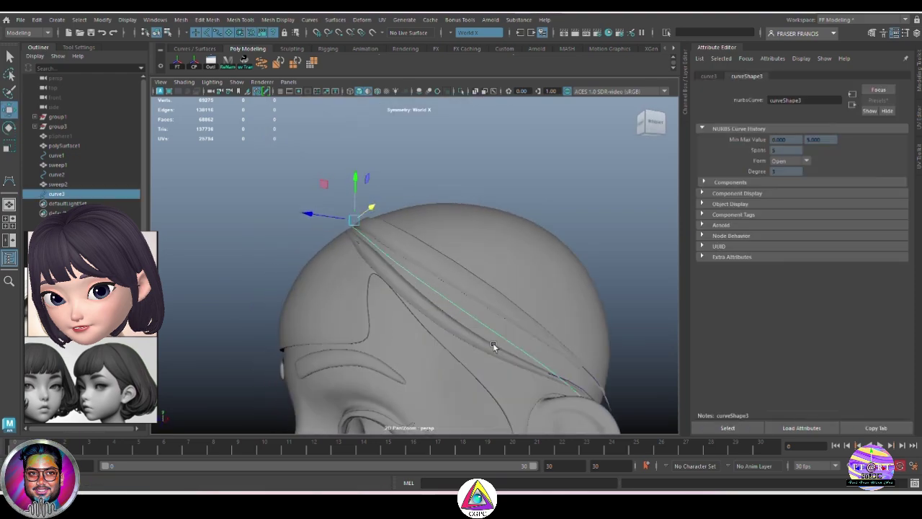
pyautogui.keyDown('alt'); pyautogui.moveTo(492, 342); pyautogui.dragTo(527, 352); pyautogui.keyUp('alt')
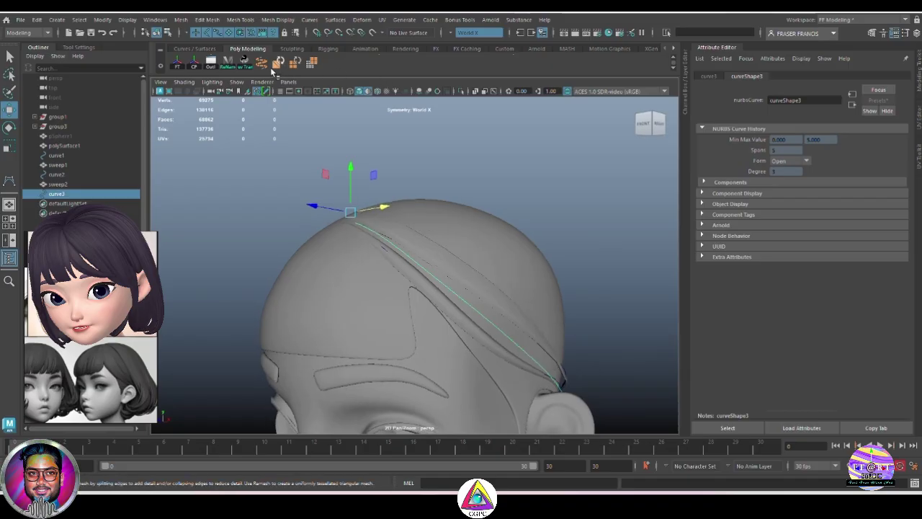
pyautogui.click(262, 63)
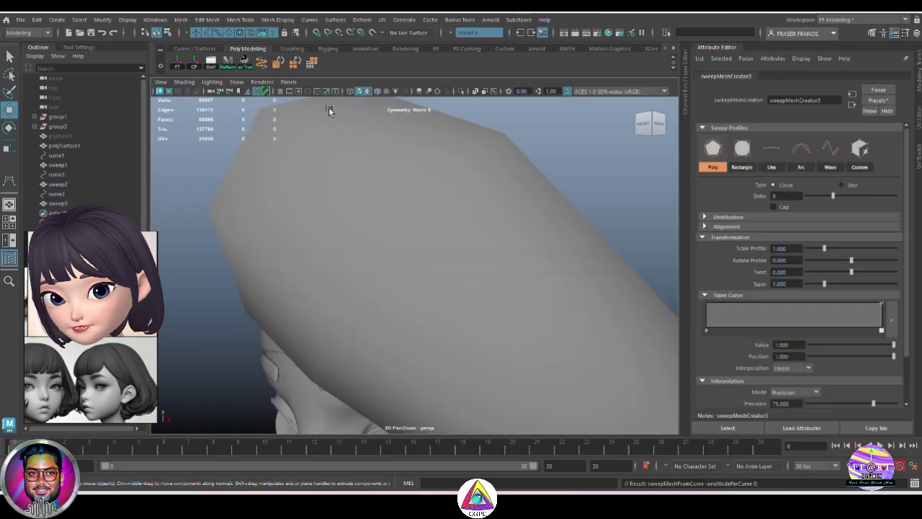
pyautogui.click(879, 101)
pyautogui.moveTo(876, 168)
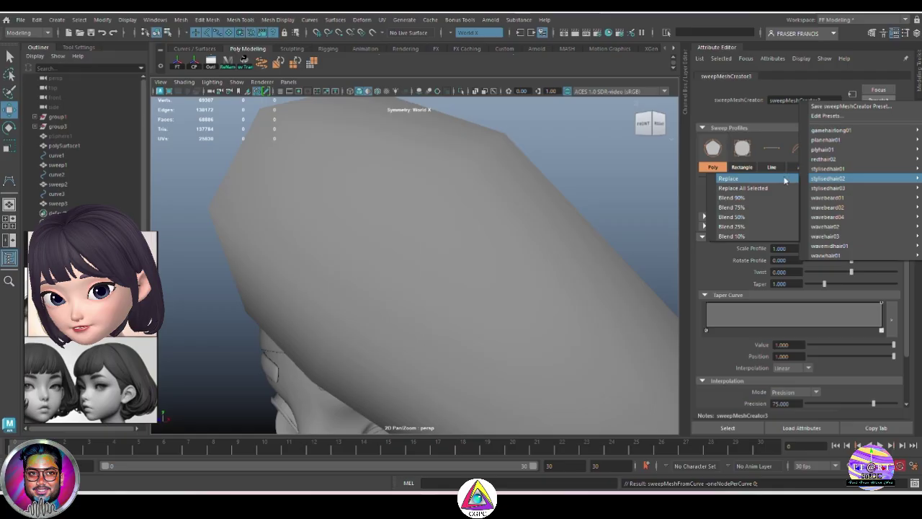
pyautogui.click(785, 179)
# Set the third strand's Width to 2.5, widen it further, and set the second strand's Width to about 4.15
pyautogui.scroll(3, 619, 216)
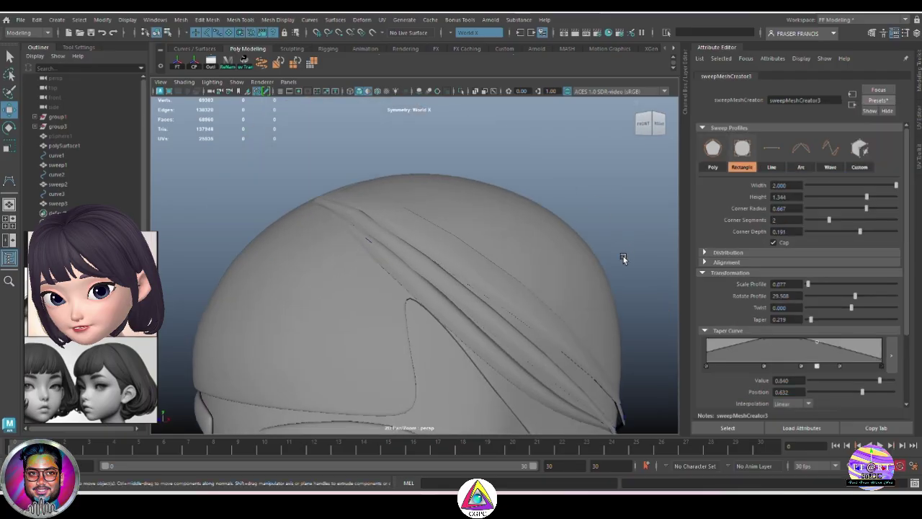
pyautogui.keyDown('alt'); pyautogui.moveTo(622, 257); pyautogui.dragTo(508, 303); pyautogui.keyUp('alt')
pyautogui.scroll(2, 517, 229)
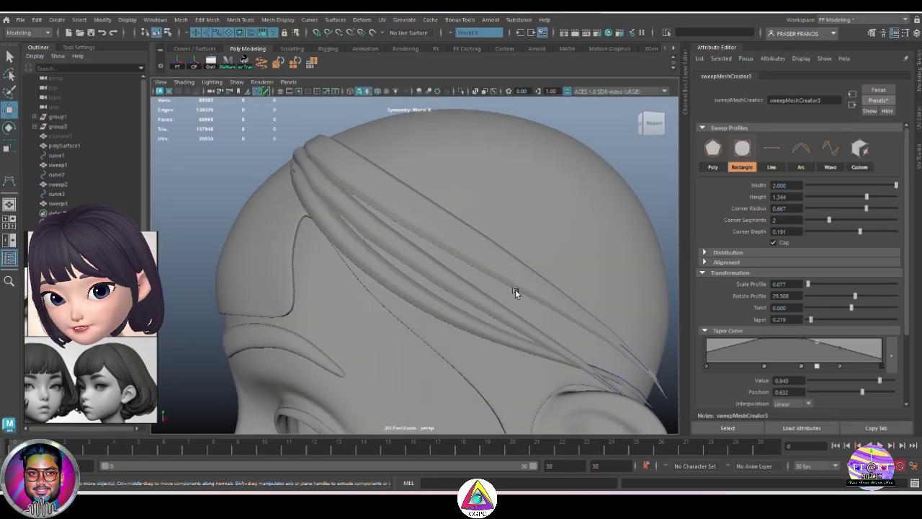
pyautogui.doubleClick(779, 185)
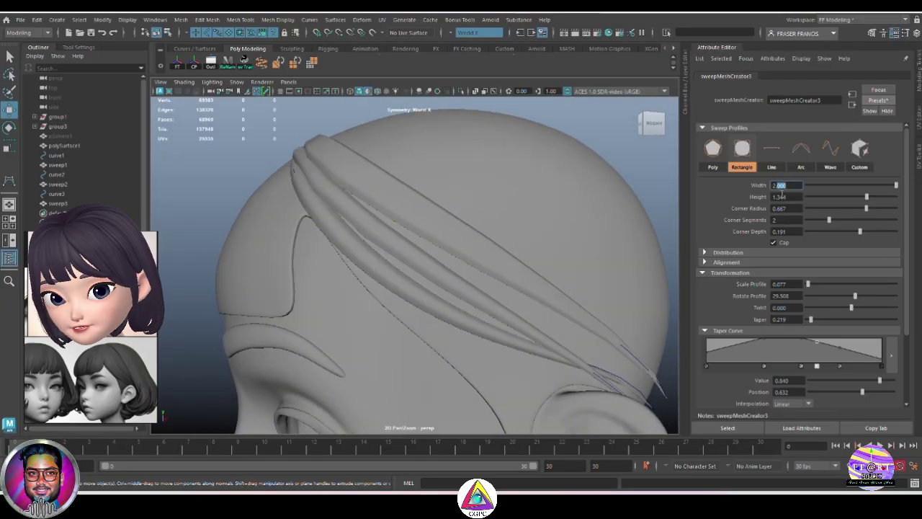
pyautogui.write('2.5')
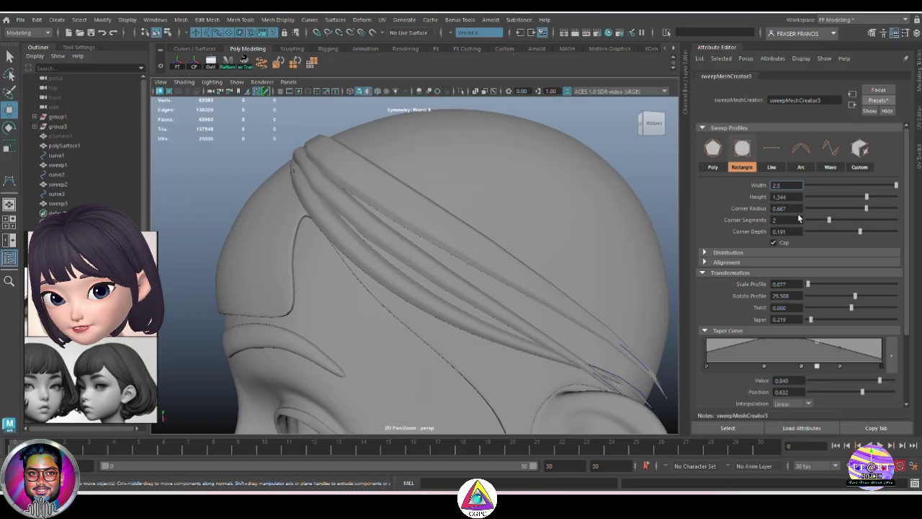
pyautogui.press('Return')
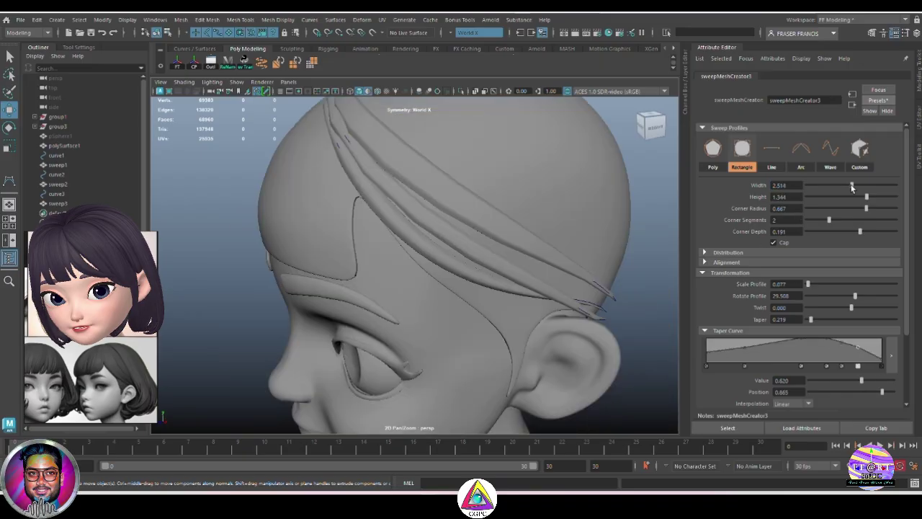
pyautogui.moveTo(852, 185); pyautogui.dragTo(867, 182)
pyautogui.moveTo(867, 182); pyautogui.dragTo(880, 185)
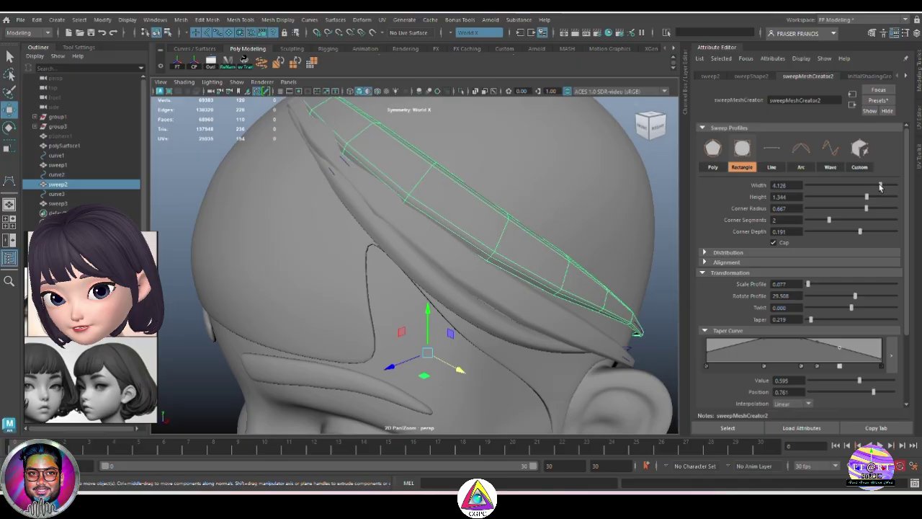
# Adjust the position of the second strand's guide curve at the crown and check the strands in side view against the reference
pyautogui.keyDown('alt'); pyautogui.moveTo(479, 213); pyautogui.dragTo(583, 217); pyautogui.keyUp('alt')
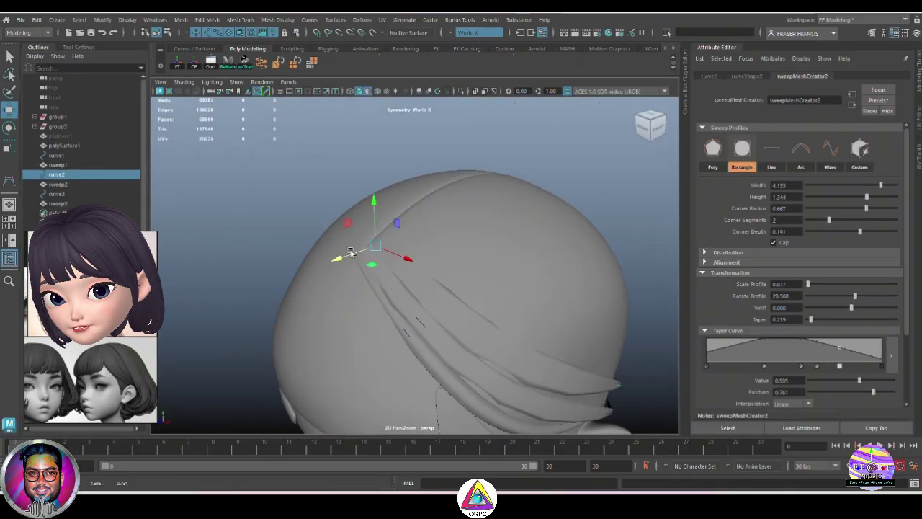
pyautogui.moveTo(374, 220); pyautogui.dragTo(378, 200)
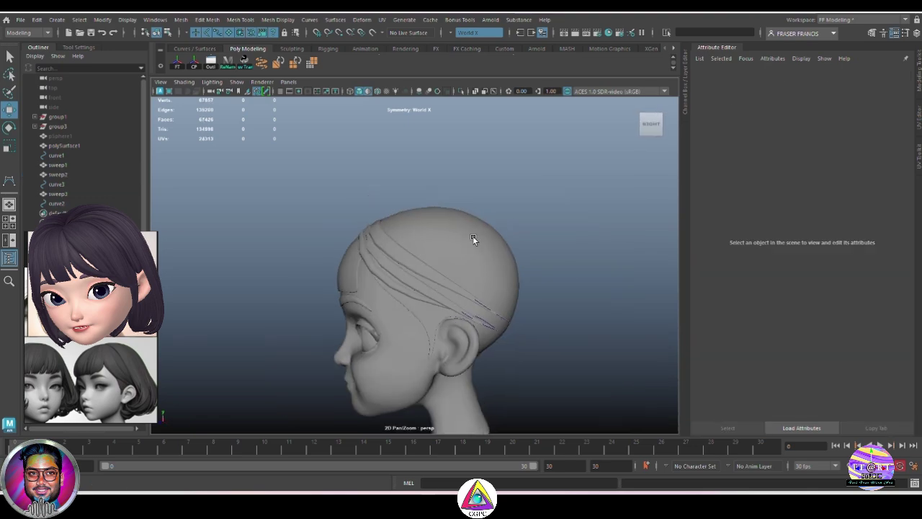
pyautogui.moveTo(473, 237)
pyautogui.keyDown('alt'); pyautogui.mouseDown()
pyautogui.moveTo(428, 238)
pyautogui.moveTo(490, 240)
pyautogui.mouseUp(); pyautogui.keyUp('alt')
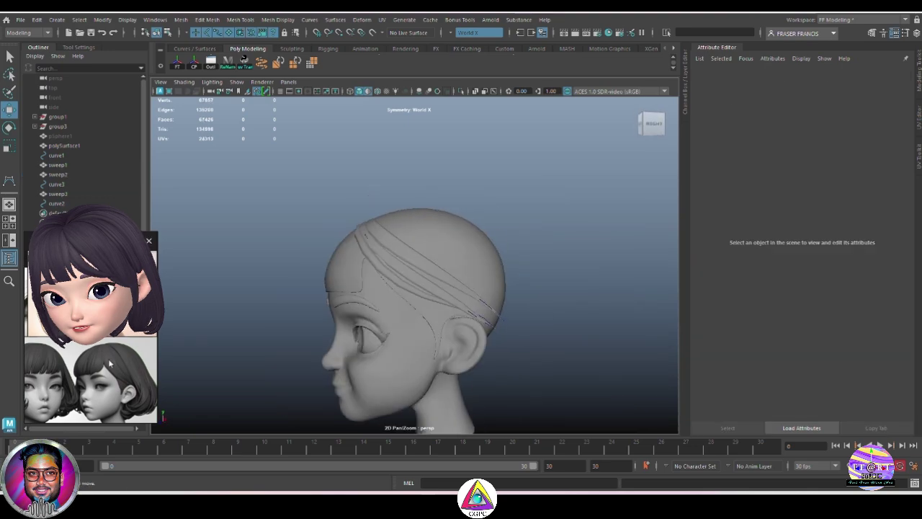
pyautogui.keyDown('alt'); pyautogui.moveTo(387, 369); pyautogui.dragTo(577, 320, button='right'); pyautogui.keyUp('alt')
pyautogui.keyDown('alt'); pyautogui.moveTo(575, 311); pyautogui.dragTo(533, 310); pyautogui.keyUp('alt')
# Duplicate the second guide curve and move the copy higher on the scalp, above the existing strands
pyautogui.click(412, 304)
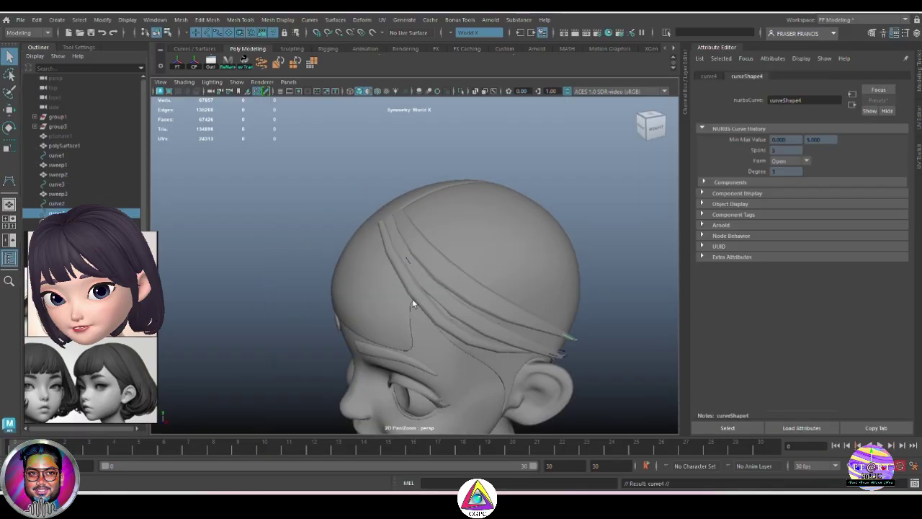
pyautogui.keyDown('alt'); pyautogui.moveTo(373, 250); pyautogui.dragTo(333, 203); pyautogui.keyUp('alt')
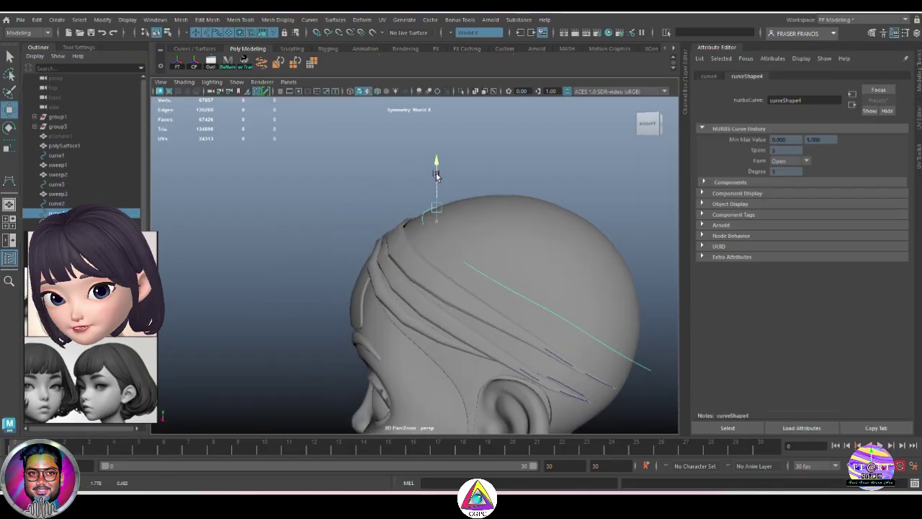
pyautogui.moveTo(436, 176); pyautogui.dragTo(436, 174)
pyautogui.keyDown('alt'); pyautogui.moveTo(436, 175); pyautogui.dragTo(440, 189); pyautogui.keyUp('alt')
pyautogui.moveTo(403, 199); pyautogui.dragTo(394, 200)
# Edit the new curve's control vertices and raise those near the parting onto the crown of the scalp
pyautogui.keyDown('alt'); pyautogui.moveTo(411, 205); pyautogui.dragTo(494, 236); pyautogui.keyUp('alt')
pyautogui.keyDown('alt'); pyautogui.moveTo(493, 236); pyautogui.dragTo(533, 269, button='right'); pyautogui.keyUp('alt')
pyautogui.keyDown('alt'); pyautogui.moveTo(533, 269); pyautogui.dragTo(403, 144); pyautogui.keyUp('alt')
pyautogui.keyDown('alt'); pyautogui.moveTo(502, 209); pyautogui.dragTo(370, 284, button='right'); pyautogui.keyUp('alt')
pyautogui.keyDown('alt'); pyautogui.moveTo(371, 284); pyautogui.dragTo(490, 230); pyautogui.keyUp('alt')
pyautogui.moveTo(515, 219); pyautogui.dragTo(464, 219, button='right')
pyautogui.moveTo(351, 198); pyautogui.dragTo(393, 243)
pyautogui.keyDown('alt'); pyautogui.moveTo(392, 244); pyautogui.dragTo(461, 280, button='right'); pyautogui.keyUp('alt')
pyautogui.keyDown('alt'); pyautogui.moveTo(432, 274); pyautogui.dragTo(404, 325); pyautogui.keyUp('alt')
pyautogui.moveTo(363, 312); pyautogui.dragTo(360, 224)
pyautogui.moveTo(356, 220); pyautogui.dragTo(356, 214)
# Move the middle and rear control vertices of the new curve so it follows the scalp's curvature
pyautogui.moveTo(538, 302); pyautogui.dragTo(564, 325)
pyautogui.keyDown('alt'); pyautogui.moveTo(551, 321); pyautogui.dragTo(475, 294); pyautogui.keyUp('alt')
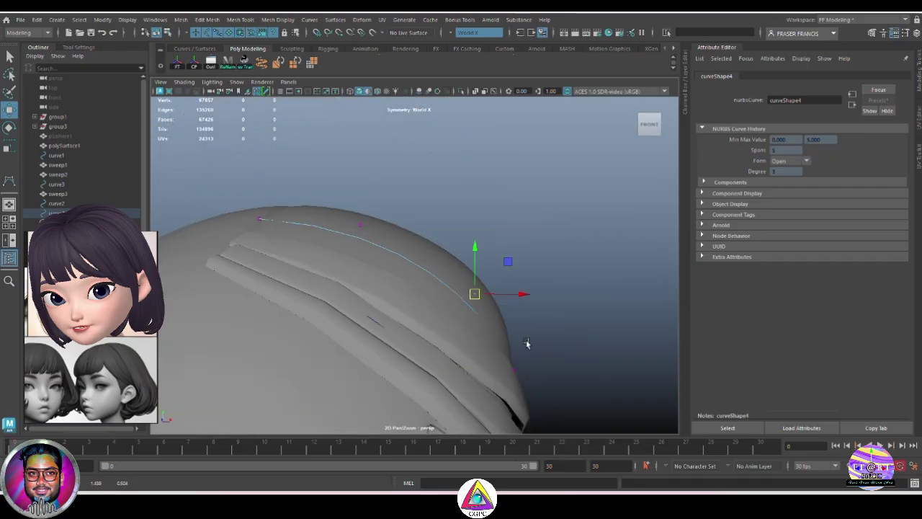
pyautogui.keyDown('alt'); pyautogui.moveTo(526, 344); pyautogui.dragTo(508, 329); pyautogui.keyUp('alt')
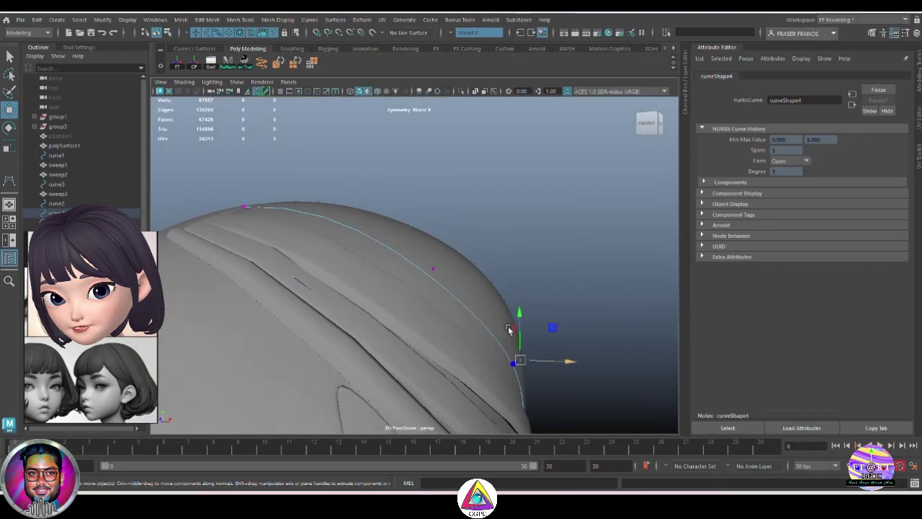
pyautogui.keyDown('alt'); pyautogui.moveTo(435, 221); pyautogui.dragTo(427, 280); pyautogui.keyUp('alt')
pyautogui.moveTo(427, 281)
pyautogui.mouseDown()
pyautogui.moveTo(463, 298)
pyautogui.moveTo(416, 281)
pyautogui.mouseUp()
pyautogui.keyDown('alt'); pyautogui.moveTo(425, 288); pyautogui.dragTo(404, 277); pyautogui.keyUp('alt')
# Delete one control vertex from the new curve and reposition the remaining ones to smooth it along the scalp
pyautogui.click(504, 350)
pyautogui.keyDown('alt'); pyautogui.moveTo(507, 357); pyautogui.dragTo(442, 292); pyautogui.keyUp('alt')
pyautogui.press('w')
pyautogui.keyDown('alt'); pyautogui.moveTo(408, 258); pyautogui.dragTo(339, 229); pyautogui.keyUp('alt')
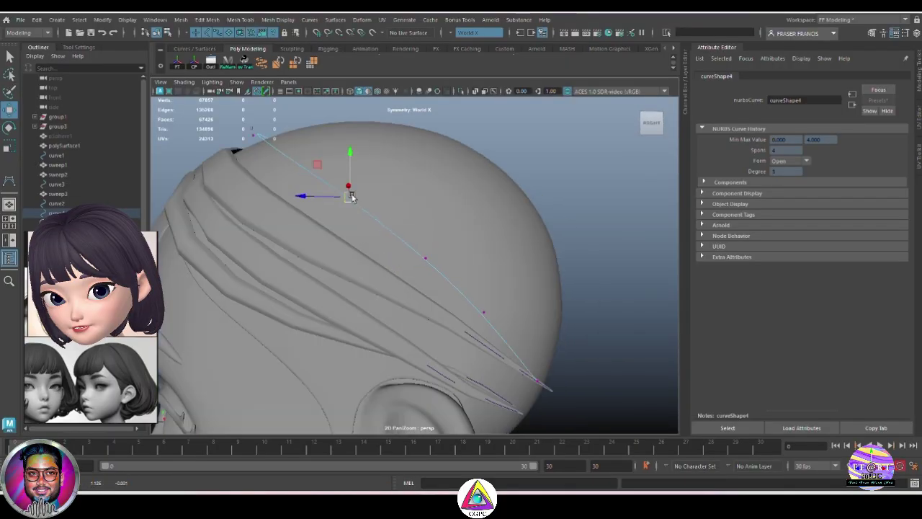
pyautogui.keyDown('alt'); pyautogui.moveTo(350, 197); pyautogui.dragTo(394, 305); pyautogui.keyUp('alt')
# Lower the rear control vertices of the second strand's guide curve toward the area behind the ear
pyautogui.click(508, 354)
pyautogui.click(385, 236)
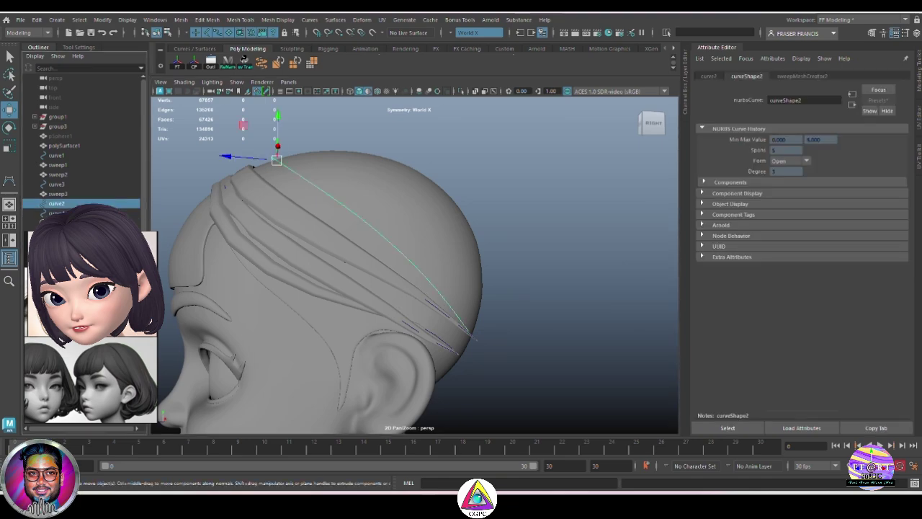
pyautogui.moveTo(540, 267); pyautogui.dragTo(495, 268, button='right')
pyautogui.moveTo(512, 365); pyautogui.dragTo(435, 341)
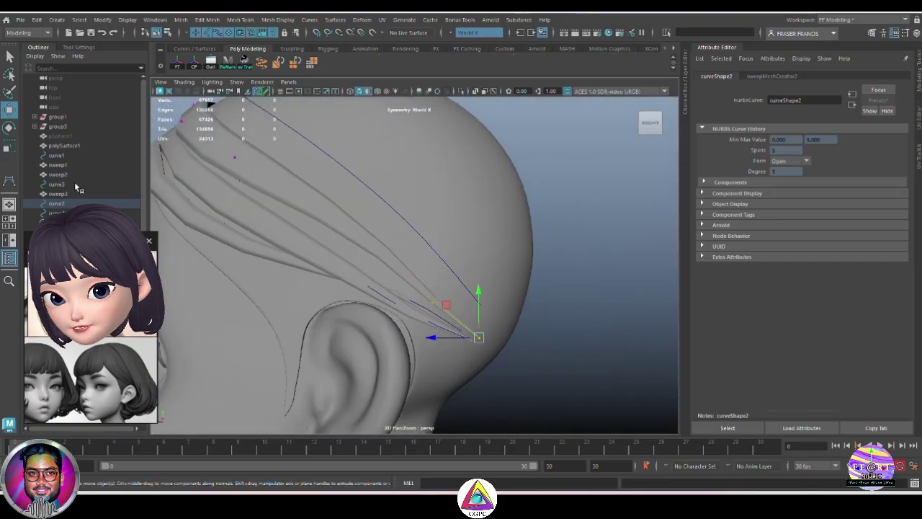
# Adjust the rear control vertices of the third strand's guide curve to gather it with the others behind the ear
pyautogui.click(76, 185)
pyautogui.moveTo(477, 340); pyautogui.dragTo(434, 341, button='right')
pyautogui.moveTo(498, 363); pyautogui.dragTo(442, 326)
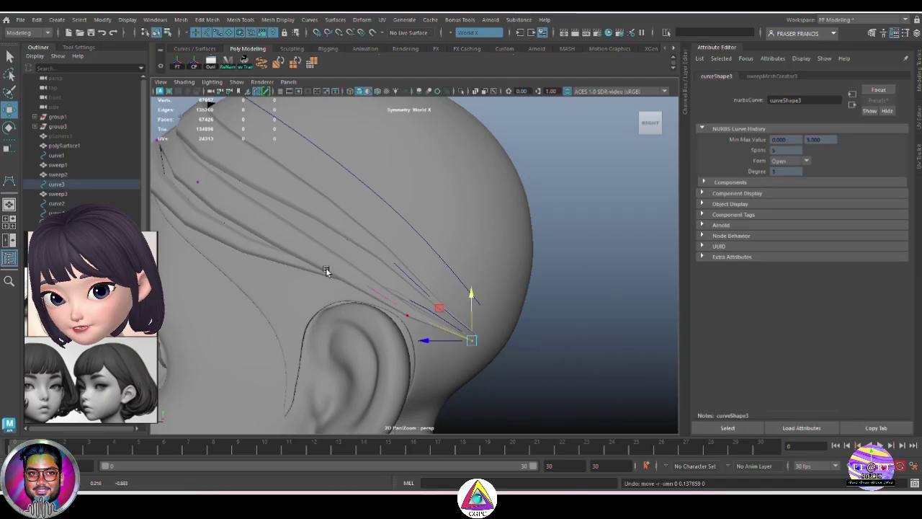
# Adjust the control vertices of the first strand's guide curve along the temple to fit it beside the neighbouring strands
pyautogui.keyDown('alt'); pyautogui.moveTo(327, 271); pyautogui.dragTo(367, 276); pyautogui.keyUp('alt')
pyautogui.click(391, 282)
pyautogui.moveTo(391, 247); pyautogui.dragTo(446, 299)
pyautogui.click(459, 303)
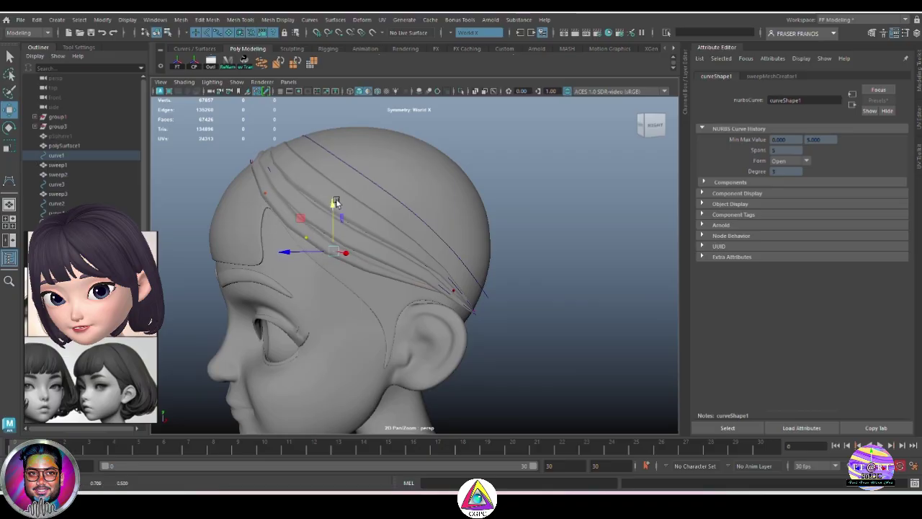
pyautogui.keyDown('alt'); pyautogui.moveTo(335, 203); pyautogui.dragTo(396, 317); pyautogui.keyUp('alt')
# Review the first strand's sweep settings and set the third strand's Width to about 3.9
pyautogui.click(401, 319)
pyautogui.click(828, 76)
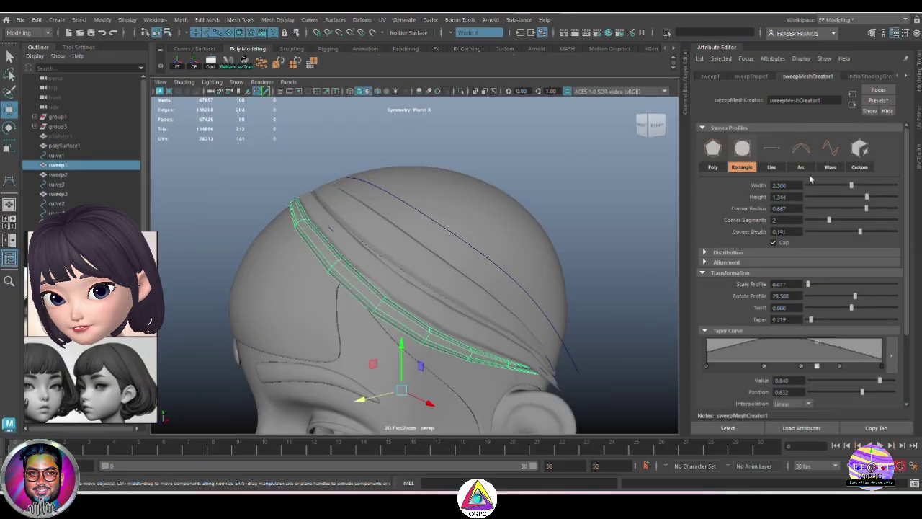
pyautogui.click(440, 310)
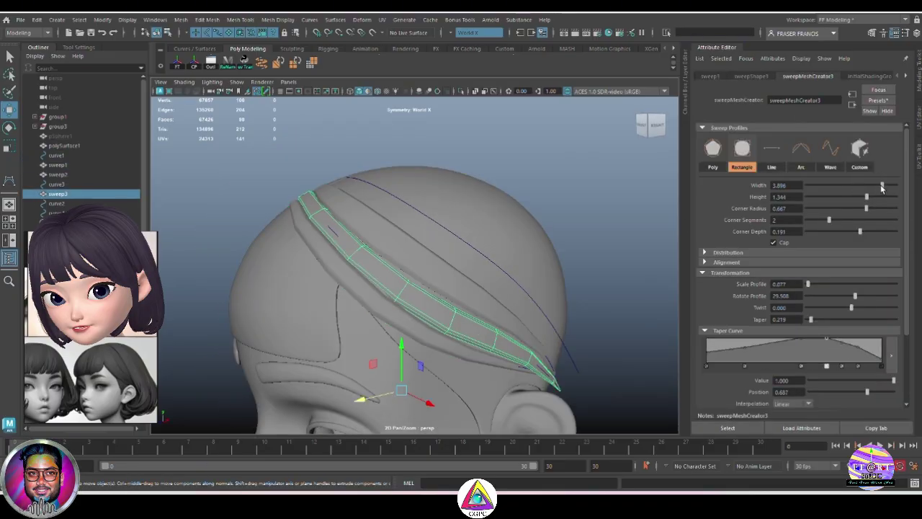
# Sweep the fourth guide curve above the existing strands, apply the stylisedhair02 preset and set its Width to 5
pyautogui.click(432, 253)
pyautogui.click(636, 226)
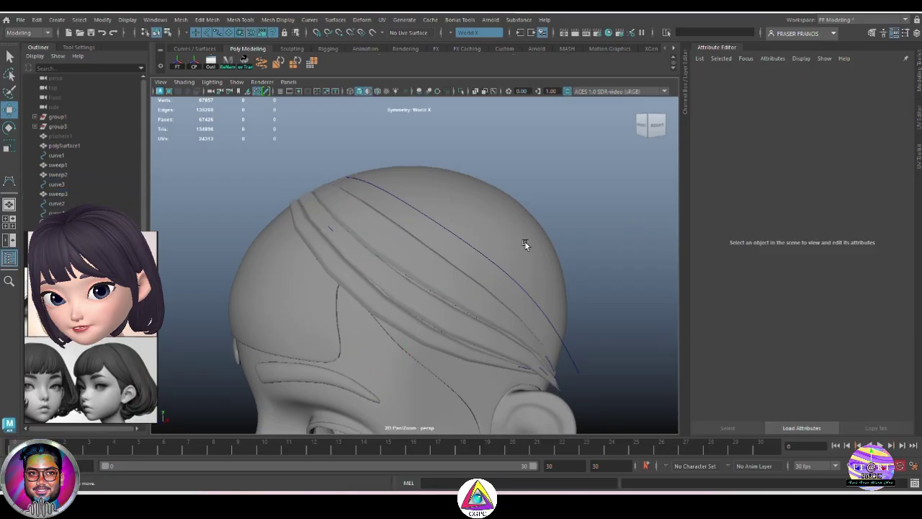
pyautogui.keyDown('alt'); pyautogui.moveTo(525, 242); pyautogui.dragTo(536, 310); pyautogui.keyUp('alt')
pyautogui.click(489, 269)
pyautogui.click(262, 63)
pyautogui.click(885, 101)
pyautogui.moveTo(883, 172)
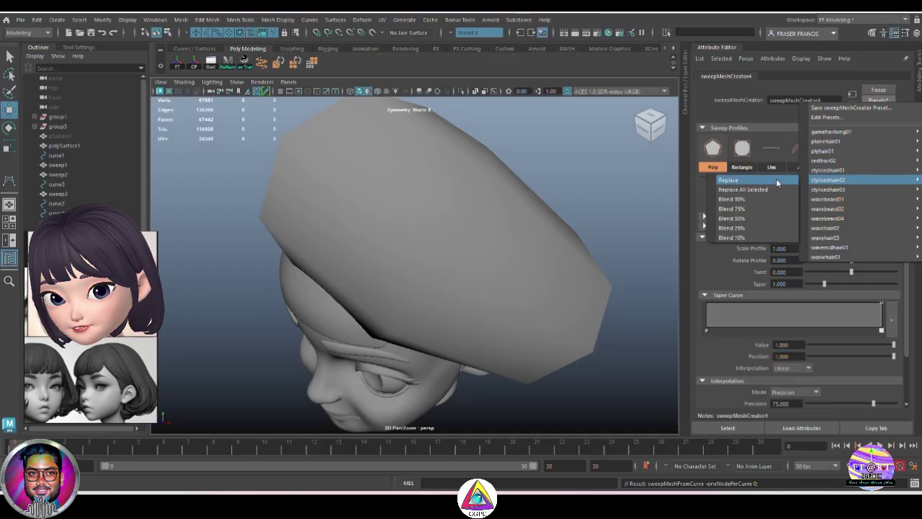
pyautogui.click(776, 178)
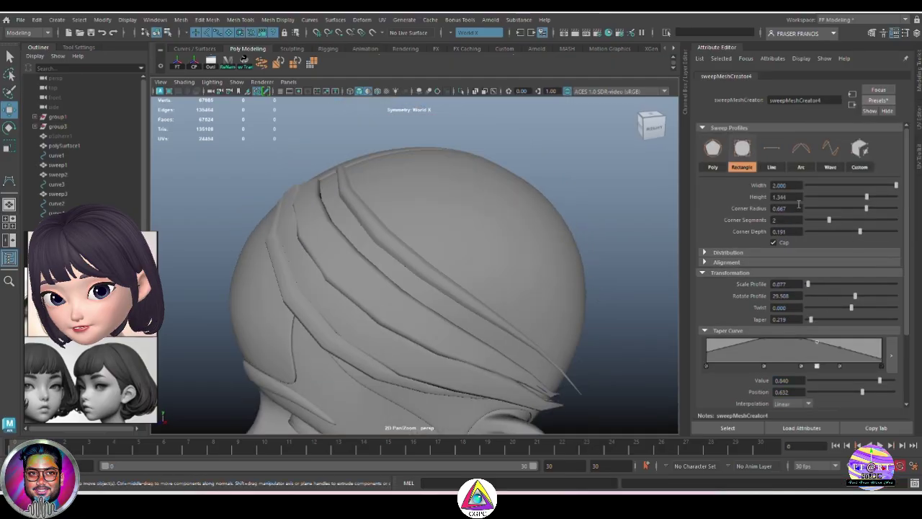
pyautogui.write('5')
pyautogui.press('Return')
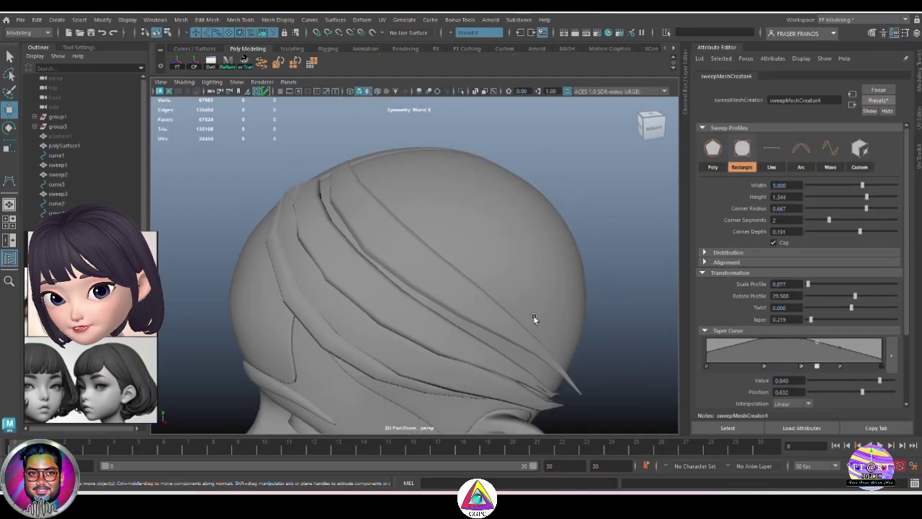
# Set the fourth strand's Height to about 1.574, Scale Profile to about 0.109 and Rotate Profile to about 17.7
pyautogui.keyDown('alt'); pyautogui.moveTo(533, 315); pyautogui.dragTo(586, 269); pyautogui.keyUp('alt')
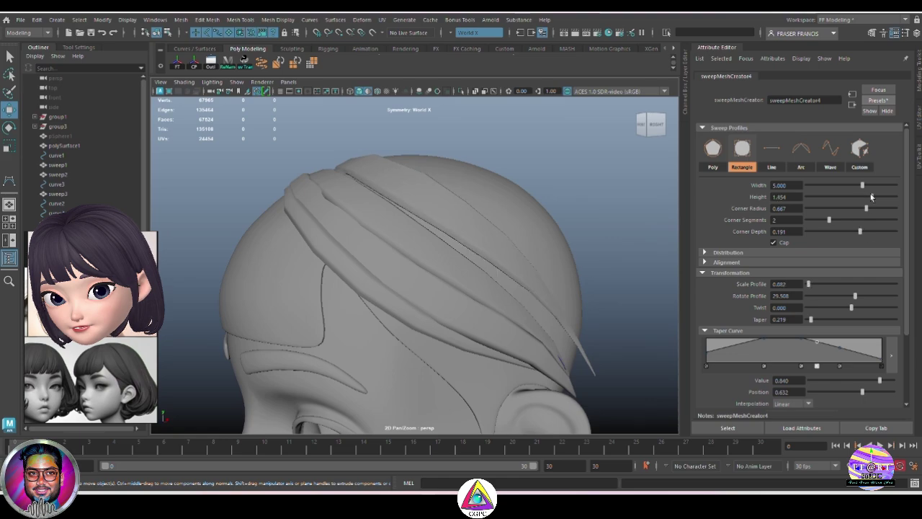
pyautogui.moveTo(807, 284); pyautogui.dragTo(809, 284)
pyautogui.keyDown('alt'); pyautogui.moveTo(592, 279); pyautogui.dragTo(481, 311); pyautogui.keyUp('alt')
pyautogui.scroll(-3, 598, 304)
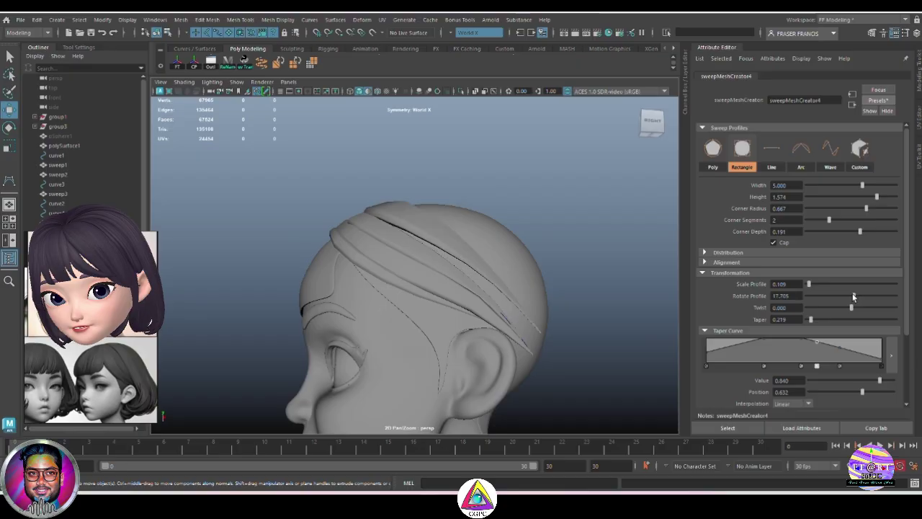
pyautogui.keyDown('alt'); pyautogui.moveTo(605, 288); pyautogui.dragTo(682, 356); pyautogui.keyUp('alt')
pyautogui.keyDown('alt'); pyautogui.moveTo(467, 304); pyautogui.dragTo(504, 288); pyautogui.keyUp('alt')
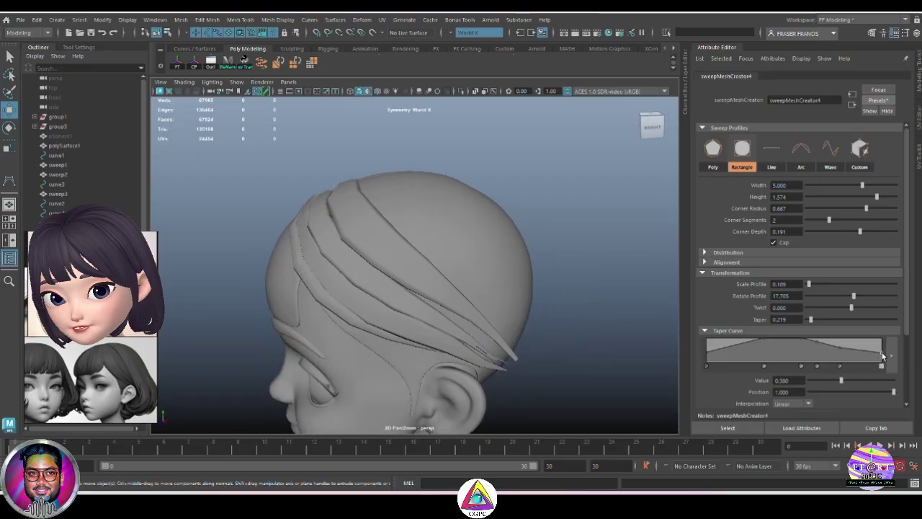
# Reshape the fourth strand's taper curve by shifting its inner points and raising the start point's value to 0.520
pyautogui.moveTo(844, 350)
pyautogui.mouseDown()
pyautogui.moveTo(864, 349)
pyautogui.moveTo(856, 354)
pyautogui.mouseUp()
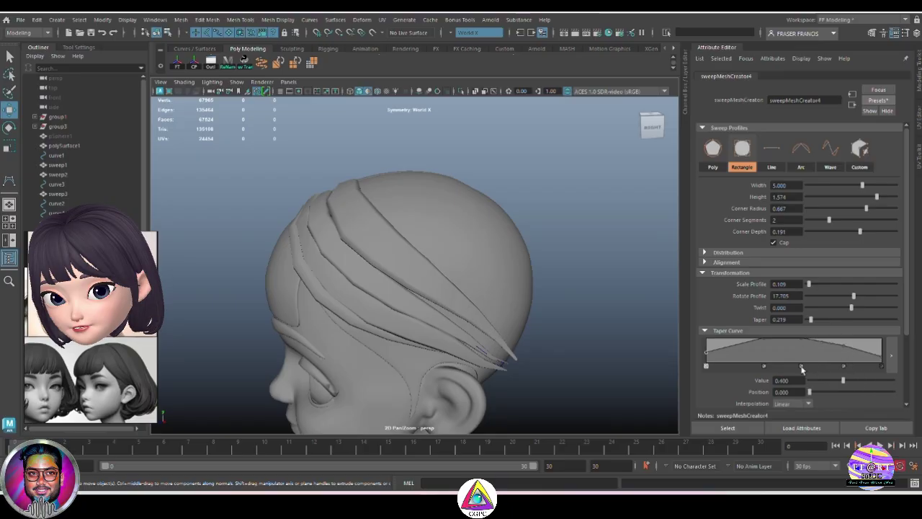
pyautogui.moveTo(801, 345); pyautogui.dragTo(766, 343)
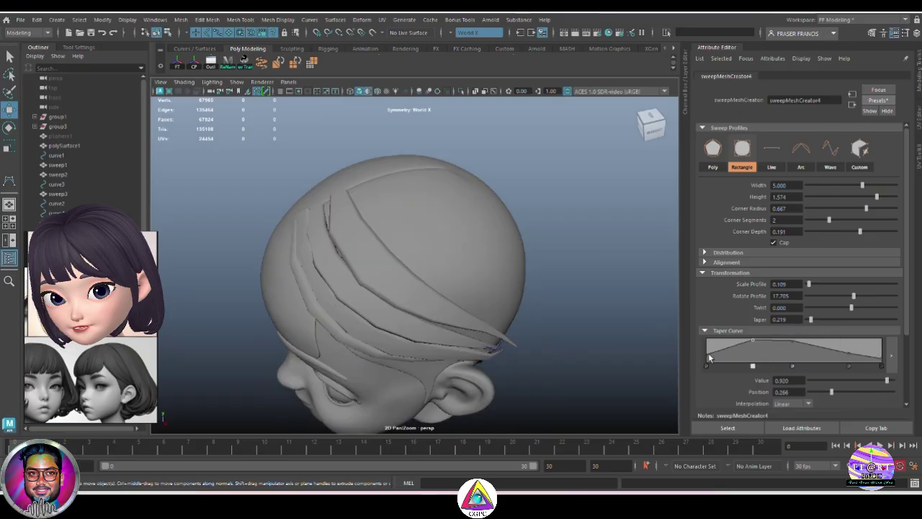
pyautogui.moveTo(706, 353); pyautogui.dragTo(706, 353)
# Raise the fourth strand's interpolation Precision to about 92.9
pyautogui.keyDown('alt'); pyautogui.moveTo(504, 356); pyautogui.dragTo(513, 286); pyautogui.keyUp('alt')
pyautogui.click(589, 325)
pyautogui.click(503, 291)
pyautogui.click(807, 76)
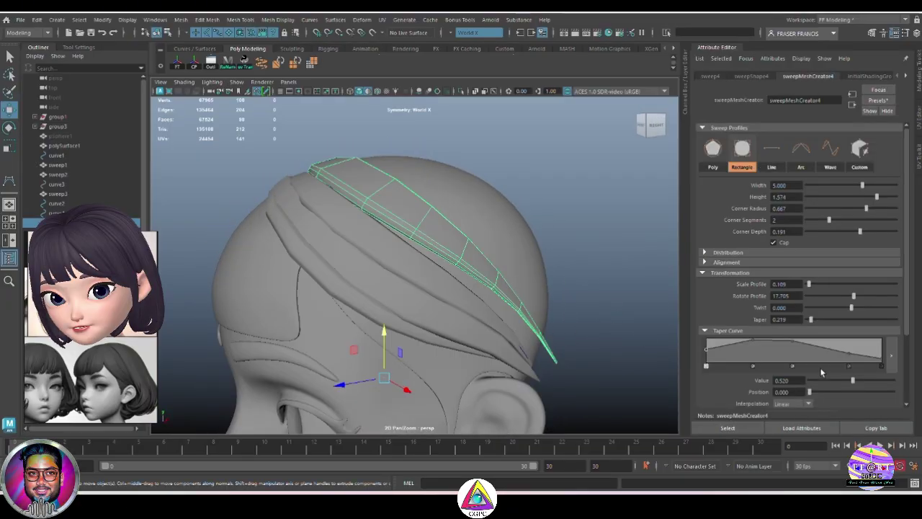
pyautogui.scroll(-3, 847, 385)
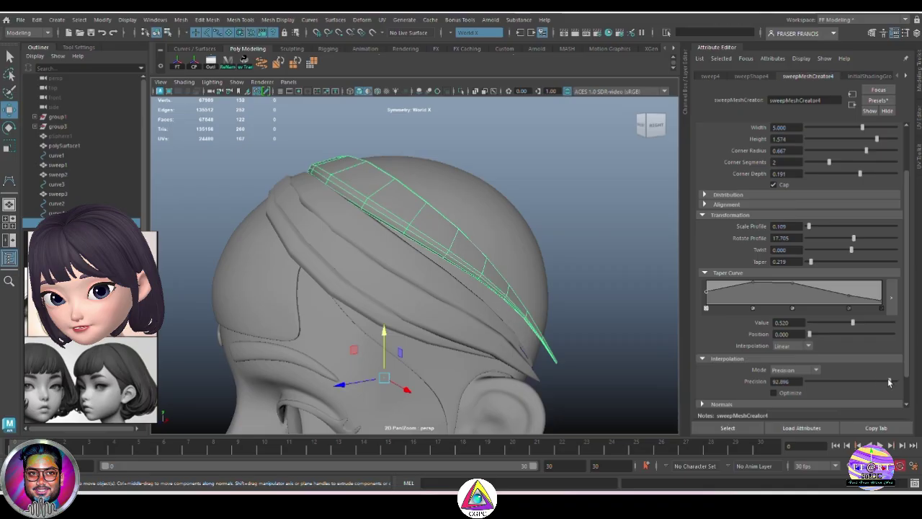
pyautogui.click(672, 362)
pyautogui.keyDown('alt'); pyautogui.moveTo(672, 362); pyautogui.dragTo(456, 330); pyautogui.keyUp('alt')
pyautogui.hotkey('ctrl', 'z')
pyautogui.hotkey('ctrl', 'z')
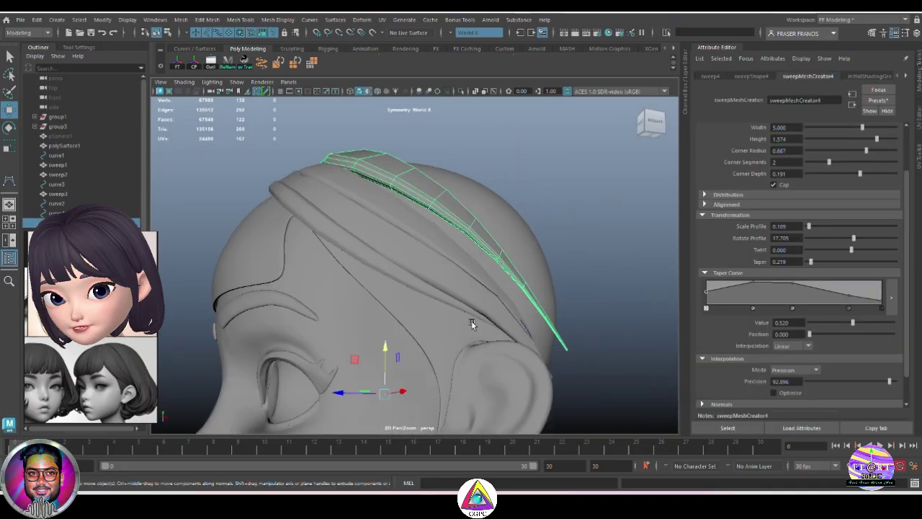
# Reorder the scene objects so each guide curve is listed directly above its own sweep mesh
pyautogui.click(109, 213)
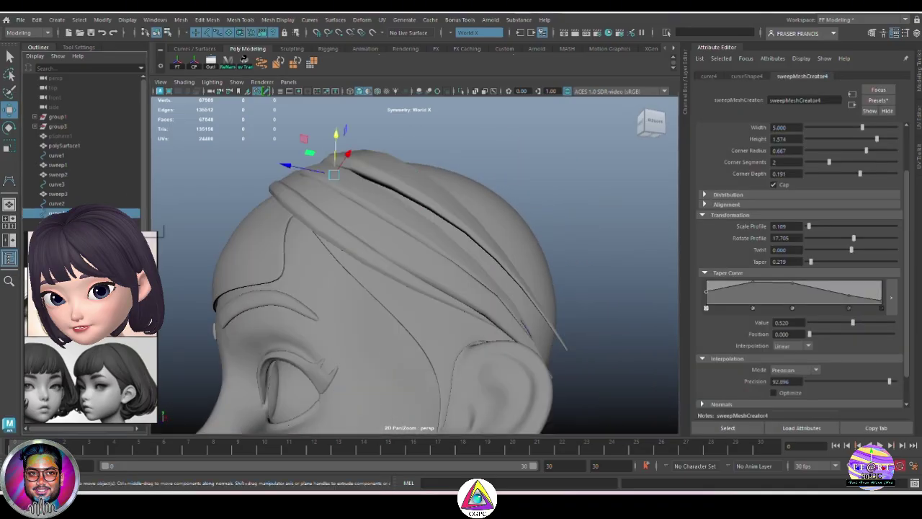
pyautogui.click(70, 155)
pyautogui.click(64, 165)
pyautogui.click(63, 184)
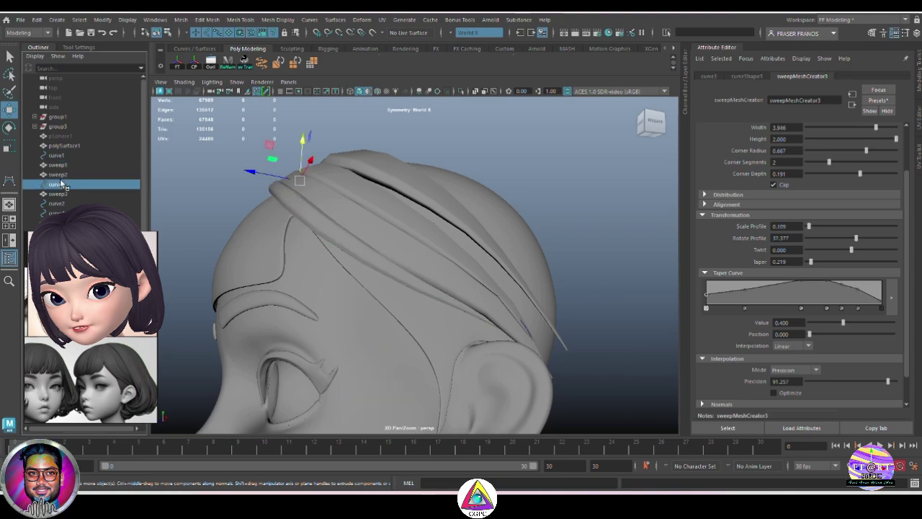
pyautogui.click(63, 204)
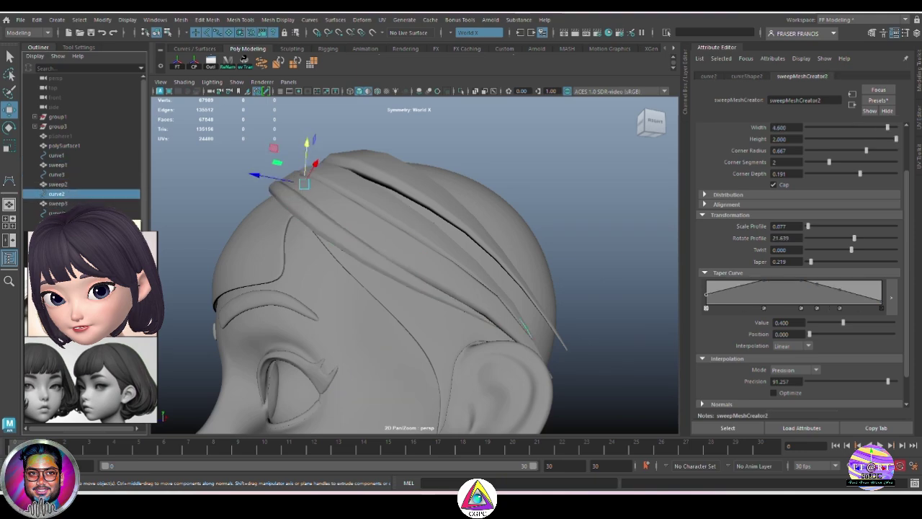
# Move the rear end control vertex of the fourth strand's guide curve toward the gathering point behind the ear
pyautogui.click(63, 213)
pyautogui.moveTo(561, 338); pyautogui.dragTo(571, 308, button='right')
pyautogui.moveTo(596, 315); pyautogui.dragTo(520, 353)
pyautogui.keyDown('alt'); pyautogui.moveTo(570, 351); pyautogui.dragTo(541, 333, button='middle'); pyautogui.keyUp('alt')
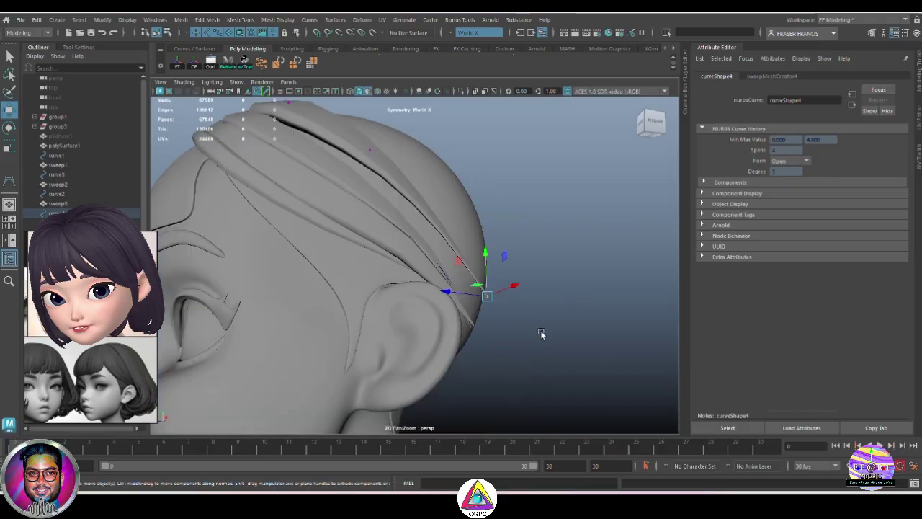
pyautogui.keyDown('alt'); pyautogui.moveTo(541, 333); pyautogui.dragTo(409, 319); pyautogui.keyUp('alt')
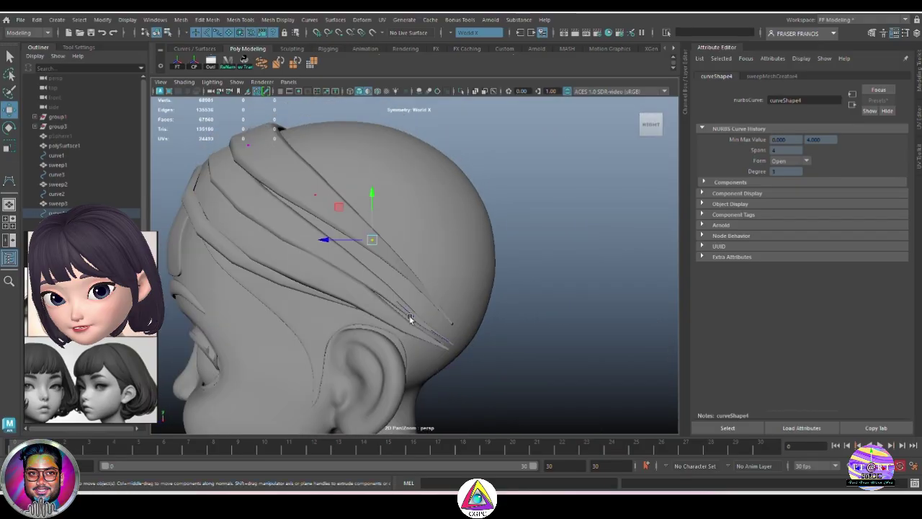
# Shift the middle control vertices of the fourth strand's guide curve to hug the head and lower the one nearer the back
pyautogui.keyDown('alt'); pyautogui.moveTo(363, 263); pyautogui.dragTo(306, 288); pyautogui.keyUp('alt')
pyautogui.moveTo(275, 254); pyautogui.dragTo(284, 254)
pyautogui.keyDown('alt'); pyautogui.moveTo(367, 308); pyautogui.dragTo(469, 332); pyautogui.keyUp('alt')
pyautogui.click(398, 259)
pyautogui.moveTo(397, 215); pyautogui.dragTo(398, 221)
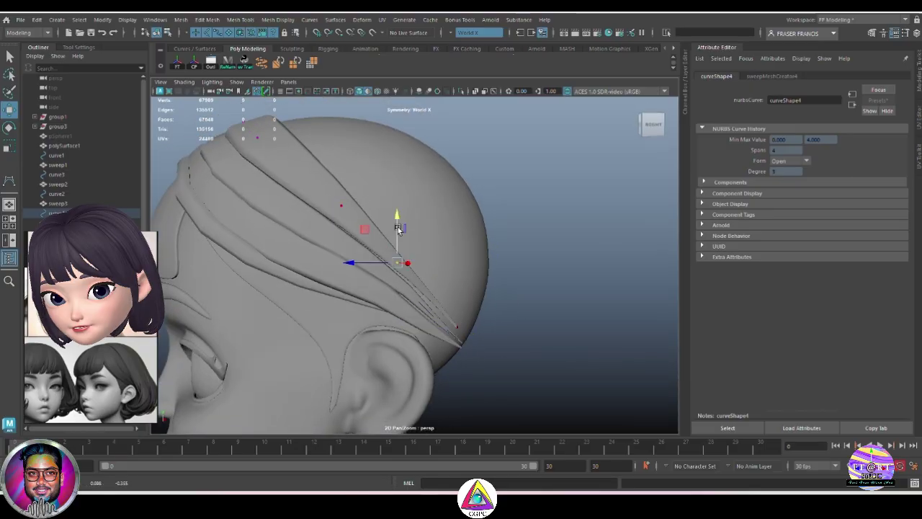
# Refine the rear tip of the fourth strand's guide curve so it converges with the neighbouring strands
pyautogui.click(456, 332)
pyautogui.keyDown('alt'); pyautogui.moveTo(459, 332); pyautogui.dragTo(336, 321); pyautogui.keyUp('alt')
pyautogui.click(344, 333)
pyautogui.keyDown('alt'); pyautogui.moveTo(338, 252); pyautogui.dragTo(463, 322); pyautogui.keyUp('alt')
pyautogui.click(535, 350)
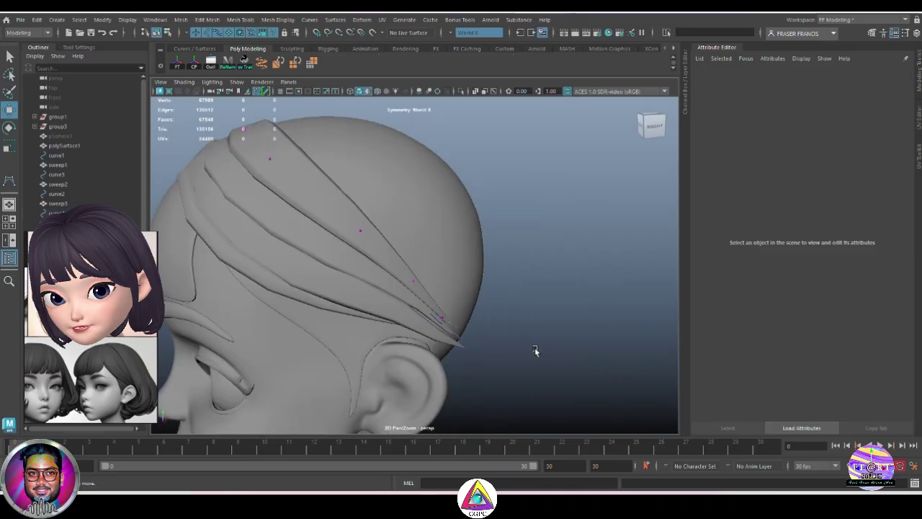
pyautogui.keyDown('alt'); pyautogui.moveTo(535, 350); pyautogui.dragTo(335, 252); pyautogui.keyUp('alt')
pyautogui.scroll(-5, 433, 295)
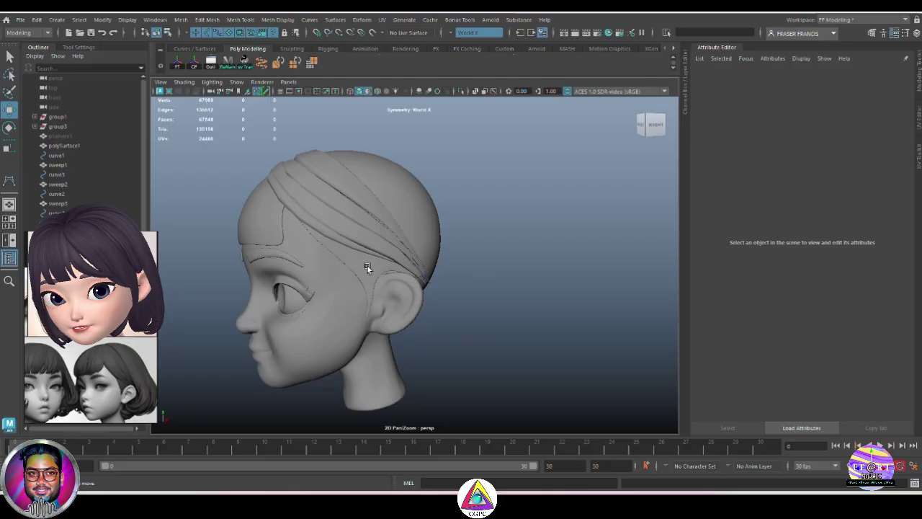
pyautogui.scroll(3, 509, 288)
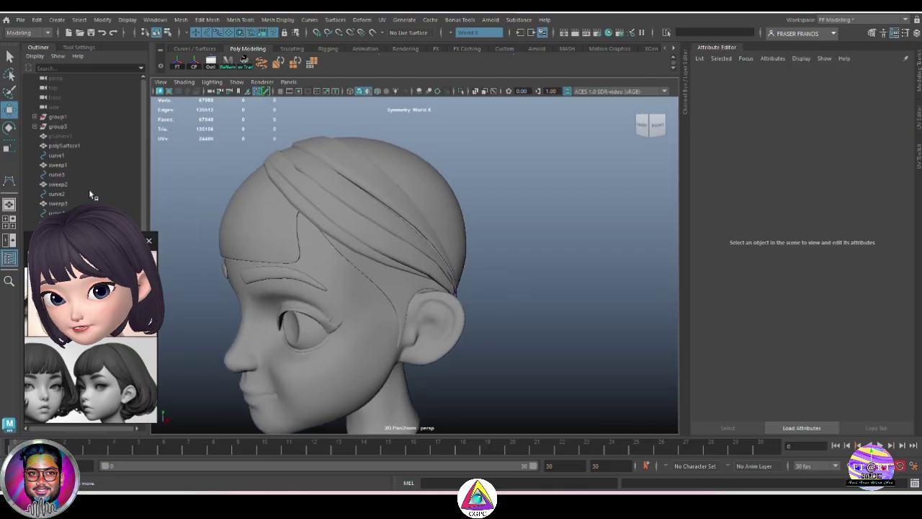
# Duplicate the first strand's guide curve and position the copy lower along the temple, above the ear
pyautogui.click(91, 195)
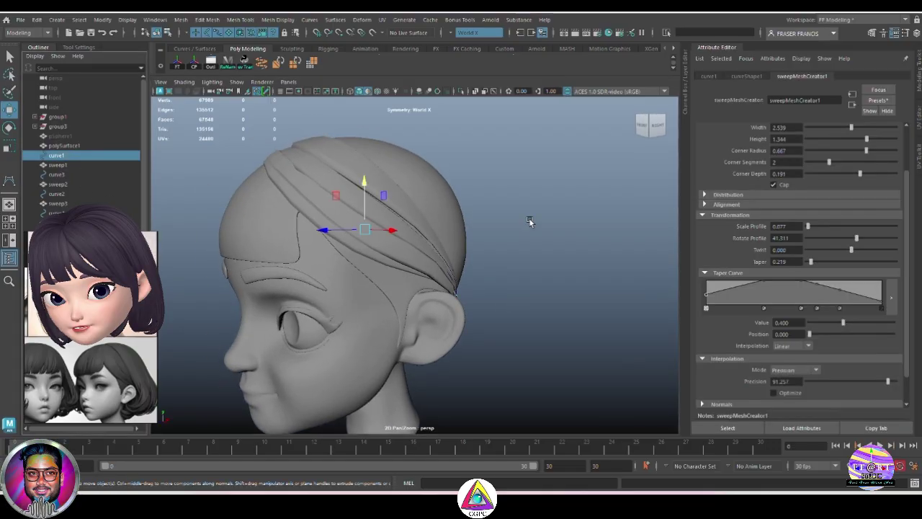
pyautogui.click(361, 273)
pyautogui.keyDown('alt'); pyautogui.moveTo(360, 272); pyautogui.dragTo(335, 214); pyautogui.keyUp('alt')
pyautogui.press('e')
pyautogui.scroll(3, 395, 206)
pyautogui.press('w')
pyautogui.scroll(3, 315, 210)
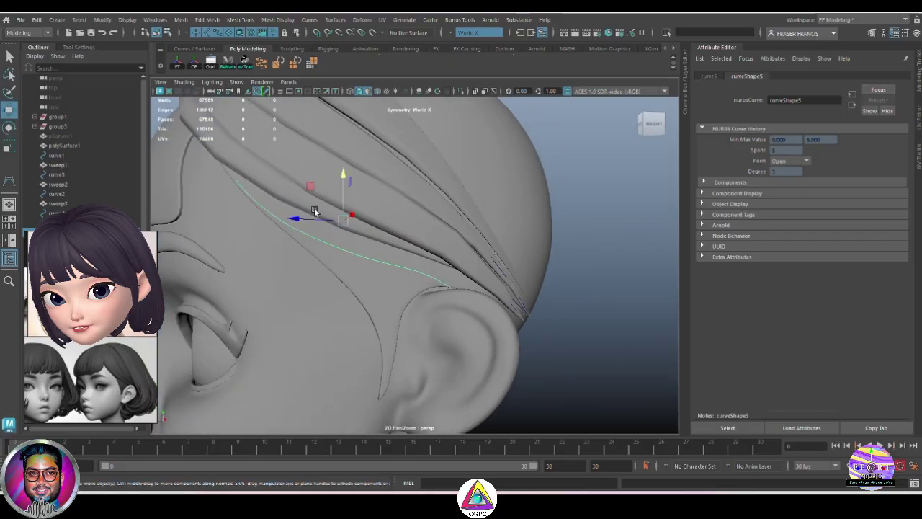
pyautogui.keyDown('alt'); pyautogui.moveTo(343, 170); pyautogui.dragTo(477, 326); pyautogui.keyUp('alt')
# Adjust the rear control vertices of the duplicated guide curve so it runs just above the ear beside the first strand
pyautogui.press('F8')
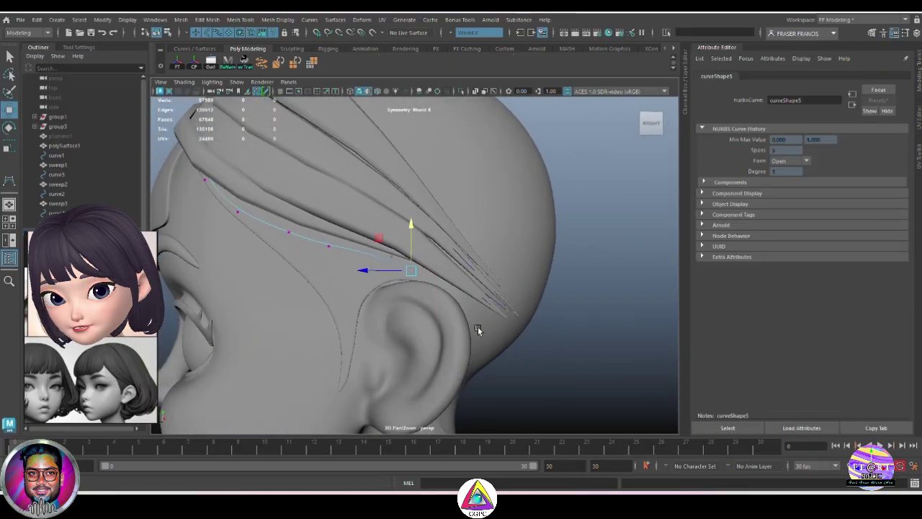
pyautogui.click(382, 270)
pyautogui.keyDown('alt'); pyautogui.moveTo(391, 267); pyautogui.dragTo(509, 256); pyautogui.keyUp('alt')
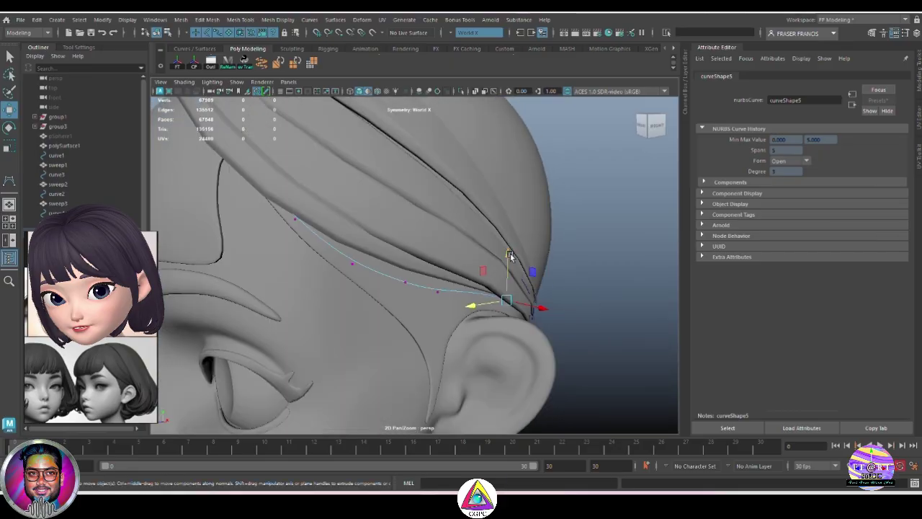
pyautogui.click(531, 322)
pyautogui.keyDown('alt'); pyautogui.moveTo(530, 322); pyautogui.dragTo(449, 301); pyautogui.keyUp('alt')
pyautogui.click(448, 301)
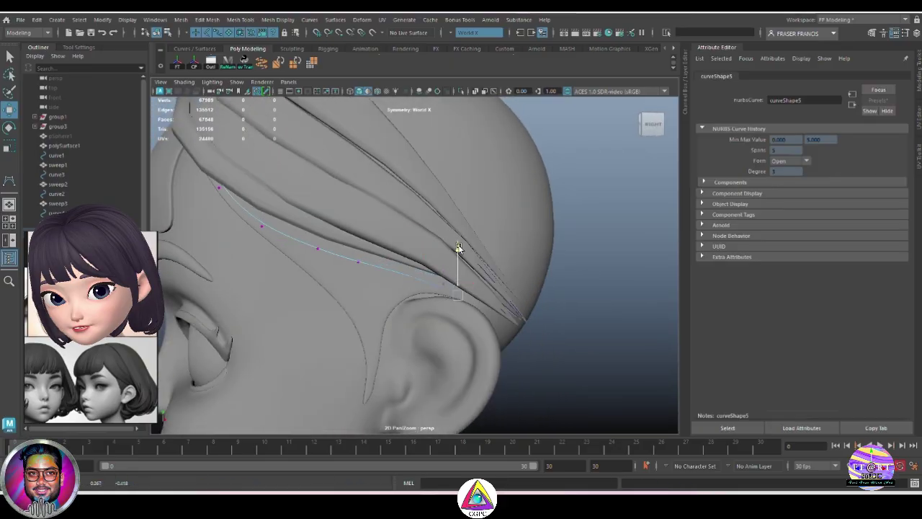
pyautogui.moveTo(375, 265); pyautogui.dragTo(414, 239, button='right')
pyautogui.click(473, 299)
pyautogui.keyDown('alt'); pyautogui.moveTo(473, 299); pyautogui.dragTo(520, 303); pyautogui.keyUp('alt')
# Shorten the duplicated guide curve by deleting its frontmost control vertex near the hairline
pyautogui.click(408, 276)
pyautogui.press('4')
pyautogui.keyDown('alt'); pyautogui.moveTo(411, 279); pyautogui.dragTo(630, 276); pyautogui.keyUp('alt')
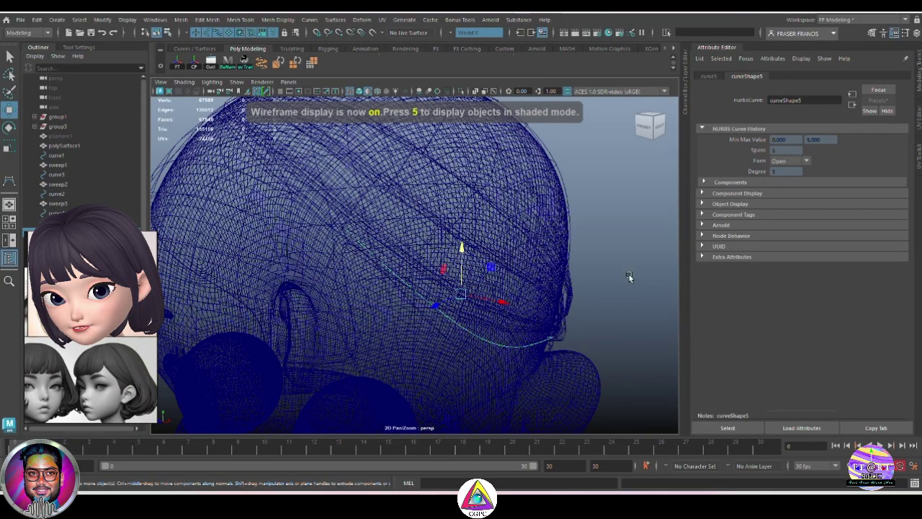
pyautogui.moveTo(638, 246); pyautogui.dragTo(579, 245, button='right')
pyautogui.moveTo(340, 218); pyautogui.dragTo(381, 278)
pyautogui.press('5')
pyautogui.moveTo(438, 302)
pyautogui.keyDown('alt'); pyautogui.mouseDown()
pyautogui.moveTo(352, 216)
pyautogui.moveTo(423, 288)
pyautogui.mouseUp(); pyautogui.keyUp('alt')
pyautogui.press('Delete')
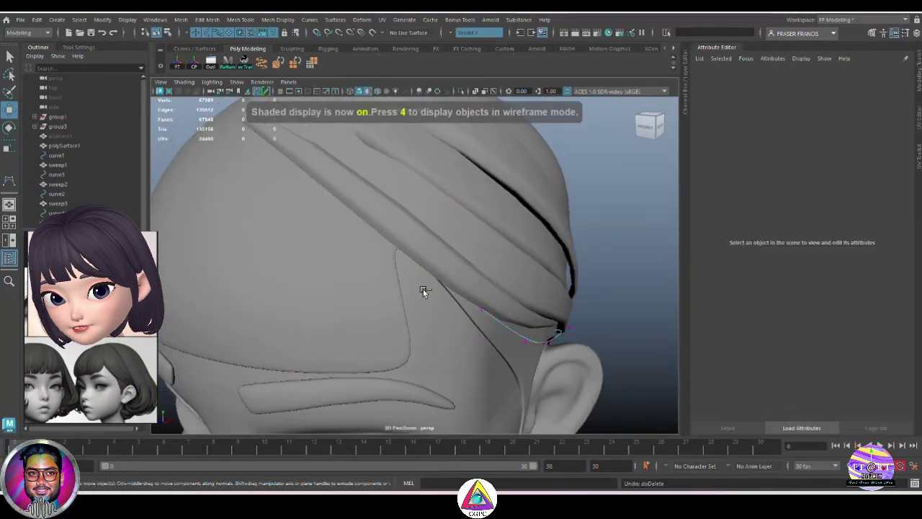
pyautogui.hotkey('ctrl', 'z')
pyautogui.press('4')
pyautogui.moveTo(401, 247); pyautogui.dragTo(381, 237)
pyautogui.press('5')
pyautogui.keyDown('alt'); pyautogui.moveTo(454, 284); pyautogui.dragTo(488, 313); pyautogui.keyUp('alt')
pyautogui.moveTo(487, 313); pyautogui.dragTo(526, 288, button='right')
pyautogui.click(488, 312)
pyautogui.keyDown('alt'); pyautogui.moveTo(488, 313); pyautogui.dragTo(586, 299); pyautogui.keyUp('alt')
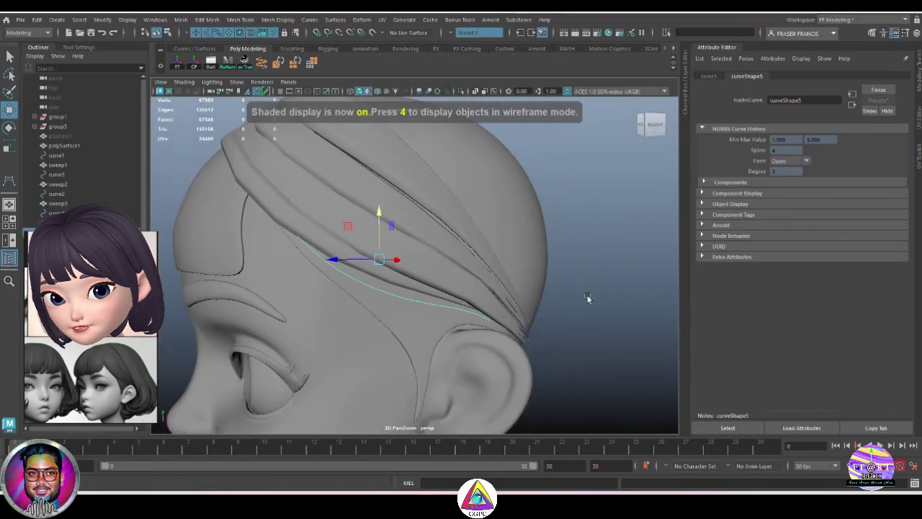
# Sweep the shortened guide curve into a fifth strand and apply the same stylised hair preset as the fourth strand
pyautogui.click(261, 63)
pyautogui.click(878, 99)
pyautogui.moveTo(864, 167)
pyautogui.click(736, 167)
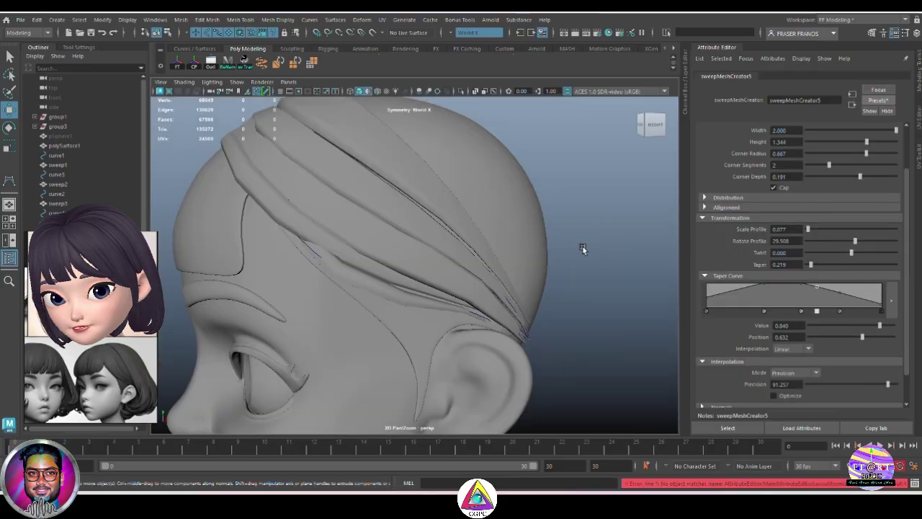
# Set the fifth strand's Width to 2.2 and its Scale Profile to about 0.082
pyautogui.scroll(2, 568, 270)
pyautogui.keyDown('alt'); pyautogui.moveTo(510, 263); pyautogui.dragTo(569, 302); pyautogui.keyUp('alt')
pyautogui.click(560, 282)
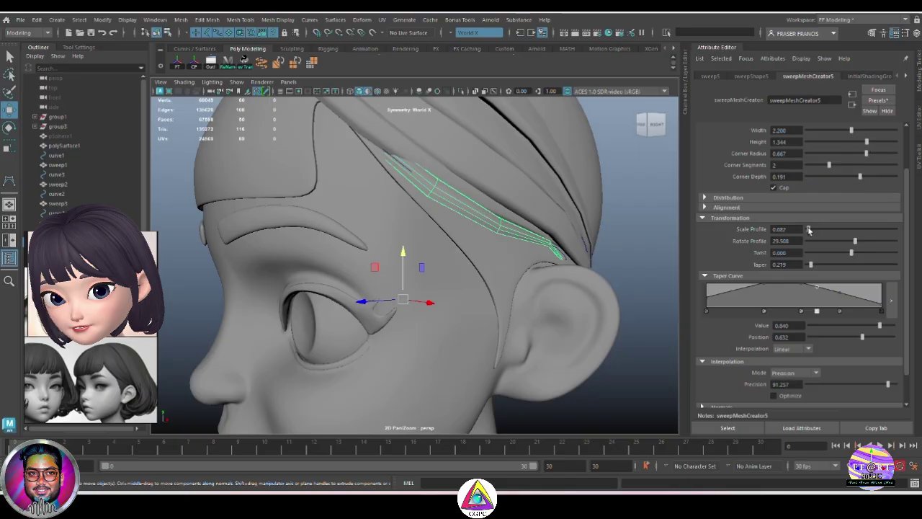
pyautogui.click(645, 254)
pyautogui.keyDown('alt'); pyautogui.moveTo(645, 255); pyautogui.dragTo(628, 277); pyautogui.keyUp('alt')
# Set the fifth strand's Rotate Profile to about 9.8 so it lies flatter against the temple
pyautogui.click(525, 261)
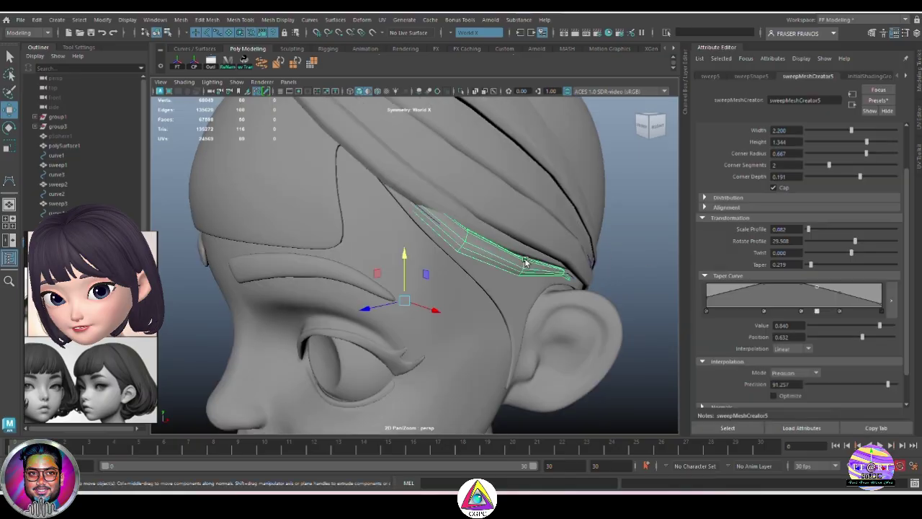
pyautogui.keyDown('alt'); pyautogui.moveTo(525, 262); pyautogui.dragTo(529, 297); pyautogui.keyUp('alt')
pyautogui.click(609, 288)
pyautogui.keyDown('alt'); pyautogui.moveTo(609, 289); pyautogui.dragTo(652, 288); pyautogui.keyUp('alt')
pyautogui.click(584, 234)
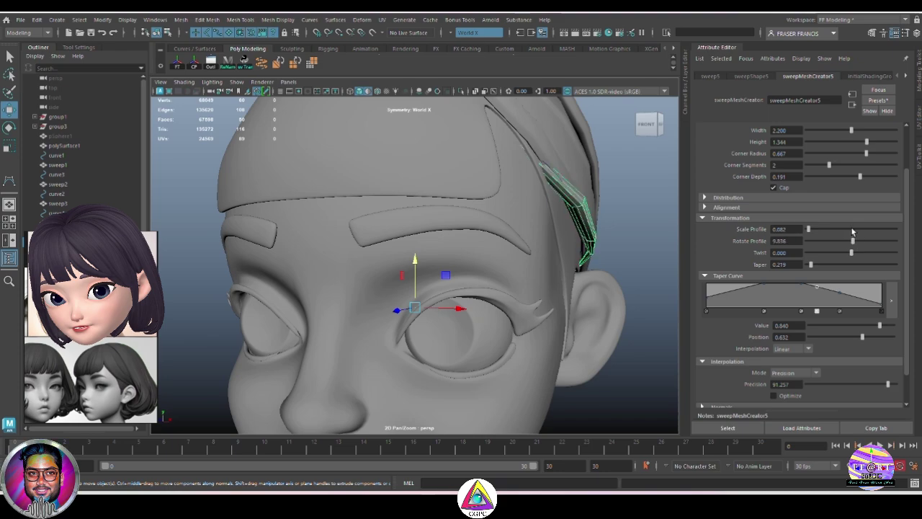
pyautogui.keyDown('alt'); pyautogui.moveTo(598, 245); pyautogui.dragTo(536, 292); pyautogui.keyUp('alt')
pyautogui.click(634, 302)
pyautogui.scroll(-2, 576, 299)
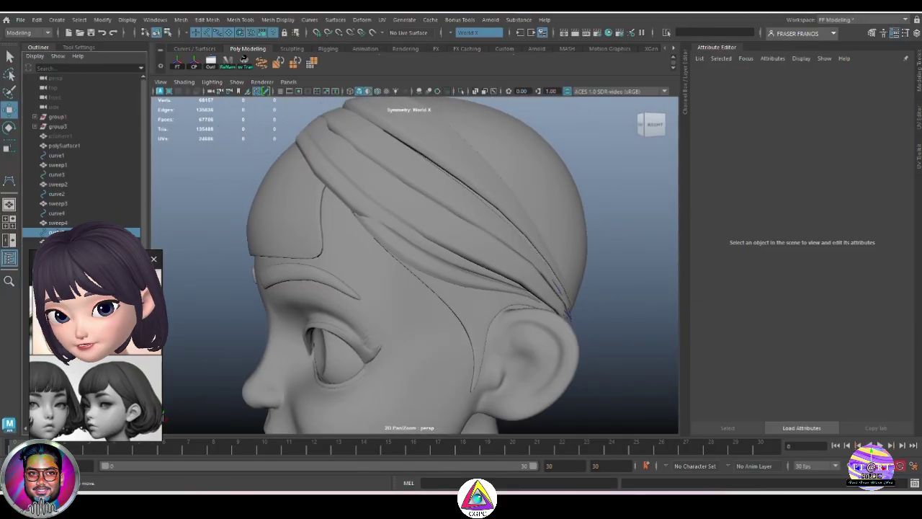
# Reposition the fifth guide curve's front control vertex so the strand's tip sits against the hairline above the temple
pyautogui.click(547, 266)
pyautogui.moveTo(649, 216); pyautogui.dragTo(611, 213, button='right')
pyautogui.keyDown('alt'); pyautogui.moveTo(562, 237); pyautogui.dragTo(495, 235); pyautogui.keyUp('alt')
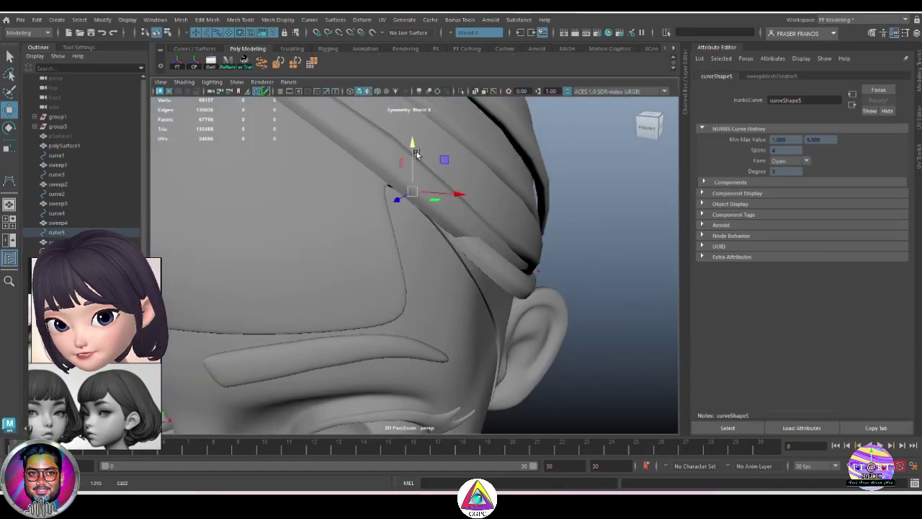
pyautogui.keyDown('alt'); pyautogui.moveTo(416, 154); pyautogui.dragTo(342, 170); pyautogui.keyUp('alt')
pyautogui.keyDown('alt'); pyautogui.moveTo(331, 177); pyautogui.dragTo(379, 214); pyautogui.keyUp('alt')
pyautogui.scroll(3, 379, 214)
pyautogui.moveTo(572, 237); pyautogui.dragTo(581, 239)
# Shift the fifth guide curve's rear control vertices above the ear so the strand gathers with the other strand ends
pyautogui.keyDown('alt'); pyautogui.moveTo(432, 259); pyautogui.dragTo(539, 347); pyautogui.keyUp('alt')
pyautogui.scroll(-5, 456, 276)
pyautogui.scroll(3, 539, 306)
pyautogui.moveTo(549, 311); pyautogui.dragTo(578, 309)
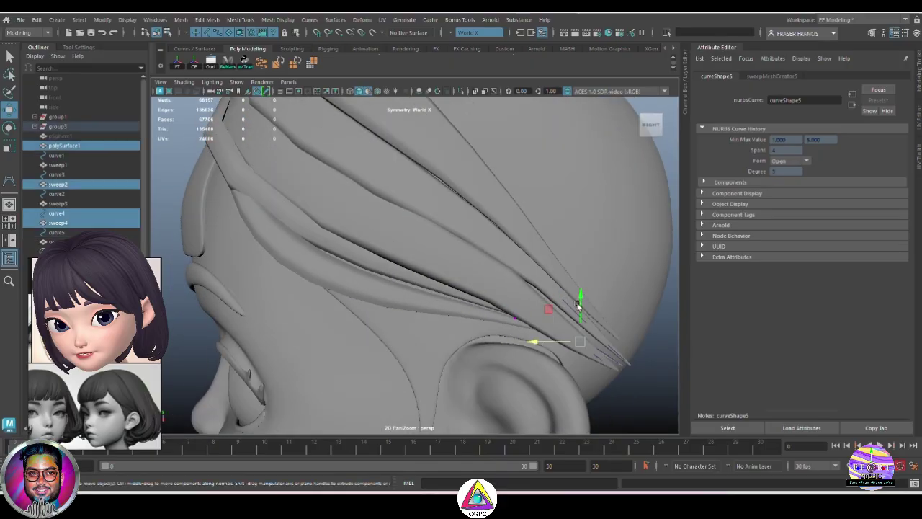
pyautogui.scroll(-4, 583, 324)
pyautogui.click(619, 376)
pyautogui.keyDown('alt'); pyautogui.moveTo(442, 292); pyautogui.dragTo(526, 315); pyautogui.keyUp('alt')
# Examine the first guide curve's control vertices from several angles around the side of the head
pyautogui.click(59, 156)
pyautogui.moveTo(593, 210); pyautogui.dragTo(537, 210, button='right')
pyautogui.click(450, 250)
pyautogui.scroll(4, 454, 244)
pyautogui.keyDown('alt'); pyautogui.moveTo(454, 244); pyautogui.dragTo(466, 261); pyautogui.keyUp('alt')
pyautogui.keyDown('alt'); pyautogui.moveTo(493, 214); pyautogui.dragTo(605, 340); pyautogui.keyUp('alt')
pyautogui.click(630, 305)
pyautogui.scroll(-4, 628, 305)
# Move the fifth guide curve's front control vertices closer to the scalp along the lower edge of the neighbouring strand
pyautogui.click(59, 232)
pyautogui.moveTo(609, 244); pyautogui.dragTo(553, 245, button='right')
pyautogui.click(435, 253)
pyautogui.moveTo(482, 257); pyautogui.dragTo(342, 276)
pyautogui.moveTo(322, 242); pyautogui.dragTo(311, 245)
pyautogui.keyDown('alt'); pyautogui.moveTo(320, 248); pyautogui.dragTo(443, 324); pyautogui.keyUp('alt')
pyautogui.scroll(3, 510, 324)
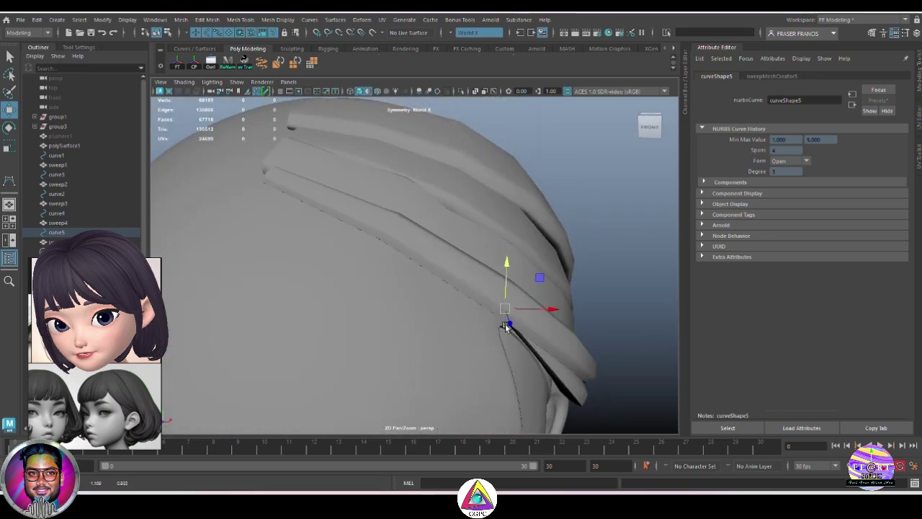
# Set the fifth strand's Rotate Profile to about 41.3 so it tucks under the strand above it
pyautogui.keyDown('alt'); pyautogui.moveTo(536, 290); pyautogui.dragTo(430, 264); pyautogui.keyUp('alt')
pyautogui.keyDown('alt'); pyautogui.moveTo(493, 332); pyautogui.dragTo(470, 315); pyautogui.keyUp('alt')
pyautogui.click(530, 330)
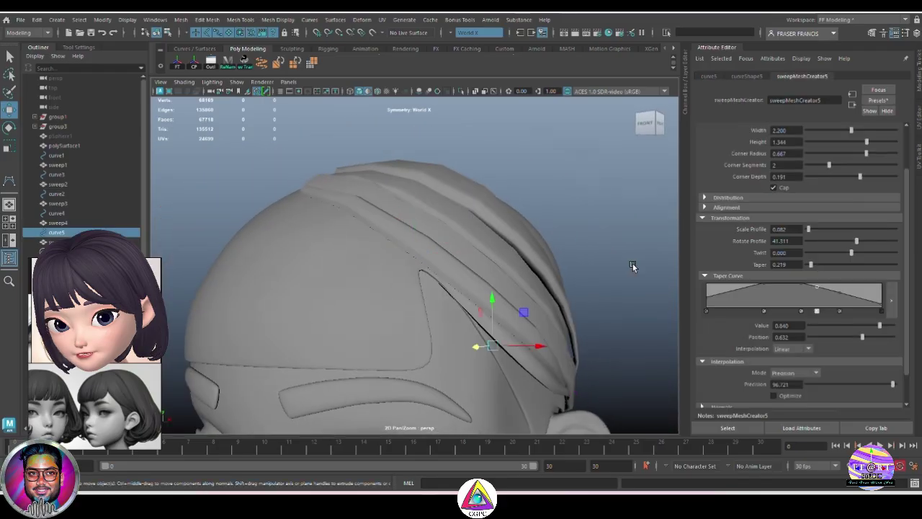
pyautogui.keyDown('alt'); pyautogui.moveTo(634, 266); pyautogui.dragTo(576, 278); pyautogui.keyUp('alt')
# Adjust the hair base mesh's vertices along the temple hairline beneath the fifth strand
pyautogui.click(640, 332)
pyautogui.click(566, 262)
pyautogui.click(483, 281)
pyautogui.keyDown('alt'); pyautogui.moveTo(482, 281); pyautogui.dragTo(527, 318); pyautogui.keyUp('alt')
pyautogui.moveTo(625, 202); pyautogui.dragTo(517, 269, button='right')
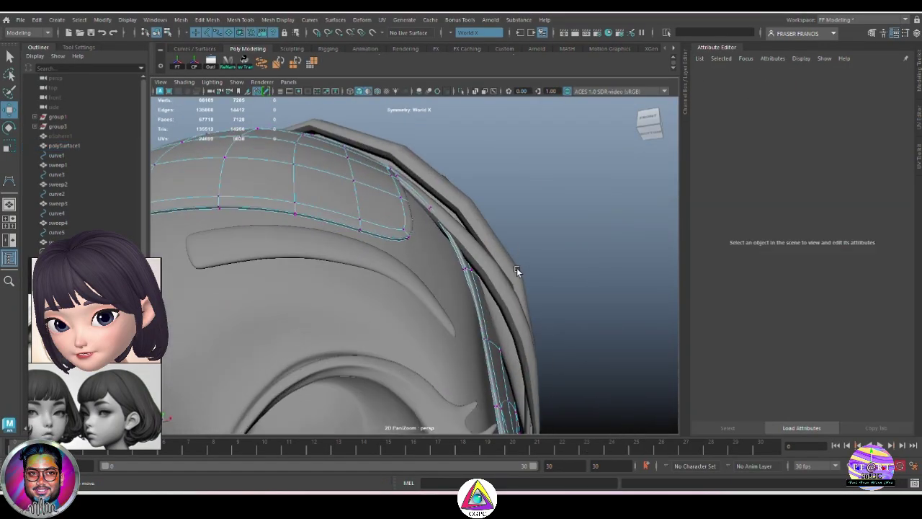
pyautogui.keyDown('alt'); pyautogui.moveTo(517, 270); pyautogui.dragTo(504, 238); pyautogui.keyUp('alt')
pyautogui.moveTo(426, 180); pyautogui.dragTo(445, 289)
pyautogui.moveTo(447, 296); pyautogui.dragTo(496, 278, button='right')
pyautogui.keyDown('alt'); pyautogui.moveTo(496, 278); pyautogui.dragTo(448, 321); pyautogui.keyUp('alt')
pyautogui.click(448, 321)
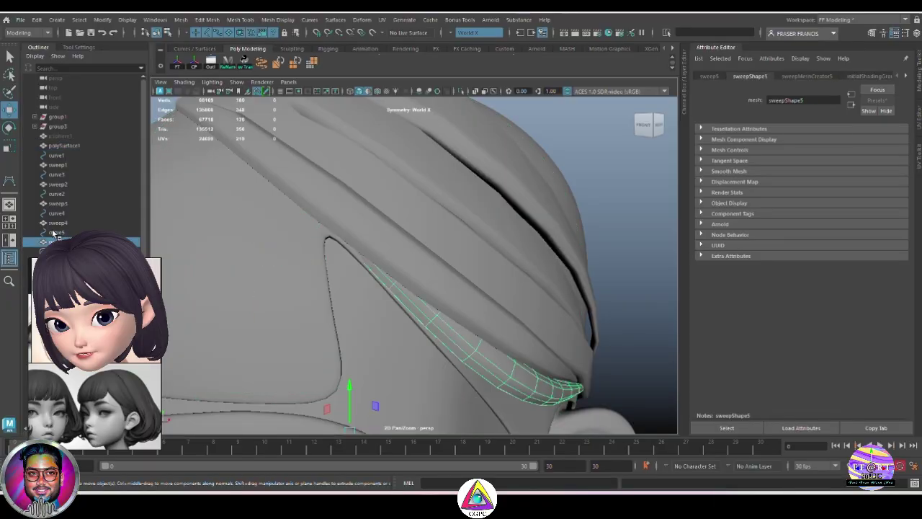
# Fine-tune the fifth guide curve's front control vertices at the hairline corner, undoing the first attempted move
pyautogui.click(56, 233)
pyautogui.moveTo(618, 195); pyautogui.dragTo(568, 194, button='right')
pyautogui.moveTo(367, 252); pyautogui.dragTo(407, 301)
pyautogui.hotkey('ctrl', 'z')
pyautogui.click(522, 235)
pyautogui.keyDown('alt'); pyautogui.moveTo(522, 235); pyautogui.dragTo(484, 269); pyautogui.keyUp('alt')
pyautogui.click(422, 251)
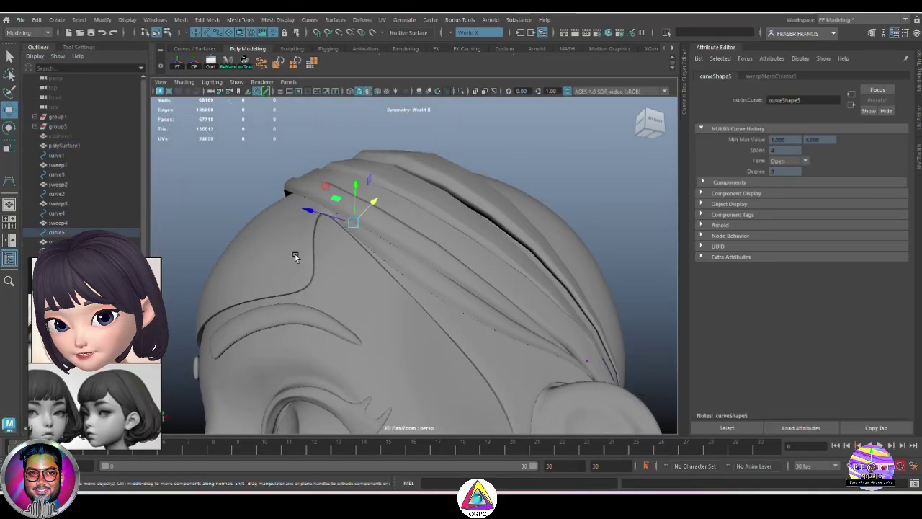
pyautogui.keyDown('alt'); pyautogui.moveTo(304, 212); pyautogui.dragTo(416, 226); pyautogui.keyUp('alt')
pyautogui.keyDown('alt'); pyautogui.moveTo(416, 226); pyautogui.dragTo(508, 284); pyautogui.keyUp('alt')
pyautogui.click(507, 240)
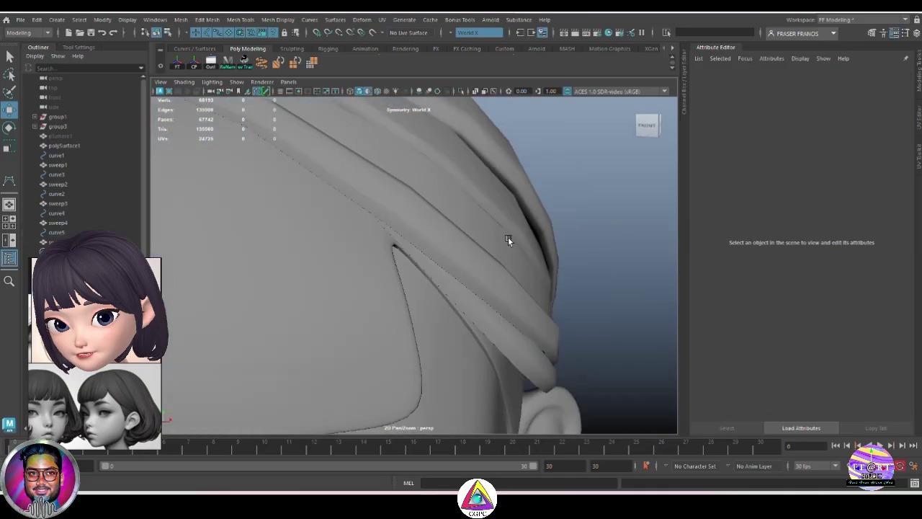
# Rename the polySurface1 hair cap to hairbase_mesh
pyautogui.keyDown('alt'); pyautogui.moveTo(506, 240); pyautogui.dragTo(416, 316, button='right'); pyautogui.keyUp('alt')
pyautogui.keyDown('alt'); pyautogui.moveTo(553, 317); pyautogui.dragTo(496, 311); pyautogui.keyUp('alt')
pyautogui.scroll(-2, 571, 327)
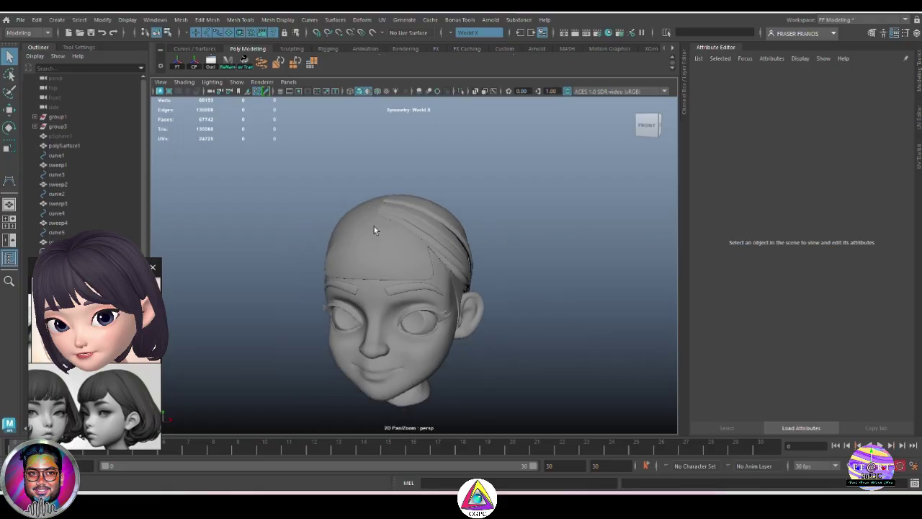
pyautogui.click(84, 148)
pyautogui.doubleClick(92, 146)
pyautogui.write('base mesh')
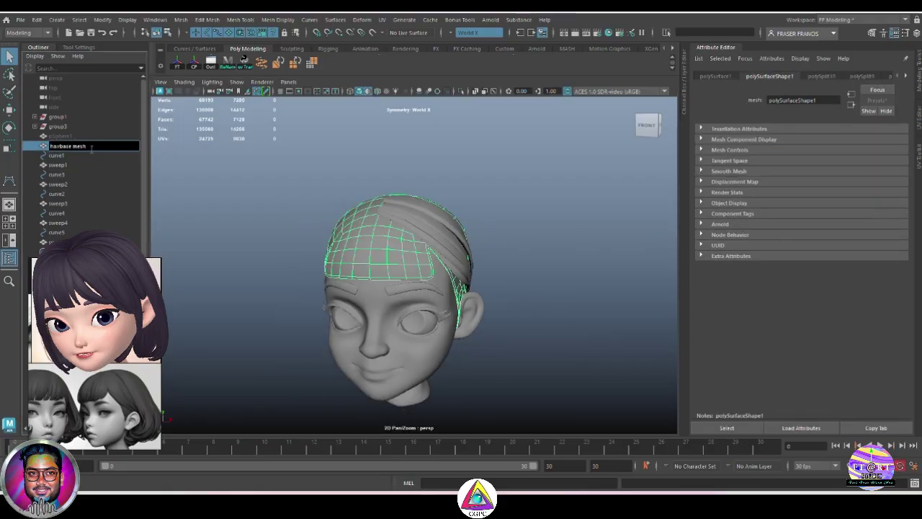
pyautogui.press('Return')
# Group all the guide curves and their swept strands, and name the group L_shorthair_grp
pyautogui.click(91, 159)
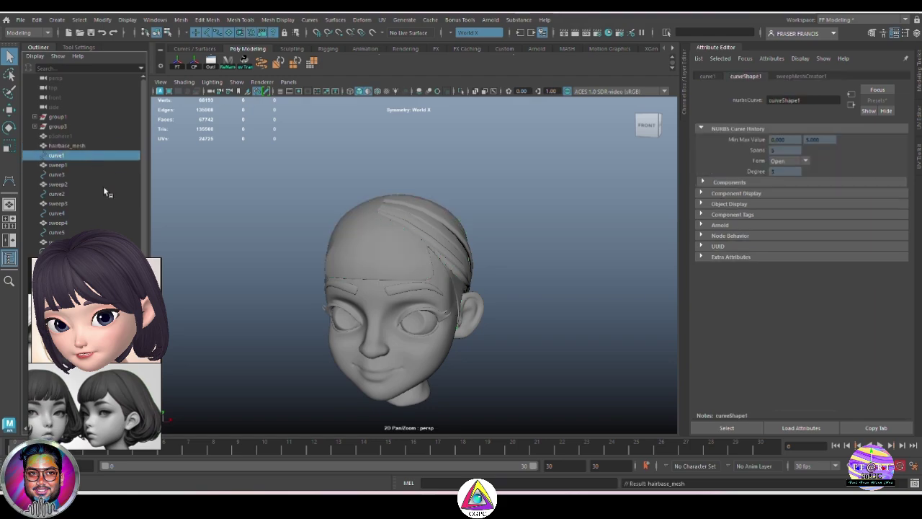
pyautogui.keyDown('shift'); pyautogui.click(72, 242); pyautogui.keyUp('shift')
pyautogui.hotkey('ctrl', 'g')
pyautogui.doubleClick(81, 155)
pyautogui.write('L_shorthair_grp')
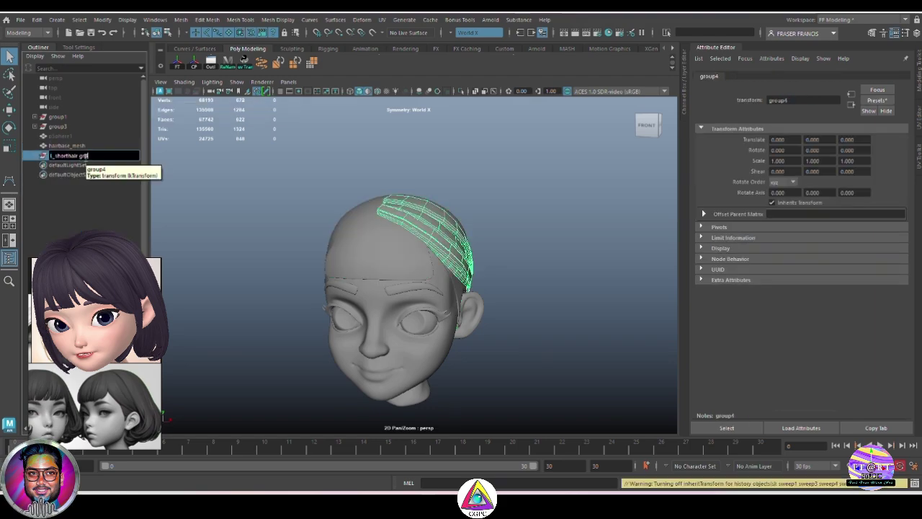
pyautogui.press('Return')
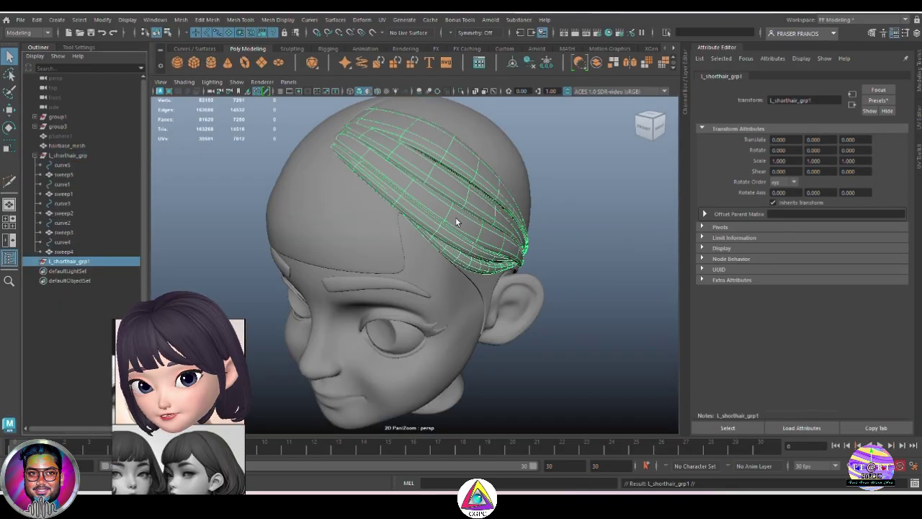
# Mirror L_shorthair_grp to the other side of the head with Duplicate Special, making one world-grouped instance with Scale X -1
pyautogui.click(35, 156)
pyautogui.hotkey('ctrl', 'a')
pyautogui.click(69, 154)
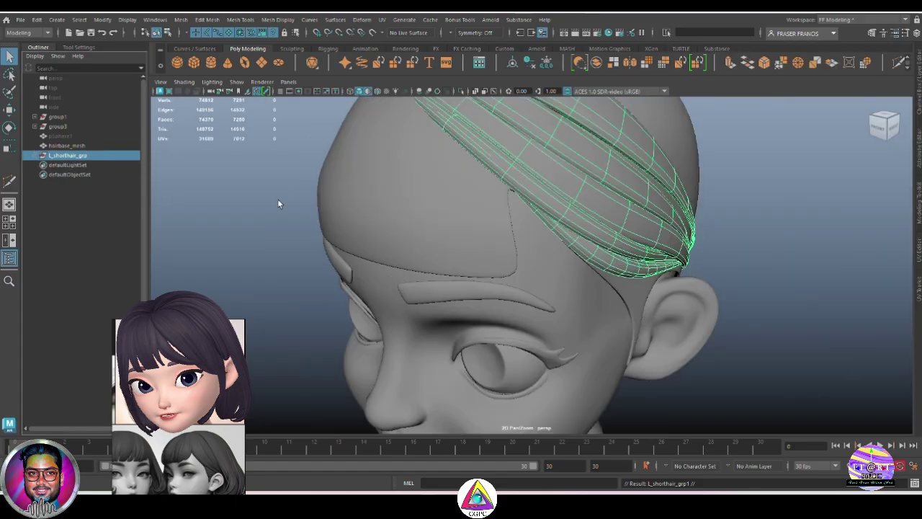
pyautogui.click(36, 20)
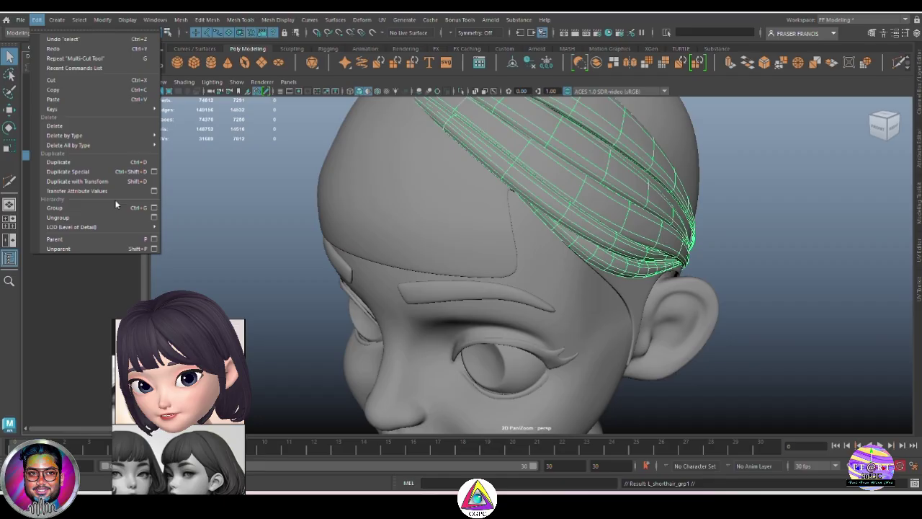
pyautogui.click(154, 173)
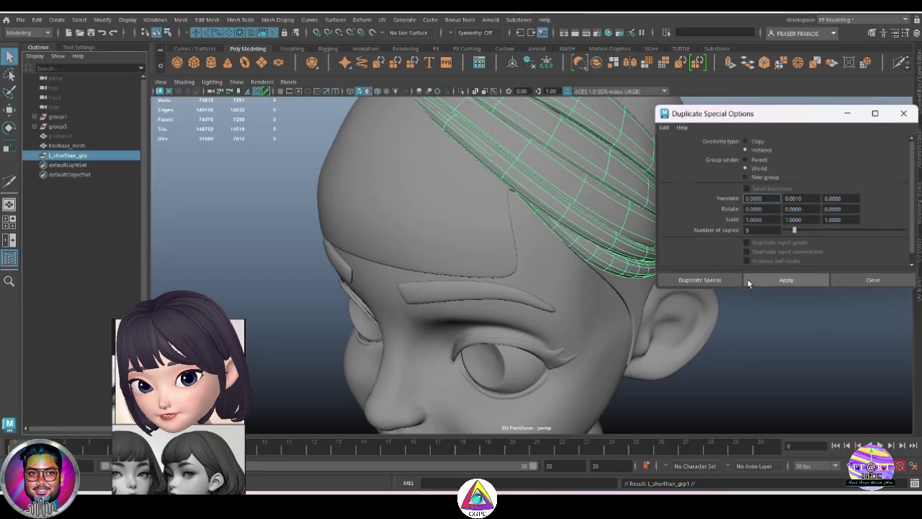
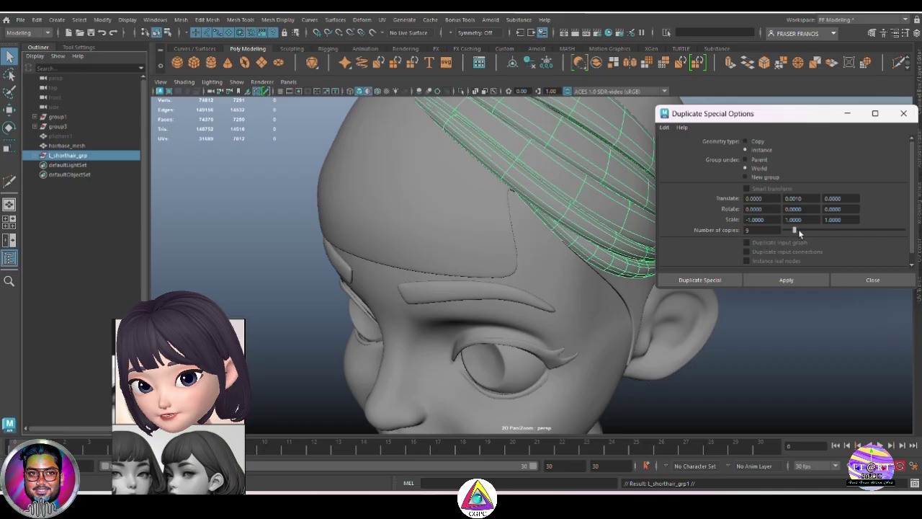
pyautogui.click(727, 279)
pyautogui.click(765, 300)
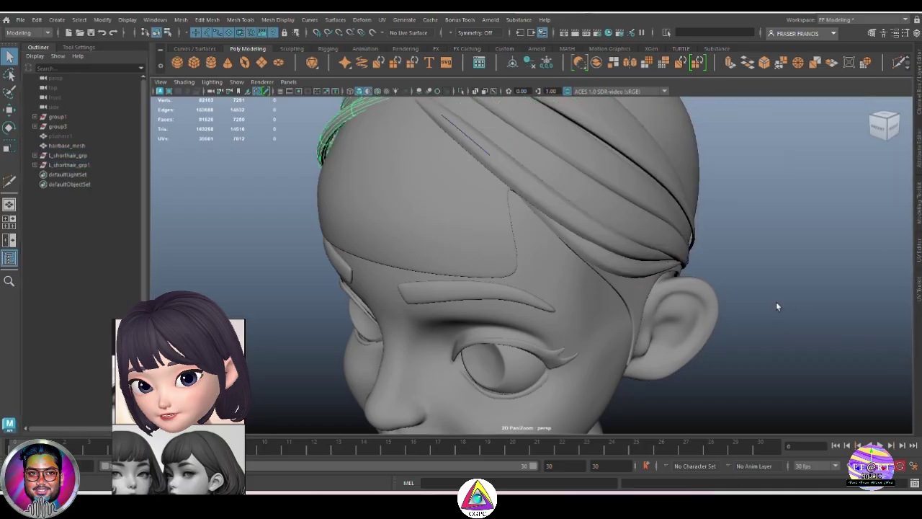
# Expand the mirrored strand group and display the control vertices of its curve4 in wireframe
pyautogui.keyDown('alt'); pyautogui.moveTo(776, 302); pyautogui.dragTo(649, 294); pyautogui.keyUp('alt')
pyautogui.click(34, 165)
pyautogui.click(61, 175)
pyautogui.keyDown('alt'); pyautogui.moveTo(464, 245); pyautogui.dragTo(558, 225); pyautogui.keyUp('alt')
pyautogui.moveTo(677, 206); pyautogui.dragTo(620, 207, button='right')
pyautogui.click(62, 251)
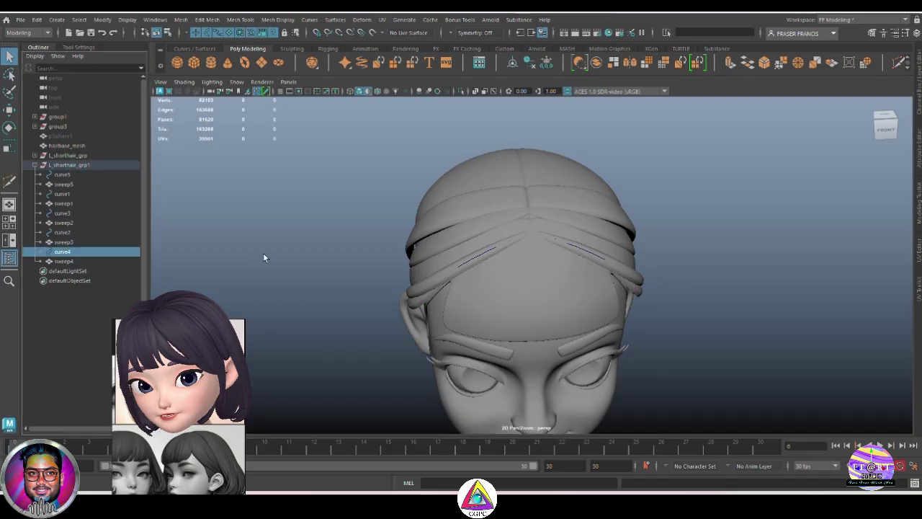
pyautogui.moveTo(767, 202); pyautogui.dragTo(591, 219, button='right')
pyautogui.press('4')
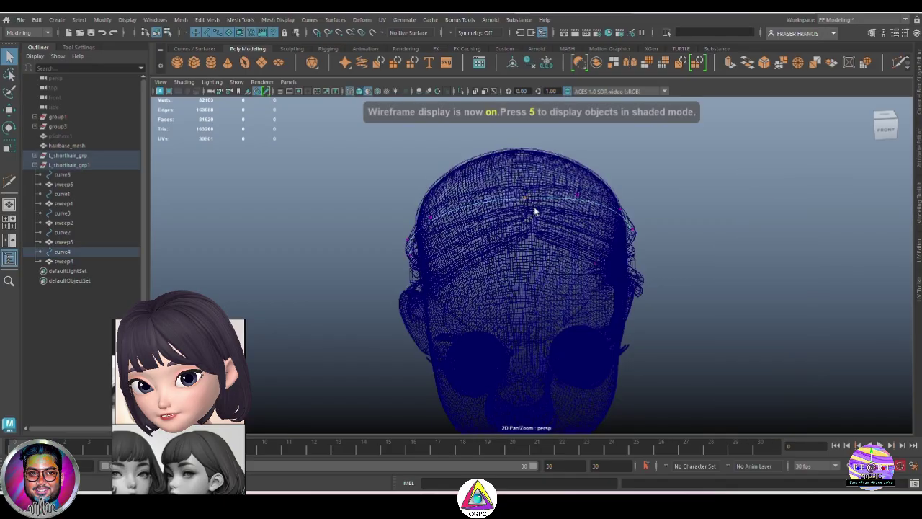
# Shift curve4's control vertex at the parting sideways to adjust how the mirrored strands meet at the centre
pyautogui.scroll(3, 636, 241)
pyautogui.keyDown('alt'); pyautogui.moveTo(634, 229); pyautogui.dragTo(617, 325, button='middle'); pyautogui.keyUp('alt')
pyautogui.scroll(3, 477, 260)
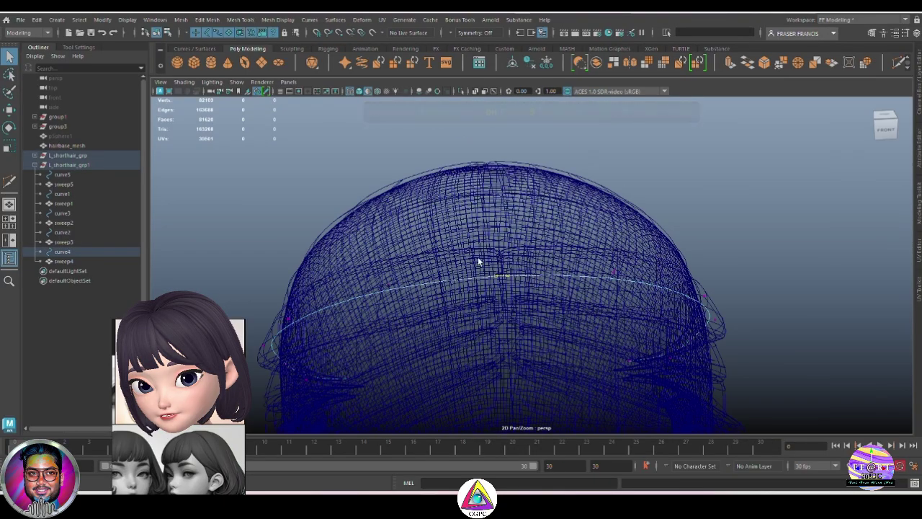
pyautogui.click(498, 292)
pyautogui.click(502, 292)
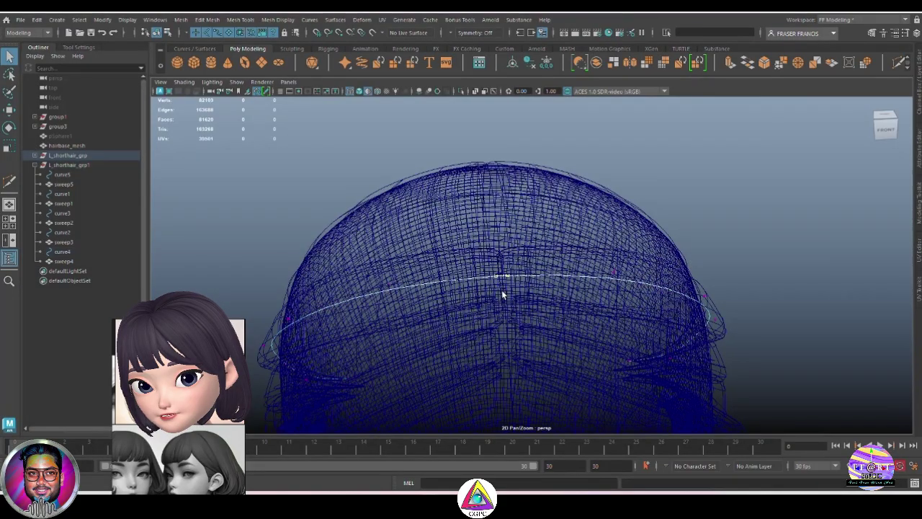
pyautogui.press('5')
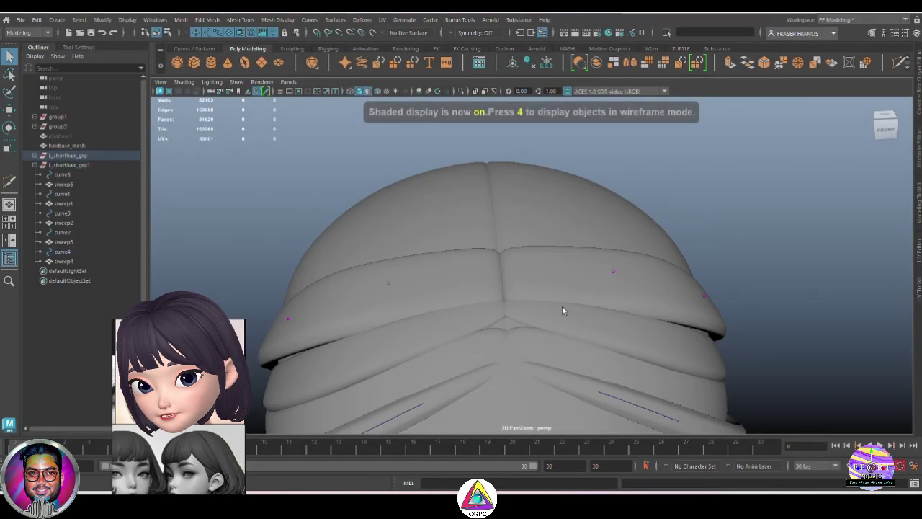
pyautogui.press('w')
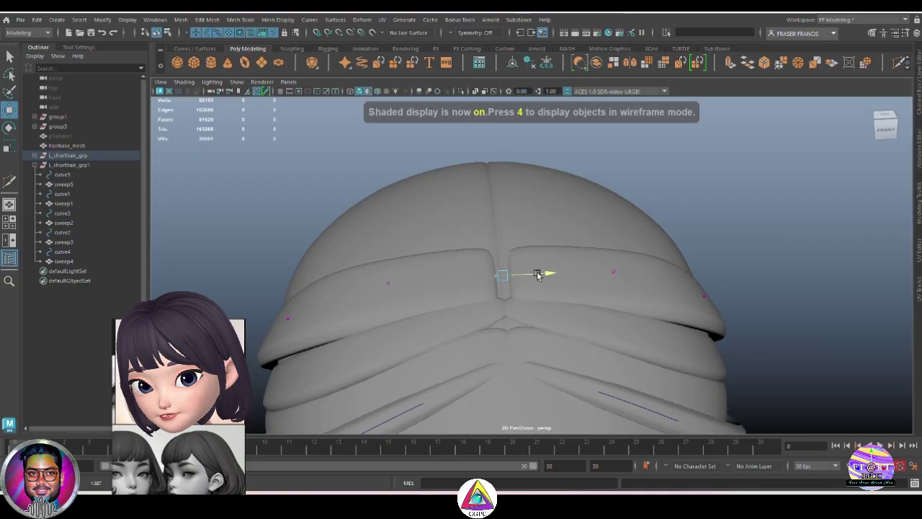
pyautogui.moveTo(494, 240)
pyautogui.mouseDown()
pyautogui.moveTo(494, 214)
pyautogui.moveTo(500, 229)
pyautogui.mouseUp()
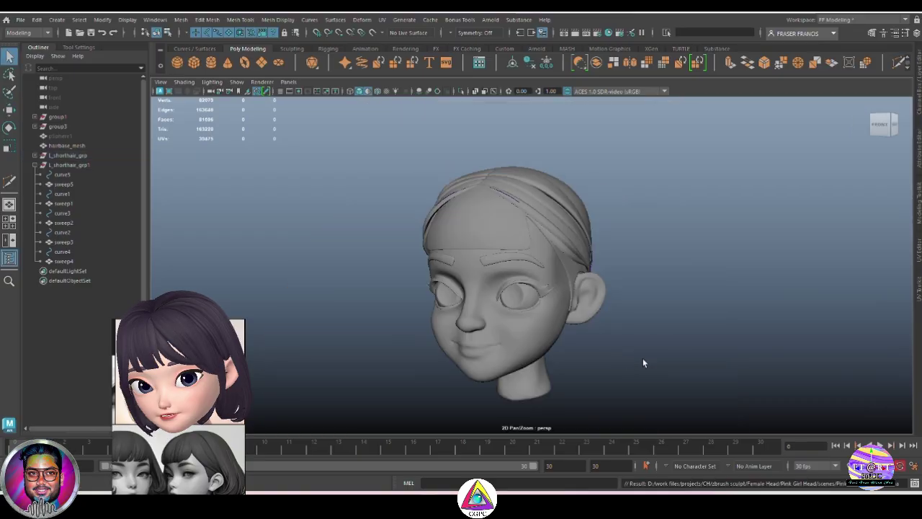
# Draw a new guide curve on the live hair base mesh from the top parting down behind the ear
pyautogui.moveTo(678, 340)
pyautogui.keyDown('alt'); pyautogui.mouseDown()
pyautogui.moveTo(500, 144)
pyautogui.moveTo(630, 389)
pyautogui.moveTo(670, 322)
pyautogui.mouseUp(); pyautogui.keyUp('alt')
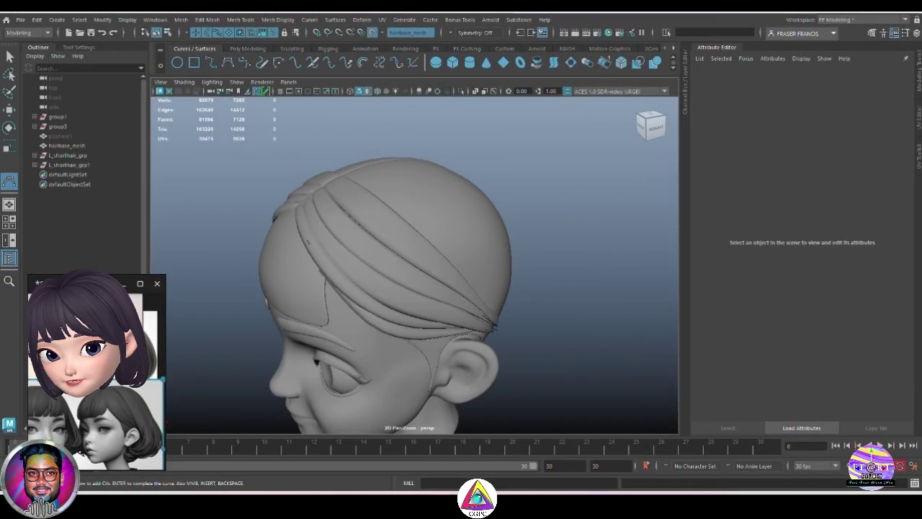
pyautogui.keyDown('alt'); pyautogui.moveTo(552, 305); pyautogui.dragTo(364, 193); pyautogui.keyUp('alt')
pyautogui.click(363, 193)
pyautogui.click(373, 195)
pyautogui.click(391, 204)
pyautogui.keyDown('alt'); pyautogui.moveTo(539, 269); pyautogui.dragTo(497, 261); pyautogui.keyUp('alt')
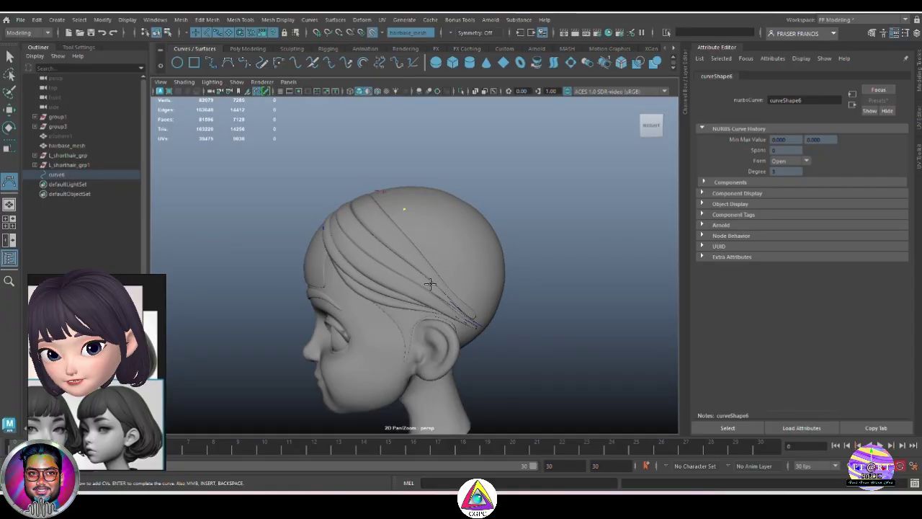
pyautogui.keyDown('alt'); pyautogui.moveTo(546, 301); pyautogui.dragTo(439, 278); pyautogui.keyUp('alt')
pyautogui.keyDown('alt'); pyautogui.moveTo(565, 325); pyautogui.dragTo(449, 347); pyautogui.keyUp('alt')
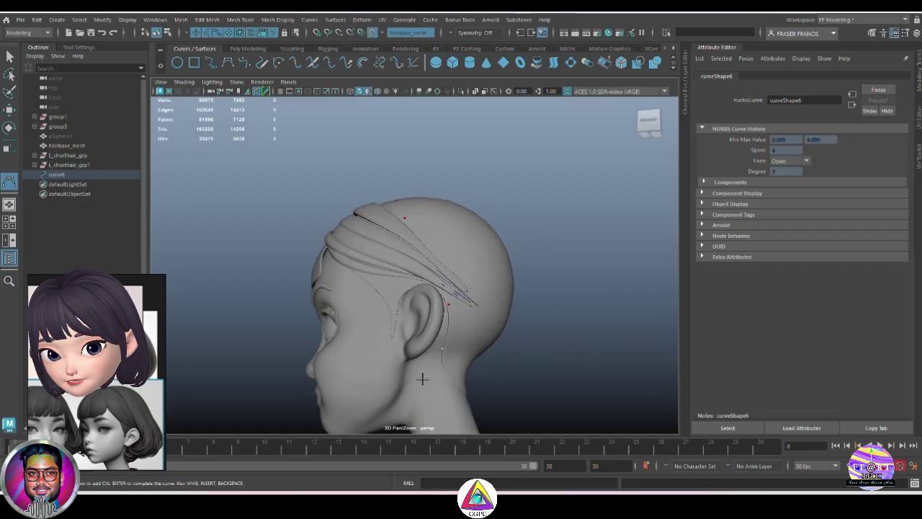
pyautogui.press('q')
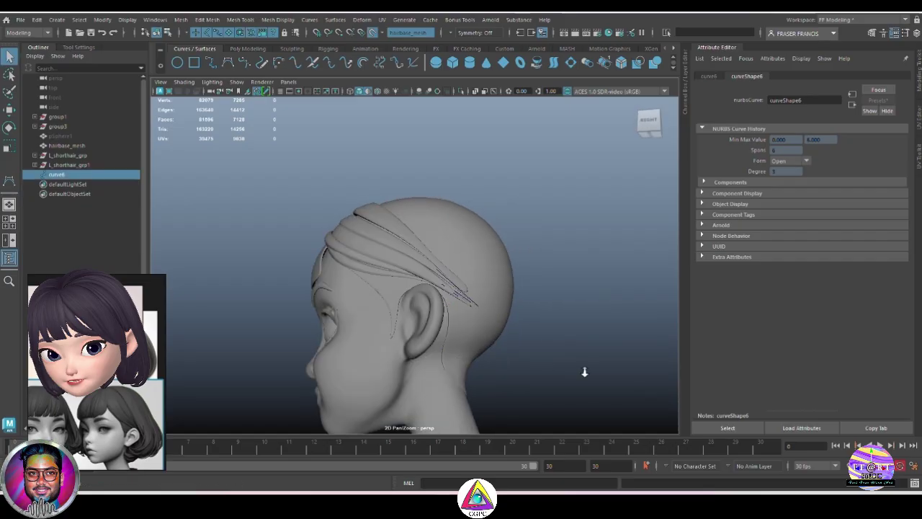
# Turn off the live surface and prepare the new guide curve's control vertices for moving in wireframe
pyautogui.press('4')
pyautogui.keyDown('alt'); pyautogui.moveTo(582, 372); pyautogui.dragTo(469, 306); pyautogui.keyUp('alt')
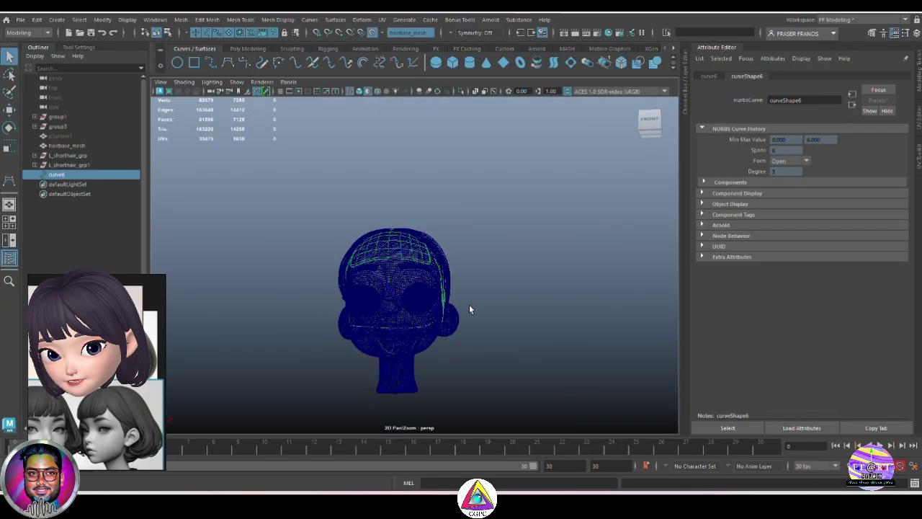
pyautogui.click(373, 33)
pyautogui.keyDown('alt'); pyautogui.moveTo(479, 252); pyautogui.dragTo(542, 290); pyautogui.keyUp('alt')
pyautogui.moveTo(541, 291); pyautogui.dragTo(484, 291, button='right')
pyautogui.moveTo(515, 310)
pyautogui.keyDown('alt'); pyautogui.mouseDown()
pyautogui.moveTo(472, 345)
pyautogui.moveTo(337, 306)
pyautogui.mouseUp(); pyautogui.keyUp('alt')
pyautogui.press('w')
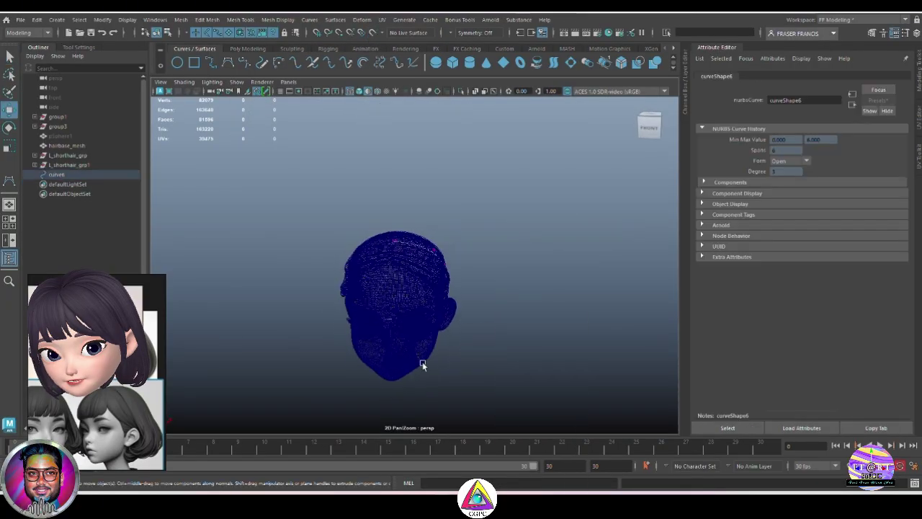
# Move the new guide curve's lower control vertices outward beside the ear, checking their placement in the front view
pyautogui.moveTo(408, 329)
pyautogui.mouseDown()
pyautogui.moveTo(483, 335)
pyautogui.moveTo(430, 399)
pyautogui.moveTo(429, 370)
pyautogui.mouseUp()
pyautogui.press('5')
pyautogui.press('4')
pyautogui.moveTo(356, 362); pyautogui.dragTo(334, 362)
pyautogui.moveTo(425, 388); pyautogui.dragTo(313, 359)
pyautogui.press('space')
pyautogui.moveTo(448, 346); pyautogui.dragTo(468, 365)
pyautogui.press('space')
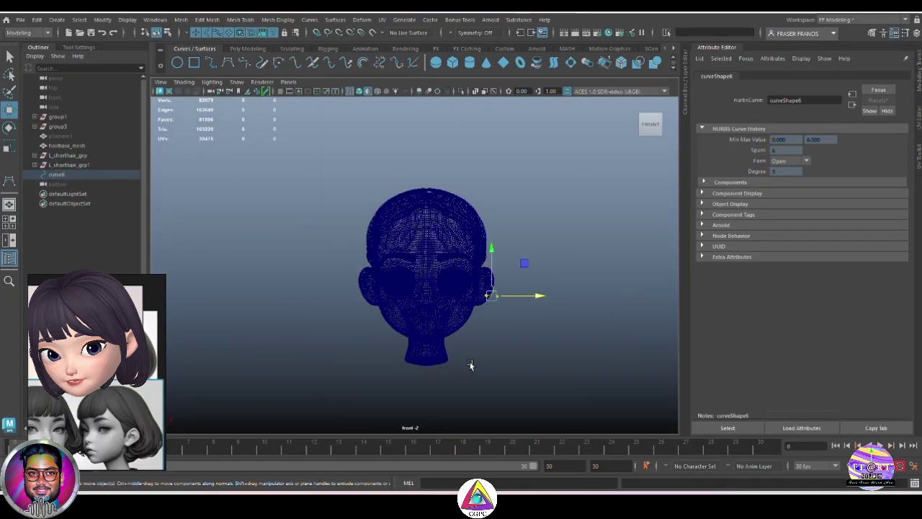
pyautogui.press('5')
pyautogui.keyDown('alt'); pyautogui.moveTo(470, 365); pyautogui.dragTo(597, 378, button='right'); pyautogui.keyUp('alt')
pyautogui.keyDown('alt'); pyautogui.moveTo(597, 378); pyautogui.dragTo(539, 372, button='middle'); pyautogui.keyUp('alt')
# Lower the control vertex at the bottom tip of the new guide curve beside the ear
pyautogui.press('space')
pyautogui.moveTo(524, 367)
pyautogui.mouseDown()
pyautogui.moveTo(512, 337)
pyautogui.moveTo(509, 352)
pyautogui.mouseUp()
pyautogui.click(509, 351)
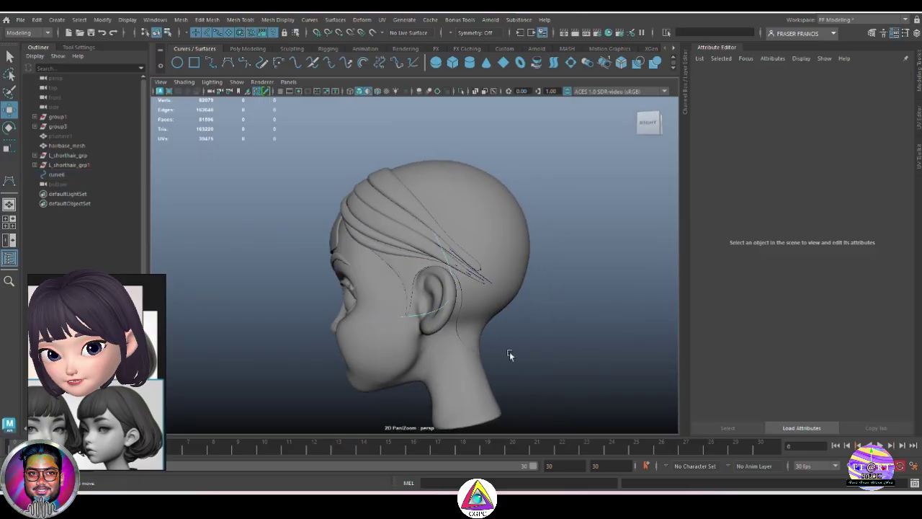
pyautogui.moveTo(387, 298); pyautogui.dragTo(412, 331)
pyautogui.moveTo(399, 273); pyautogui.dragTo(401, 300)
# Adjust the new guide curve's upper control vertices so it arcs just above the crown from the parting
pyautogui.moveTo(360, 344); pyautogui.dragTo(409, 223)
pyautogui.moveTo(399, 165); pyautogui.dragTo(399, 169)
pyautogui.keyDown('alt'); pyautogui.moveTo(497, 238); pyautogui.dragTo(453, 243); pyautogui.keyUp('alt')
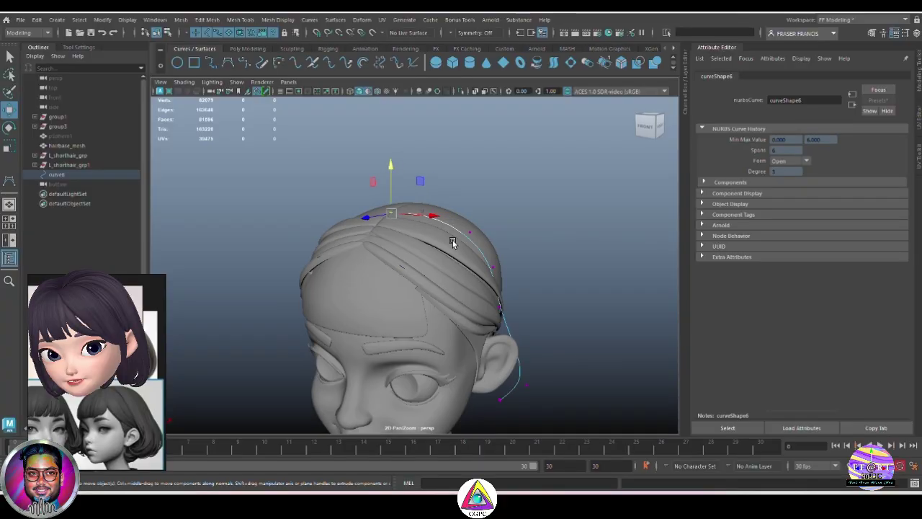
pyautogui.moveTo(433, 212); pyautogui.dragTo(463, 211)
pyautogui.moveTo(422, 177); pyautogui.dragTo(422, 175)
pyautogui.moveTo(466, 208); pyautogui.dragTo(457, 210)
pyautogui.moveTo(369, 195); pyautogui.dragTo(401, 223)
pyautogui.moveTo(391, 176); pyautogui.dragTo(393, 177)
pyautogui.keyDown('alt'); pyautogui.moveTo(463, 230); pyautogui.dragTo(441, 207); pyautogui.keyUp('alt')
pyautogui.moveTo(458, 178); pyautogui.dragTo(458, 180)
# Pull the new guide curve's lowest control vertex inward toward the jaw in the front view
pyautogui.press('space')
pyautogui.press('space')
pyautogui.moveTo(468, 317); pyautogui.dragTo(491, 338)
pyautogui.moveTo(523, 328); pyautogui.dragTo(507, 327)
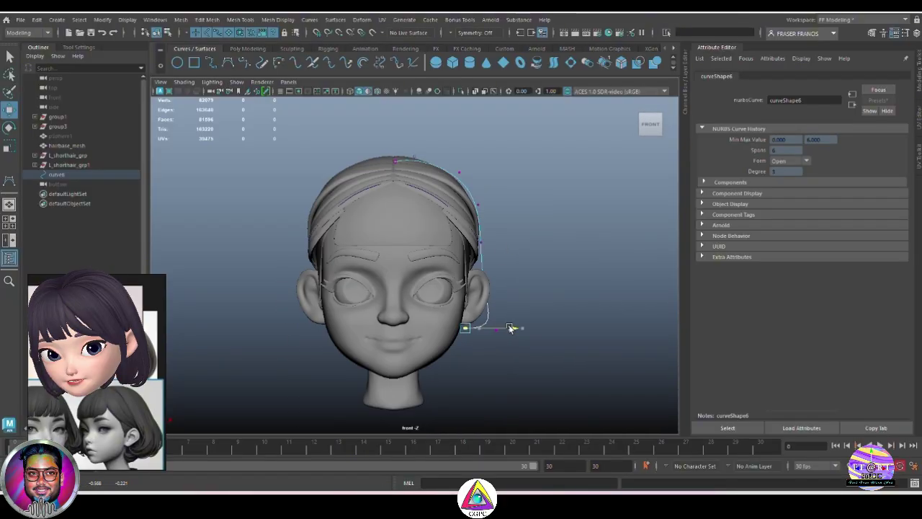
# Move the guide curve's bottom control vertex inward toward the neck, using soft selection in the perspective view
pyautogui.press('space')
pyautogui.keyDown('alt'); pyautogui.moveTo(515, 360); pyautogui.dragTo(344, 330); pyautogui.keyUp('alt')
pyautogui.press('space')
pyautogui.press('b')
pyautogui.moveTo(479, 380); pyautogui.dragTo(501, 393)
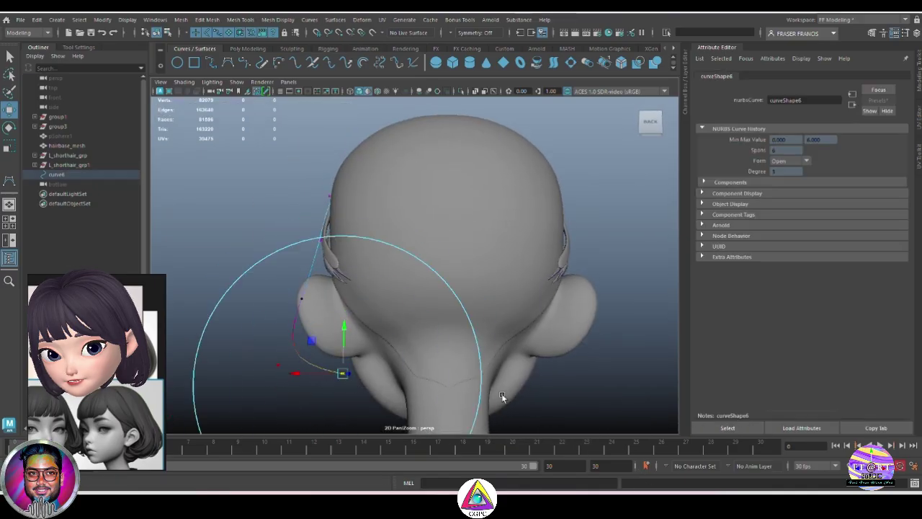
pyautogui.moveTo(296, 374); pyautogui.dragTo(455, 313)
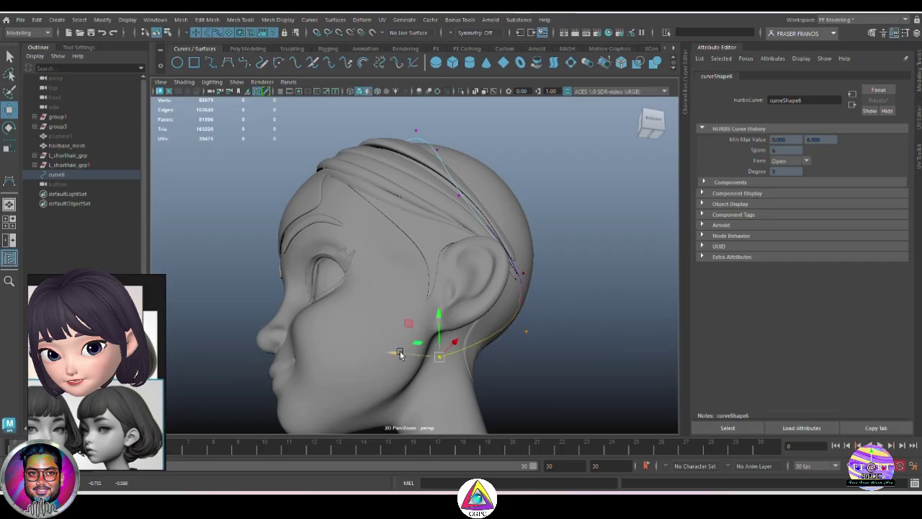
# Push the guide curve's control vertices above and beside the ear slightly outward, viewed from behind the head
pyautogui.click(516, 376)
pyautogui.keyDown('alt'); pyautogui.moveTo(516, 376); pyautogui.dragTo(373, 333); pyautogui.keyUp('alt')
pyautogui.click(520, 344)
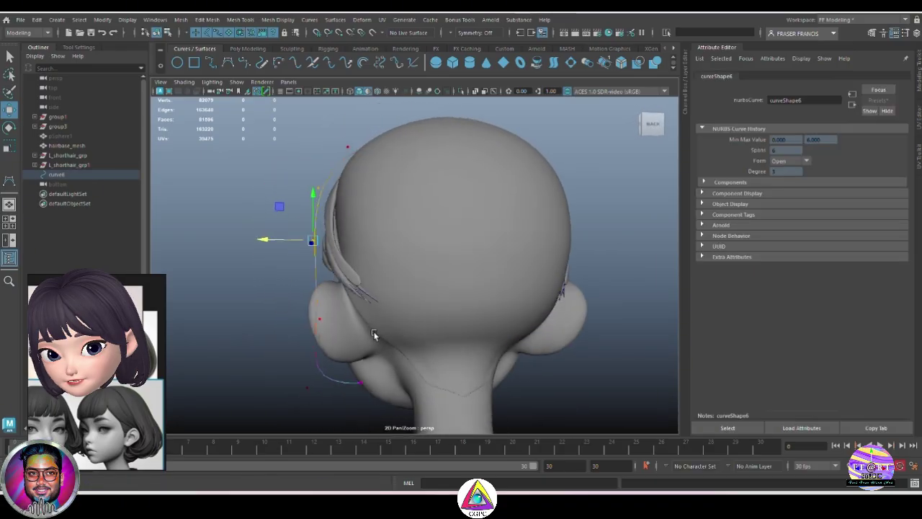
pyautogui.moveTo(269, 240); pyautogui.dragTo(262, 244)
pyautogui.click(318, 319)
pyautogui.moveTo(296, 323); pyautogui.dragTo(291, 325)
pyautogui.keyDown('alt'); pyautogui.moveTo(294, 325); pyautogui.dragTo(609, 353); pyautogui.keyUp('alt')
# Leave component mode and sweep the side guide curve into a mesh, replacing its settings with the stylisedhair02 preset
pyautogui.press('q')
pyautogui.press('F8')
pyautogui.press('F8')
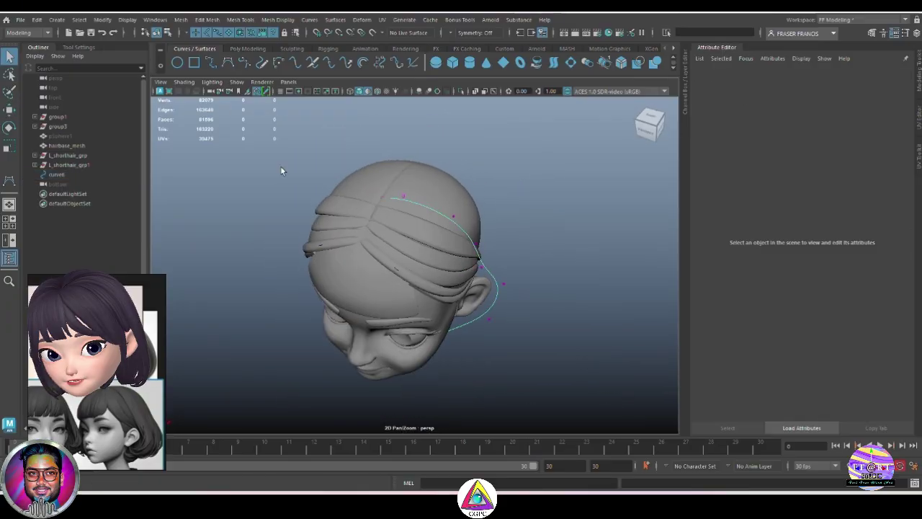
pyautogui.click(389, 190)
pyautogui.click(484, 266)
pyautogui.click(495, 297)
pyautogui.keyDown('alt'); pyautogui.moveTo(495, 296); pyautogui.dragTo(524, 333); pyautogui.keyUp('alt')
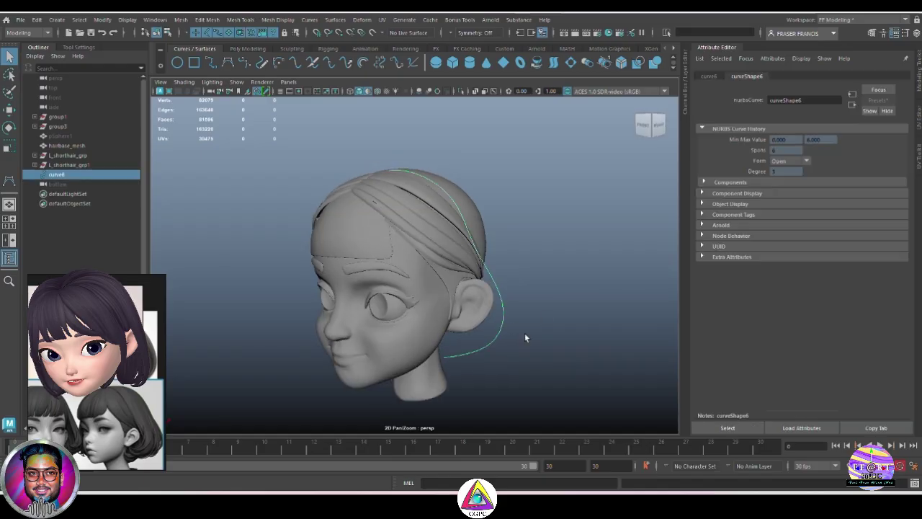
pyautogui.click(248, 48)
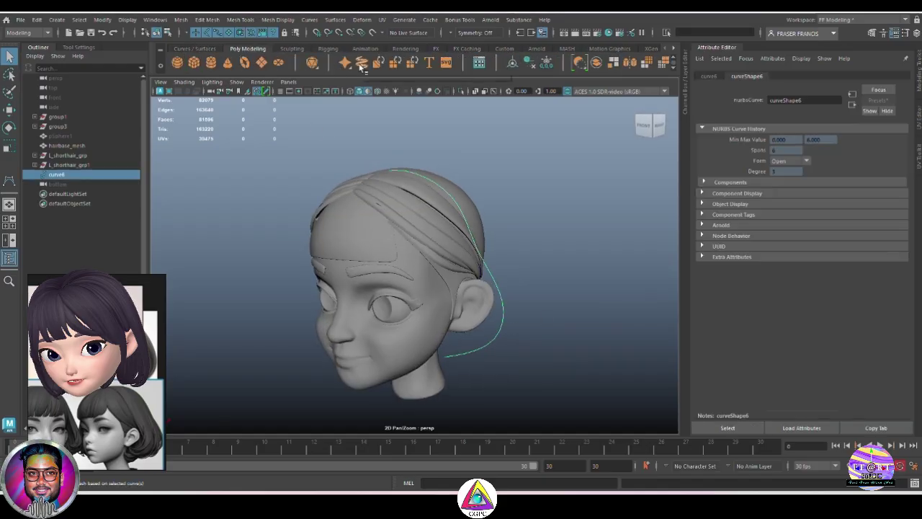
pyautogui.click(361, 63)
pyautogui.click(884, 101)
pyautogui.moveTo(873, 175)
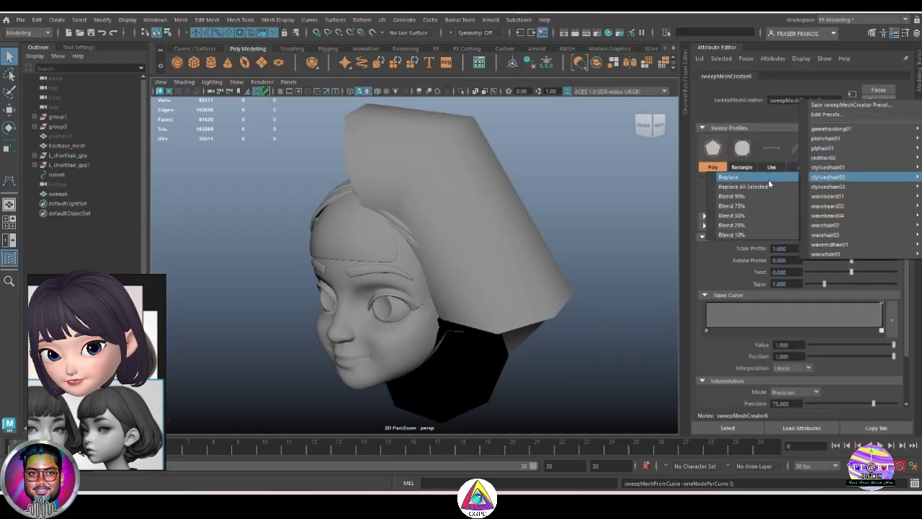
pyautogui.click(767, 179)
# Set the new strand's Scale Profile to 0.246 and its taper curve's starting value to 0.780
pyautogui.keyDown('alt'); pyautogui.moveTo(595, 267); pyautogui.dragTo(573, 277); pyautogui.keyUp('alt')
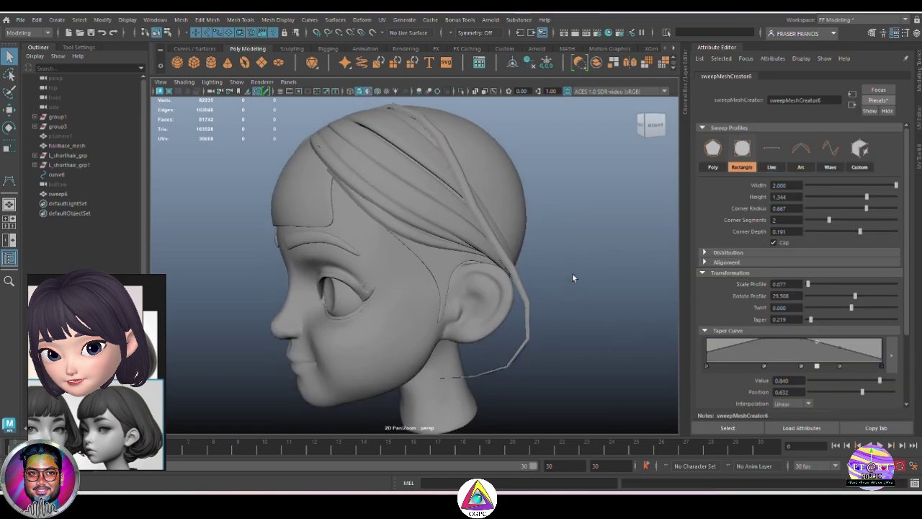
pyautogui.keyDown('alt'); pyautogui.moveTo(590, 316); pyautogui.dragTo(582, 317); pyautogui.keyUp('alt')
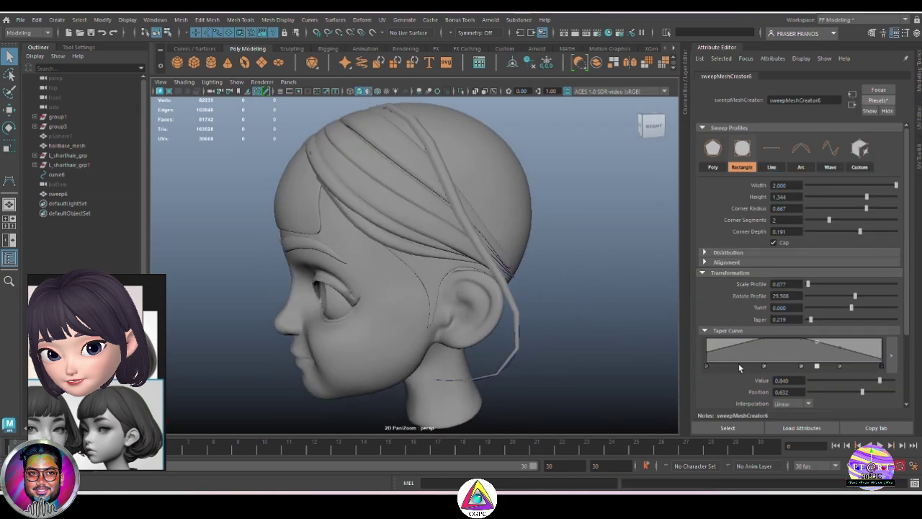
pyautogui.keyDown('alt'); pyautogui.moveTo(652, 328); pyautogui.dragTo(592, 306); pyautogui.keyUp('alt')
pyautogui.moveTo(807, 284); pyautogui.dragTo(810, 284)
pyautogui.keyDown('alt'); pyautogui.moveTo(613, 360); pyautogui.dragTo(627, 339); pyautogui.keyUp('alt')
pyautogui.click(705, 346)
# Set the strand's Scale Profile to 0.164 and Width to 4, reverting a trial reduction of its Height
pyautogui.moveTo(866, 196); pyautogui.dragTo(814, 215)
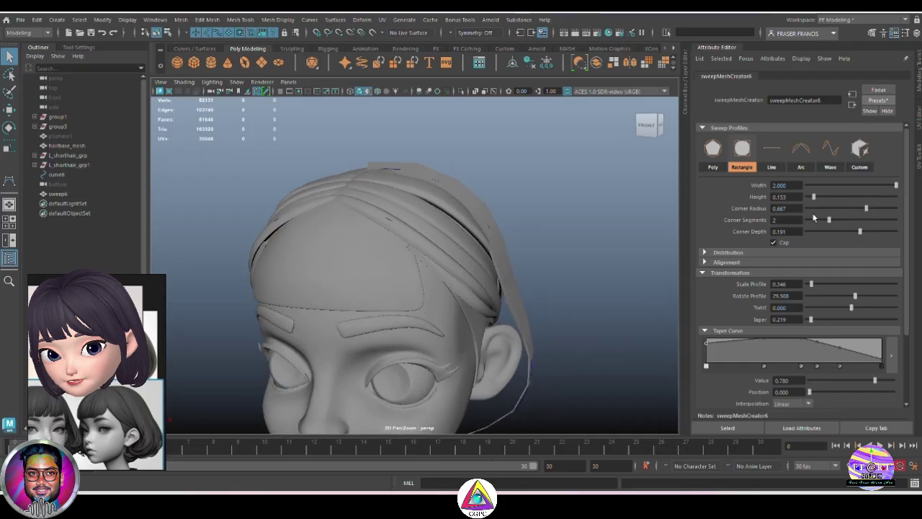
pyautogui.hotkey('ctrl', 'z')
pyautogui.keyDown('alt'); pyautogui.moveTo(619, 288); pyautogui.dragTo(566, 285); pyautogui.keyUp('alt')
pyautogui.moveTo(810, 287); pyautogui.dragTo(808, 287)
pyautogui.keyDown('alt'); pyautogui.moveTo(634, 288); pyautogui.dragTo(634, 309); pyautogui.keyUp('alt')
pyautogui.write('4')
pyautogui.press('Return')
# Set the strand's Rotate Profile to 9.836, and lower its first taper point while shifting it slightly along the curve
pyautogui.keyDown('alt'); pyautogui.moveTo(497, 303); pyautogui.dragTo(619, 310); pyautogui.keyUp('alt')
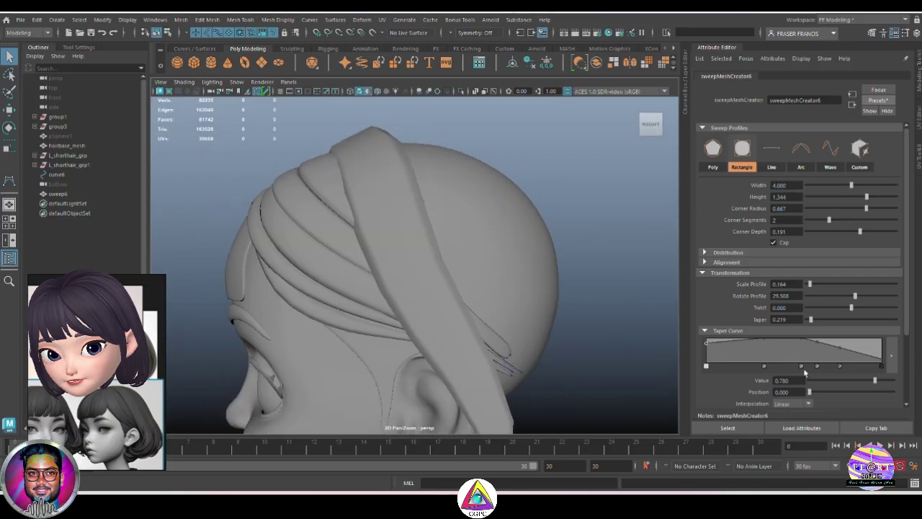
pyautogui.scroll(-1, 810, 374)
pyautogui.moveTo(858, 268); pyautogui.dragTo(851, 266)
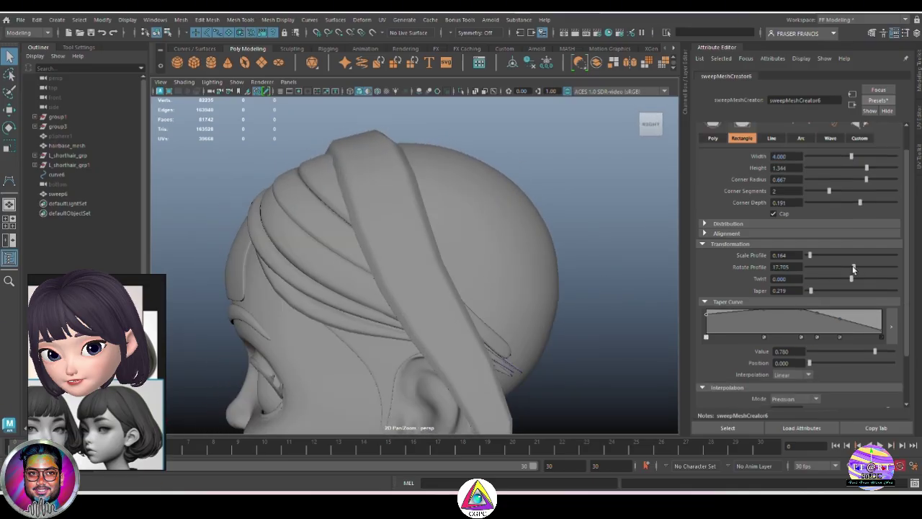
pyautogui.moveTo(648, 259)
pyautogui.keyDown('alt'); pyautogui.mouseDown()
pyautogui.moveTo(633, 244)
pyautogui.moveTo(652, 259)
pyautogui.mouseUp(); pyautogui.keyUp('alt')
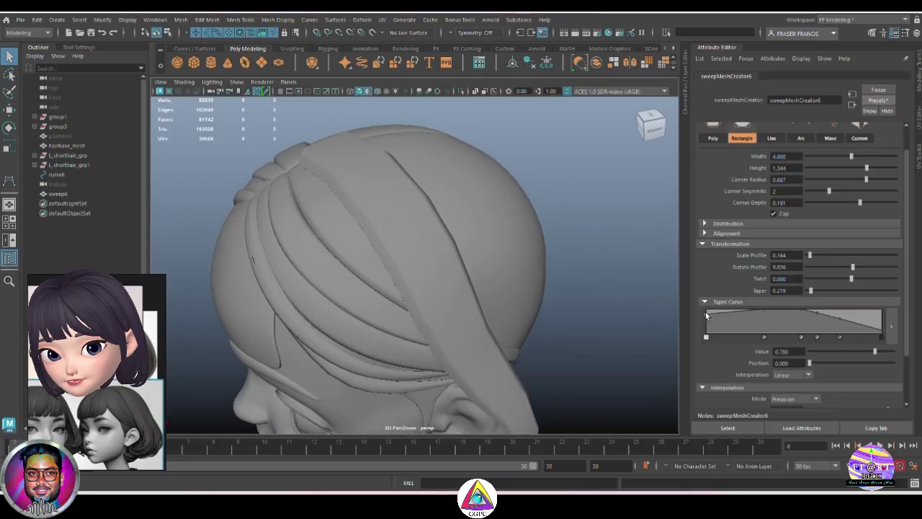
pyautogui.moveTo(705, 315)
pyautogui.mouseDown()
pyautogui.moveTo(707, 328)
pyautogui.moveTo(717, 323)
pyautogui.mouseUp()
pyautogui.keyDown('alt'); pyautogui.moveTo(548, 317); pyautogui.dragTo(465, 304); pyautogui.keyUp('alt')
pyautogui.click(607, 305)
pyautogui.keyDown('alt'); pyautogui.moveTo(465, 304); pyautogui.dragTo(582, 319, button='right'); pyautogui.keyUp('alt')
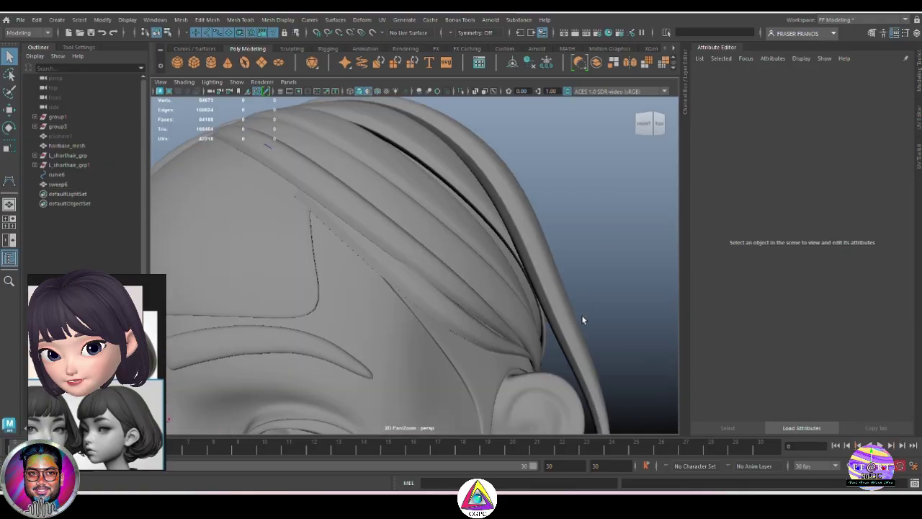
# Save the strand's sweep settings as an attribute preset named "stylised hair02.1"
pyautogui.click(567, 319)
pyautogui.click(878, 100)
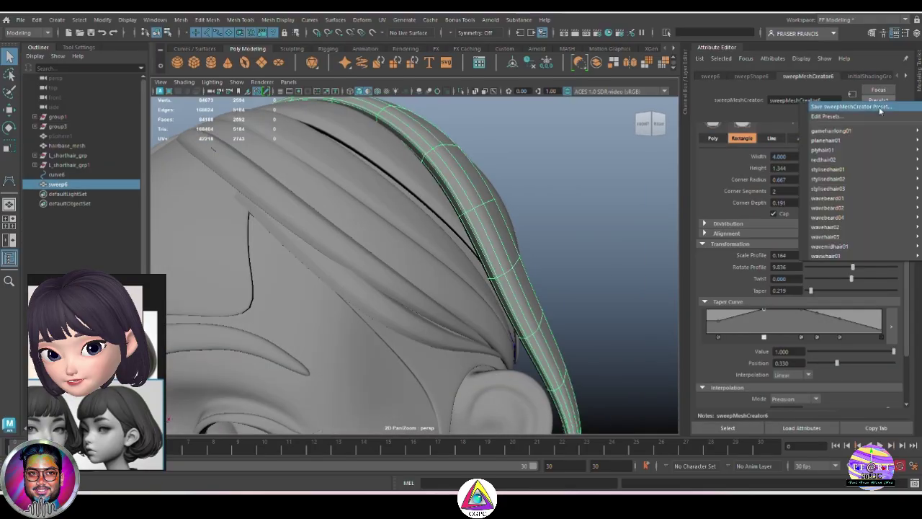
pyautogui.click(864, 107)
pyautogui.write('stylised hair02.1')
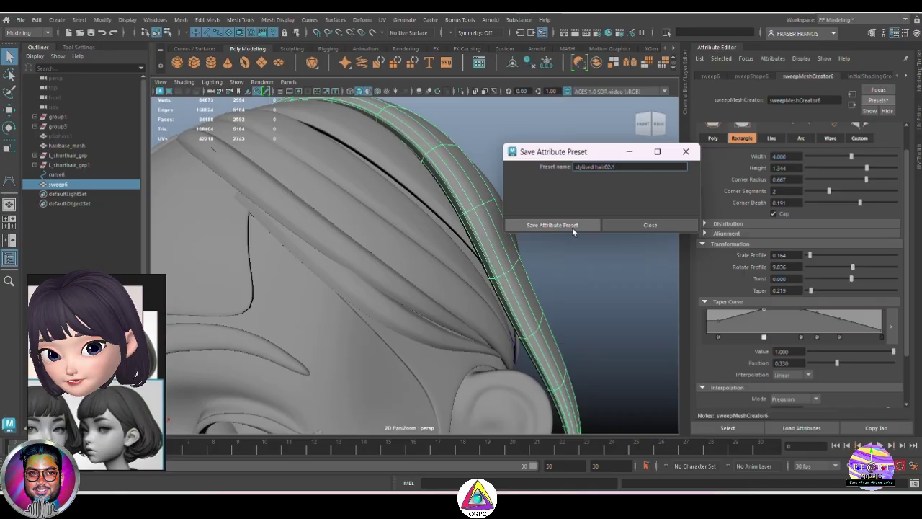
pyautogui.click(571, 227)
pyautogui.click(646, 237)
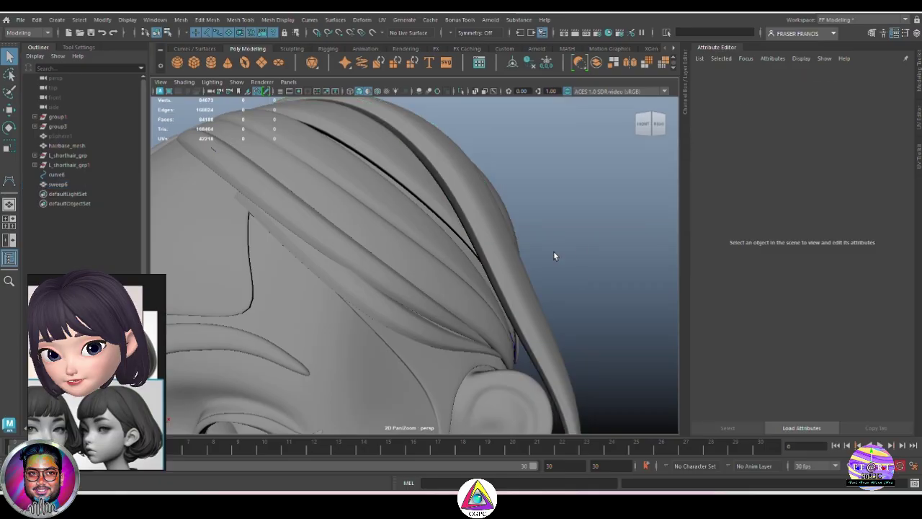
# Duplicate the guide curve of the new side strand
pyautogui.scroll(-5, 553, 256)
pyautogui.keyDown('alt'); pyautogui.moveTo(553, 255); pyautogui.dragTo(552, 282); pyautogui.keyUp('alt')
pyautogui.click(64, 176)
pyautogui.keyDown('alt'); pyautogui.moveTo(574, 357); pyautogui.dragTo(611, 352); pyautogui.keyUp('alt')
pyautogui.hotkey('ctrl', 'd')
# Snap the duplicated curve's pivot to its top end at the parting, using wireframe display for the placement
pyautogui.press('w')
pyautogui.press('4')
pyautogui.scroll(-2, 591, 348)
pyautogui.scroll(3, 586, 340)
pyautogui.press('d')
pyautogui.press('v')
pyautogui.moveTo(373, 309); pyautogui.dragTo(329, 149)
pyautogui.keyDown('alt'); pyautogui.moveTo(490, 193); pyautogui.dragTo(484, 214); pyautogui.keyUp('alt')
pyautogui.scroll(5, 483, 245)
pyautogui.keyDown('alt'); pyautogui.moveTo(481, 267); pyautogui.dragTo(482, 286); pyautogui.keyUp('alt')
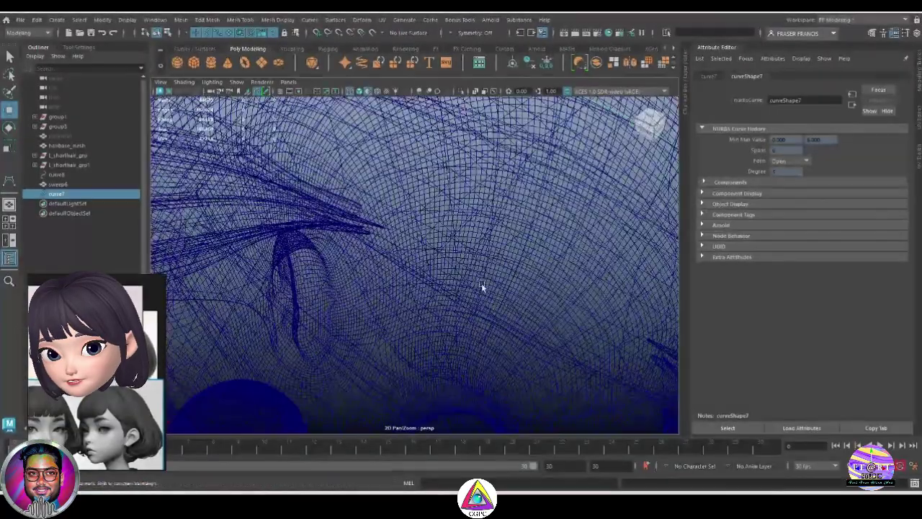
pyautogui.scroll(-5, 481, 286)
pyautogui.scroll(-3, 443, 324)
pyautogui.press('5')
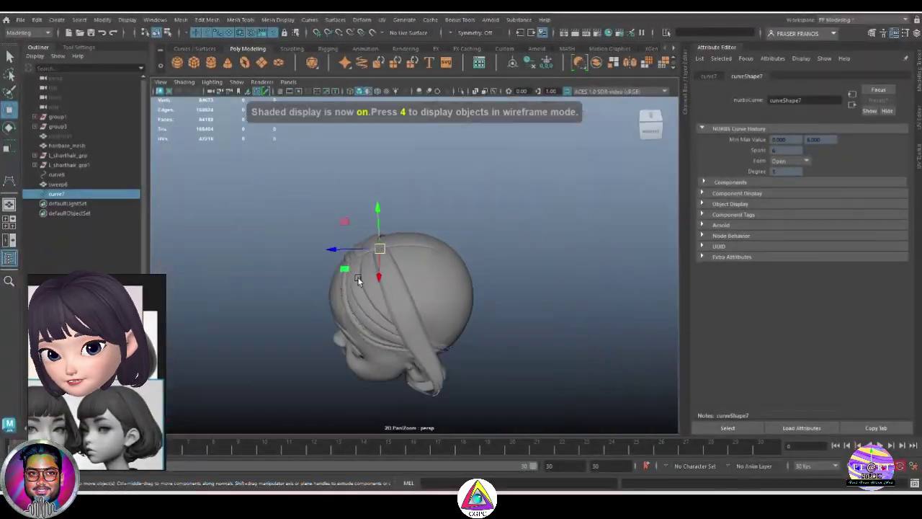
# Rotate the duplicated curve about its top end and move it backward along the parting, behind the first side strand
pyautogui.moveTo(359, 280)
pyautogui.keyDown('alt'); pyautogui.mouseDown()
pyautogui.moveTo(498, 291)
pyautogui.moveTo(490, 293)
pyautogui.mouseUp(); pyautogui.keyUp('alt')
pyautogui.scroll(3, 432, 296)
pyautogui.press('e')
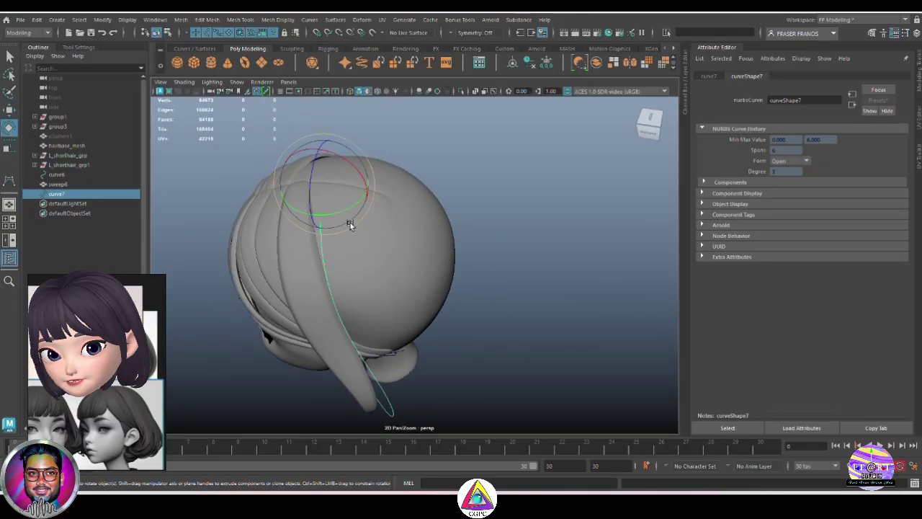
pyautogui.keyDown('alt'); pyautogui.moveTo(350, 223); pyautogui.dragTo(331, 218); pyautogui.keyUp('alt')
pyautogui.click(512, 325)
pyautogui.scroll(-3, 393, 334)
pyautogui.click(393, 334)
pyautogui.press('w')
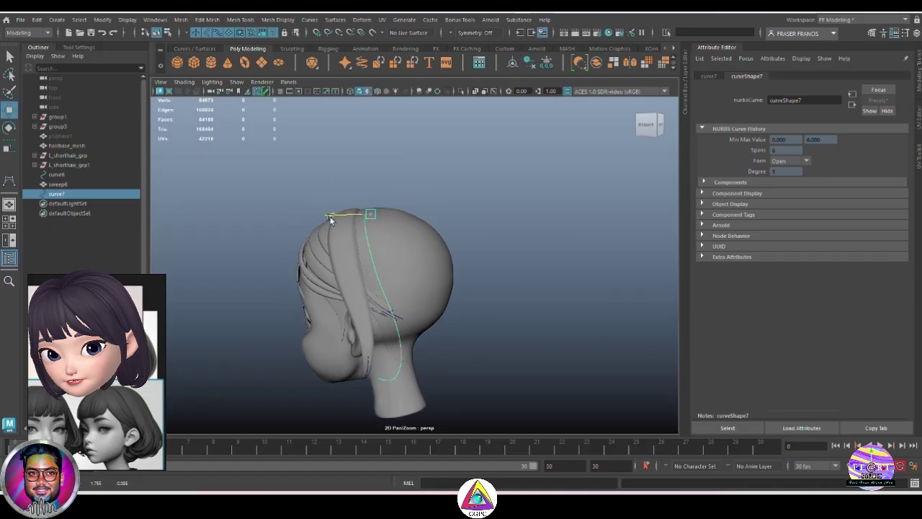
pyautogui.keyDown('alt'); pyautogui.moveTo(368, 166); pyautogui.dragTo(521, 288); pyautogui.keyUp('alt')
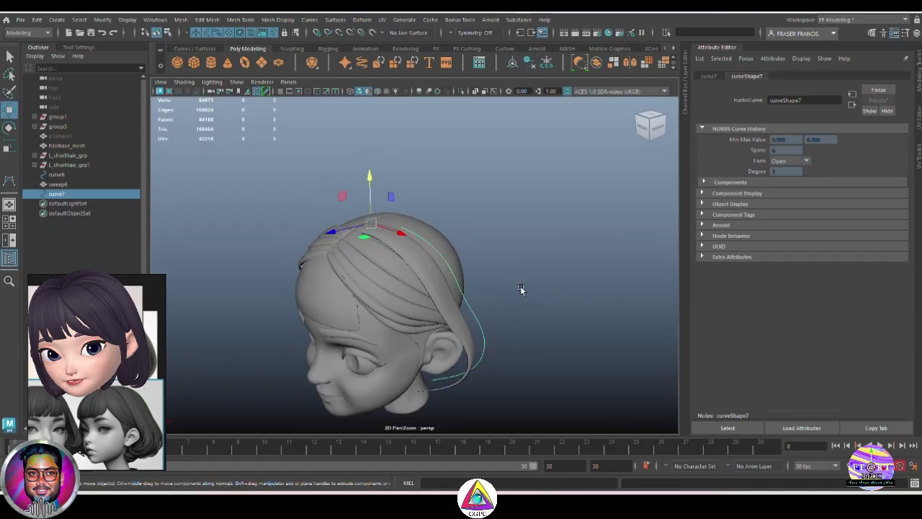
# Sweep the duplicated curve into a second strand with the stylisedhair02.1 preset and preview it smoothed
pyautogui.click(361, 63)
pyautogui.click(878, 101)
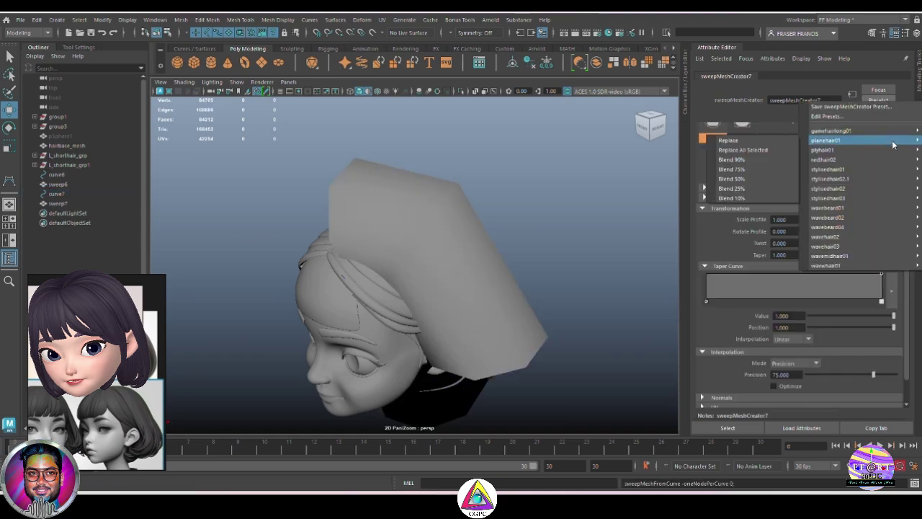
pyautogui.moveTo(857, 178)
pyautogui.click(738, 177)
pyautogui.scroll(4, 557, 296)
pyautogui.keyDown('alt'); pyautogui.moveTo(556, 296); pyautogui.dragTo(461, 284); pyautogui.keyUp('alt')
pyautogui.click(550, 262)
pyautogui.press('3')
# Adjust the root control vertices of the second strand's curve so it starts at the parting beside the first strand
pyautogui.click(56, 194)
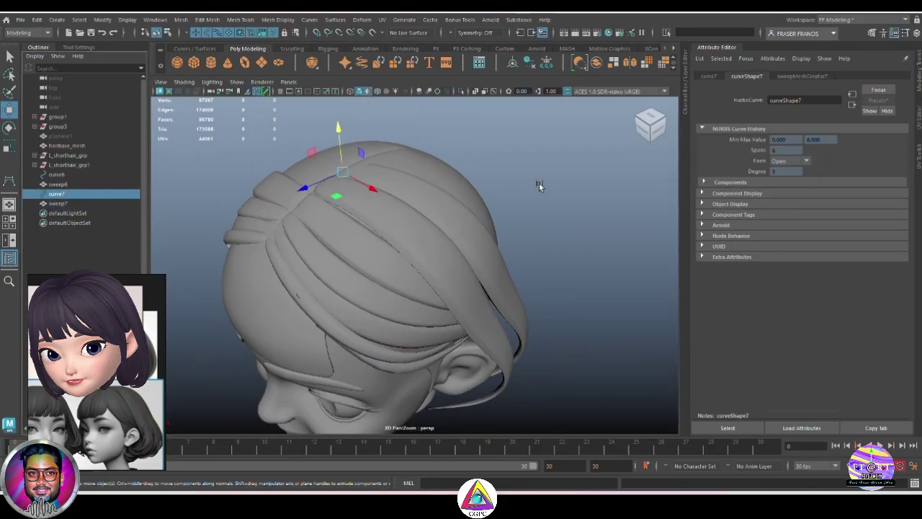
pyautogui.moveTo(538, 185); pyautogui.dragTo(490, 186, button='right')
pyautogui.keyDown('alt'); pyautogui.moveTo(490, 186); pyautogui.dragTo(533, 216); pyautogui.keyUp('alt')
pyautogui.moveTo(430, 223); pyautogui.dragTo(474, 269)
pyautogui.moveTo(397, 217); pyautogui.dragTo(445, 278)
pyautogui.scroll(5, 447, 302)
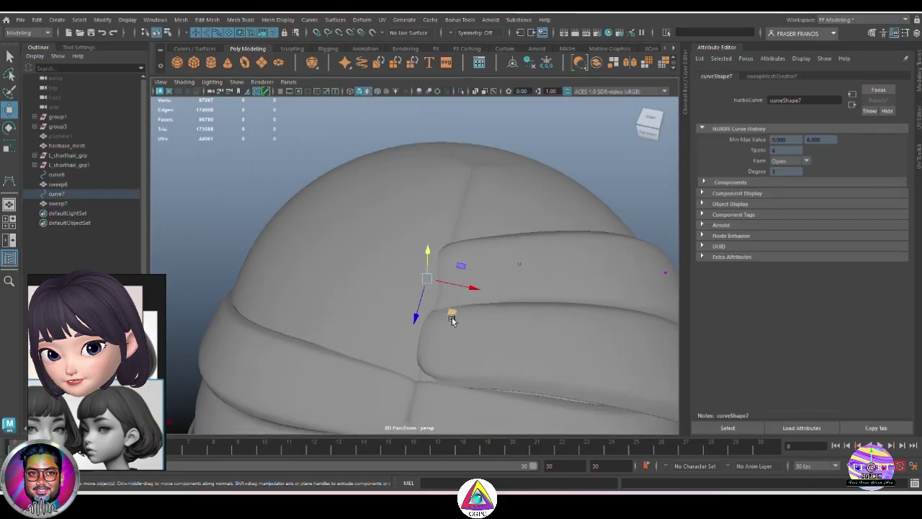
pyautogui.keyDown('alt'); pyautogui.moveTo(451, 315); pyautogui.dragTo(385, 228); pyautogui.keyUp('alt')
pyautogui.click(385, 228)
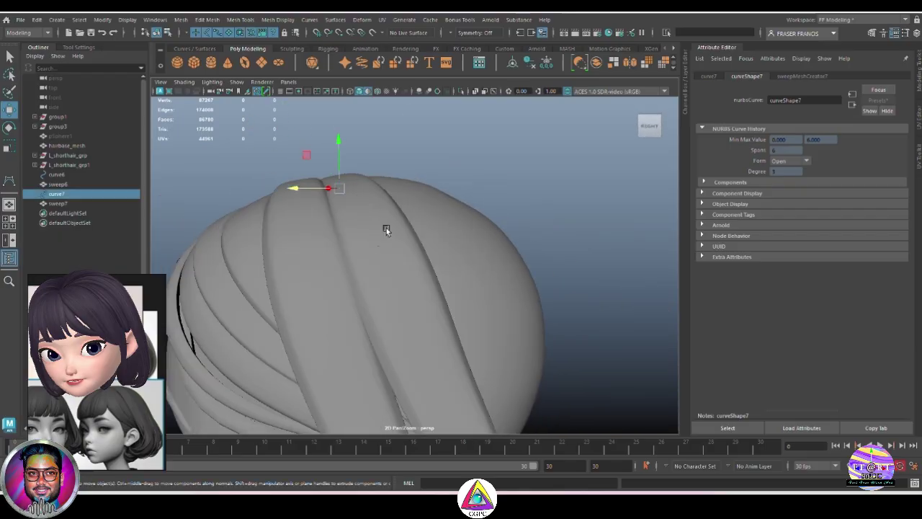
# Set the second strand's first taper point to value 0.660 at position 0.080, and its Rotate Profile to 5.902
pyautogui.click(807, 76)
pyautogui.moveTo(717, 322); pyautogui.dragTo(720, 316)
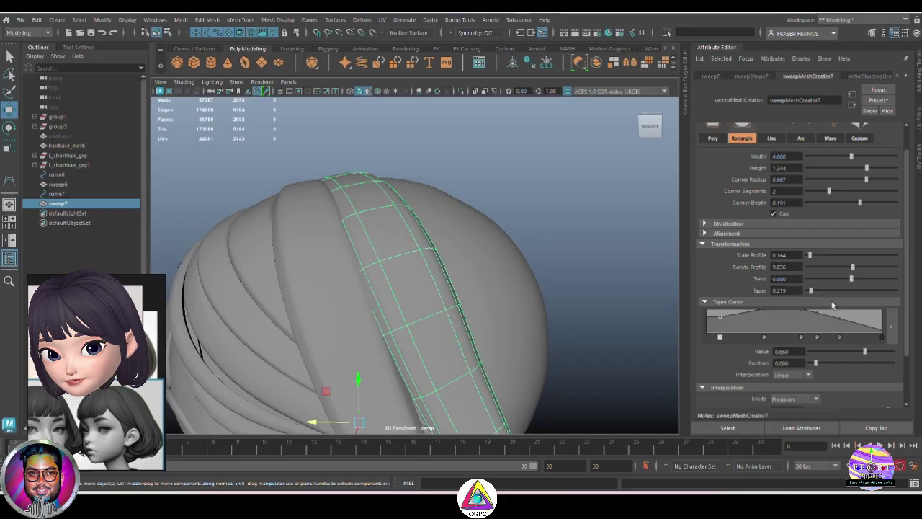
pyautogui.scroll(-6, 536, 330)
pyautogui.click(536, 330)
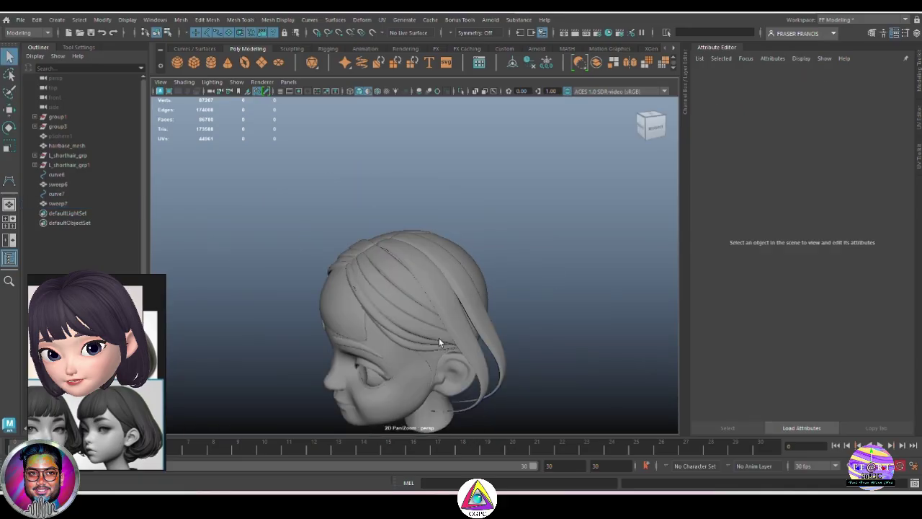
# Duplicate the second strand's guide curve and move the copy forward between the two side strands
pyautogui.click(432, 262)
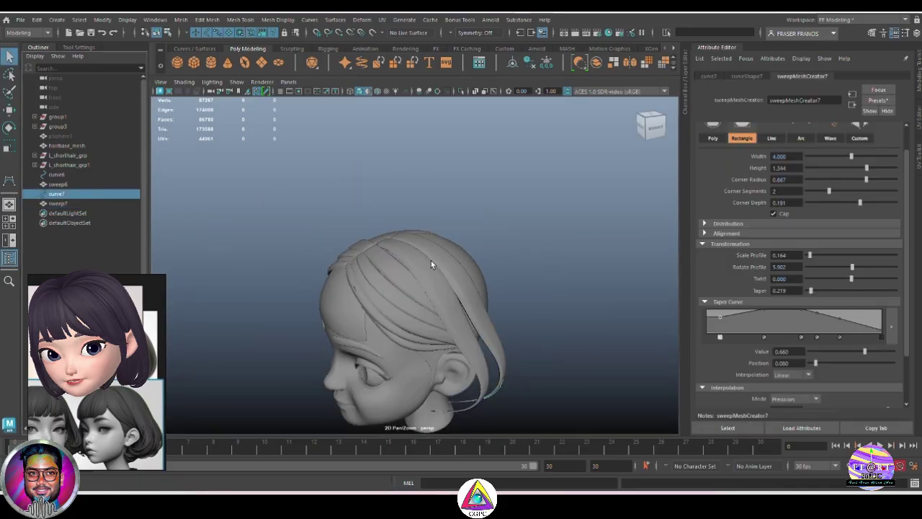
pyautogui.hotkey('ctrl', 'd')
pyautogui.press('w')
pyautogui.keyDown('alt'); pyautogui.moveTo(554, 286); pyautogui.dragTo(531, 298); pyautogui.keyUp('alt')
pyautogui.keyDown('alt'); pyautogui.moveTo(358, 295); pyautogui.dragTo(353, 253); pyautogui.keyUp('alt')
pyautogui.keyDown('alt'); pyautogui.moveTo(353, 253); pyautogui.dragTo(515, 339, button='right'); pyautogui.keyUp('alt')
pyautogui.keyDown('alt'); pyautogui.moveTo(516, 339); pyautogui.dragTo(489, 286, button='middle'); pyautogui.keyUp('alt')
# Rotate and scale the in-between curve so it fills the gap behind the two side strands
pyautogui.press('e')
pyautogui.keyDown('alt'); pyautogui.moveTo(372, 163); pyautogui.dragTo(474, 312); pyautogui.keyUp('alt')
pyautogui.press('r')
pyautogui.keyDown('alt'); pyautogui.moveTo(348, 157); pyautogui.dragTo(510, 239); pyautogui.keyUp('alt')
# Sweep the in-between curve into a strand, replacing its settings with the stylisedhair02.1 preset
pyautogui.click(378, 64)
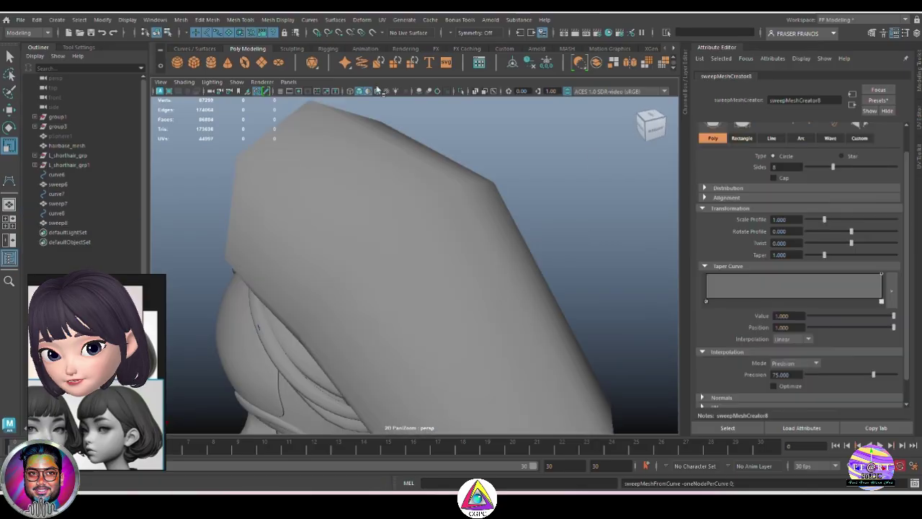
pyautogui.click(877, 101)
pyautogui.click(756, 179)
pyautogui.keyDown('alt'); pyautogui.moveTo(576, 253); pyautogui.dragTo(895, 138); pyautogui.keyUp('alt')
pyautogui.click(878, 101)
pyautogui.click(756, 181)
pyautogui.keyDown('alt'); pyautogui.moveTo(572, 262); pyautogui.dragTo(599, 281); pyautogui.keyUp('alt')
pyautogui.scroll(-5, 598, 282)
pyautogui.keyDown('alt'); pyautogui.moveTo(497, 267); pyautogui.dragTo(463, 253); pyautogui.keyUp('alt')
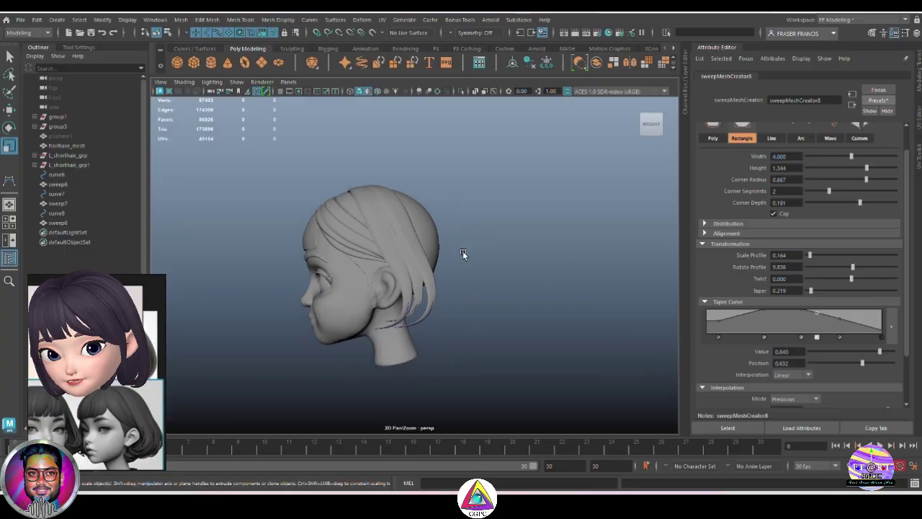
# Widen the in-between strand by reshaping its taper curve, setting one point to value 1.000 at position 0.602
pyautogui.scroll(3, 463, 253)
pyautogui.click(421, 306)
pyautogui.click(810, 76)
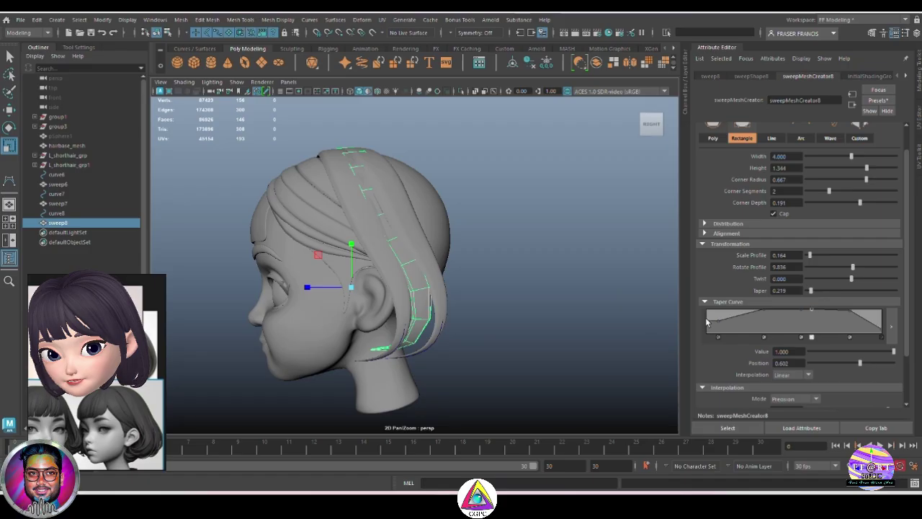
pyautogui.moveTo(707, 333); pyautogui.dragTo(706, 328)
pyautogui.keyDown('alt'); pyautogui.moveTo(574, 265); pyautogui.dragTo(530, 270); pyautogui.keyUp('alt')
pyautogui.click(558, 277)
pyautogui.click(397, 278)
pyautogui.click(542, 304)
# Duplicate the in-between strand's guide curve and rotate the copy about its top end at the parting
pyautogui.keyDown('alt'); pyautogui.moveTo(543, 304); pyautogui.dragTo(453, 187); pyautogui.keyUp('alt')
pyautogui.scroll(2, 539, 294)
pyautogui.click(67, 213)
pyautogui.hotkey('ctrl', 'd')
pyautogui.press('e')
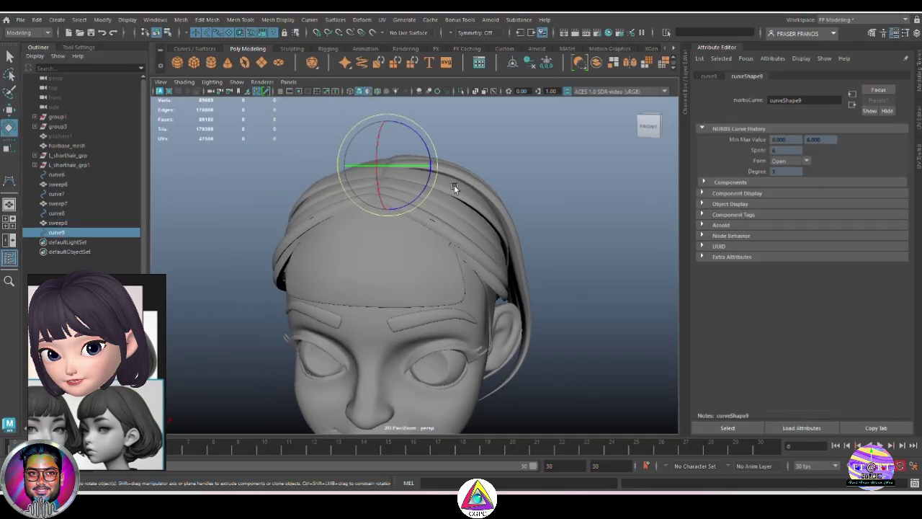
pyautogui.keyDown('alt'); pyautogui.moveTo(435, 151); pyautogui.dragTo(409, 208); pyautogui.keyUp('alt')
# Move and rotate the duplicated guide curve so it lies along the gap between the in-between strand and the rear side strand
pyautogui.press('w')
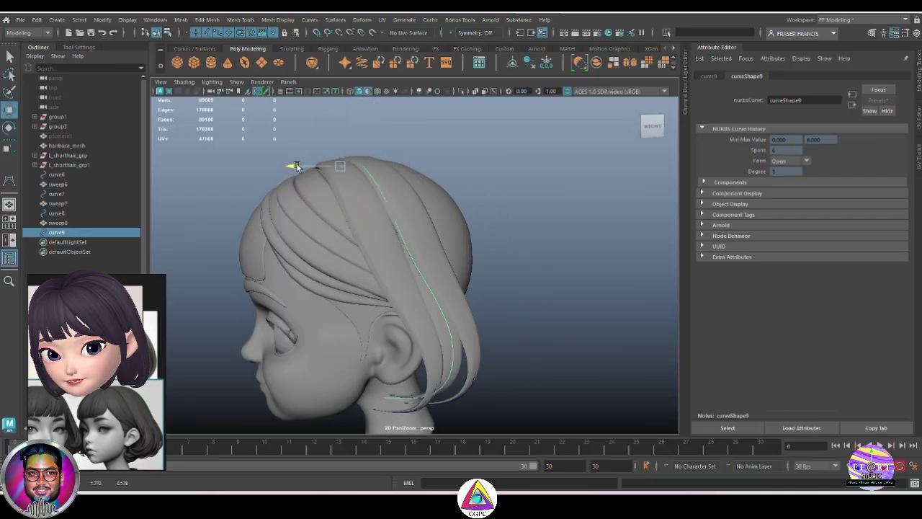
pyautogui.keyDown('alt'); pyautogui.moveTo(296, 166); pyautogui.dragTo(349, 152); pyautogui.keyUp('alt')
pyautogui.moveTo(329, 194); pyautogui.dragTo(351, 180)
pyautogui.keyDown('alt'); pyautogui.moveTo(563, 271); pyautogui.dragTo(339, 244); pyautogui.keyUp('alt')
pyautogui.press('e')
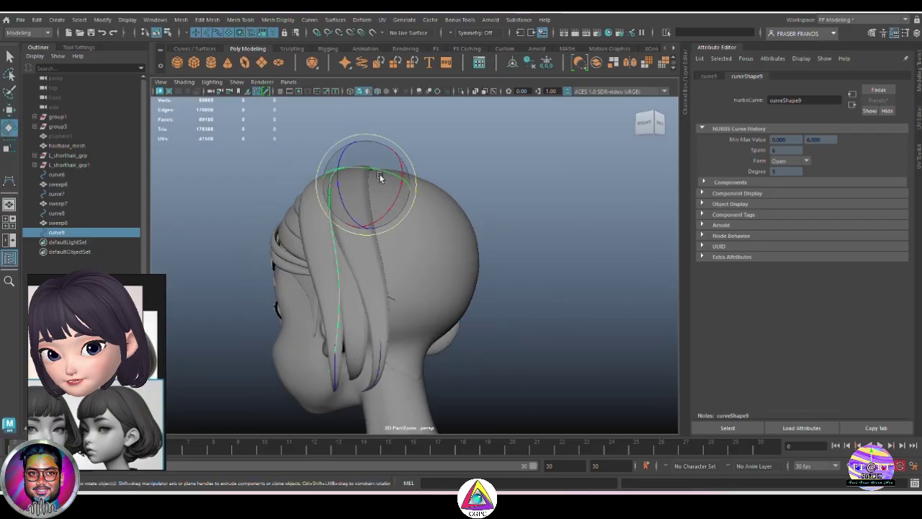
pyautogui.moveTo(381, 174); pyautogui.dragTo(565, 320)
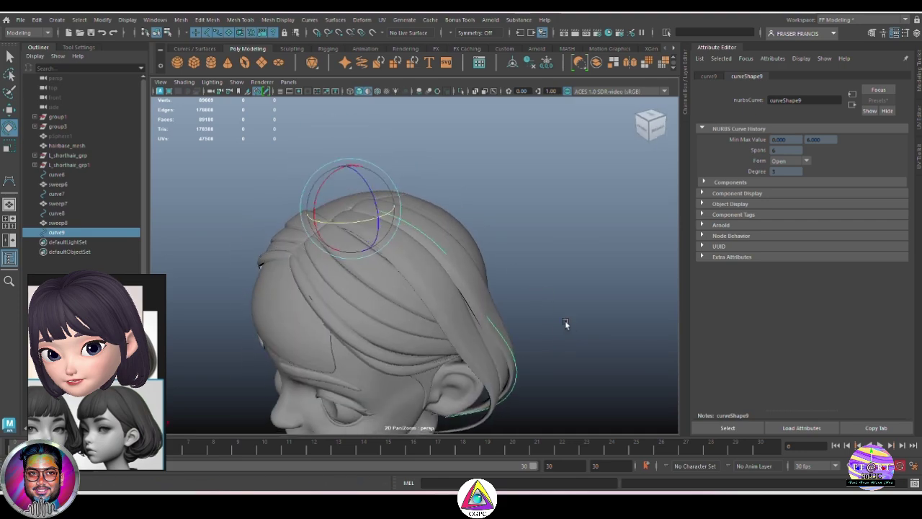
pyautogui.click(561, 325)
pyautogui.keyDown('alt'); pyautogui.moveTo(526, 343); pyautogui.dragTo(507, 333, button='middle'); pyautogui.keyUp('alt')
pyautogui.click(498, 338)
pyautogui.keyDown('alt'); pyautogui.moveTo(540, 336); pyautogui.dragTo(532, 326); pyautogui.keyUp('alt')
# Sweep the duplicated curve into a thin strand, replacing its settings with the stylisedhair01 preset
pyautogui.click(362, 63)
pyautogui.click(880, 99)
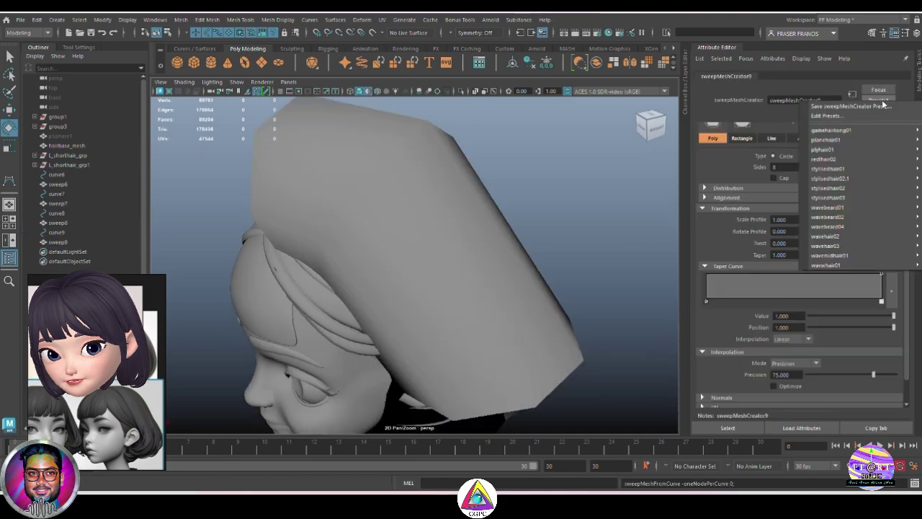
pyautogui.moveTo(886, 171)
pyautogui.click(728, 168)
pyautogui.keyDown('alt'); pyautogui.moveTo(568, 222); pyautogui.dragTo(532, 224); pyautogui.keyUp('alt')
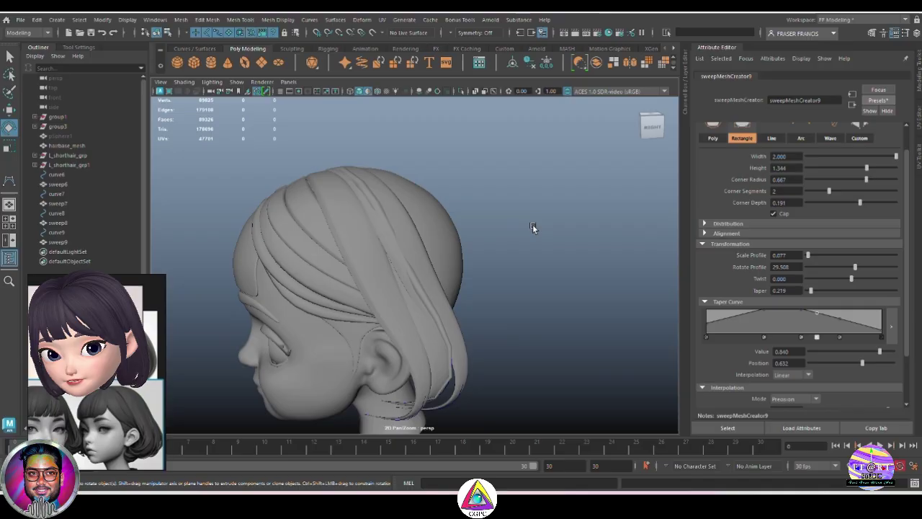
pyautogui.keyDown('alt'); pyautogui.moveTo(532, 223); pyautogui.dragTo(483, 299, button='right'); pyautogui.keyUp('alt')
pyautogui.click(461, 320)
pyautogui.keyDown('alt'); pyautogui.moveTo(455, 328); pyautogui.dragTo(454, 285); pyautogui.keyUp('alt')
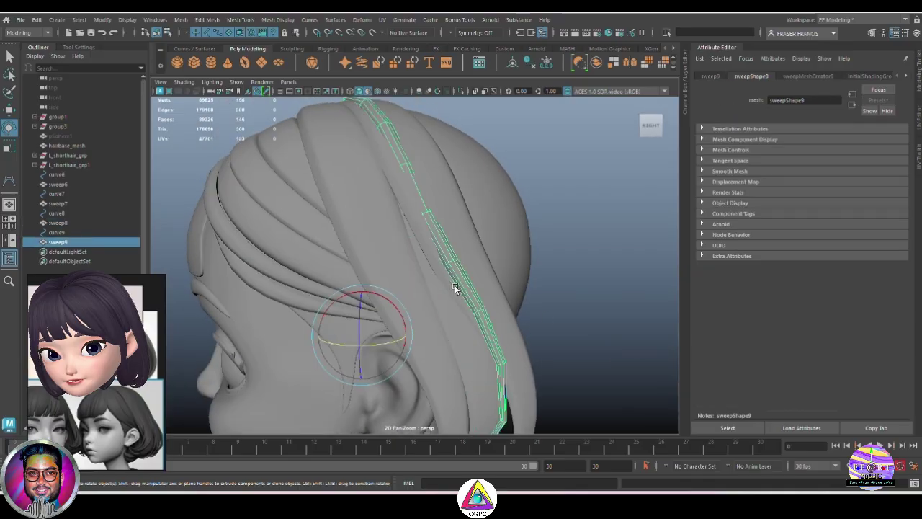
# Move the thin strand's guide curve so its root sits closer to the parting
pyautogui.keyDown('alt'); pyautogui.moveTo(579, 256); pyautogui.dragTo(561, 268); pyautogui.keyUp('alt')
pyautogui.keyDown('alt'); pyautogui.moveTo(561, 267); pyautogui.dragTo(582, 275, button='middle'); pyautogui.keyUp('alt')
pyautogui.click(57, 232)
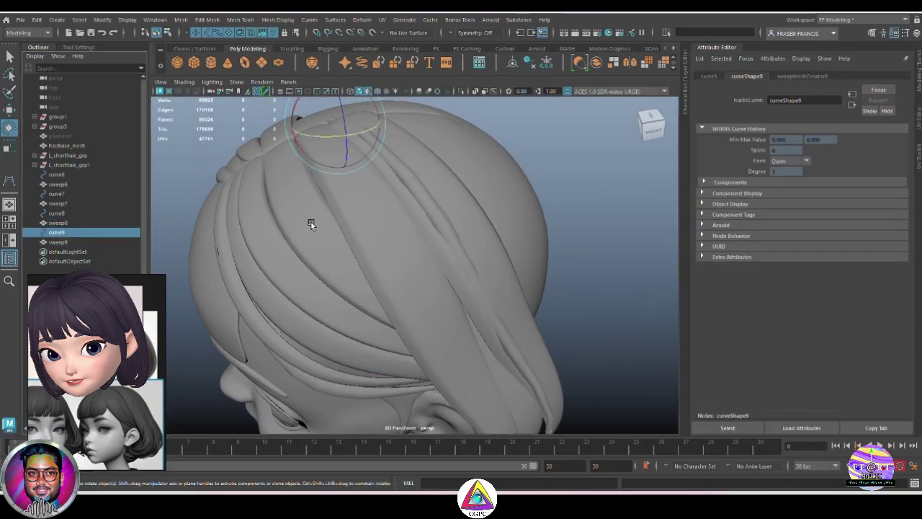
pyautogui.press('w')
pyautogui.moveTo(311, 130); pyautogui.dragTo(411, 196)
pyautogui.keyDown('alt'); pyautogui.moveTo(411, 195); pyautogui.dragTo(432, 187, button='right'); pyautogui.keyUp('alt')
pyautogui.moveTo(415, 177); pyautogui.dragTo(407, 177)
# Turn on smooth mesh preview for the thin strand and nudge its guide curve into the seam between the neighbouring strands
pyautogui.click(477, 146)
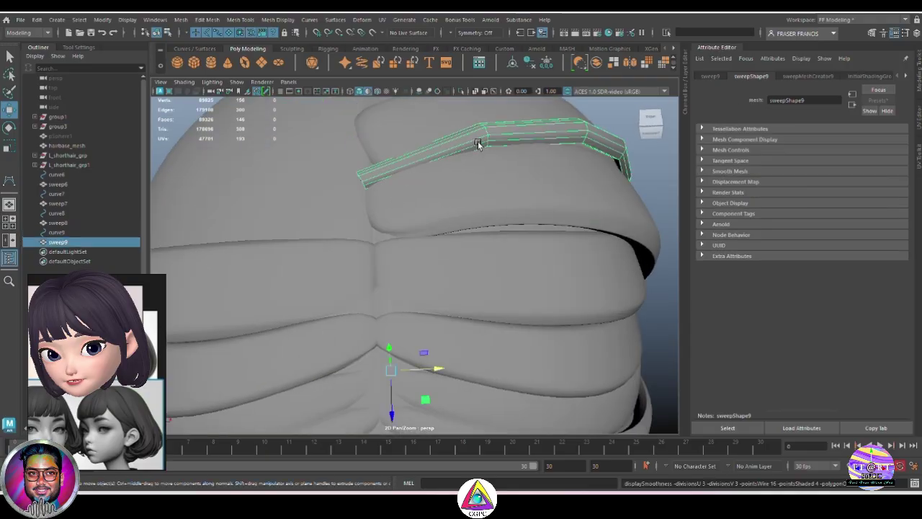
pyautogui.press('3')
pyautogui.click(57, 232)
pyautogui.keyDown('alt'); pyautogui.moveTo(389, 209); pyautogui.dragTo(375, 223); pyautogui.keyUp('alt')
pyautogui.moveTo(372, 175); pyautogui.dragTo(365, 175)
pyautogui.keyDown('alt'); pyautogui.moveTo(461, 209); pyautogui.dragTo(388, 209, button='right'); pyautogui.keyUp('alt')
pyautogui.keyDown('alt'); pyautogui.moveTo(497, 216); pyautogui.dragTo(439, 236); pyautogui.keyUp('alt')
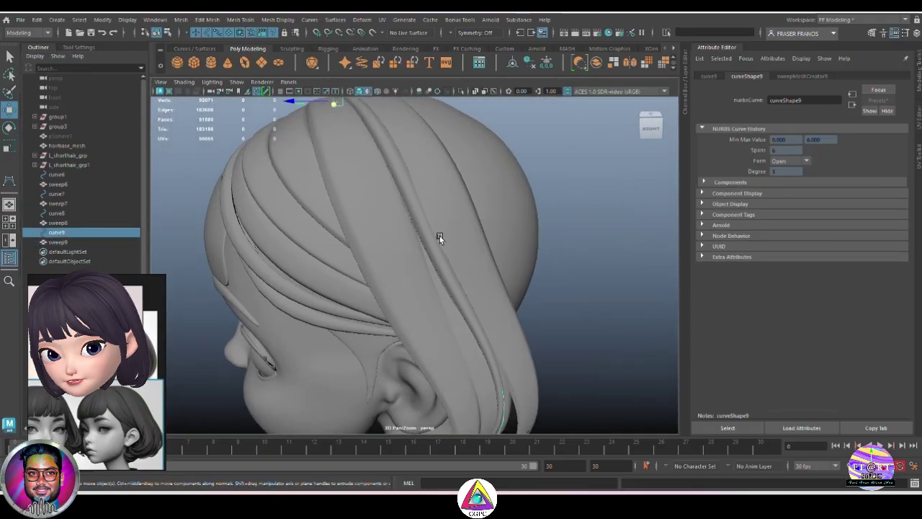
# Try to shift and rotate the thin strand's guide curve slightly at the parting
pyautogui.keyDown('alt'); pyautogui.moveTo(439, 236); pyautogui.dragTo(456, 271, button='middle'); pyautogui.keyUp('alt')
pyautogui.moveTo(309, 138); pyautogui.dragTo(308, 140)
pyautogui.keyDown('alt'); pyautogui.moveTo(432, 216); pyautogui.dragTo(375, 229, button='right'); pyautogui.keyUp('alt')
pyautogui.click(376, 229)
pyautogui.keyDown('alt'); pyautogui.moveTo(376, 229); pyautogui.dragTo(445, 234); pyautogui.keyUp('alt')
pyautogui.hotkey('ctrl', 'z')
pyautogui.press('e')
pyautogui.click(494, 238)
pyautogui.hotkey('ctrl', 'z')
pyautogui.click(494, 239)
pyautogui.keyDown('alt'); pyautogui.moveTo(445, 235); pyautogui.dragTo(518, 248, button='right'); pyautogui.keyUp('alt')
pyautogui.keyDown('alt'); pyautogui.moveTo(518, 249); pyautogui.dragTo(474, 297); pyautogui.keyUp('alt')
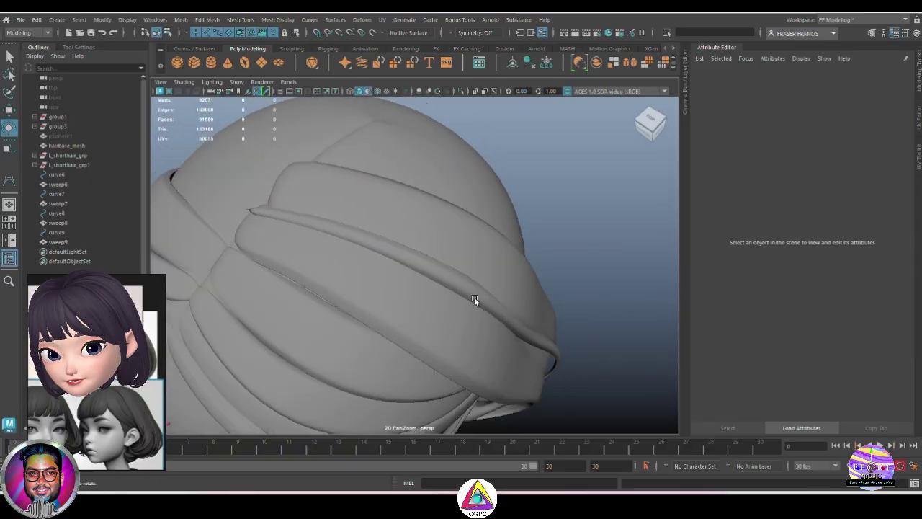
# Reshape the thin strand's taper curve with points of 1.000 at position 0.154 and 0.820 at 0.014, and remove a point before the tip
pyautogui.click(474, 294)
pyautogui.click(733, 313)
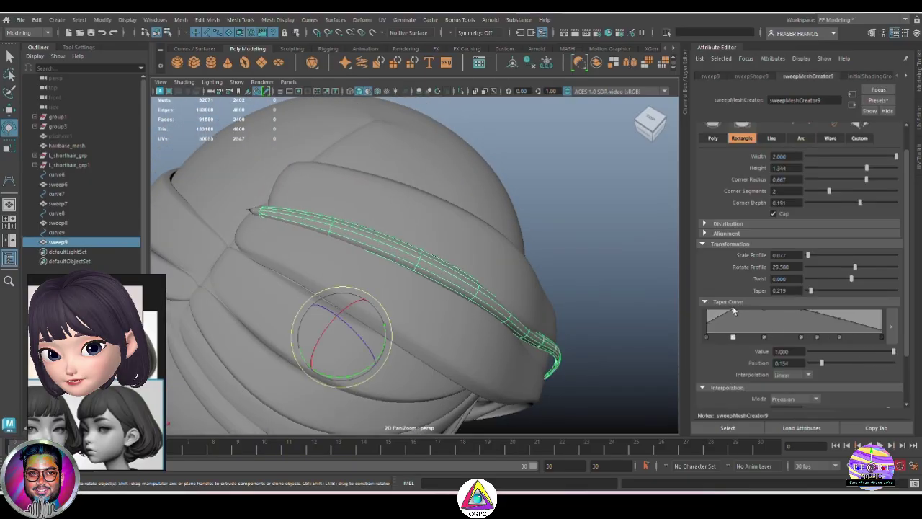
pyautogui.click(705, 310)
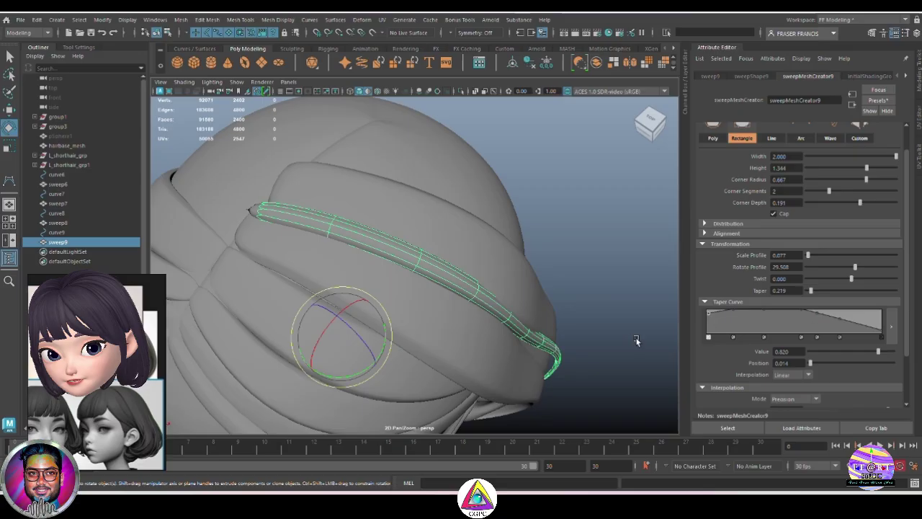
pyautogui.keyDown('alt'); pyautogui.moveTo(635, 337); pyautogui.dragTo(614, 307); pyautogui.keyUp('alt')
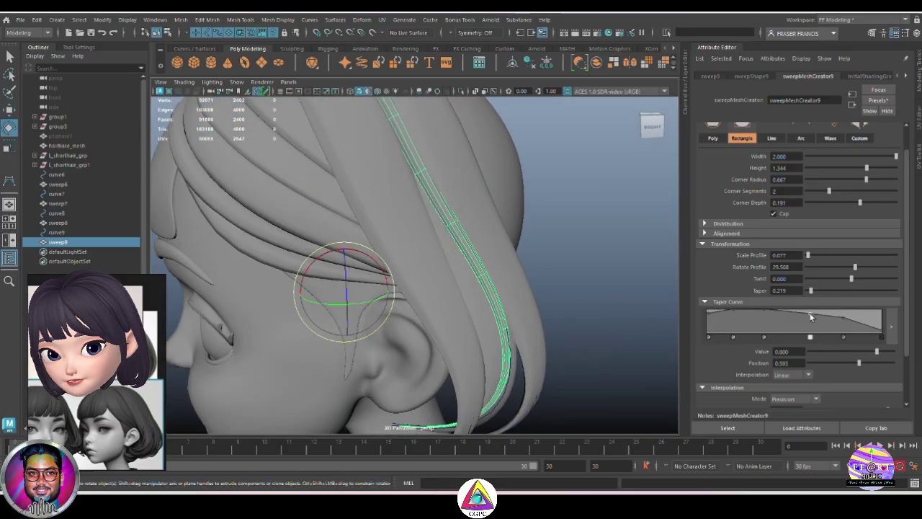
pyautogui.moveTo(842, 309); pyautogui.dragTo(841, 316)
pyautogui.click(811, 338)
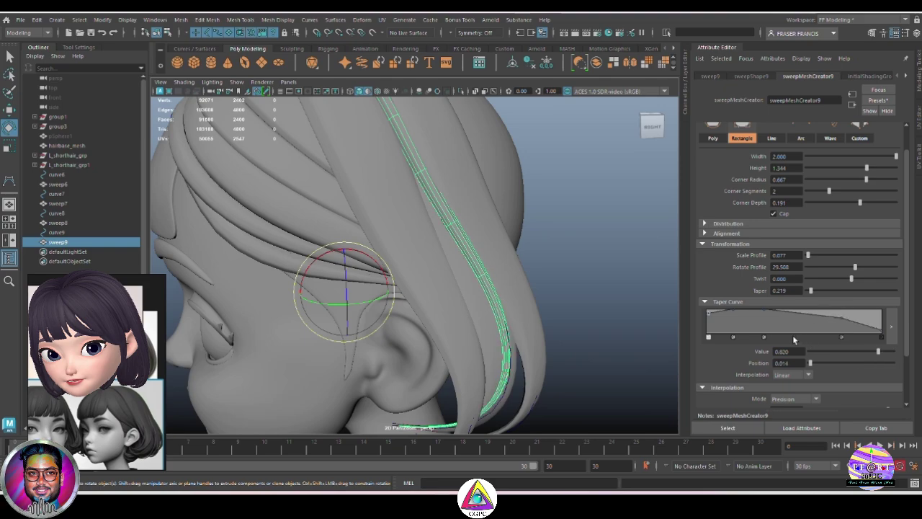
pyautogui.keyDown('alt'); pyautogui.moveTo(609, 332); pyautogui.dragTo(567, 330); pyautogui.keyUp('alt')
pyautogui.press('Return')
pyautogui.click(615, 307)
# Try to move the in-between strand's guide curve and rotate the neighbouring side strand's curve
pyautogui.click(90, 214)
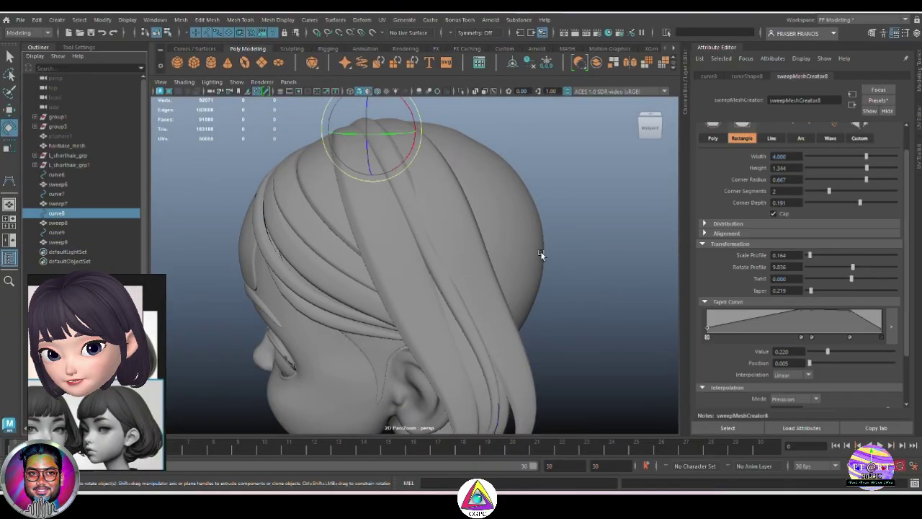
pyautogui.press('w')
pyautogui.moveTo(335, 132); pyautogui.dragTo(486, 273)
pyautogui.hotkey('ctrl', 'z')
pyautogui.click(96, 203)
pyautogui.click(93, 195)
pyautogui.press('e')
pyautogui.moveTo(448, 182); pyautogui.dragTo(444, 184)
pyautogui.hotkey('ctrl', 'z')
# Set the thin strand's sweep width to 3.000 and its rotate profile to about 45.2
pyautogui.moveTo(569, 272)
pyautogui.keyDown('alt'); pyautogui.mouseDown()
pyautogui.moveTo(566, 330)
pyautogui.moveTo(595, 337)
pyautogui.moveTo(519, 291)
pyautogui.moveTo(556, 285)
pyautogui.mouseUp(); pyautogui.keyUp('alt')
pyautogui.click(594, 337)
pyautogui.click(411, 221)
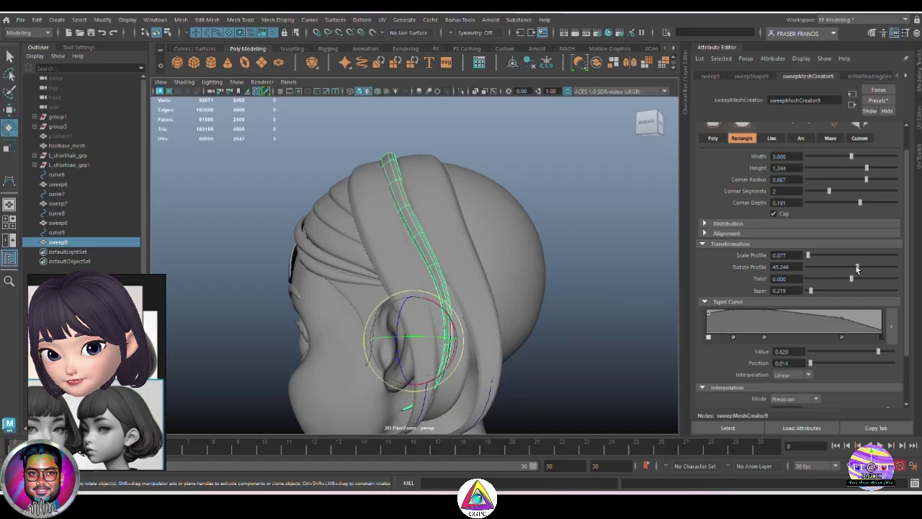
pyautogui.click(625, 248)
pyautogui.keyDown('alt'); pyautogui.moveTo(625, 249); pyautogui.dragTo(594, 281); pyautogui.keyUp('alt')
pyautogui.click(490, 242)
pyautogui.keyDown('alt'); pyautogui.moveTo(492, 246); pyautogui.dragTo(457, 264); pyautogui.keyUp('alt')
pyautogui.click(548, 290)
pyautogui.keyDown('alt'); pyautogui.moveTo(549, 289); pyautogui.dragTo(430, 289); pyautogui.keyUp('alt')
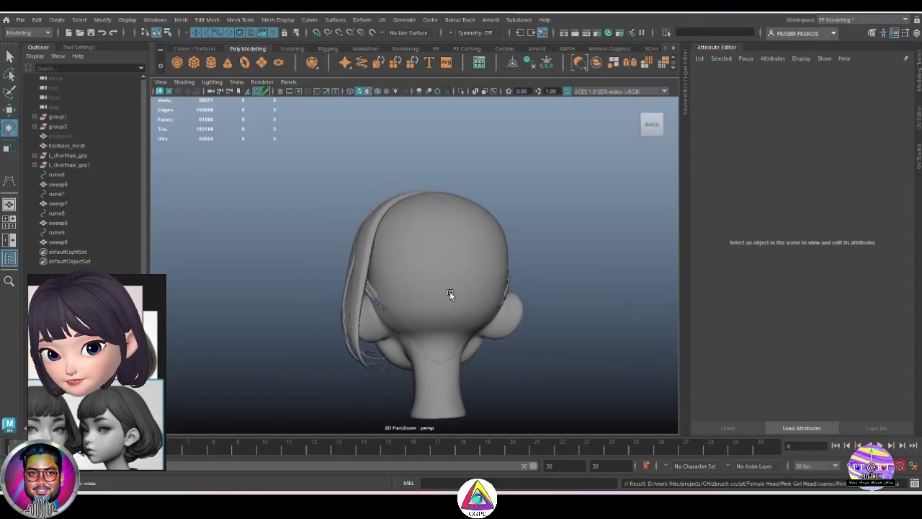
# Duplicate the in-between strand's guide curve as the base for a new strand farther back
pyautogui.click(53, 232)
pyautogui.click(55, 213)
pyautogui.keyDown('alt'); pyautogui.moveTo(580, 303); pyautogui.dragTo(686, 320); pyautogui.keyUp('alt')
pyautogui.hotkey('ctrl', 'd')
pyautogui.press('w')
pyautogui.keyDown('alt'); pyautogui.moveTo(501, 312); pyautogui.dragTo(461, 299); pyautogui.keyUp('alt')
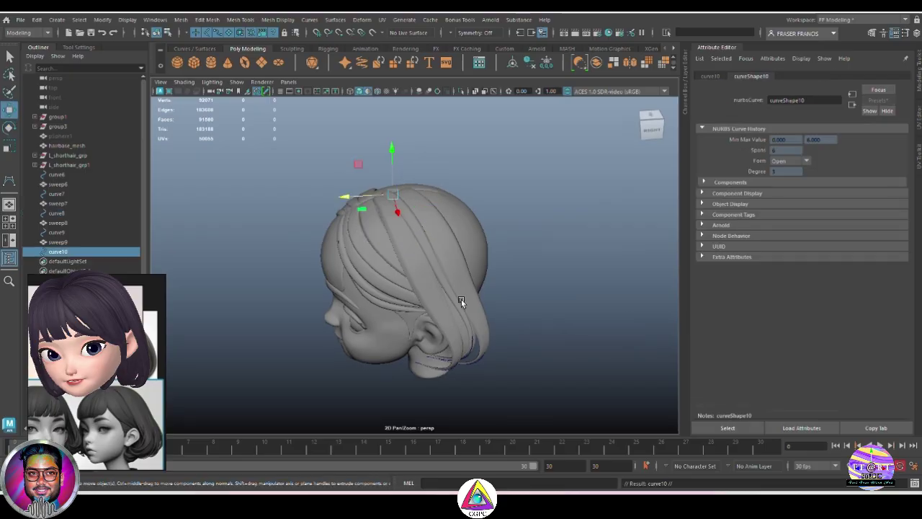
# Rotate and move the new curve so it runs from the crown down behind the existing side strands
pyautogui.keyDown('alt'); pyautogui.moveTo(373, 198); pyautogui.dragTo(364, 231); pyautogui.keyUp('alt')
pyautogui.press('e')
pyautogui.keyDown('alt'); pyautogui.moveTo(453, 210); pyautogui.dragTo(457, 232); pyautogui.keyUp('alt')
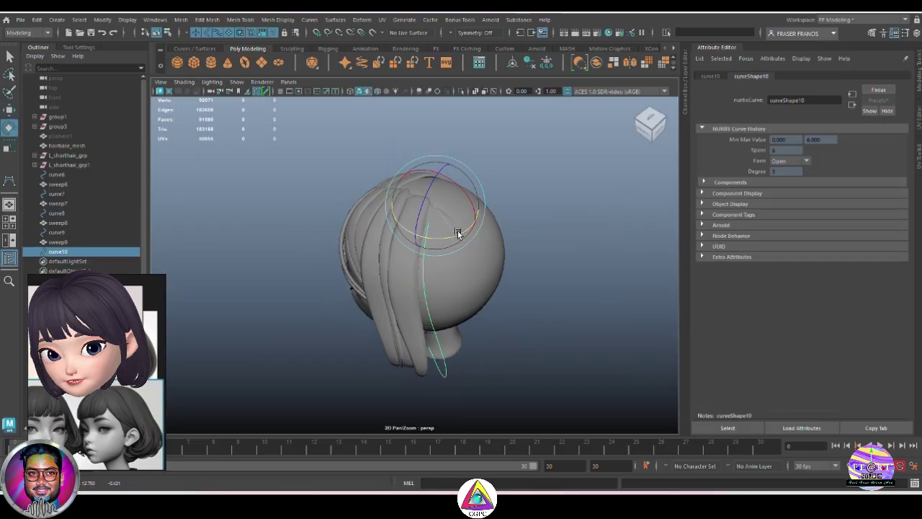
pyautogui.keyDown('alt'); pyautogui.moveTo(422, 198); pyautogui.dragTo(418, 257); pyautogui.keyUp('alt')
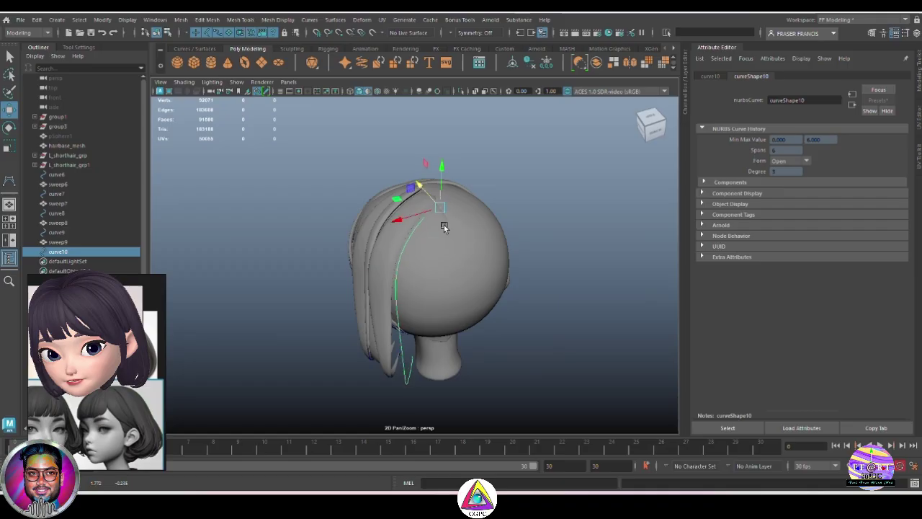
pyautogui.press('e')
pyautogui.click(530, 295)
pyautogui.keyDown('alt'); pyautogui.moveTo(531, 295); pyautogui.dragTo(502, 336); pyautogui.keyUp('alt')
pyautogui.click(484, 337)
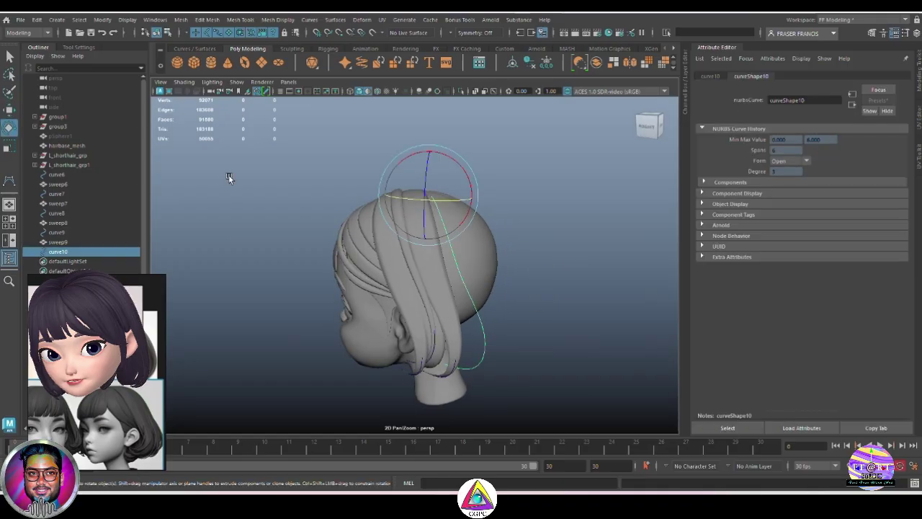
# Sweep the new rear curve into a strand using the stylisedhair02.1 preset and turn on its smooth mesh preview
pyautogui.click(361, 63)
pyautogui.click(883, 102)
pyautogui.moveTo(852, 179)
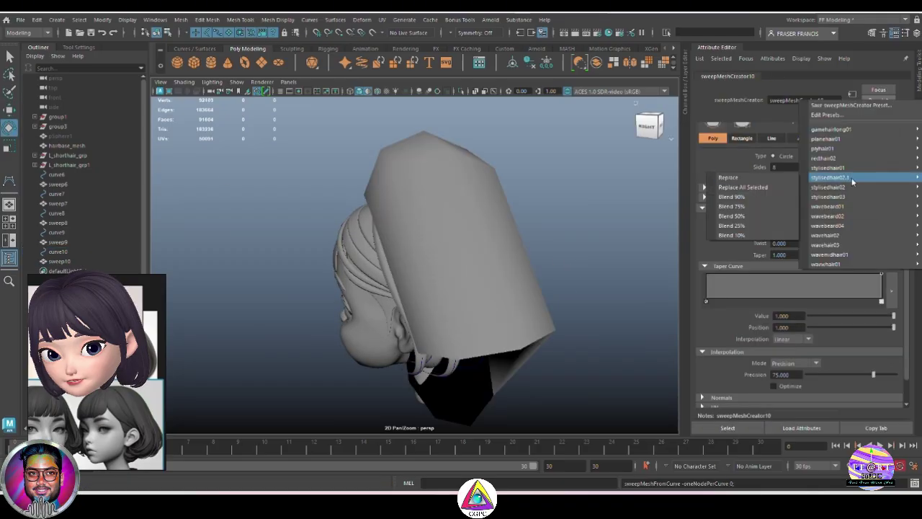
pyautogui.click(767, 179)
pyautogui.keyDown('alt'); pyautogui.moveTo(605, 229); pyautogui.dragTo(529, 317); pyautogui.keyUp('alt')
pyautogui.click(473, 312)
pyautogui.press('3')
pyautogui.click(528, 315)
# Widen the rear strand with taper points of 1.000 at position 0.783 and 0.700 at 0.055, and set its rotate profile to -1.967
pyautogui.click(506, 288)
pyautogui.click(829, 77)
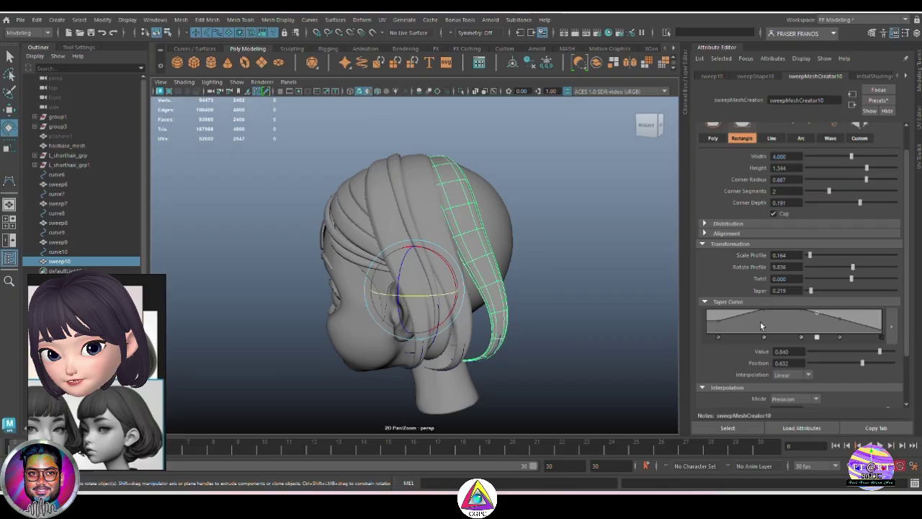
pyautogui.moveTo(839, 321); pyautogui.dragTo(844, 308)
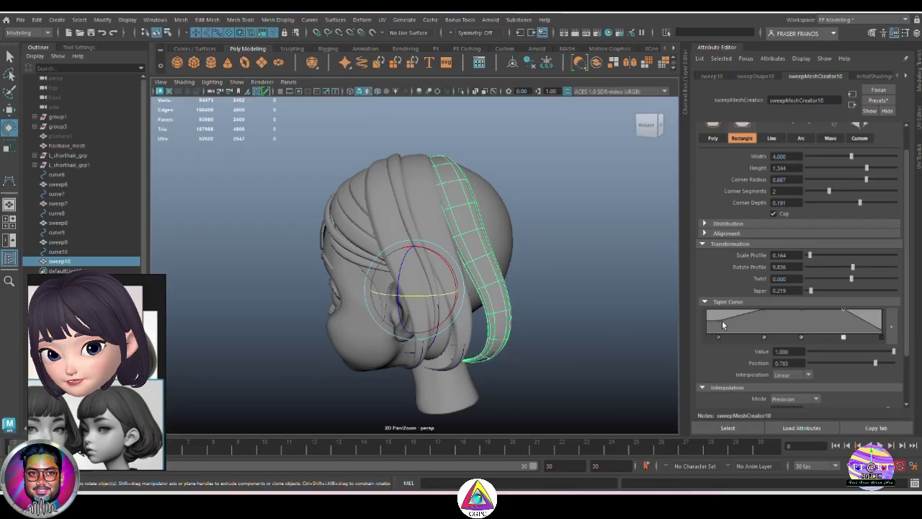
pyautogui.keyDown('alt'); pyautogui.moveTo(620, 309); pyautogui.dragTo(605, 270); pyautogui.keyUp('alt')
pyautogui.moveTo(852, 266); pyautogui.dragTo(850, 267)
pyautogui.click(634, 260)
pyautogui.keyDown('alt'); pyautogui.moveTo(634, 260); pyautogui.dragTo(551, 286); pyautogui.keyUp('alt')
# Select the control vertices near the lower end of the rear strand's guide curve and start moving them to adjust the tip
pyautogui.click(57, 260)
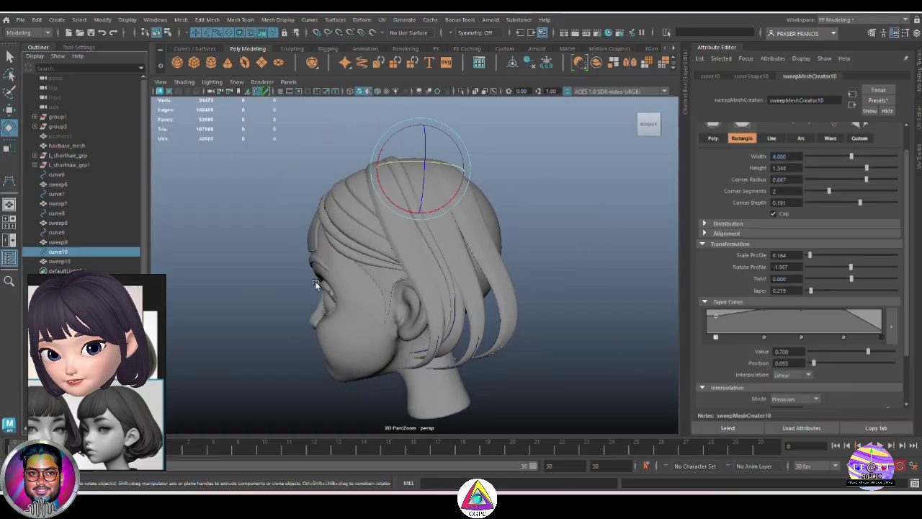
pyautogui.click(581, 387)
pyautogui.click(488, 366)
pyautogui.press('w')
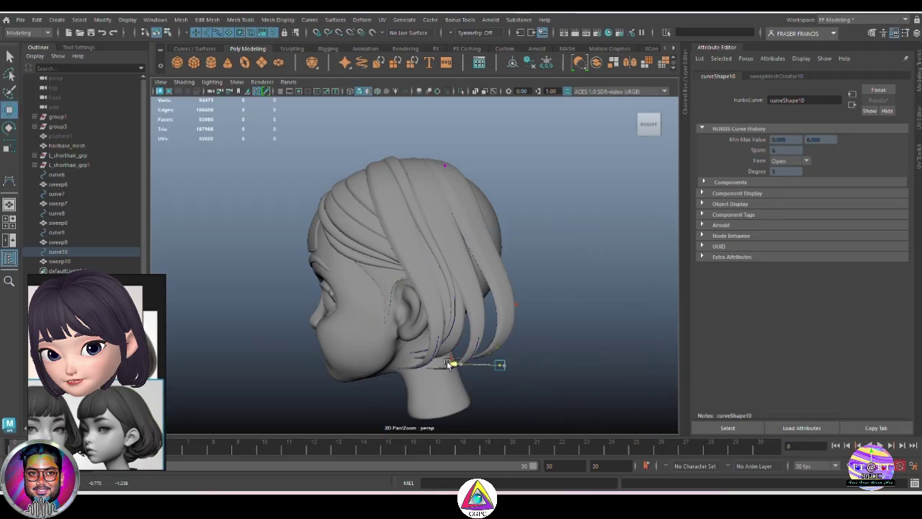
# Move control vertices of curve10 to fit the rear hair strand against the head, and leave vertex editing
pyautogui.keyDown('alt'); pyautogui.moveTo(437, 364); pyautogui.dragTo(601, 357); pyautogui.keyUp('alt')
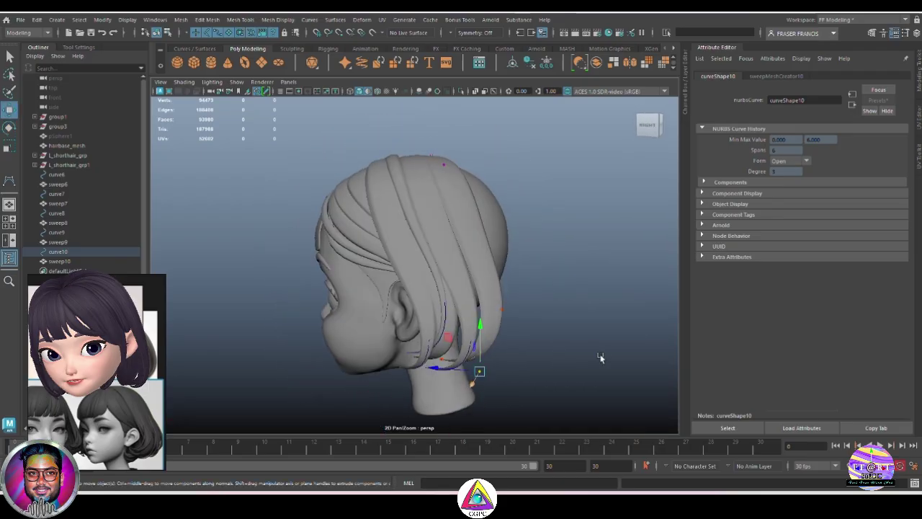
pyautogui.moveTo(483, 312); pyautogui.dragTo(375, 224)
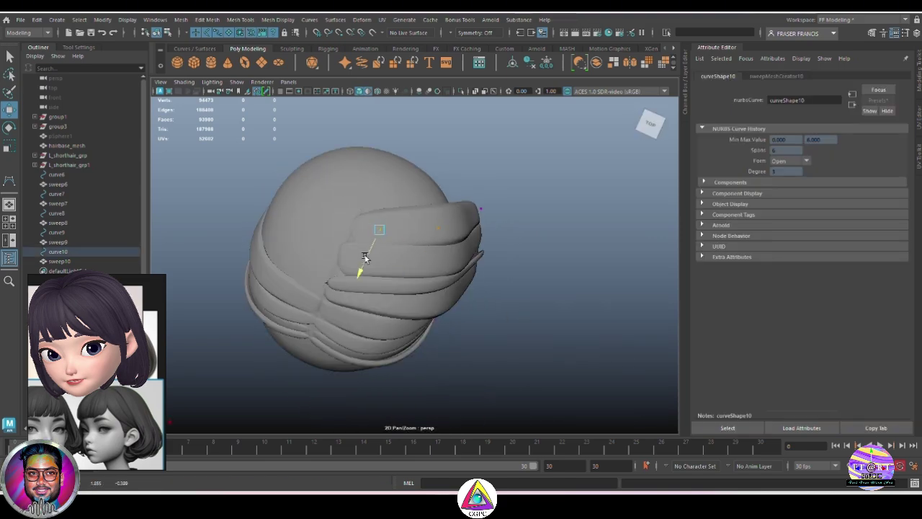
pyautogui.click(557, 277)
pyautogui.keyDown('alt'); pyautogui.moveTo(557, 277); pyautogui.dragTo(520, 323); pyautogui.keyUp('alt')
pyautogui.click(523, 326)
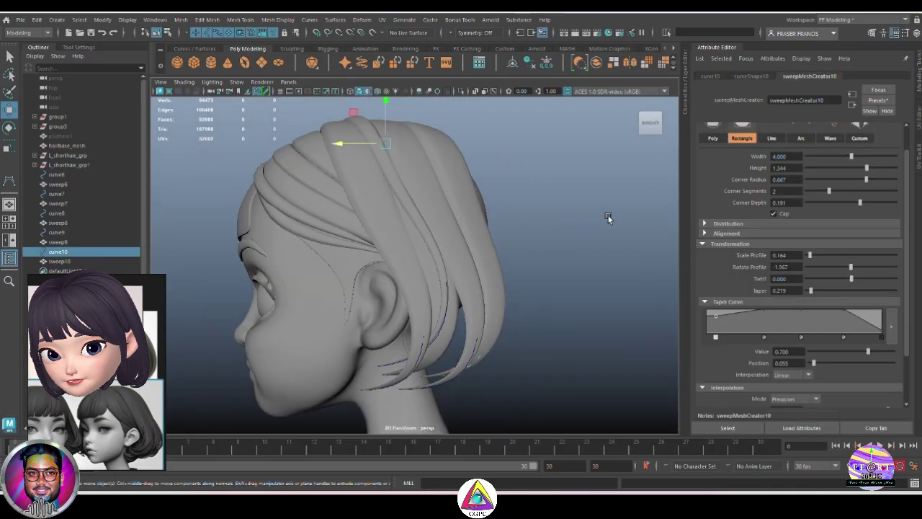
# Duplicate the strand guide curve behind the ear and move the copy to the seam between the rear strands
pyautogui.press('q')
pyautogui.keyDown('alt'); pyautogui.moveTo(484, 277); pyautogui.dragTo(502, 279); pyautogui.keyUp('alt')
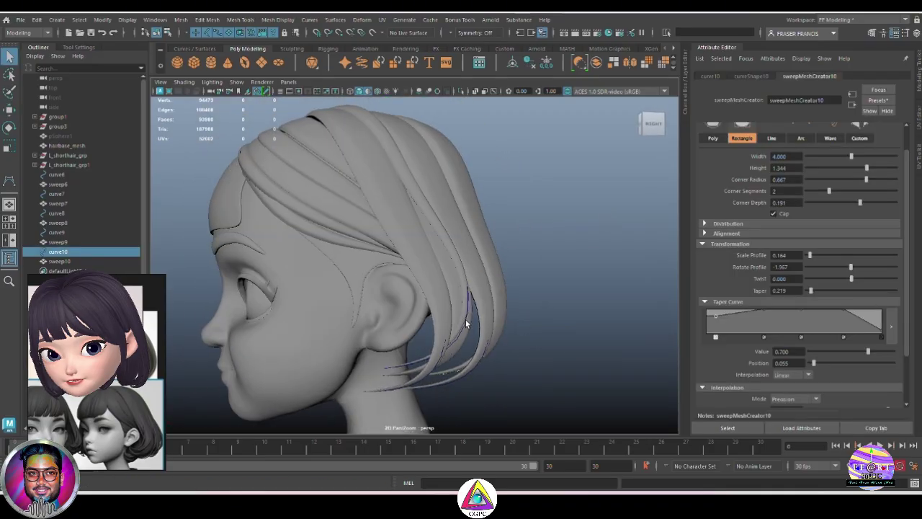
pyautogui.click(466, 319)
pyautogui.moveTo(466, 319)
pyautogui.keyDown('alt'); pyautogui.mouseDown()
pyautogui.moveTo(446, 314)
pyautogui.moveTo(459, 323)
pyautogui.mouseUp(); pyautogui.keyUp('alt')
pyautogui.hotkey('ctrl', 'd')
pyautogui.press('w')
pyautogui.moveTo(310, 134); pyautogui.dragTo(340, 136)
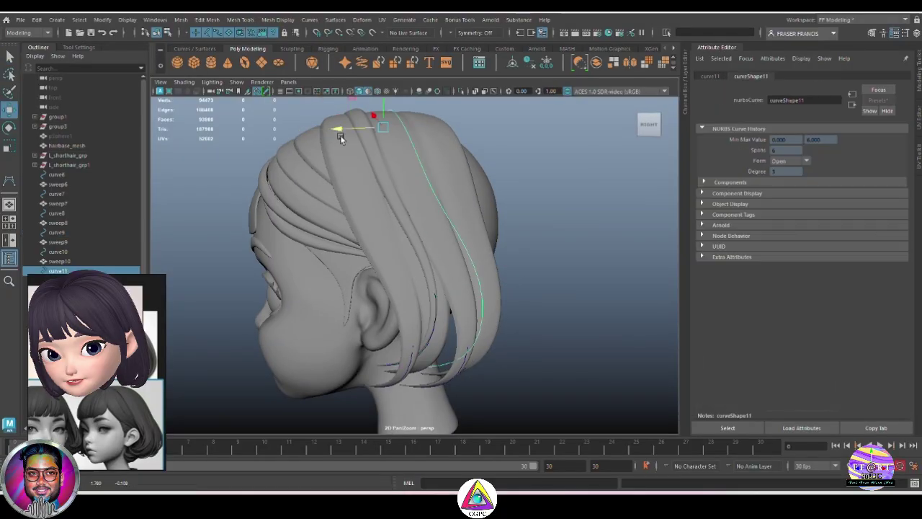
# Rotate and reposition the duplicated curve11 so it follows the head from the crown down to the nape
pyautogui.press('e')
pyautogui.press('w')
pyautogui.keyDown('alt'); pyautogui.moveTo(424, 139); pyautogui.dragTo(374, 288); pyautogui.keyUp('alt')
pyautogui.press('e')
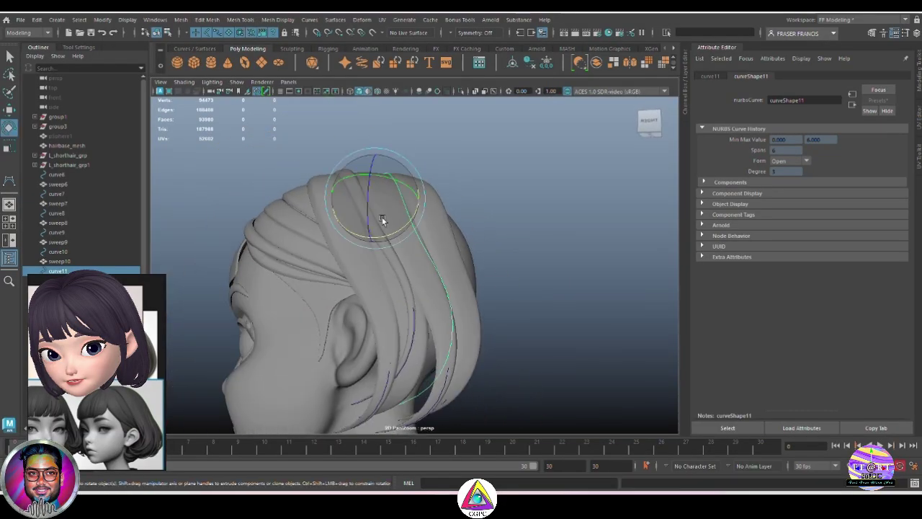
pyautogui.keyDown('alt'); pyautogui.moveTo(398, 188); pyautogui.dragTo(433, 270); pyautogui.keyUp('alt')
pyautogui.press('w')
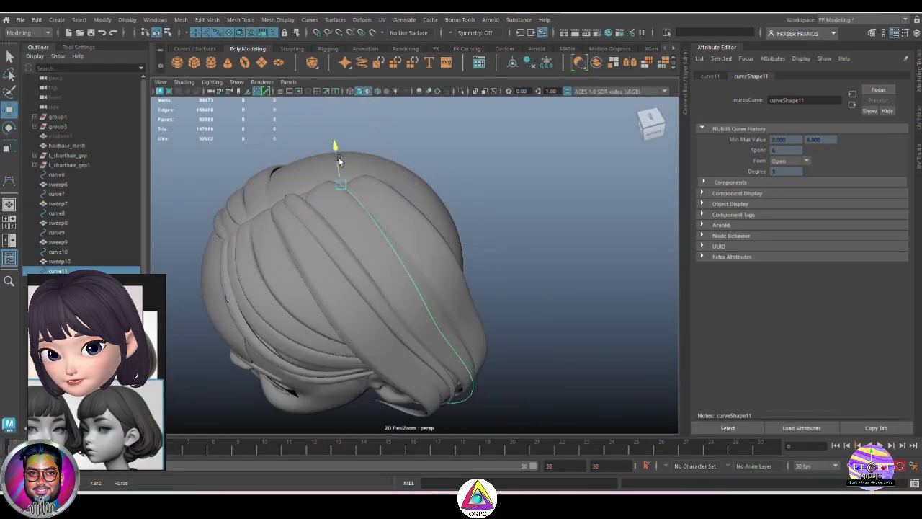
pyautogui.keyDown('alt'); pyautogui.moveTo(338, 160); pyautogui.dragTo(555, 316); pyautogui.keyUp('alt')
pyautogui.press('e')
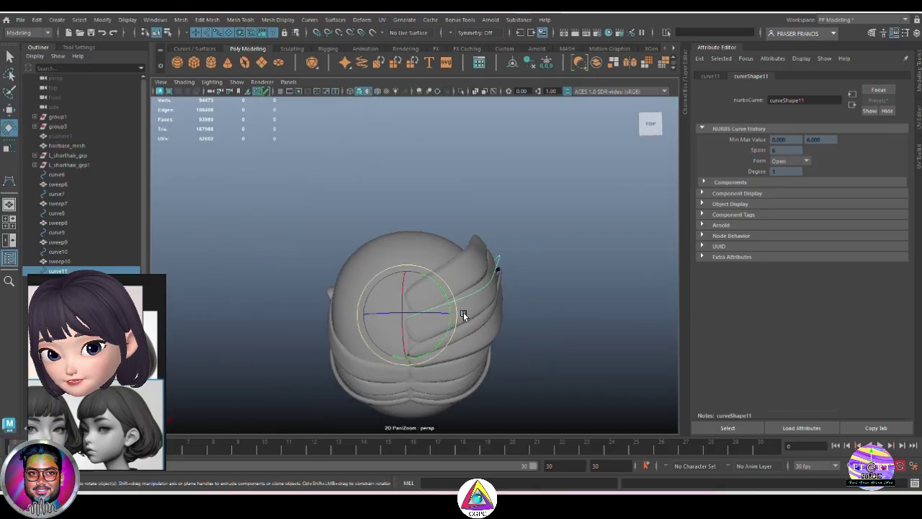
pyautogui.press('w')
pyautogui.click(541, 346)
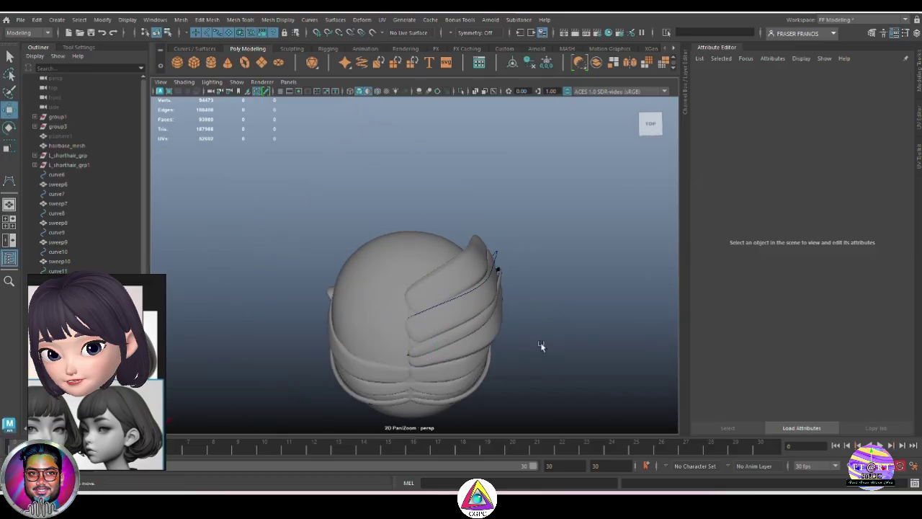
pyautogui.keyDown('alt'); pyautogui.moveTo(540, 327); pyautogui.dragTo(462, 297); pyautogui.keyUp('alt')
pyautogui.click(456, 329)
pyautogui.keyDown('alt'); pyautogui.moveTo(456, 330); pyautogui.dragTo(399, 260); pyautogui.keyUp('alt')
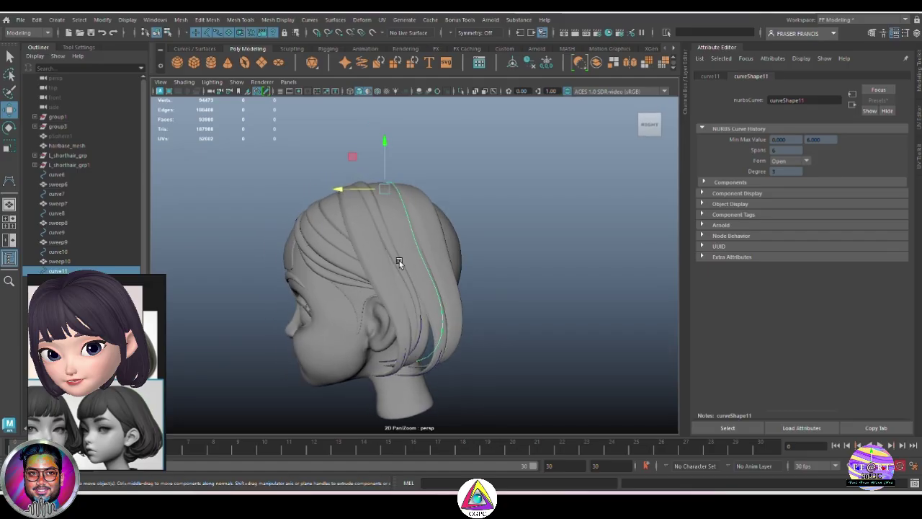
pyautogui.press('e')
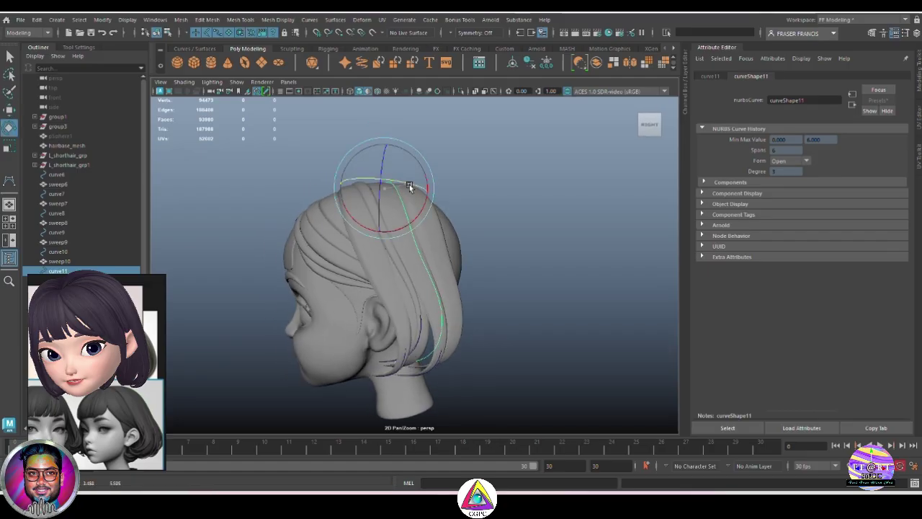
# Create a sweep mesh from curve11 and replace its settings with the wide hair preset of width 4 and scale profile 0.164
pyautogui.click(373, 69)
pyautogui.click(878, 100)
pyautogui.click(735, 177)
pyautogui.keyDown('alt'); pyautogui.moveTo(551, 261); pyautogui.dragTo(561, 238); pyautogui.keyUp('alt')
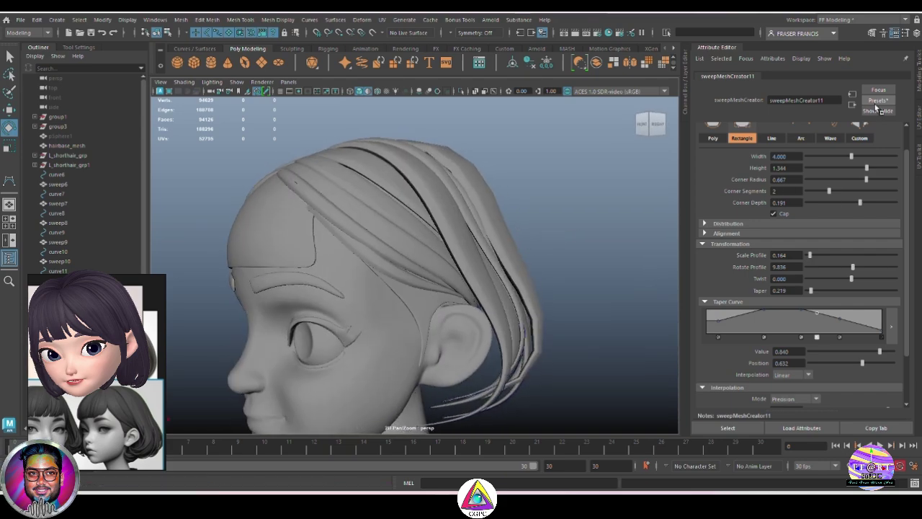
# Replace the new strand's sweep settings with the narrower hair preset of width 2 and scale profile 0.077
pyautogui.click(875, 103)
pyautogui.click(738, 192)
pyautogui.keyDown('alt'); pyautogui.moveTo(590, 277); pyautogui.dragTo(520, 206); pyautogui.keyUp('alt')
# Examine how the new narrow strand sits between its neighbours from several angles, with its sweep settings open
pyautogui.click(455, 247)
pyautogui.keyDown('alt'); pyautogui.moveTo(489, 238); pyautogui.dragTo(537, 277); pyautogui.keyUp('alt')
pyautogui.click(814, 76)
pyautogui.keyDown('alt'); pyautogui.moveTo(585, 194); pyautogui.dragTo(573, 335); pyautogui.keyUp('alt')
pyautogui.scroll(3, 567, 229)
pyautogui.click(627, 282)
pyautogui.click(574, 335)
pyautogui.click(620, 303)
pyautogui.scroll(-3, 621, 303)
pyautogui.keyDown('alt'); pyautogui.moveTo(620, 303); pyautogui.dragTo(494, 299); pyautogui.keyUp('alt')
pyautogui.click(481, 303)
# Show the control vertices of curve11 and move the ones near its lower end to adjust the narrow strand
pyautogui.click(57, 271)
pyautogui.moveTo(566, 214); pyautogui.dragTo(530, 215, button='right')
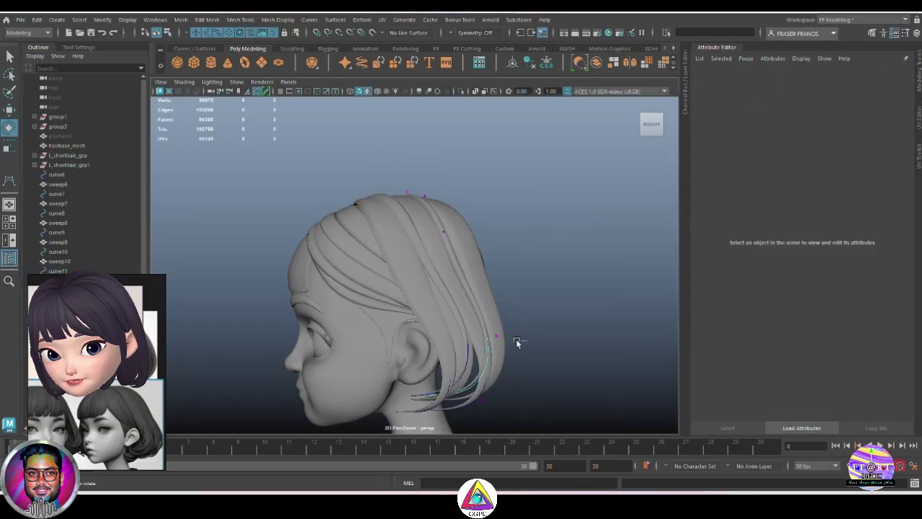
pyautogui.keyDown('alt'); pyautogui.moveTo(517, 344); pyautogui.dragTo(495, 342); pyautogui.keyUp('alt')
pyautogui.moveTo(488, 328); pyautogui.dragTo(455, 364)
pyautogui.press('w')
pyautogui.moveTo(416, 257); pyautogui.dragTo(427, 343)
pyautogui.keyDown('alt'); pyautogui.moveTo(369, 366); pyautogui.dragTo(533, 331); pyautogui.keyUp('alt')
pyautogui.click(569, 341)
# Select the sweep8 strand and undo the removal of a point from its taper curve
pyautogui.scroll(4, 455, 337)
pyautogui.scroll(-4, 512, 320)
pyautogui.click(527, 319)
pyautogui.hotkey('ctrl', 'z')
pyautogui.keyDown('alt'); pyautogui.moveTo(625, 364); pyautogui.dragTo(592, 321); pyautogui.keyUp('alt')
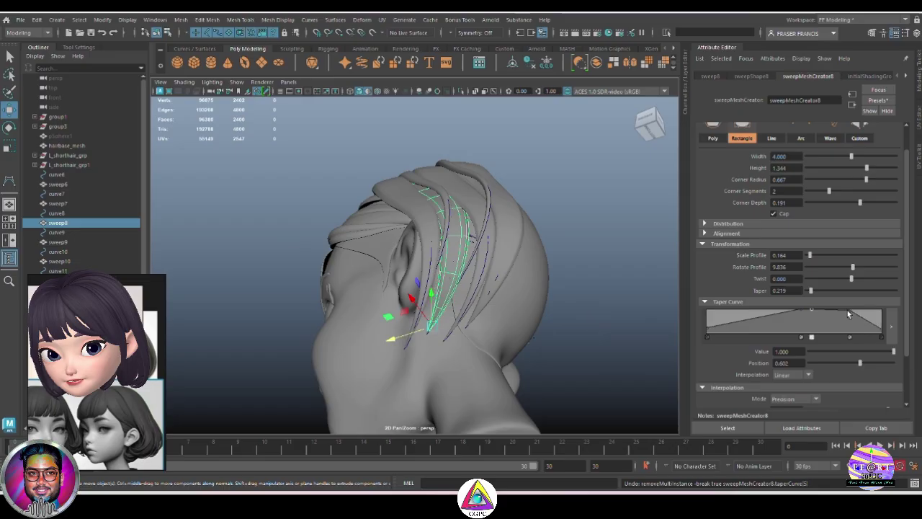
pyautogui.keyDown('alt'); pyautogui.moveTo(675, 291); pyautogui.dragTo(531, 321); pyautogui.keyUp('alt')
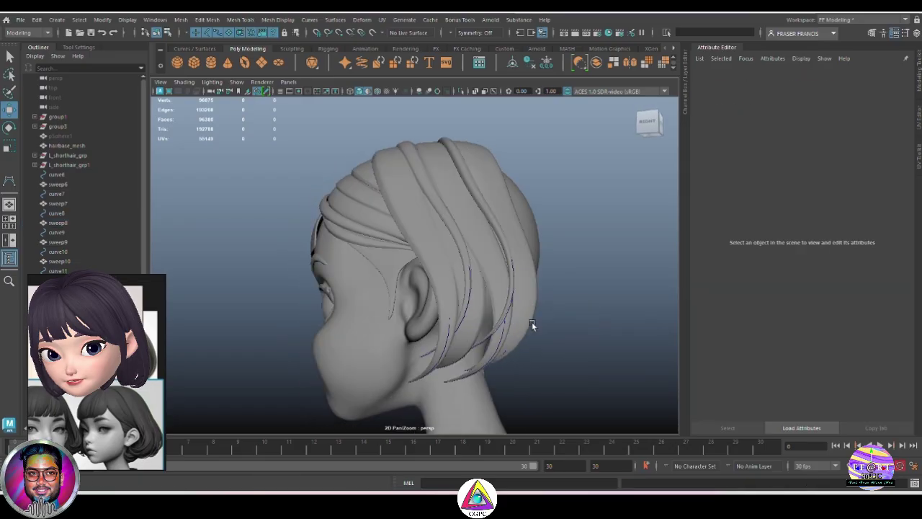
# Adjust the taper curve point near the tip end of the sweep7 strand
pyautogui.click(531, 322)
pyautogui.moveTo(819, 318); pyautogui.dragTo(841, 314)
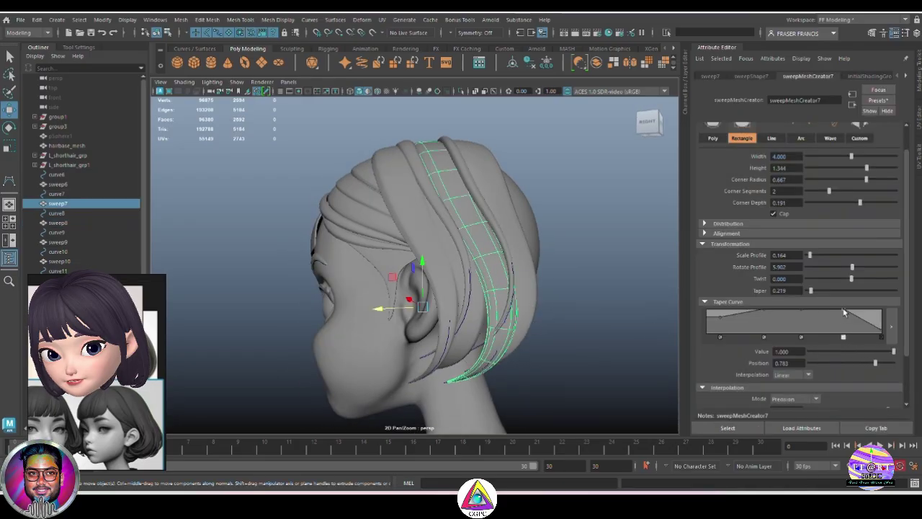
pyautogui.click(578, 321)
# Try to shift the tip control vertices of curve7 slightly toward the face
pyautogui.keyDown('alt'); pyautogui.moveTo(578, 322); pyautogui.dragTo(505, 372); pyautogui.keyUp('alt')
pyautogui.rightClick(593, 244)
pyautogui.click(592, 307)
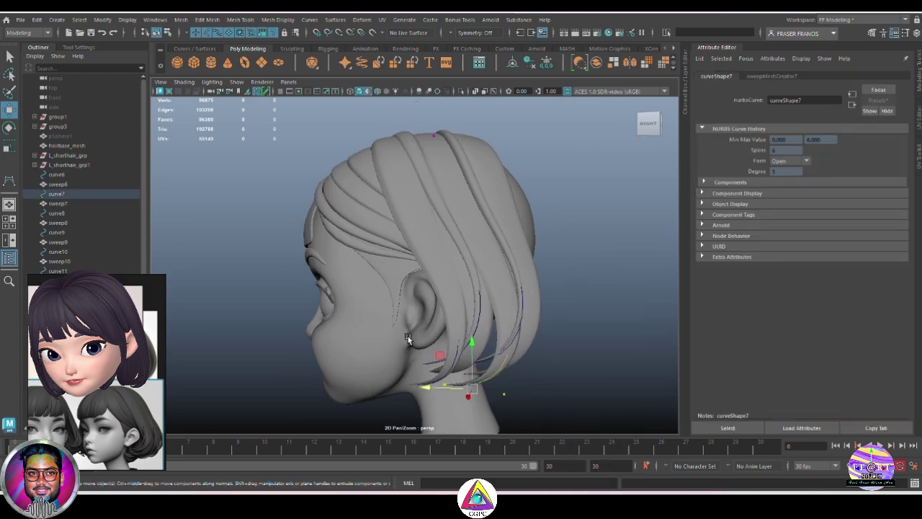
pyautogui.moveTo(425, 387); pyautogui.dragTo(428, 386)
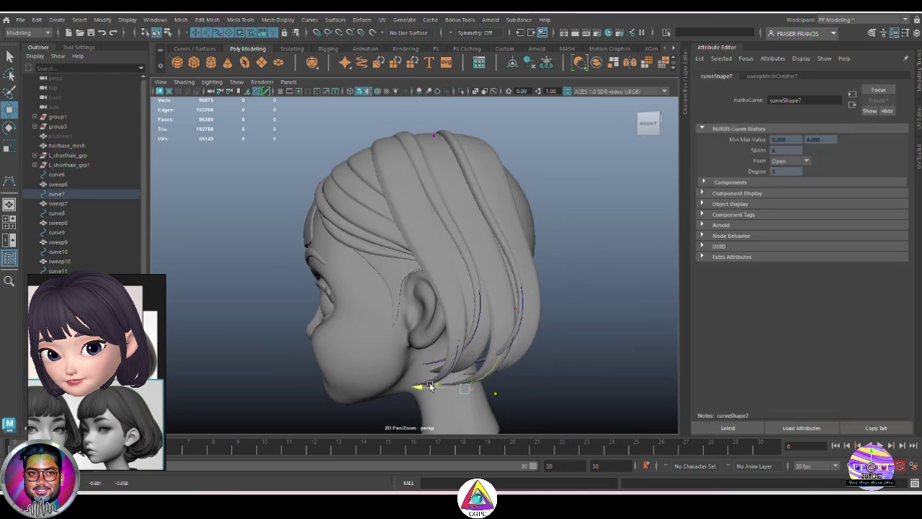
pyautogui.hotkey('ctrl', 'z')
# Slim the lower part of the sweep10 strand by setting its taper curve point to value 0.720 at position 0.747
pyautogui.keyDown('alt'); pyautogui.moveTo(575, 363); pyautogui.dragTo(627, 335); pyautogui.keyUp('alt')
pyautogui.click(531, 332)
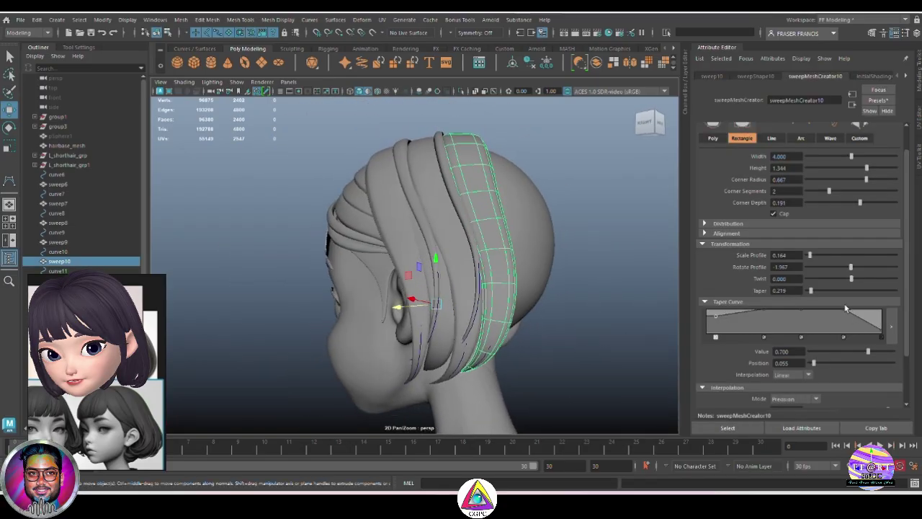
pyautogui.moveTo(840, 314); pyautogui.dragTo(837, 316)
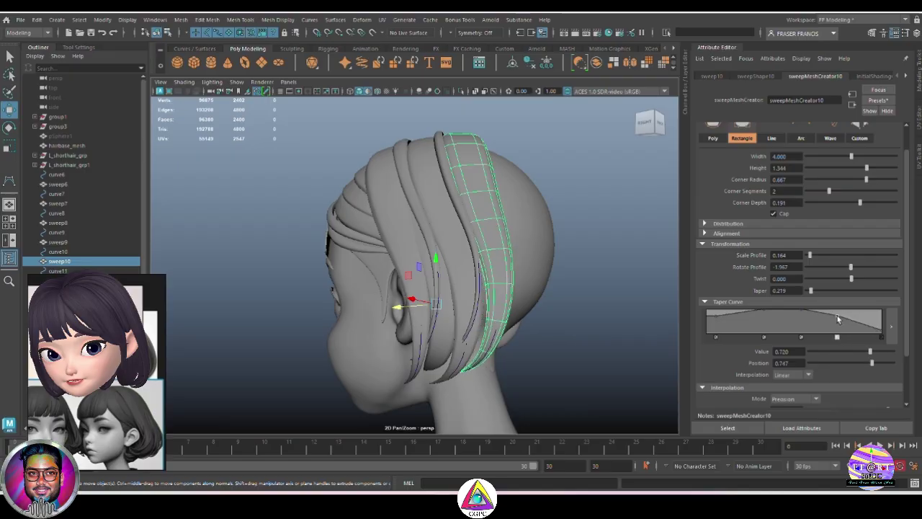
pyautogui.click(656, 330)
pyautogui.keyDown('alt'); pyautogui.moveTo(656, 331); pyautogui.dragTo(583, 333); pyautogui.keyUp('alt')
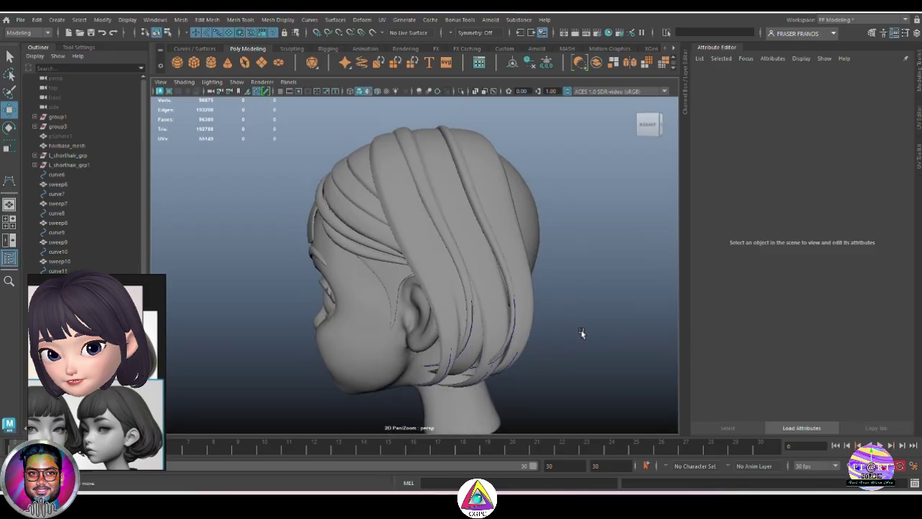
# Show the control vertices of curve10 and nudge the outer one at the back of the head slightly
pyautogui.click(529, 309)
pyautogui.click(82, 253)
pyautogui.moveTo(598, 333); pyautogui.dragTo(530, 376, button='right')
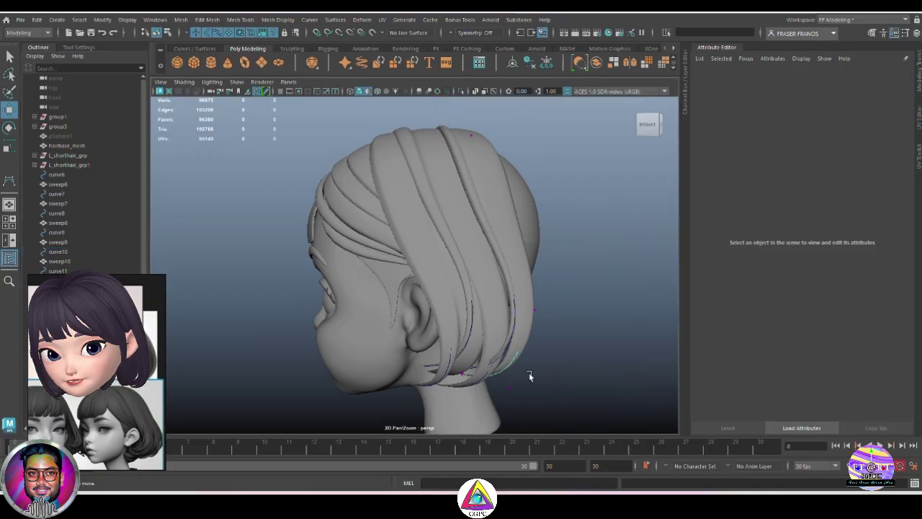
pyautogui.click(534, 310)
pyautogui.moveTo(508, 310); pyautogui.dragTo(506, 311)
pyautogui.click(599, 350)
pyautogui.hotkey('ctrl', 'z')
pyautogui.keyDown('alt'); pyautogui.moveTo(598, 349); pyautogui.dragTo(582, 422); pyautogui.keyUp('alt')
# Select curve11, enter vertex editing and move a control vertex on its outer bend slightly toward the head from behind
pyautogui.click(585, 226)
pyautogui.keyDown('alt'); pyautogui.moveTo(585, 226); pyautogui.dragTo(470, 219); pyautogui.keyUp('alt')
pyautogui.click(469, 219)
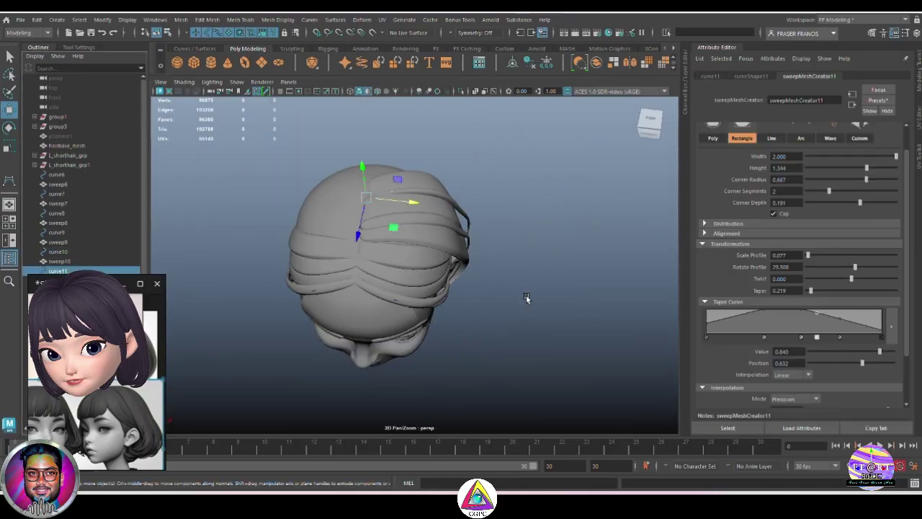
pyautogui.press('F9')
pyautogui.moveTo(519, 302); pyautogui.dragTo(276, 243)
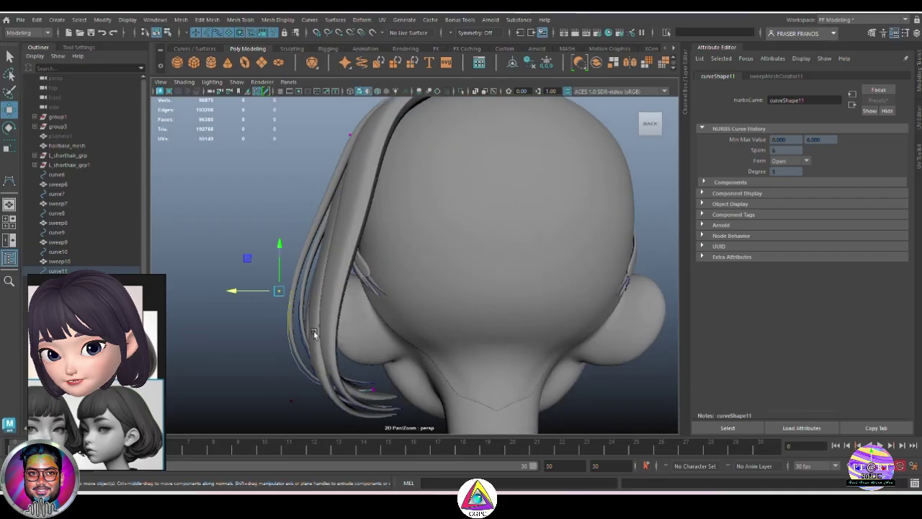
pyautogui.moveTo(257, 299); pyautogui.dragTo(262, 299)
# Refine the remaining control vertices of curve11 so the narrow strand blends with its neighbours, and clear the selection
pyautogui.click(271, 303)
pyautogui.keyDown('alt'); pyautogui.moveTo(271, 302); pyautogui.dragTo(520, 216); pyautogui.keyUp('alt')
pyautogui.moveTo(472, 263); pyautogui.dragTo(521, 285)
pyautogui.click(525, 301)
pyautogui.keyDown('alt'); pyautogui.moveTo(525, 300); pyautogui.dragTo(444, 361); pyautogui.keyUp('alt')
pyautogui.click(327, 332)
pyautogui.keyDown('alt'); pyautogui.moveTo(327, 333); pyautogui.dragTo(549, 363); pyautogui.keyUp('alt')
pyautogui.click(551, 337)
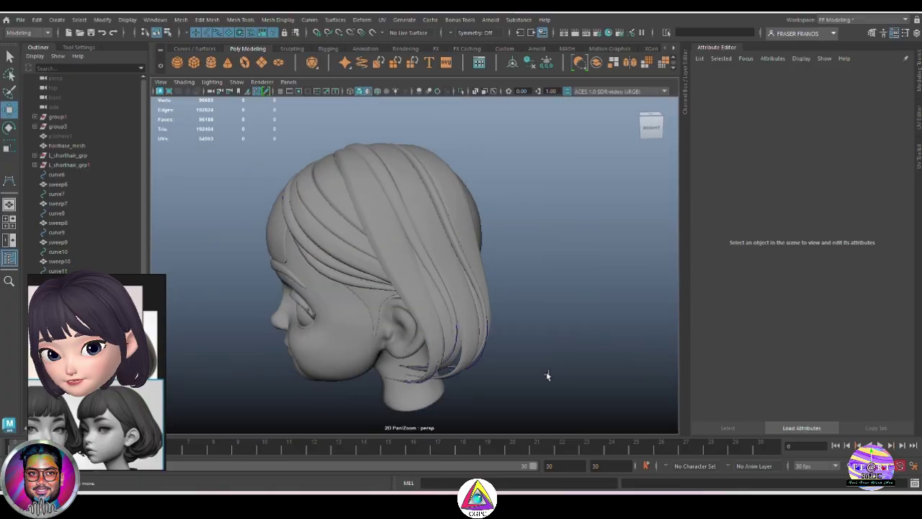
# Duplicate curve11, and move and rotate the copy toward the next seam between the side strands
pyautogui.click(136, 271)
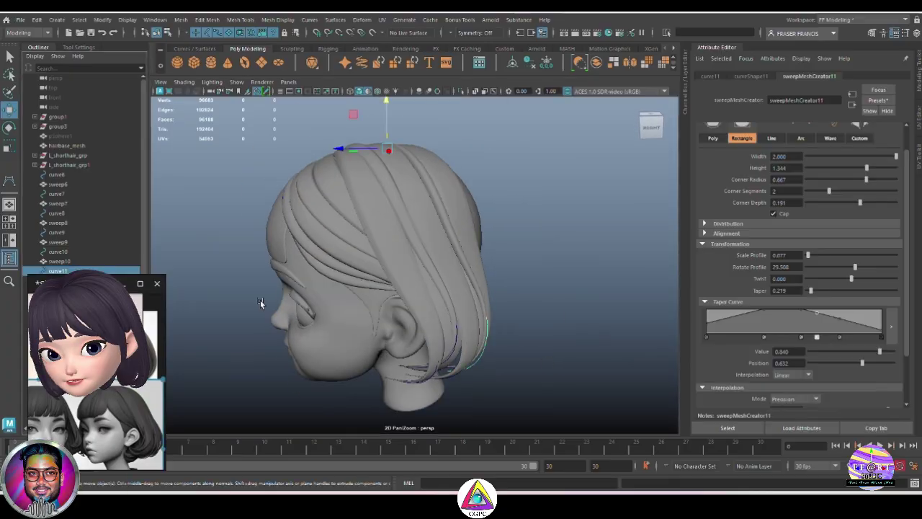
pyautogui.press('Right')
pyautogui.keyDown('alt'); pyautogui.moveTo(328, 149); pyautogui.dragTo(419, 227); pyautogui.keyUp('alt')
pyautogui.press('e')
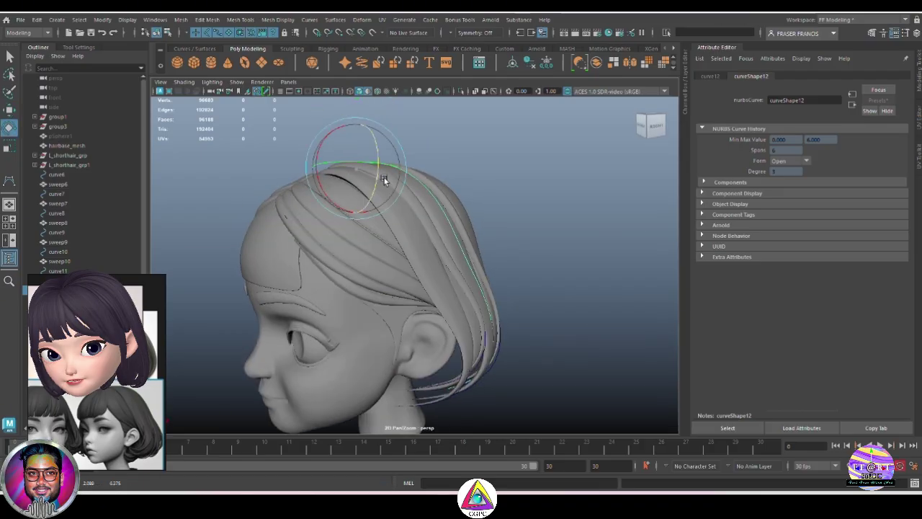
pyautogui.keyDown('alt'); pyautogui.moveTo(392, 177); pyautogui.dragTo(507, 214); pyautogui.keyUp('alt')
# Create a sweep mesh from curve12 and replace its settings with the stylisedhair02 preset
pyautogui.click(362, 62)
pyautogui.click(878, 100)
pyautogui.moveTo(873, 185)
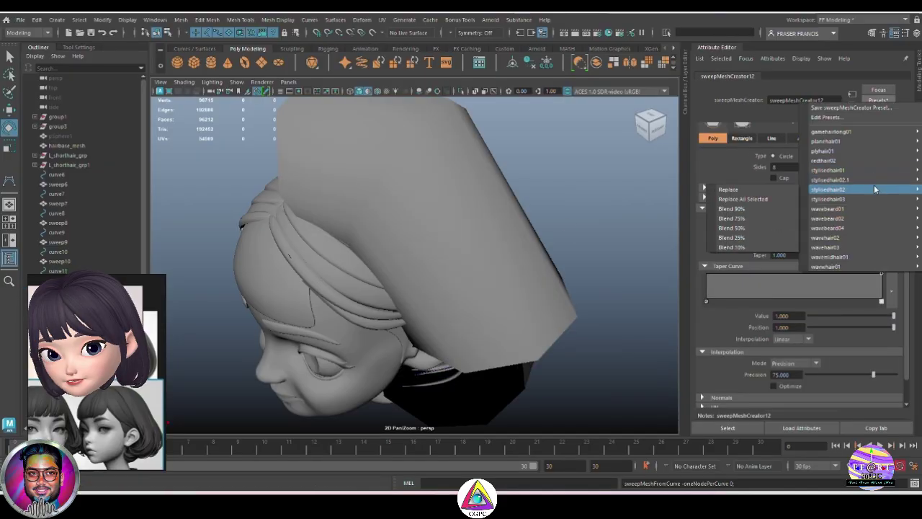
pyautogui.click(757, 191)
pyautogui.keyDown('alt'); pyautogui.moveTo(626, 228); pyautogui.dragTo(571, 288); pyautogui.keyUp('alt')
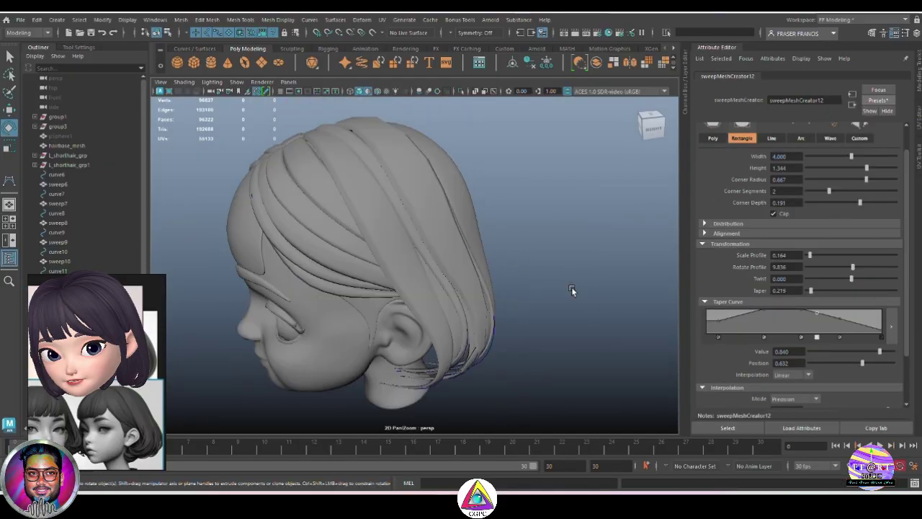
# Replace the sweep12 strand's settings with the narrower hair preset of width 2 and scale profile 0.077
pyautogui.click(467, 278)
pyautogui.moveTo(467, 278)
pyautogui.keyDown('alt'); pyautogui.mouseDown()
pyautogui.moveTo(484, 261)
pyautogui.moveTo(526, 274)
pyautogui.moveTo(461, 263)
pyautogui.mouseUp(); pyautogui.keyUp('alt')
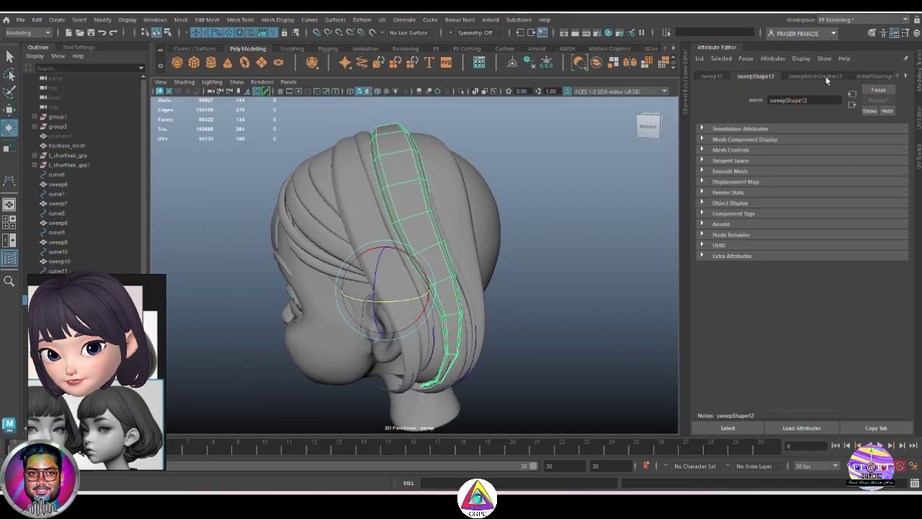
pyautogui.click(813, 76)
pyautogui.click(877, 100)
pyautogui.moveTo(871, 181)
pyautogui.click(749, 188)
pyautogui.click(642, 232)
pyautogui.keyDown('alt'); pyautogui.moveTo(643, 232); pyautogui.dragTo(602, 271); pyautogui.keyUp('alt')
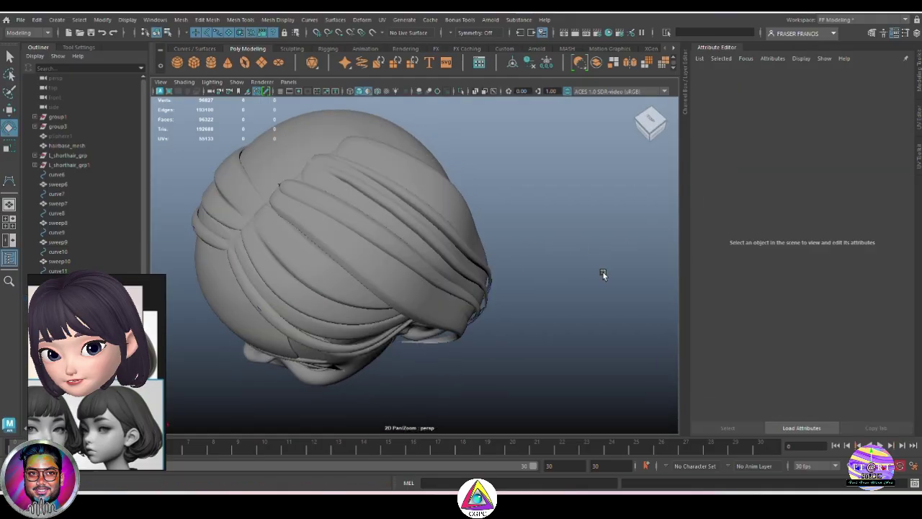
# Inspect the sweep12 strand up close and undo its deletion
pyautogui.scroll(5, 554, 340)
pyautogui.keyDown('alt'); pyautogui.moveTo(554, 340); pyautogui.dragTo(434, 250); pyautogui.keyUp('alt')
pyautogui.click(435, 259)
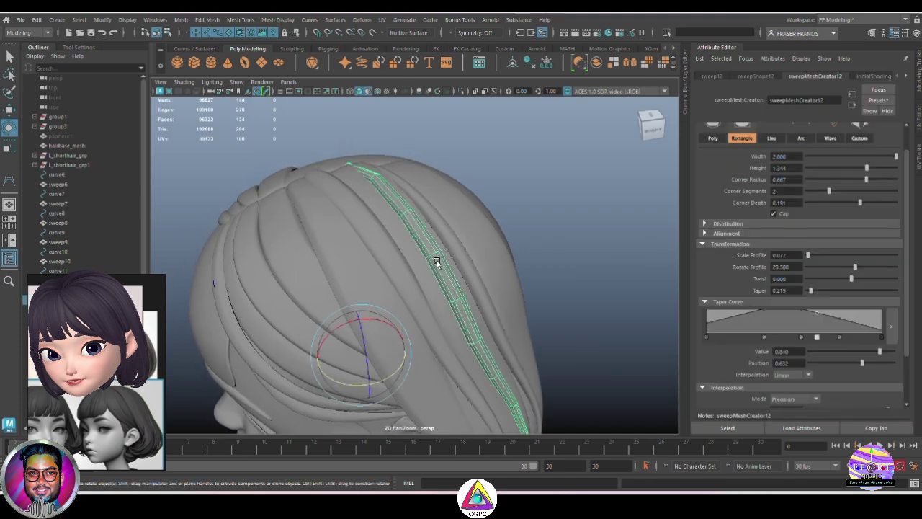
pyautogui.click(551, 328)
pyautogui.click(422, 308)
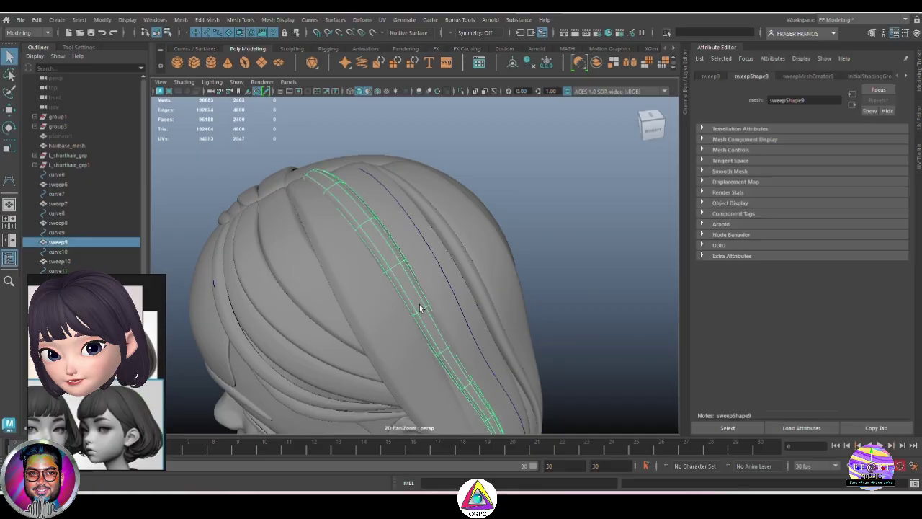
pyautogui.hotkey('ctrl', 'z')
pyautogui.hotkey('ctrl', 'z')
pyautogui.hotkey('ctrl', 'z')
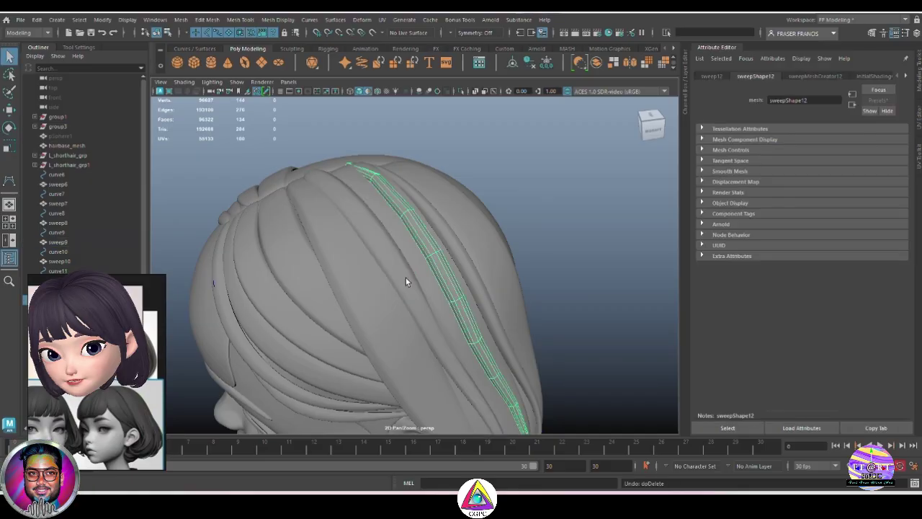
# Open the sweep mesh preset editor for the sweep9 strand and look through the saved presets without deleting any
pyautogui.click(406, 281)
pyautogui.click(820, 76)
pyautogui.click(876, 102)
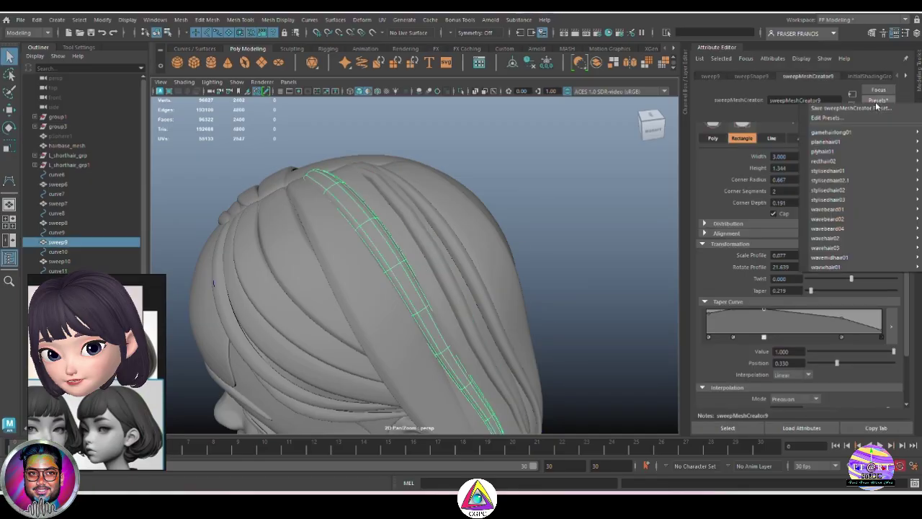
pyautogui.click(825, 118)
pyautogui.scroll(-2, 409, 211)
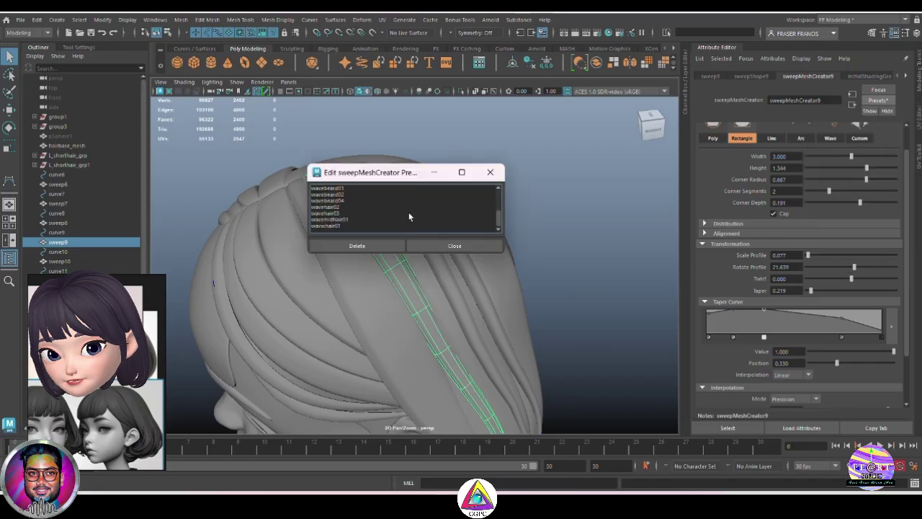
pyautogui.click(359, 189)
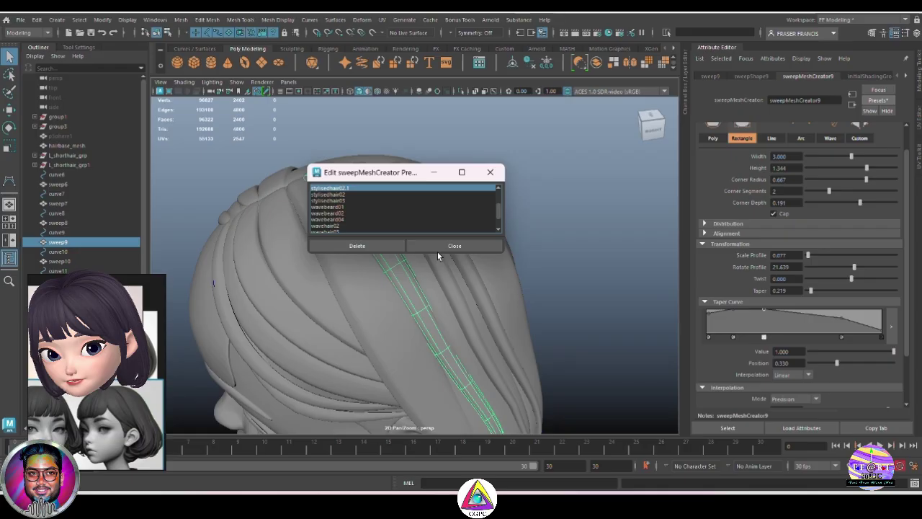
pyautogui.click(489, 172)
# Set the sweep12 strand's width to 3, fine-tune its profile rotation and turn on its smooth mesh preview
pyautogui.click(425, 288)
pyautogui.click(471, 298)
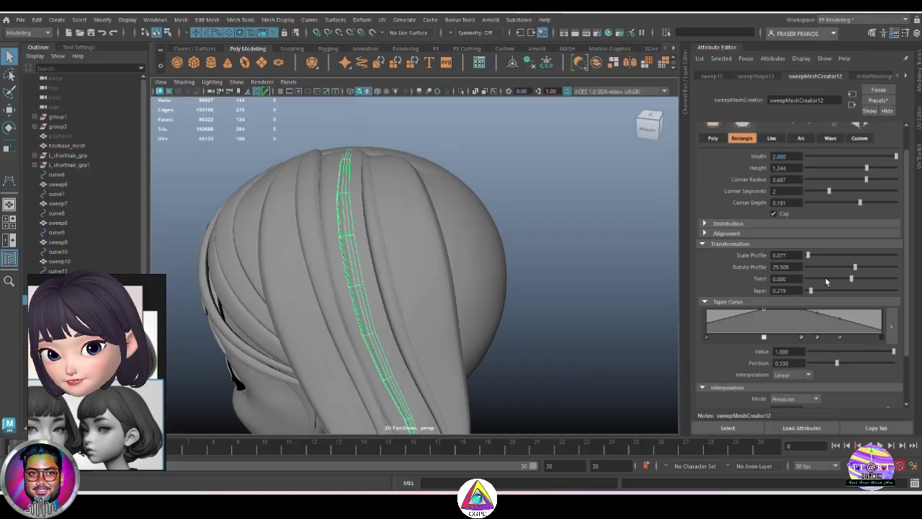
pyautogui.keyDown('alt'); pyautogui.moveTo(510, 289); pyautogui.dragTo(551, 267); pyautogui.keyUp('alt')
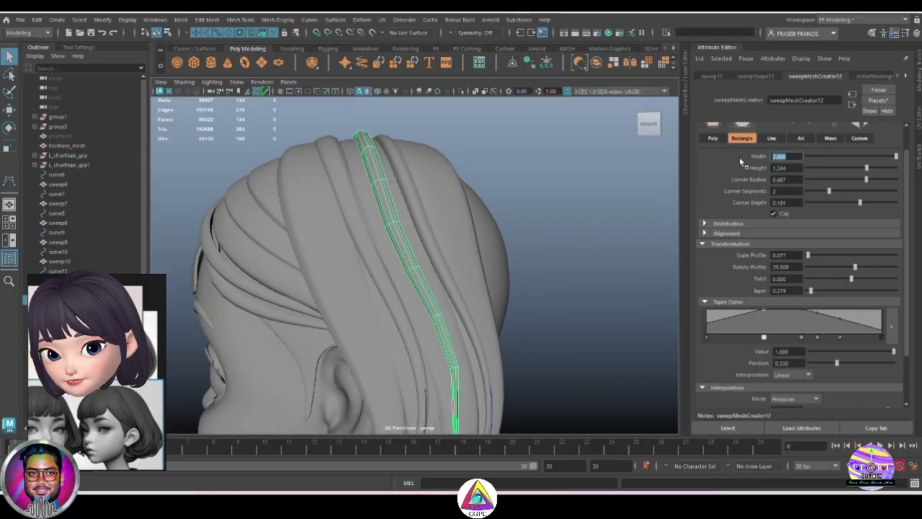
pyautogui.write('3')
pyautogui.press('Return')
pyautogui.moveTo(855, 271); pyautogui.dragTo(852, 267)
pyautogui.keyDown('alt'); pyautogui.moveTo(666, 232); pyautogui.dragTo(440, 311); pyautogui.keyUp('alt')
pyautogui.press('3')
pyautogui.click(604, 339)
# Show curve12's control vertices and move the upper ones to seat the strand's root between the neighbouring strands
pyautogui.click(119, 271)
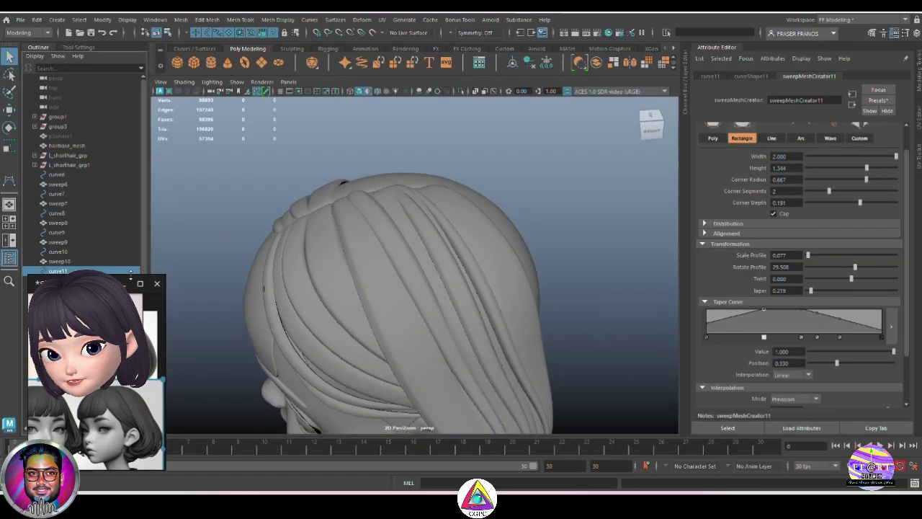
pyautogui.moveTo(120, 281); pyautogui.dragTo(134, 337, button='right')
pyautogui.click(119, 290)
pyautogui.moveTo(553, 216); pyautogui.dragTo(497, 217, button='right')
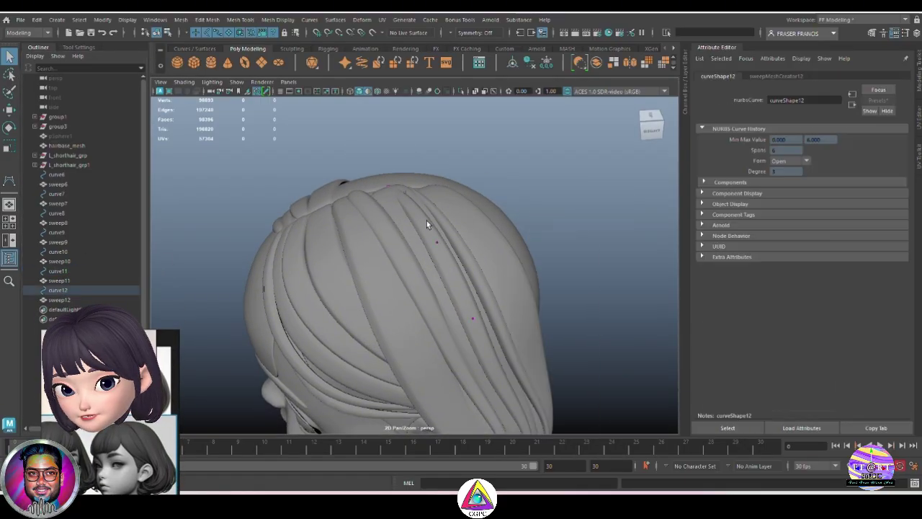
pyautogui.keyDown('alt'); pyautogui.moveTo(403, 228); pyautogui.dragTo(415, 241); pyautogui.keyUp('alt')
pyautogui.press('w')
pyautogui.moveTo(416, 191); pyautogui.dragTo(397, 182)
pyautogui.moveTo(367, 214); pyautogui.dragTo(434, 206)
pyautogui.keyDown('alt'); pyautogui.moveTo(435, 206); pyautogui.dragTo(483, 213, button='right'); pyautogui.keyUp('alt')
pyautogui.keyDown('alt'); pyautogui.moveTo(403, 151); pyautogui.dragTo(443, 191, button='middle'); pyautogui.keyUp('alt')
pyautogui.moveTo(400, 183); pyautogui.dragTo(436, 228)
pyautogui.keyDown('alt'); pyautogui.moveTo(463, 221); pyautogui.dragTo(432, 252, button='right'); pyautogui.keyUp('alt')
pyautogui.keyDown('alt'); pyautogui.moveTo(446, 260); pyautogui.dragTo(432, 323); pyautogui.keyUp('alt')
pyautogui.keyDown('alt'); pyautogui.moveTo(432, 324); pyautogui.dragTo(412, 302, button='right'); pyautogui.keyUp('alt')
pyautogui.click(411, 303)
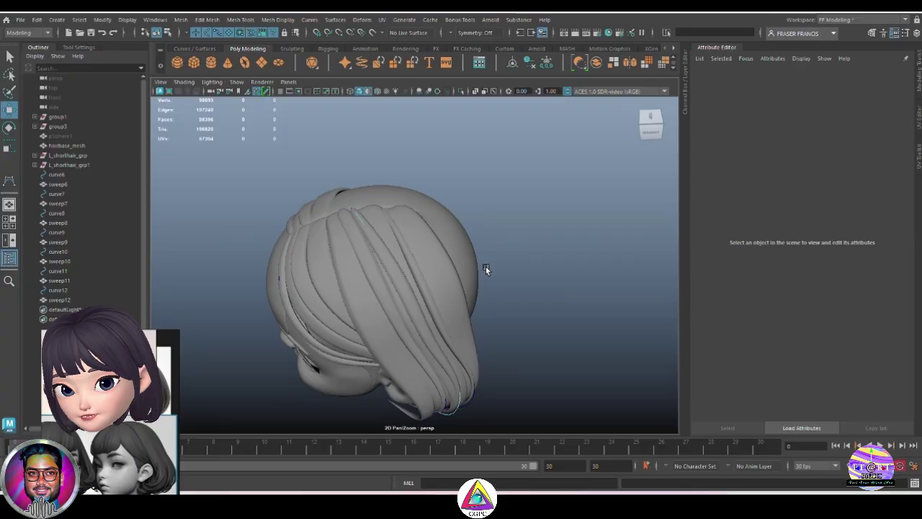
# Examine the lower hair strands and their tips around the ear and nape
pyautogui.keyDown('alt'); pyautogui.moveTo(486, 267); pyautogui.dragTo(491, 287, button='right'); pyautogui.keyUp('alt')
pyautogui.keyDown('alt'); pyautogui.moveTo(491, 288); pyautogui.dragTo(436, 265); pyautogui.keyUp('alt')
pyautogui.keyDown('alt'); pyautogui.moveTo(590, 213); pyautogui.dragTo(418, 282, button='right'); pyautogui.keyUp('alt')
pyautogui.keyDown('alt'); pyautogui.moveTo(417, 281); pyautogui.dragTo(517, 372); pyautogui.keyUp('alt')
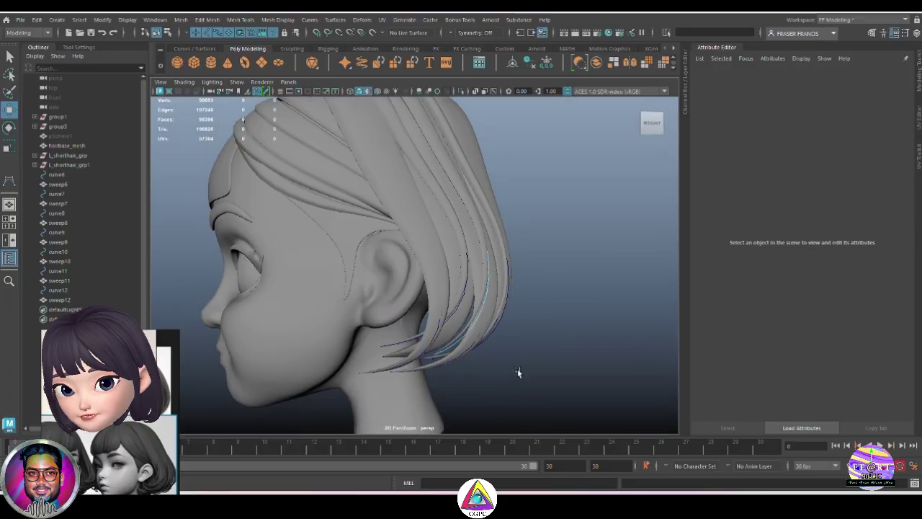
pyautogui.keyDown('alt'); pyautogui.moveTo(531, 306); pyautogui.dragTo(561, 298, button='right'); pyautogui.keyUp('alt')
pyautogui.keyDown('alt'); pyautogui.moveTo(562, 298); pyautogui.dragTo(574, 288); pyautogui.keyUp('alt')
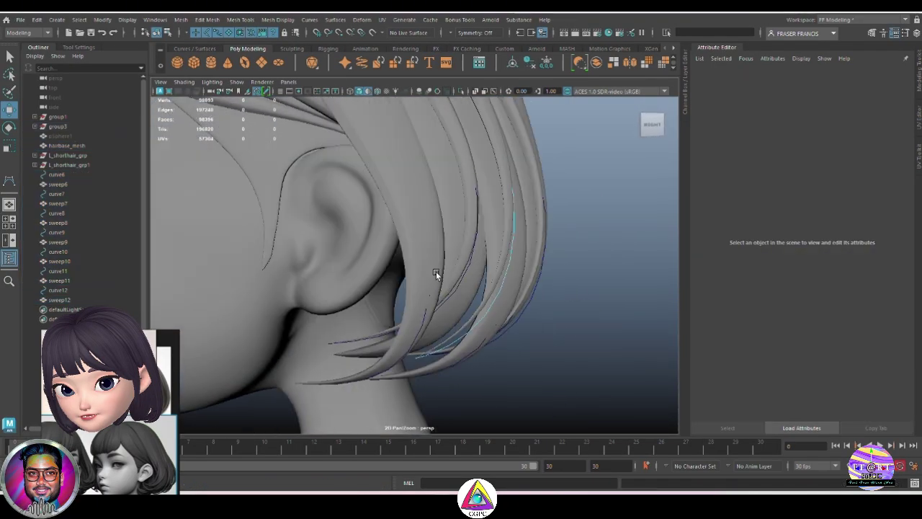
pyautogui.keyDown('alt'); pyautogui.moveTo(573, 253); pyautogui.dragTo(455, 267, button='right'); pyautogui.keyUp('alt')
pyautogui.keyDown('alt'); pyautogui.moveTo(455, 266); pyautogui.dragTo(537, 254); pyautogui.keyUp('alt')
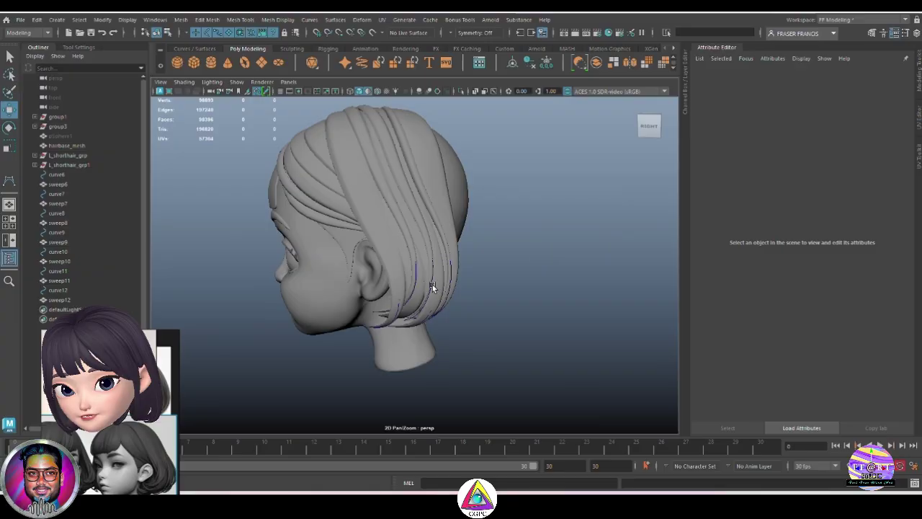
# Move curve12's lower control vertices to reposition the strand's bend and tip behind the ear
pyautogui.press('b')
pyautogui.moveTo(465, 331); pyautogui.dragTo(389, 319)
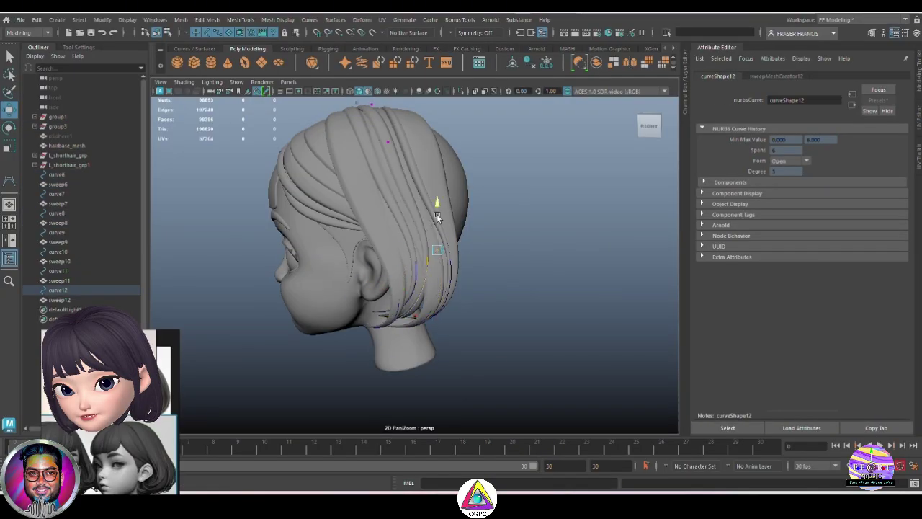
pyautogui.moveTo(437, 217); pyautogui.dragTo(438, 215)
pyautogui.keyDown('alt'); pyautogui.moveTo(425, 252); pyautogui.dragTo(490, 263); pyautogui.keyUp('alt')
pyautogui.moveTo(515, 256); pyautogui.dragTo(531, 258)
pyautogui.keyDown('alt'); pyautogui.moveTo(558, 290); pyautogui.dragTo(506, 311); pyautogui.keyUp('alt')
pyautogui.click(507, 310)
pyautogui.keyDown('alt'); pyautogui.moveTo(506, 310); pyautogui.dragTo(544, 345, button='right'); pyautogui.keyUp('alt')
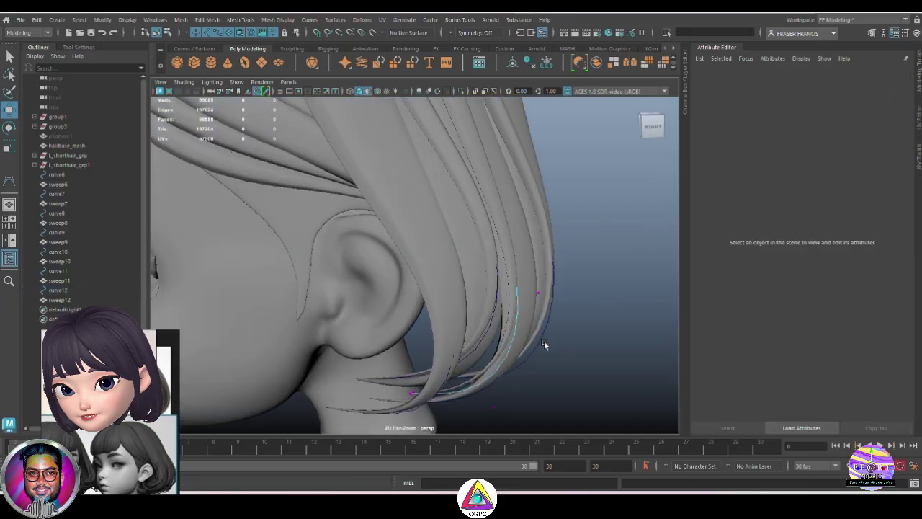
pyautogui.keyDown('alt'); pyautogui.moveTo(505, 328); pyautogui.dragTo(523, 329); pyautogui.keyUp('alt')
pyautogui.moveTo(529, 296); pyautogui.dragTo(544, 311)
pyautogui.keyDown('alt'); pyautogui.moveTo(544, 311); pyautogui.dragTo(559, 351, button='middle'); pyautogui.keyUp('alt')
pyautogui.click(574, 356)
pyautogui.keyDown('alt'); pyautogui.moveTo(574, 356); pyautogui.dragTo(482, 250, button='right'); pyautogui.keyUp('alt')
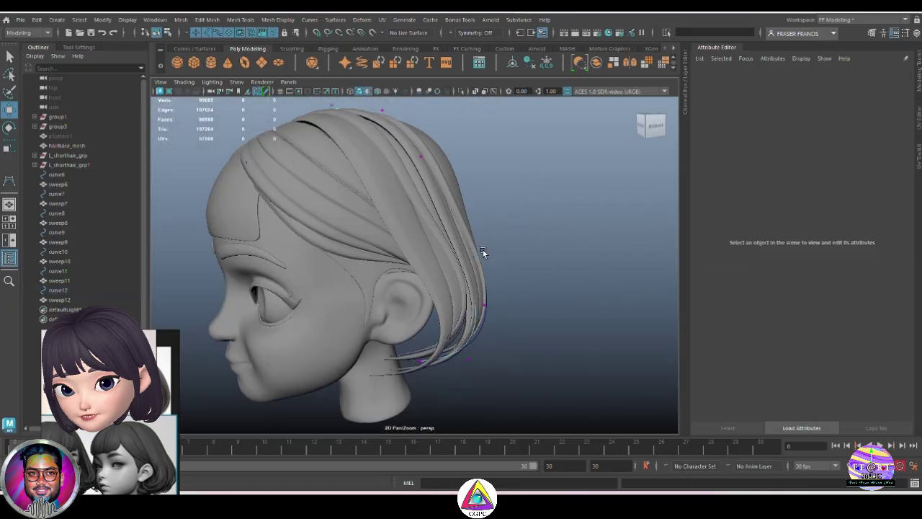
# Select curve11's lower control vertices and shift them sideways to reposition the strand at the nape
pyautogui.keyDown('alt'); pyautogui.moveTo(482, 251); pyautogui.dragTo(457, 315); pyautogui.keyUp('alt')
pyautogui.click(457, 315)
pyautogui.keyDown('alt'); pyautogui.moveTo(457, 315); pyautogui.dragTo(492, 349, button='right'); pyautogui.keyUp('alt')
pyautogui.hotkey('ctrl', 'z')
pyautogui.hotkey('ctrl', 'z')
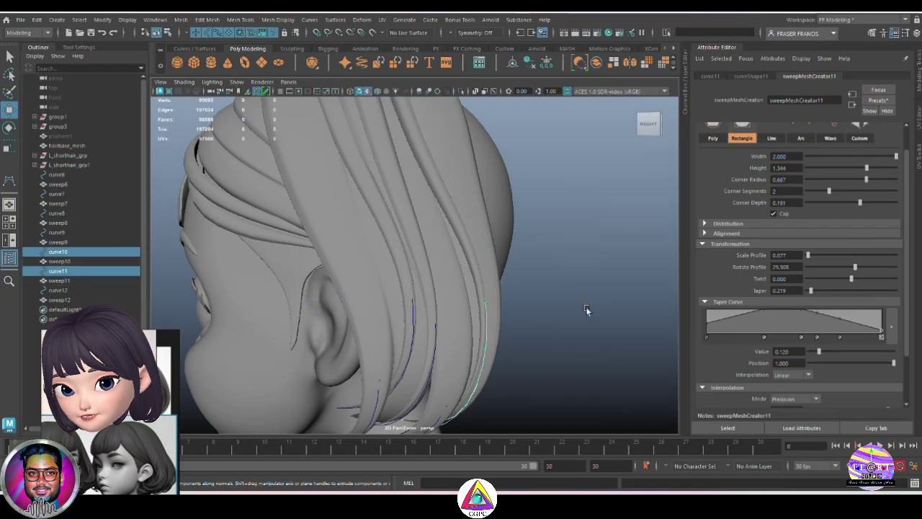
pyautogui.keyDown('alt'); pyautogui.moveTo(573, 426); pyautogui.dragTo(566, 352, button='middle'); pyautogui.keyUp('alt')
pyautogui.click(494, 250)
pyautogui.moveTo(466, 252); pyautogui.dragTo(440, 254)
pyautogui.keyDown('alt'); pyautogui.moveTo(441, 257); pyautogui.dragTo(451, 317); pyautogui.keyUp('alt')
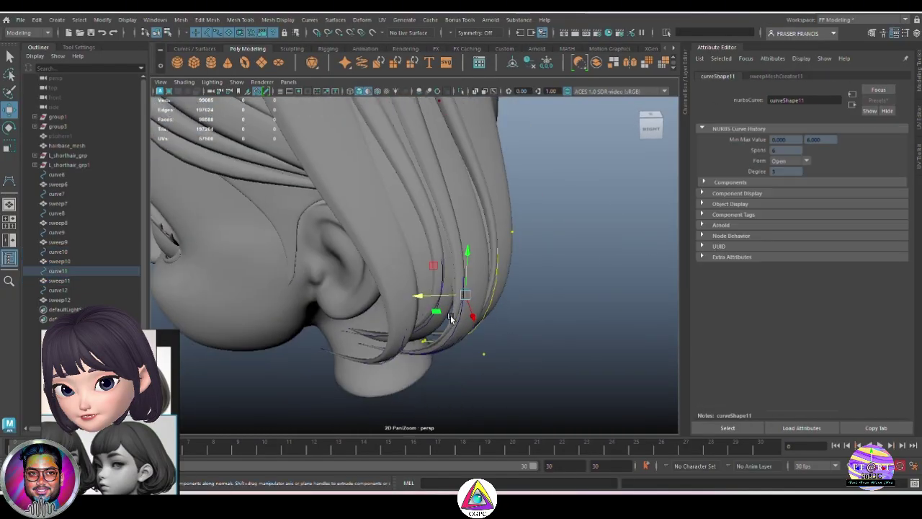
pyautogui.click(555, 310)
# Set the root point of the sweep11 strand's taper curve to 0.76 and adjust the curve toward the tip
pyautogui.keyDown('alt'); pyautogui.moveTo(556, 310); pyautogui.dragTo(485, 290); pyautogui.keyUp('alt')
pyautogui.keyDown('alt'); pyautogui.moveTo(551, 318); pyautogui.dragTo(428, 286); pyautogui.keyUp('alt')
pyautogui.click(429, 285)
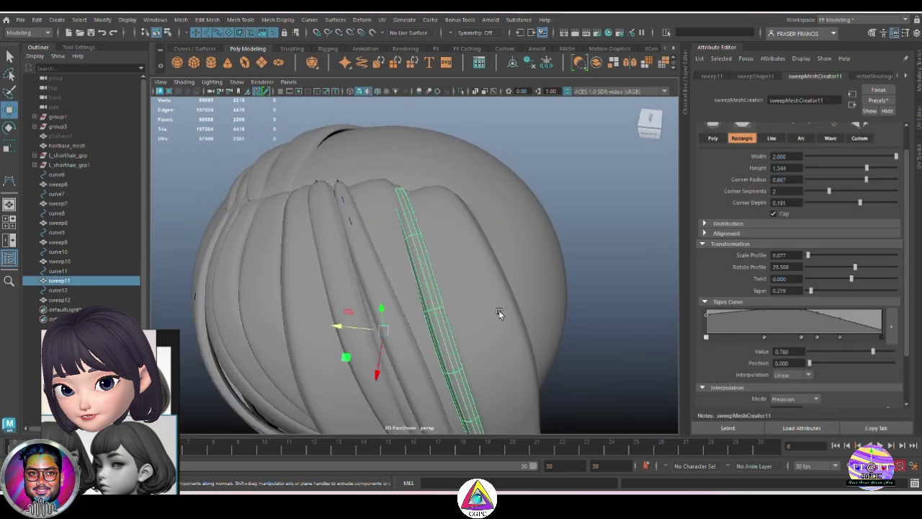
pyautogui.keyDown('alt'); pyautogui.moveTo(498, 310); pyautogui.dragTo(612, 311); pyautogui.keyUp('alt')
pyautogui.click(843, 318)
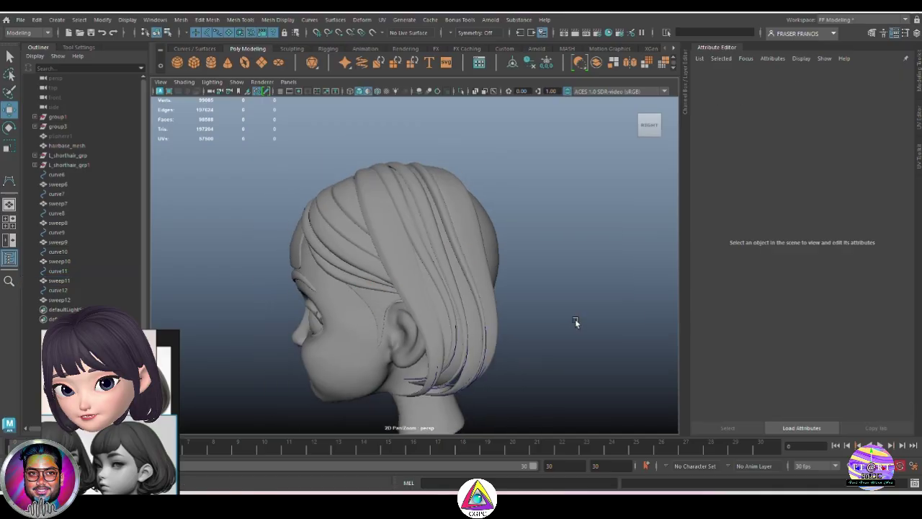
# Duplicate curve6 and show the scene in wireframe for placing the copy
pyautogui.keyDown('alt'); pyautogui.moveTo(576, 321); pyautogui.dragTo(566, 281); pyautogui.keyUp('alt')
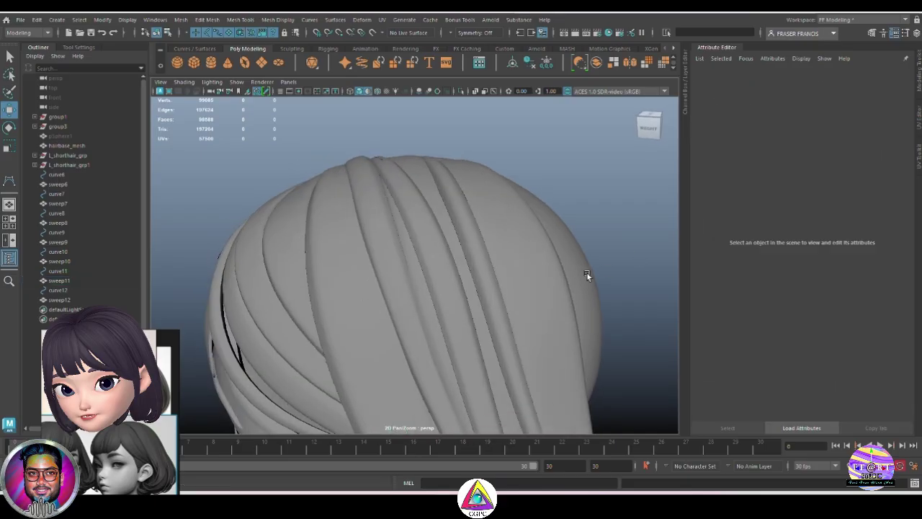
pyautogui.keyDown('alt'); pyautogui.moveTo(587, 275); pyautogui.dragTo(530, 318); pyautogui.keyUp('alt')
pyautogui.click(126, 174)
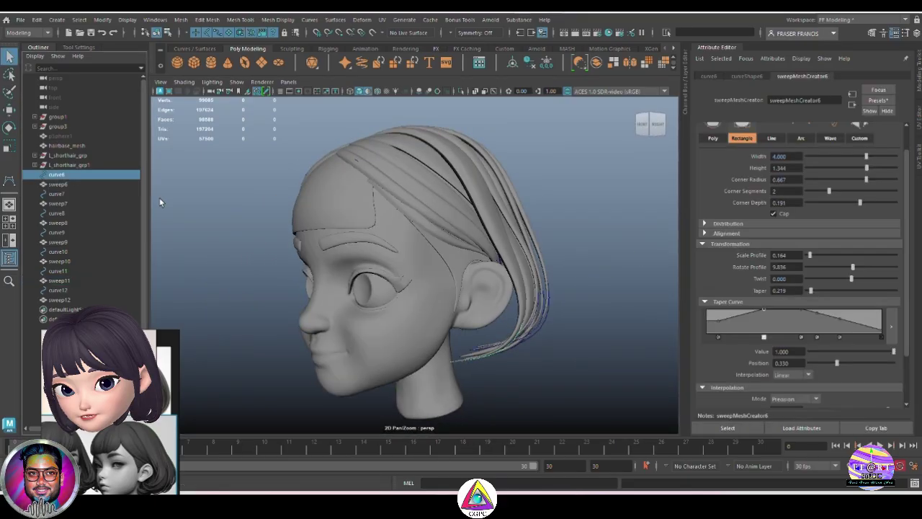
pyautogui.hotkey('ctrl', 'd')
pyautogui.press('w')
pyautogui.keyDown('alt'); pyautogui.moveTo(206, 213); pyautogui.dragTo(428, 318); pyautogui.keyUp('alt')
pyautogui.press('4')
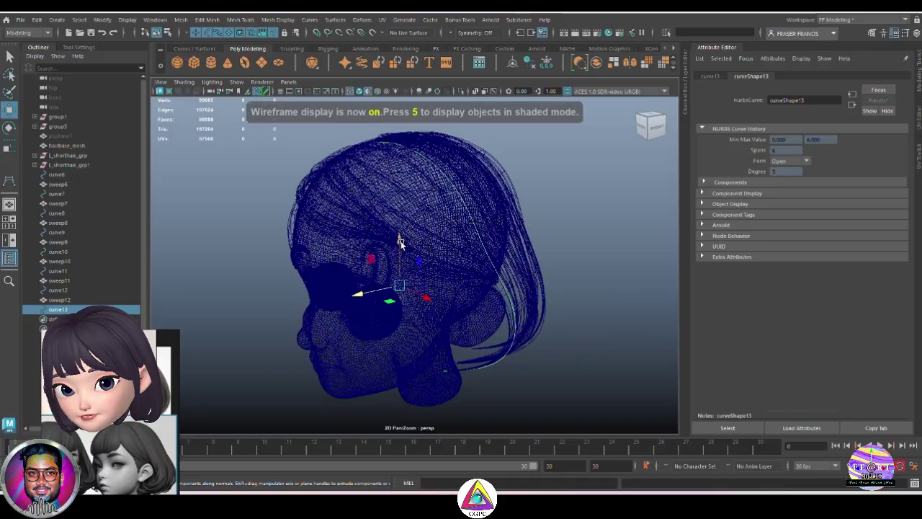
# Move the curve copy's pivot to its upper end and rotate the copy forward along the side hair in shaded view
pyautogui.press('d')
pyautogui.keyDown('alt'); pyautogui.moveTo(425, 221); pyautogui.dragTo(444, 257); pyautogui.keyUp('alt')
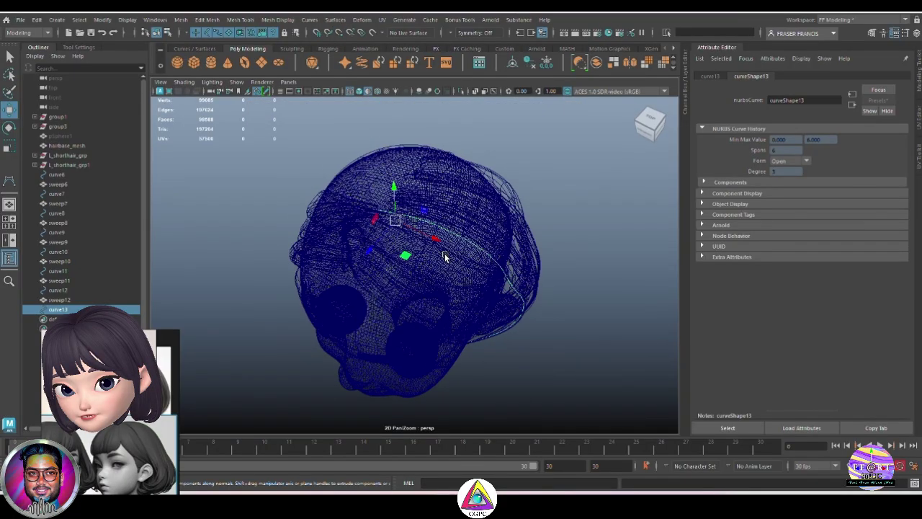
pyautogui.moveTo(379, 211)
pyautogui.keyDown('alt'); pyautogui.mouseDown()
pyautogui.moveTo(432, 264)
pyautogui.moveTo(358, 180)
pyautogui.moveTo(441, 207)
pyautogui.moveTo(401, 206)
pyautogui.moveTo(387, 226)
pyautogui.moveTo(457, 272)
pyautogui.moveTo(477, 192)
pyautogui.moveTo(408, 291)
pyautogui.moveTo(515, 299)
pyautogui.moveTo(455, 315)
pyautogui.mouseUp(); pyautogui.keyUp('alt')
pyautogui.press('5')
pyautogui.press('e')
pyautogui.keyDown('alt'); pyautogui.moveTo(442, 190); pyautogui.dragTo(583, 310); pyautogui.keyUp('alt')
# Create a sweep mesh from curve13 and replace its settings with the stylisedhair02.1 preset
pyautogui.click(361, 62)
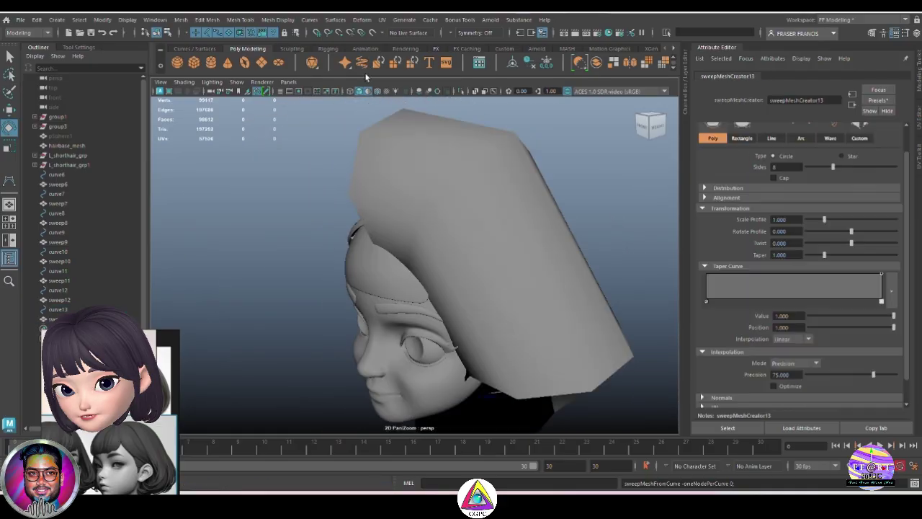
pyautogui.click(877, 100)
pyautogui.moveTo(873, 180)
pyautogui.click(720, 181)
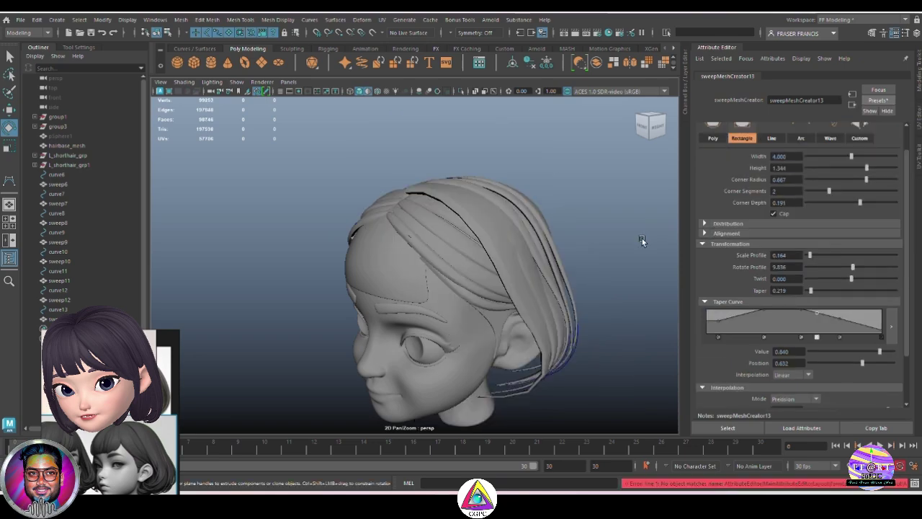
# Replace the sweep13 strand's settings with the stylisedhair02 preset and set its width to 3
pyautogui.click(877, 100)
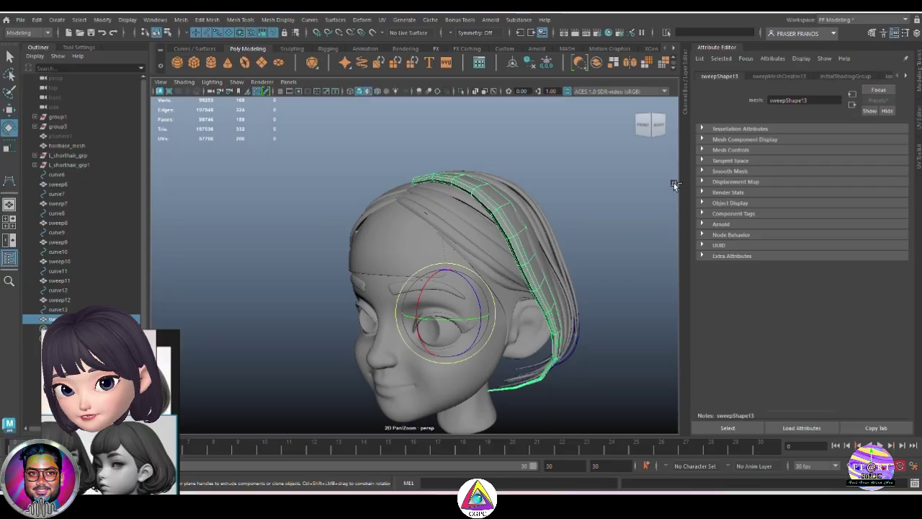
pyautogui.click(810, 77)
pyautogui.click(878, 100)
pyautogui.moveTo(862, 188)
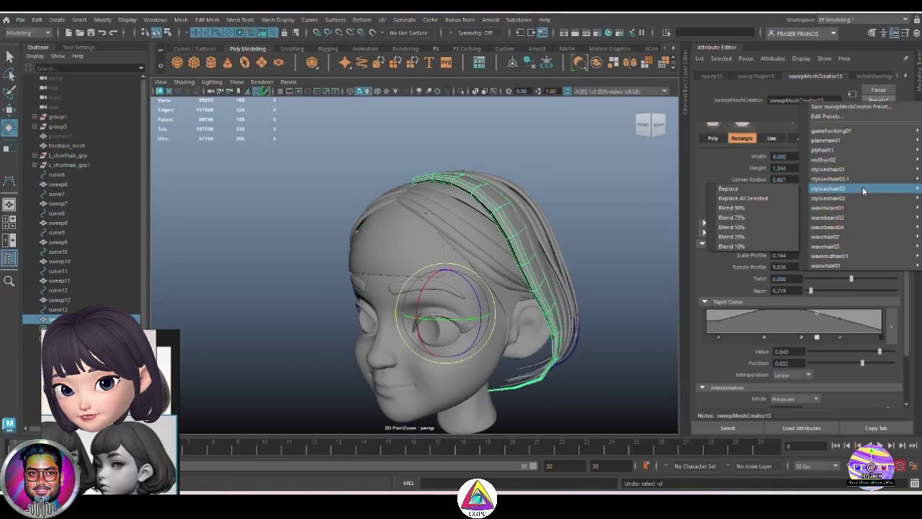
pyautogui.click(728, 188)
pyautogui.keyDown('alt'); pyautogui.moveTo(638, 237); pyautogui.dragTo(744, 289); pyautogui.keyUp('alt')
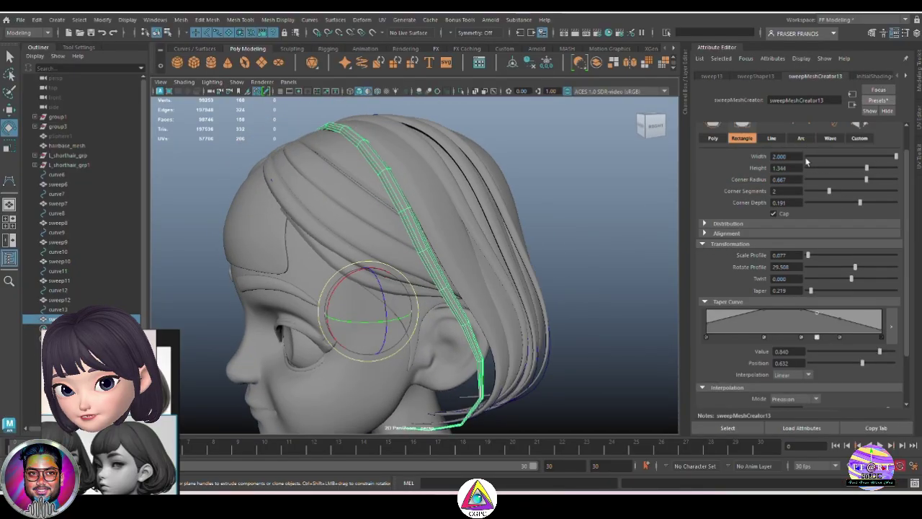
pyautogui.write('3')
pyautogui.press('Return')
# Smooth the sweep13 strand's preview and remove the taper curve point at position 0.632
pyautogui.keyDown('alt'); pyautogui.moveTo(611, 294); pyautogui.dragTo(608, 324); pyautogui.keyUp('alt')
pyautogui.click(590, 274)
pyautogui.hotkey('ctrl', 'z')
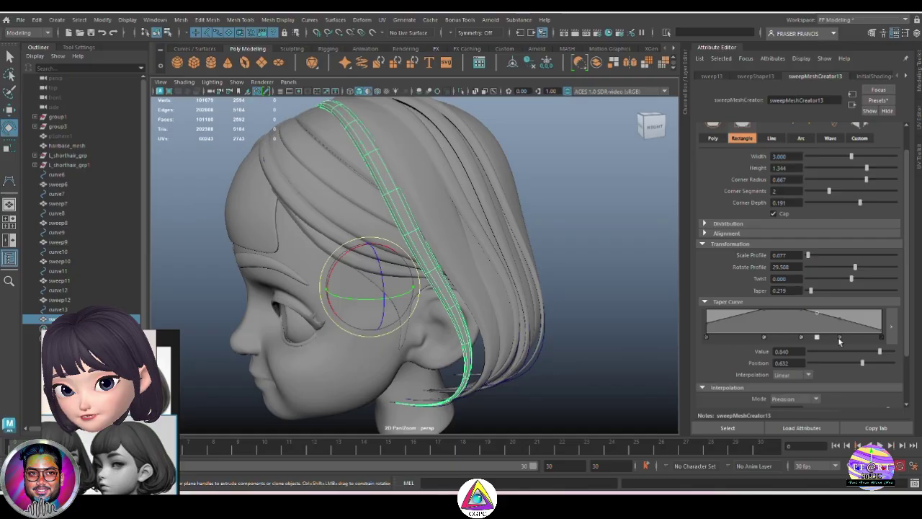
pyautogui.keyDown('alt'); pyautogui.moveTo(634, 346); pyautogui.dragTo(559, 314); pyautogui.keyUp('alt')
pyautogui.click(642, 307)
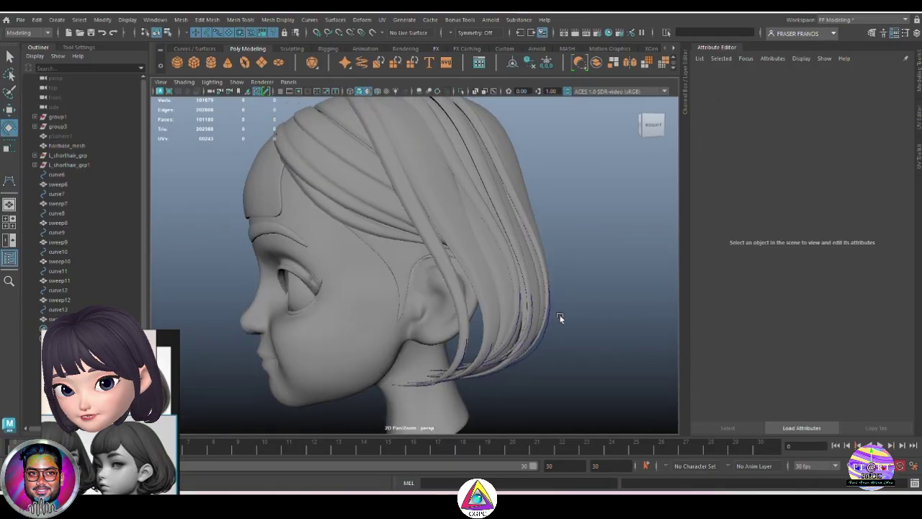
# Select curve13's control vertices near the ear and move them inward toward the head from the front view
pyautogui.click(464, 344)
pyautogui.keyDown('alt'); pyautogui.moveTo(483, 343); pyautogui.dragTo(578, 330); pyautogui.keyUp('alt')
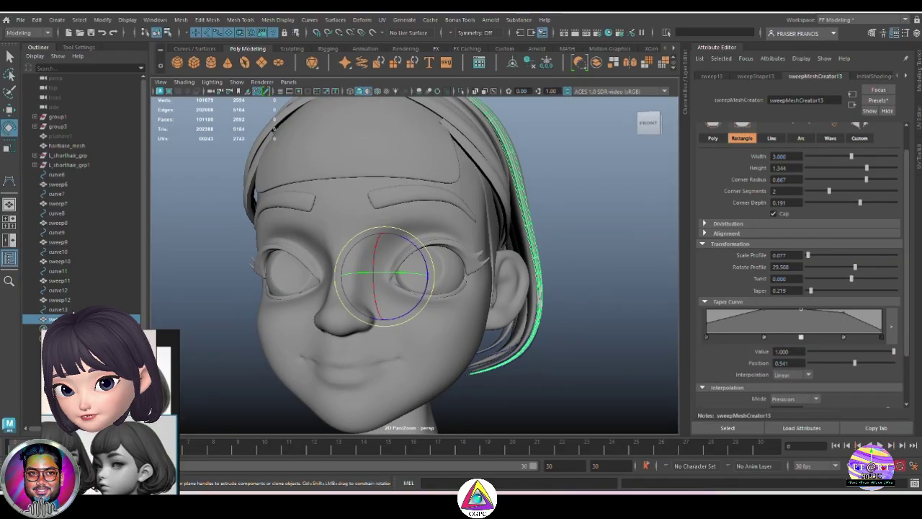
pyautogui.click(73, 311)
pyautogui.keyDown('alt'); pyautogui.moveTo(482, 339); pyautogui.dragTo(405, 330); pyautogui.keyUp('alt')
pyautogui.press('F9')
pyautogui.moveTo(492, 278); pyautogui.dragTo(537, 323)
pyautogui.press('b')
pyautogui.press('w')
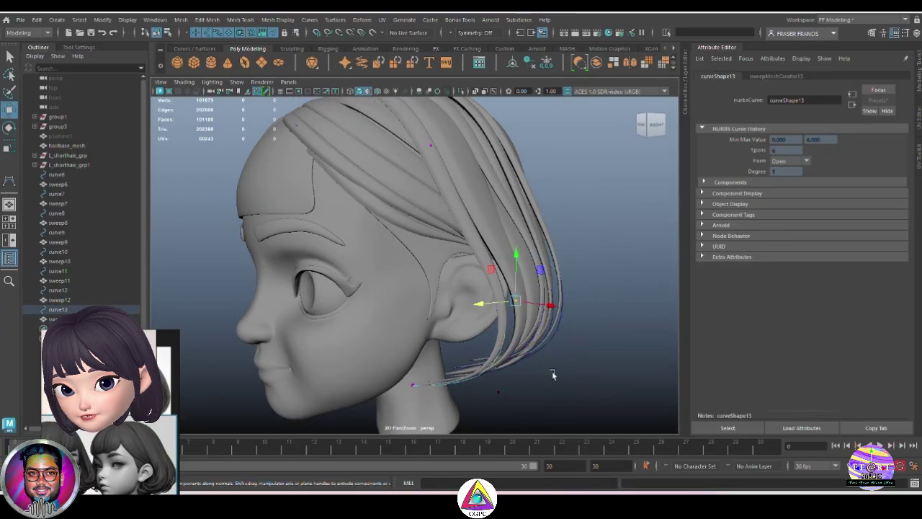
pyautogui.keyDown('alt'); pyautogui.moveTo(489, 305); pyautogui.dragTo(589, 295); pyautogui.keyUp('alt')
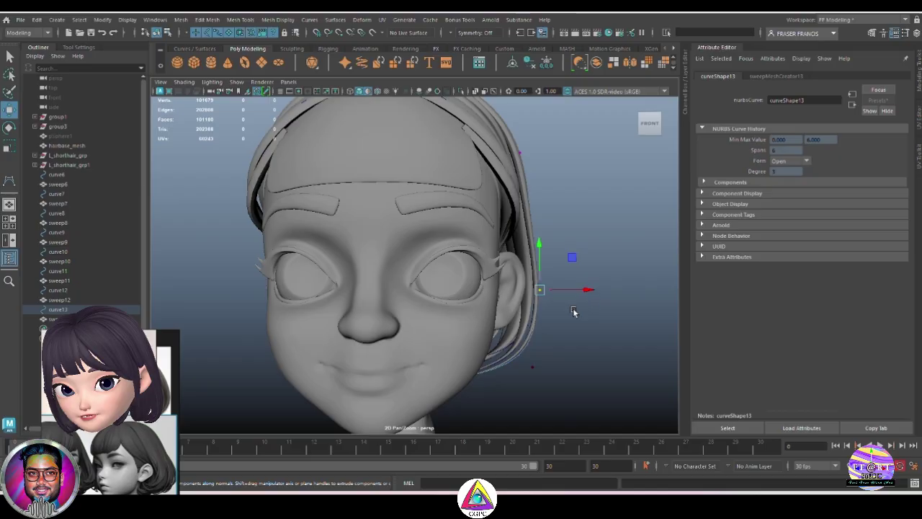
pyautogui.moveTo(574, 212); pyautogui.dragTo(561, 212)
# Move curve13's individual control vertices above the ear and near the tip slightly outward to refine the strand's outline
pyautogui.keyDown('alt'); pyautogui.moveTo(601, 252); pyautogui.dragTo(537, 251); pyautogui.keyUp('alt')
pyautogui.keyDown('alt'); pyautogui.moveTo(537, 252); pyautogui.dragTo(605, 285, button='right'); pyautogui.keyUp('alt')
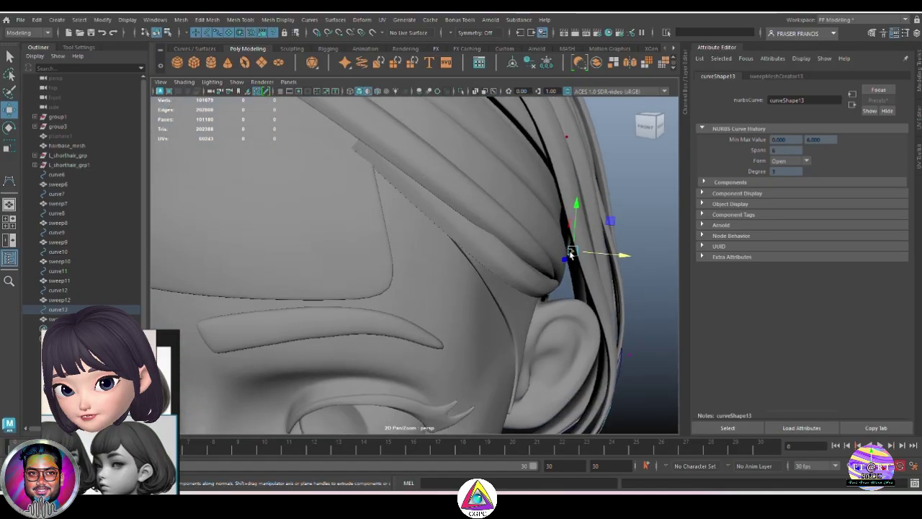
pyautogui.keyDown('alt'); pyautogui.moveTo(605, 284); pyautogui.dragTo(577, 320); pyautogui.keyUp('alt')
pyautogui.keyDown('alt'); pyautogui.moveTo(577, 319); pyautogui.dragTo(564, 333, button='right'); pyautogui.keyUp('alt')
pyautogui.keyDown('alt'); pyautogui.moveTo(564, 333); pyautogui.dragTo(576, 327); pyautogui.keyUp('alt')
pyautogui.moveTo(533, 243); pyautogui.dragTo(539, 243)
pyautogui.click(498, 170)
pyautogui.moveTo(535, 167); pyautogui.dragTo(539, 327)
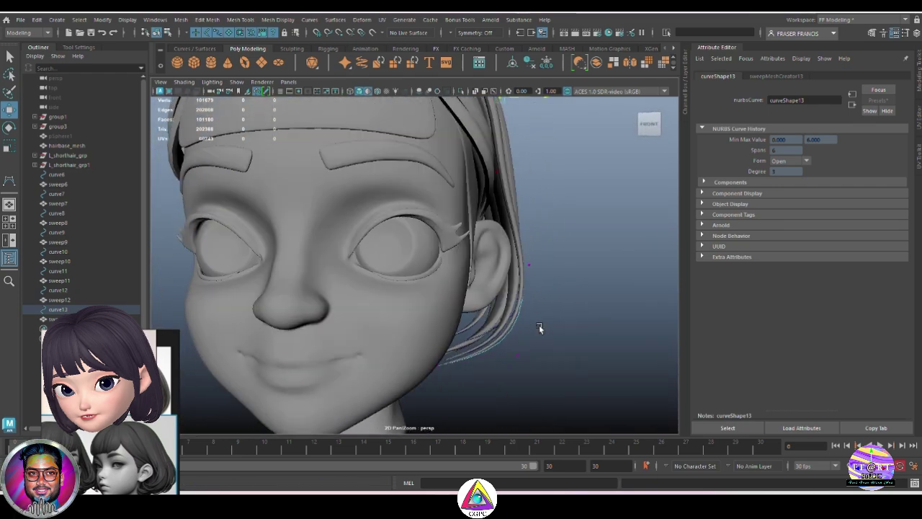
pyautogui.click(480, 359)
pyautogui.moveTo(520, 360); pyautogui.dragTo(525, 360)
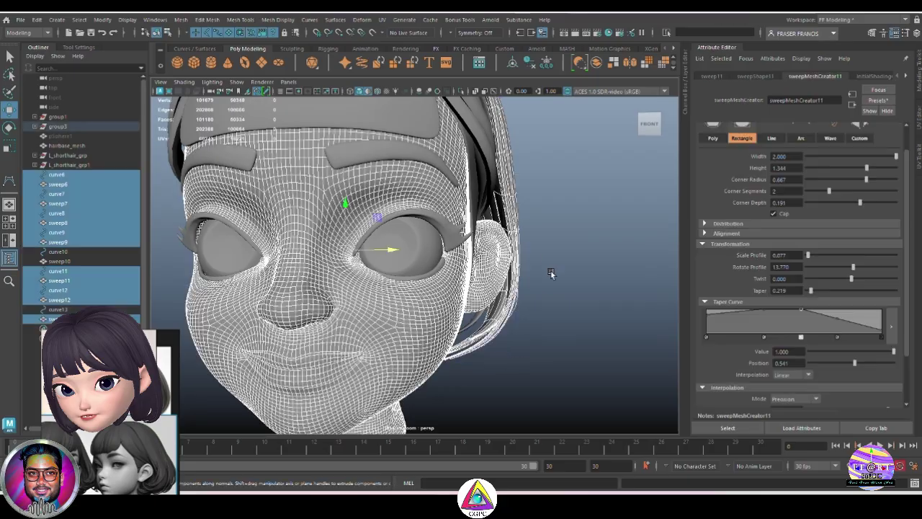
# Set the sweep13 strand's Rotate Profile to 45.246 so it lies flatter over the ear
pyautogui.keyDown('alt'); pyautogui.moveTo(549, 267); pyautogui.dragTo(478, 272); pyautogui.keyUp('alt')
pyautogui.keyDown('alt'); pyautogui.moveTo(558, 299); pyautogui.dragTo(490, 234); pyautogui.keyUp('alt')
pyautogui.click(569, 263)
pyautogui.click(434, 276)
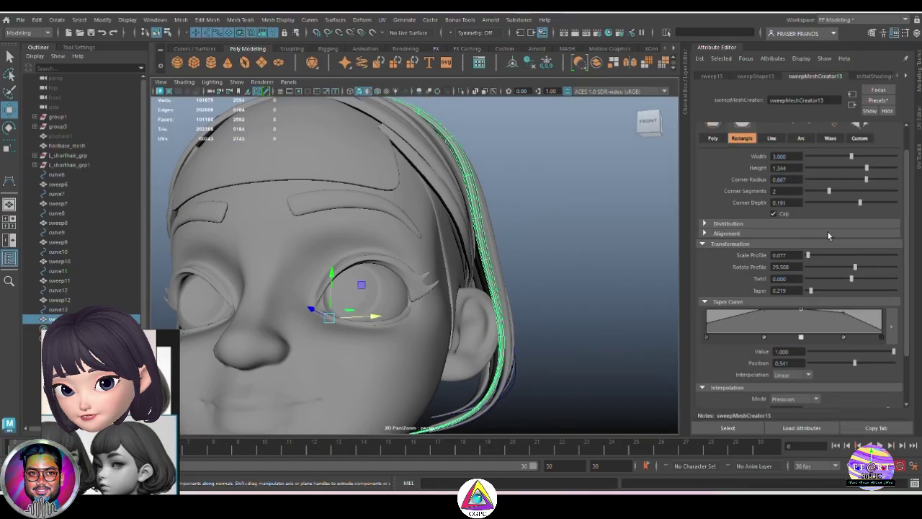
pyautogui.moveTo(854, 272); pyautogui.dragTo(858, 271)
pyautogui.keyDown('alt'); pyautogui.moveTo(659, 266); pyautogui.dragTo(617, 290); pyautogui.keyUp('alt')
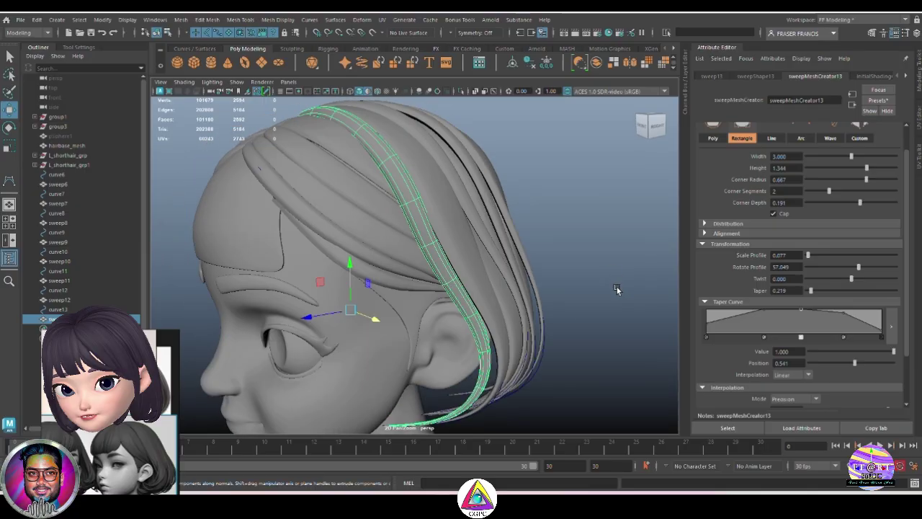
pyautogui.moveTo(617, 290); pyautogui.dragTo(624, 290, button='middle')
pyautogui.hotkey('ctrl', 'z')
pyautogui.keyDown('alt'); pyautogui.moveTo(551, 250); pyautogui.dragTo(574, 259); pyautogui.keyUp('alt')
pyautogui.moveTo(858, 267); pyautogui.dragTo(856, 268)
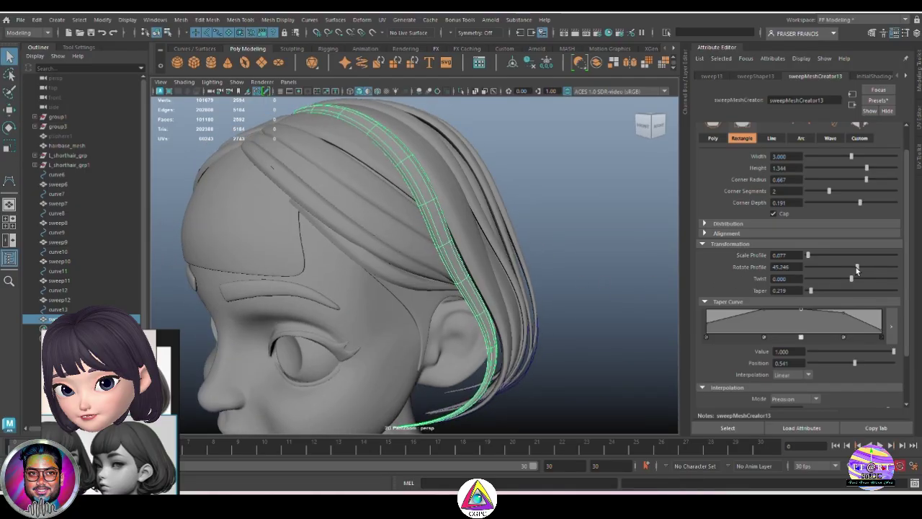
pyautogui.click(630, 292)
pyautogui.keyDown('alt'); pyautogui.moveTo(566, 285); pyautogui.dragTo(575, 301); pyautogui.keyUp('alt')
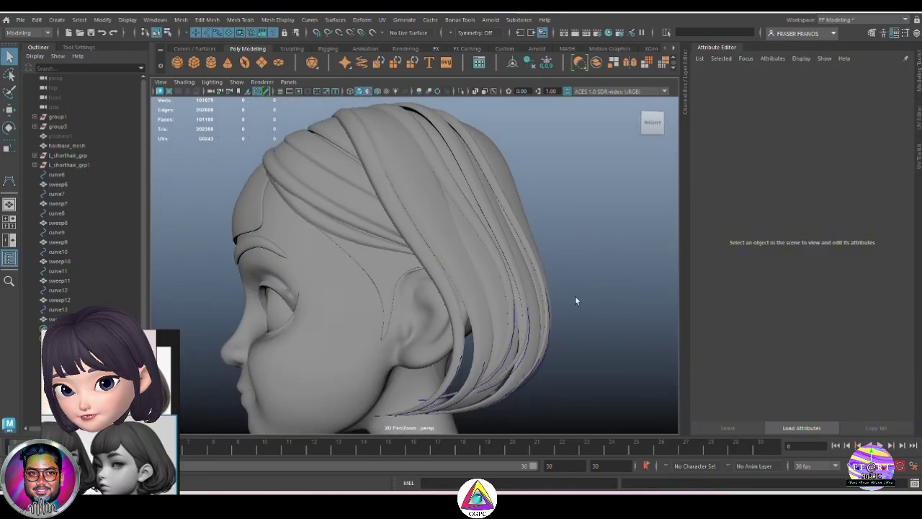
pyautogui.moveTo(513, 347)
pyautogui.keyDown('alt'); pyautogui.mouseDown()
pyautogui.moveTo(446, 317)
pyautogui.moveTo(498, 344)
pyautogui.mouseUp(); pyautogui.keyUp('alt')
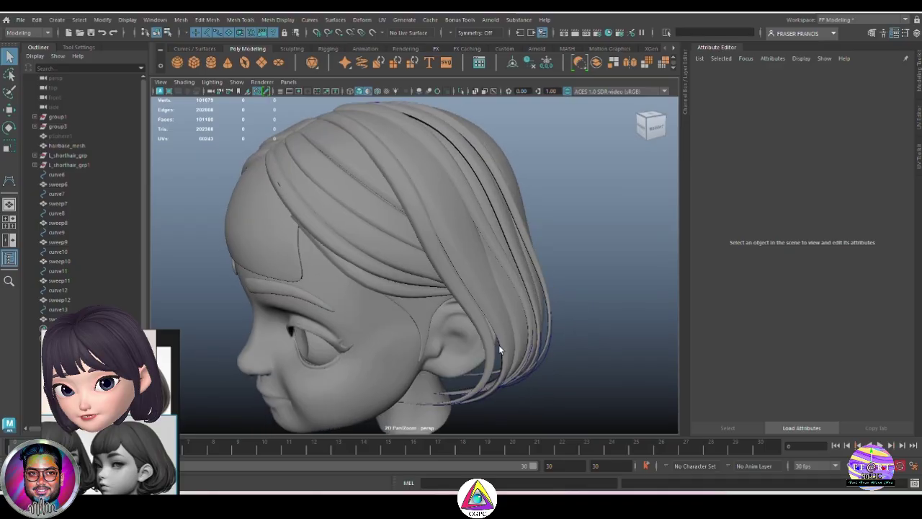
# Try a different Scale Profile value on the sweep13 strand
pyautogui.click(494, 344)
pyautogui.moveTo(808, 255); pyautogui.dragTo(807, 255)
pyautogui.moveTo(807, 255); pyautogui.dragTo(809, 255)
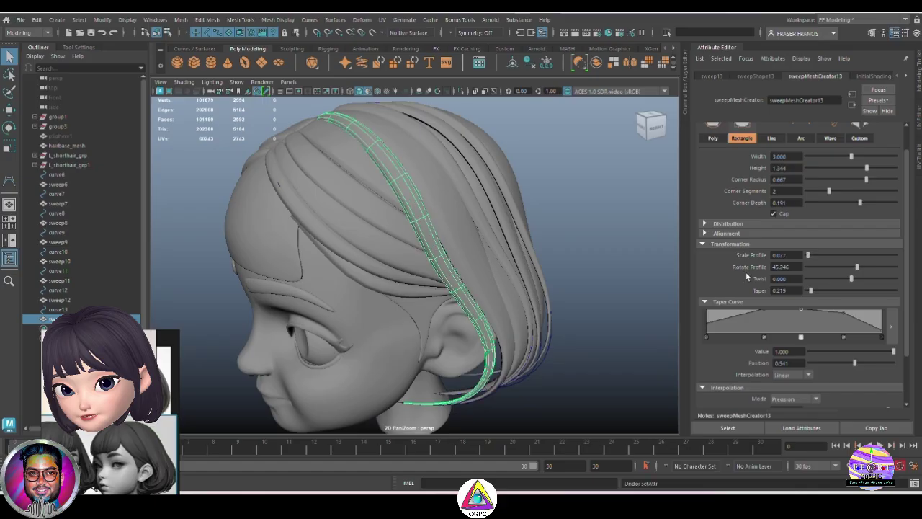
# Adjust curve13's individual control vertices behind the ear to refine the strand's flow
pyautogui.keyDown('alt'); pyautogui.moveTo(602, 263); pyautogui.dragTo(504, 296); pyautogui.keyUp('alt')
pyautogui.click(651, 246)
pyautogui.click(511, 334)
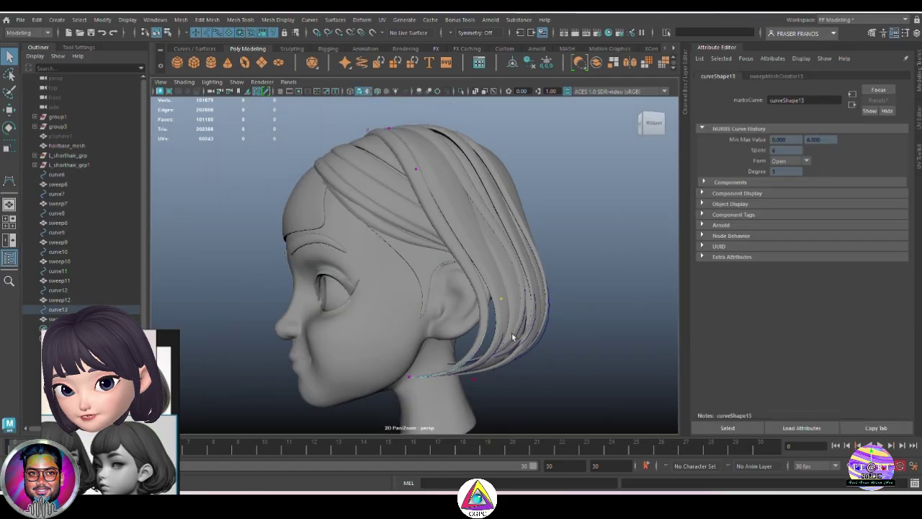
pyautogui.click(458, 337)
pyautogui.keyDown('alt'); pyautogui.moveTo(458, 337); pyautogui.dragTo(552, 325); pyautogui.keyUp('alt')
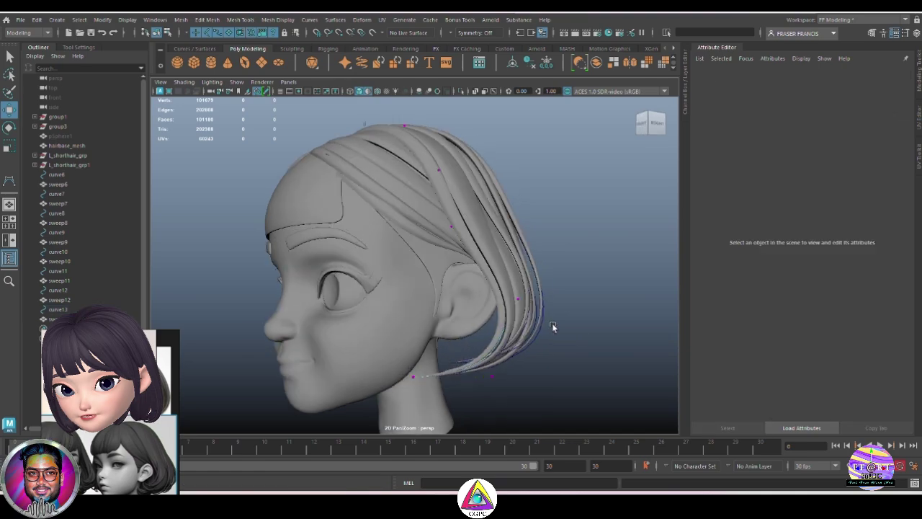
pyautogui.keyDown('alt'); pyautogui.moveTo(551, 325); pyautogui.dragTo(583, 310, button='right'); pyautogui.keyUp('alt')
pyautogui.keyDown('alt'); pyautogui.moveTo(584, 310); pyautogui.dragTo(531, 335); pyautogui.keyUp('alt')
pyautogui.keyDown('alt'); pyautogui.moveTo(530, 336); pyautogui.dragTo(504, 259, button='middle'); pyautogui.keyUp('alt')
pyautogui.click(447, 263)
pyautogui.moveTo(489, 266); pyautogui.dragTo(483, 291)
pyautogui.click(517, 268)
pyautogui.keyDown('alt'); pyautogui.moveTo(482, 291); pyautogui.dragTo(439, 284, button='right'); pyautogui.keyUp('alt')
pyautogui.click(479, 281)
pyautogui.click(641, 207)
# Add a taper curve point with value 0.940 at position 0.536 on the sweep9 strand and adjust curve9's root control vertex
pyautogui.keyDown('alt'); pyautogui.moveTo(598, 230); pyautogui.dragTo(577, 228); pyautogui.keyUp('alt')
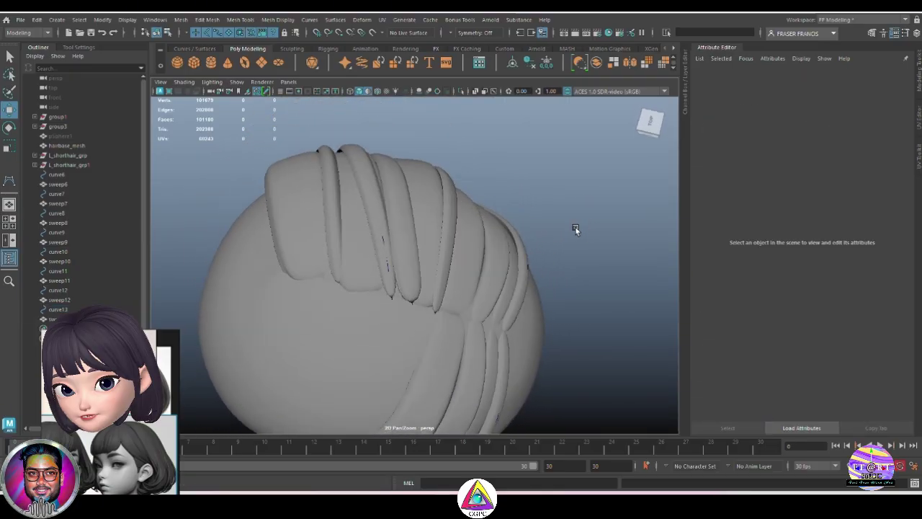
pyautogui.click(404, 217)
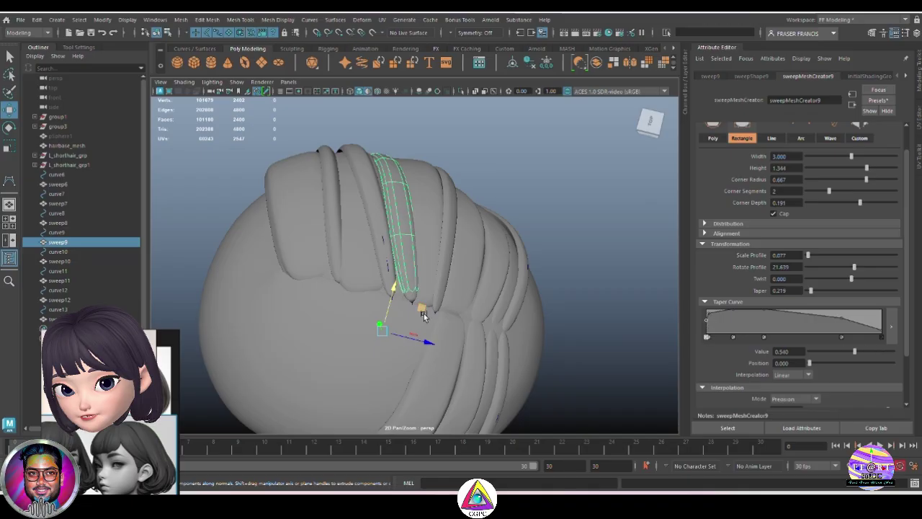
pyautogui.moveTo(735, 313); pyautogui.dragTo(734, 314)
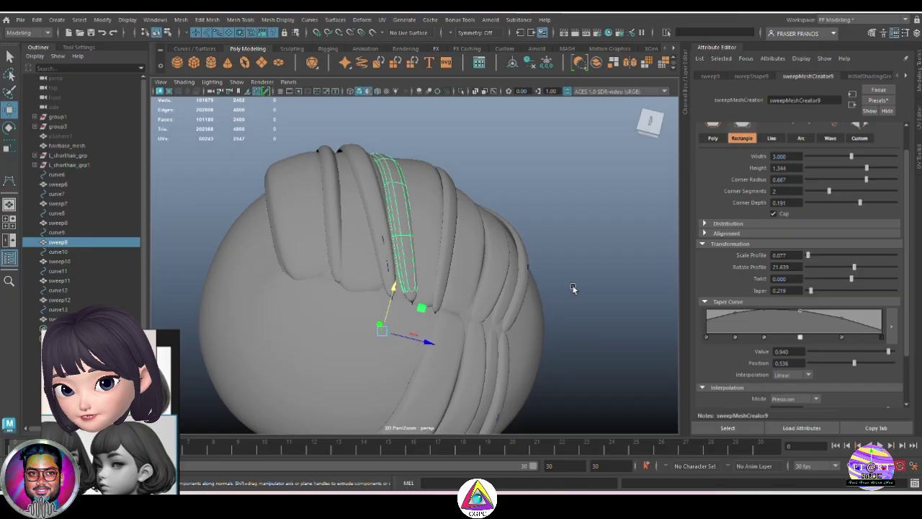
pyautogui.click(412, 302)
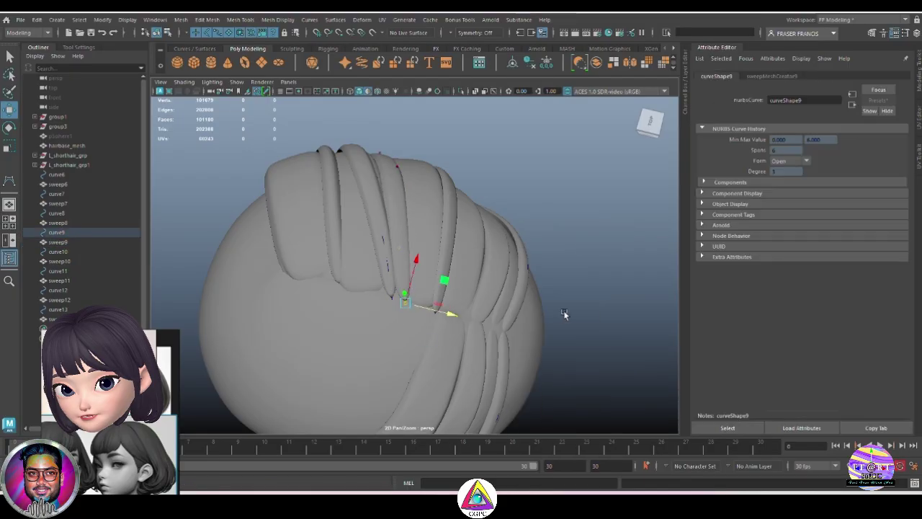
pyautogui.click(570, 310)
# Group the hair curves and sweep meshes from curve6 to sweep13 and mirror a duplicate group onto the other side of the head
pyautogui.keyDown('alt'); pyautogui.moveTo(570, 311); pyautogui.dragTo(391, 245); pyautogui.keyUp('alt')
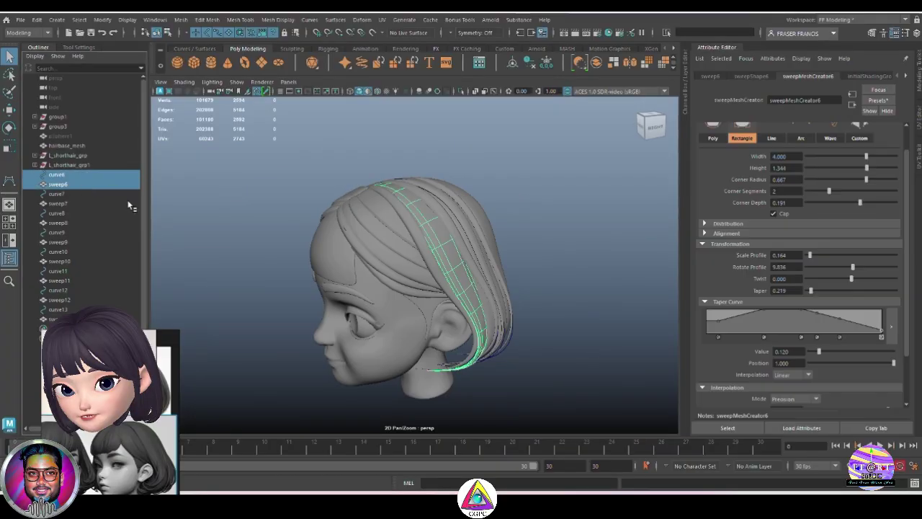
pyautogui.keyDown('shift'); pyautogui.click(87, 318); pyautogui.keyUp('shift')
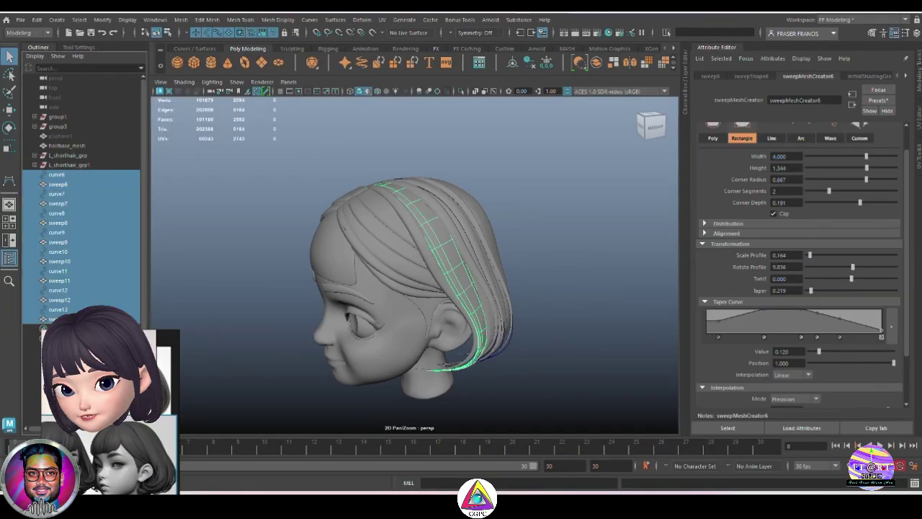
pyautogui.hotkey('ctrl', 'g')
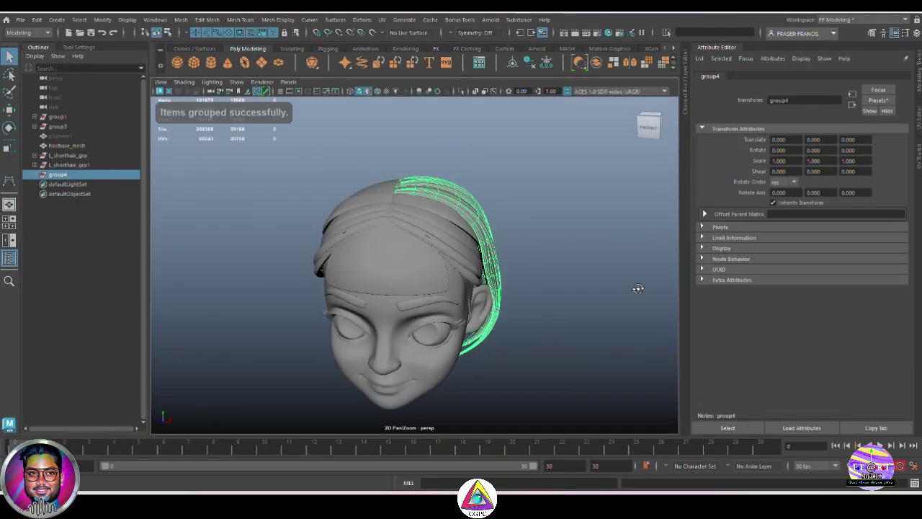
pyautogui.keyDown('alt'); pyautogui.moveTo(638, 288); pyautogui.dragTo(523, 282); pyautogui.keyUp('alt')
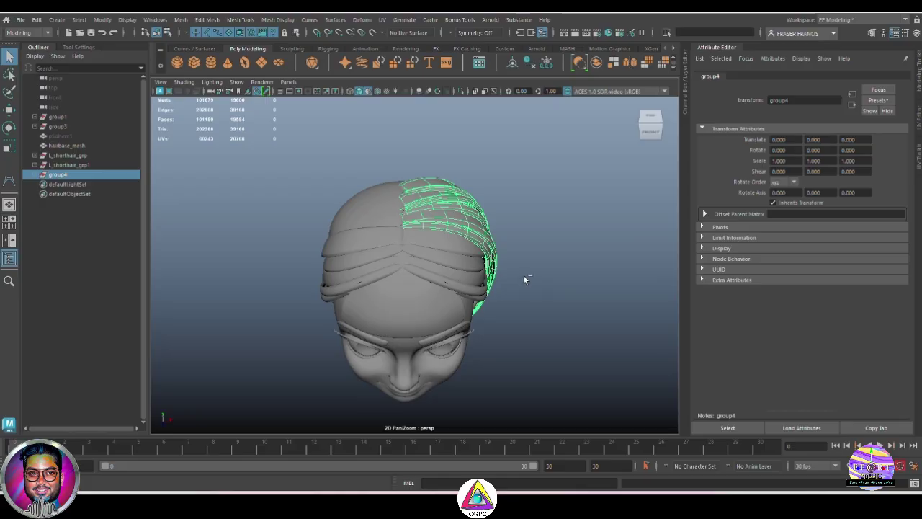
pyautogui.keyDown('alt'); pyautogui.moveTo(521, 195); pyautogui.dragTo(543, 222); pyautogui.keyUp('alt')
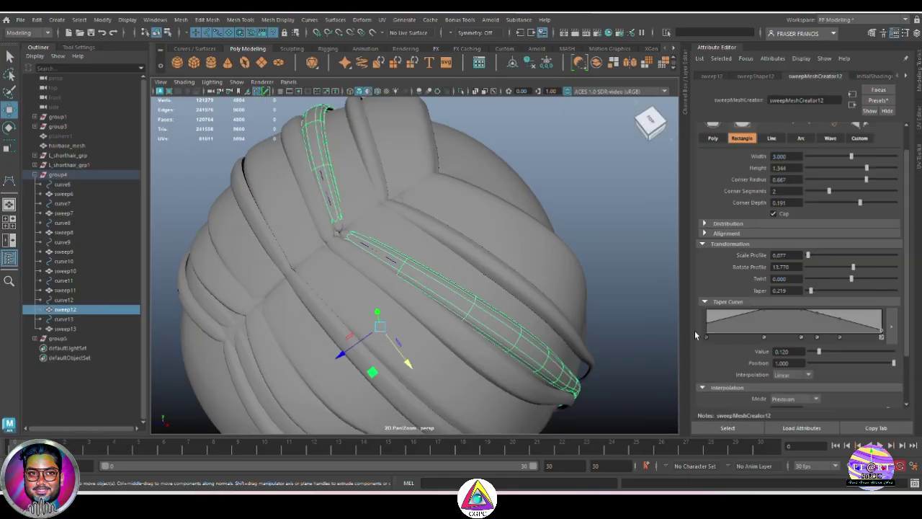
# Raise the first taper curve point of the sweep12 strand to widen its root at the parting
pyautogui.moveTo(706, 335); pyautogui.dragTo(706, 316)
pyautogui.click(417, 315)
pyautogui.click(620, 284)
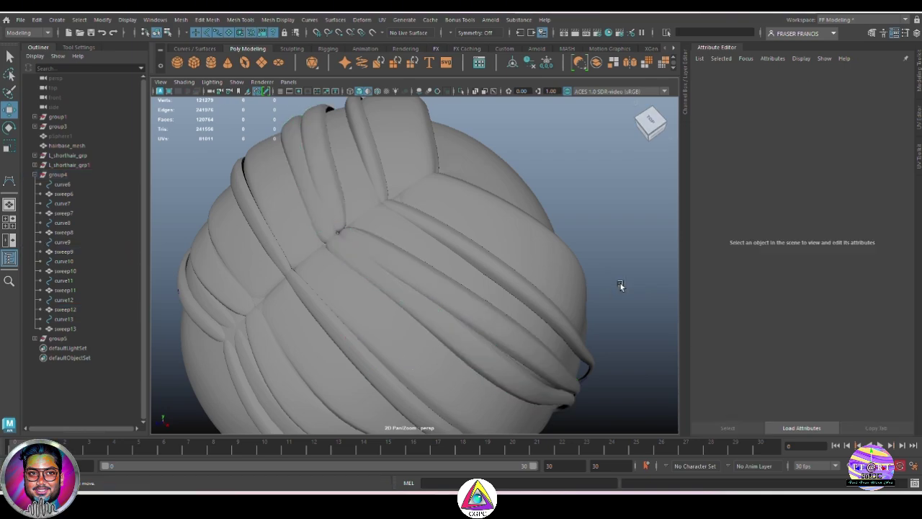
pyautogui.keyDown('alt'); pyautogui.moveTo(620, 285); pyautogui.dragTo(586, 255); pyautogui.keyUp('alt')
pyautogui.click(508, 240)
pyautogui.click(97, 301)
pyautogui.click(625, 296)
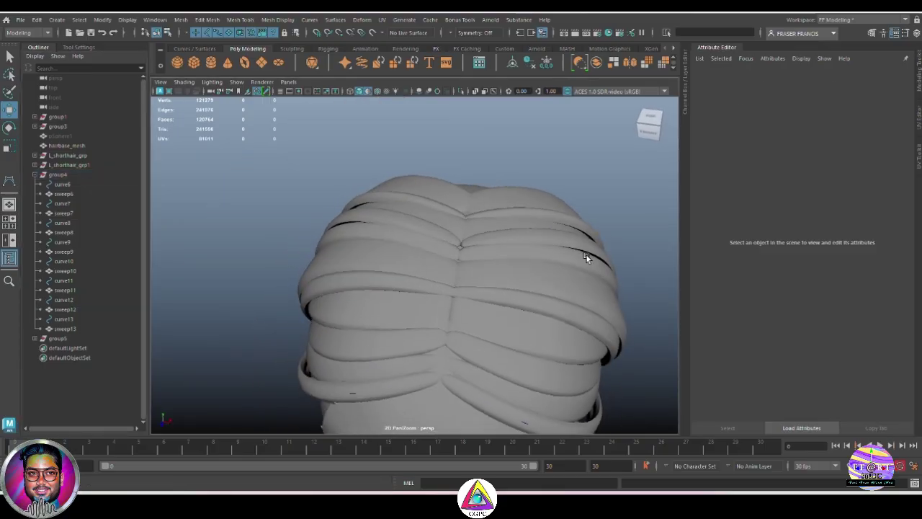
# Draw a new guide curve in the side view from the crown down the back of the head, curling in at the nape
pyautogui.scroll(3, 587, 255)
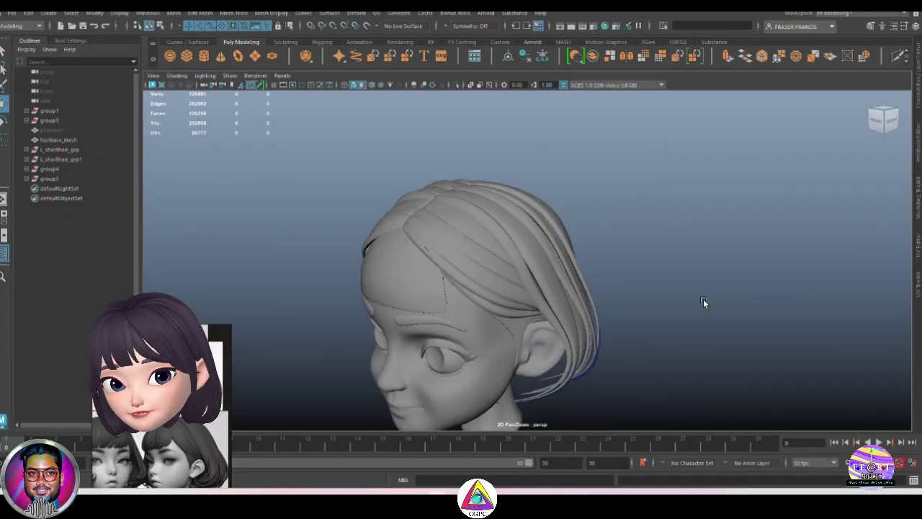
pyautogui.keyDown('alt'); pyautogui.moveTo(703, 302); pyautogui.dragTo(562, 330); pyautogui.keyUp('alt')
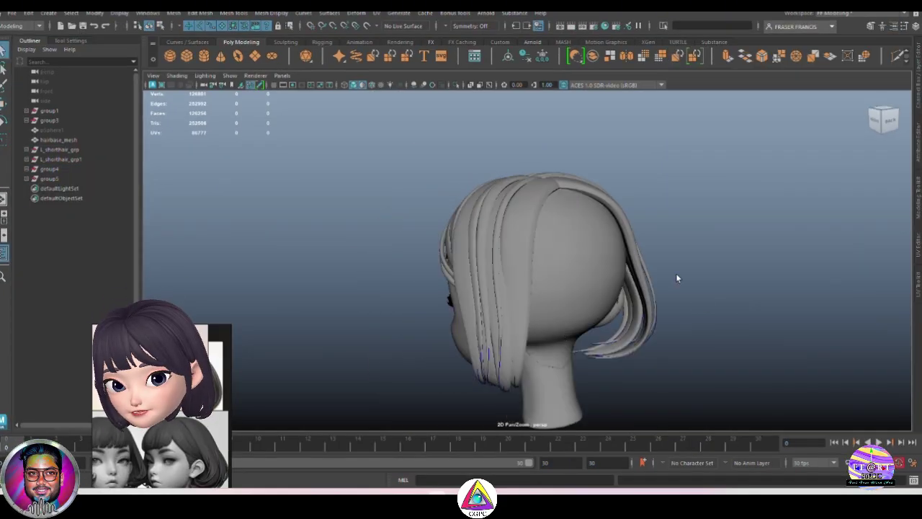
pyautogui.keyDown('alt'); pyautogui.moveTo(676, 275); pyautogui.dragTo(649, 250, button='middle'); pyautogui.keyUp('alt')
pyautogui.press('space')
pyautogui.moveTo(670, 311); pyautogui.dragTo(697, 310)
pyautogui.keyDown('alt'); pyautogui.moveTo(675, 257); pyautogui.dragTo(661, 255, button='right'); pyautogui.keyUp('alt')
pyautogui.click(190, 42)
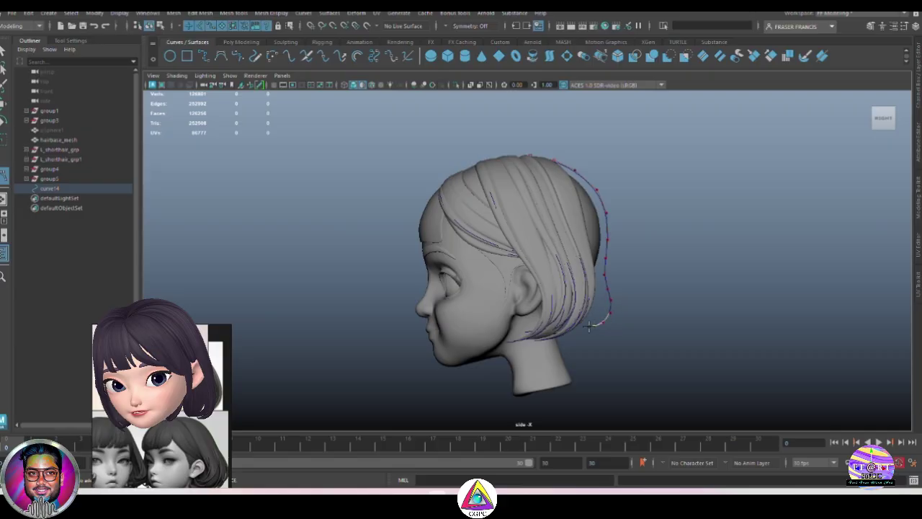
pyautogui.press('Return')
# Reshape the lower control vertices of curve14 in the side view so its tip curls inward toward the neck
pyautogui.moveTo(626, 333); pyautogui.dragTo(602, 322, button='right')
pyautogui.keyDown('alt'); pyautogui.moveTo(602, 322); pyautogui.dragTo(514, 293, button='middle'); pyautogui.keyUp('alt')
pyautogui.scroll(3, 513, 299)
pyautogui.moveTo(484, 311); pyautogui.dragTo(513, 333)
pyautogui.press('w')
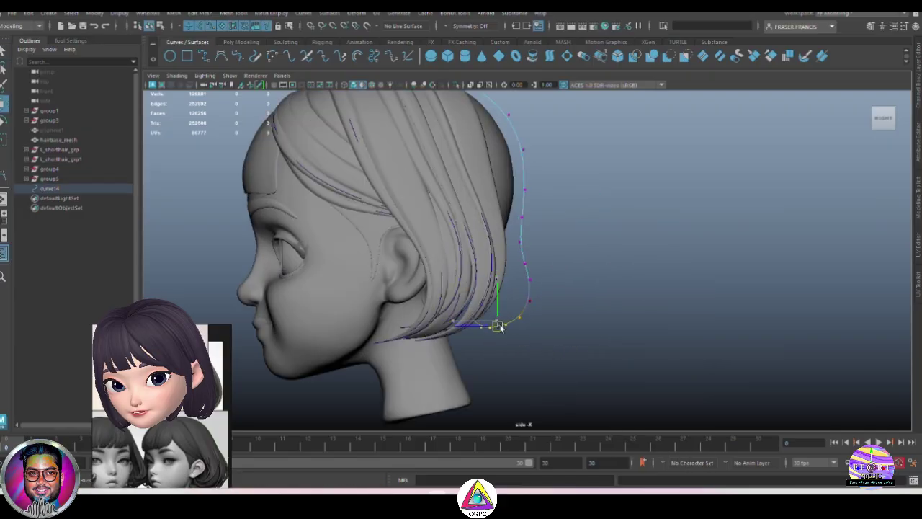
pyautogui.moveTo(465, 254); pyautogui.dragTo(566, 352)
pyautogui.press('b')
pyautogui.moveTo(576, 353); pyautogui.dragTo(642, 359)
pyautogui.moveTo(501, 303); pyautogui.dragTo(548, 353)
pyautogui.click(478, 339)
pyautogui.click(469, 332)
pyautogui.press('space')
# Return curve14 to object selection and place its pivot at the root end on the crown
pyautogui.press('F8')
pyautogui.click(549, 353)
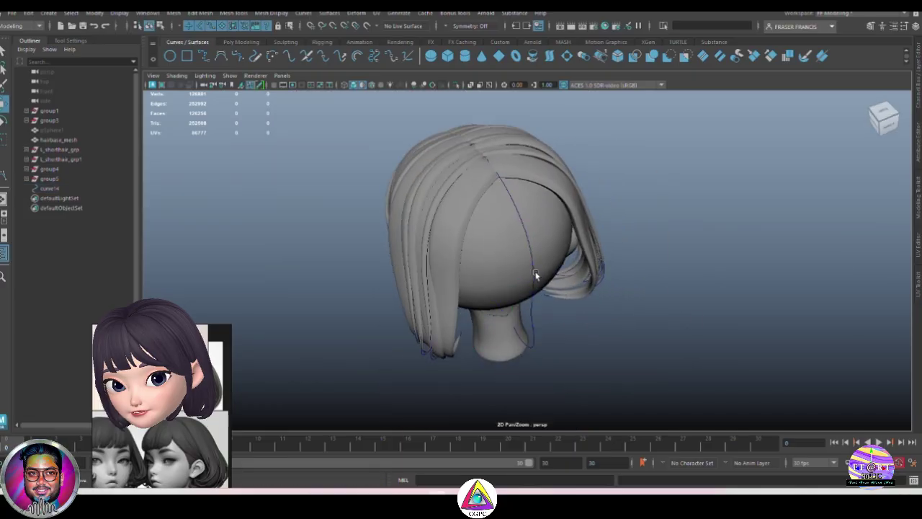
pyautogui.keyDown('alt'); pyautogui.moveTo(535, 274); pyautogui.dragTo(532, 278); pyautogui.keyUp('alt')
pyautogui.click(532, 278)
pyautogui.click(528, 330)
pyautogui.keyDown('alt'); pyautogui.moveTo(531, 323); pyautogui.dragTo(505, 299); pyautogui.keyUp('alt')
pyautogui.keyDown('alt'); pyautogui.moveTo(506, 299); pyautogui.dragTo(520, 328, button='middle'); pyautogui.keyUp('alt')
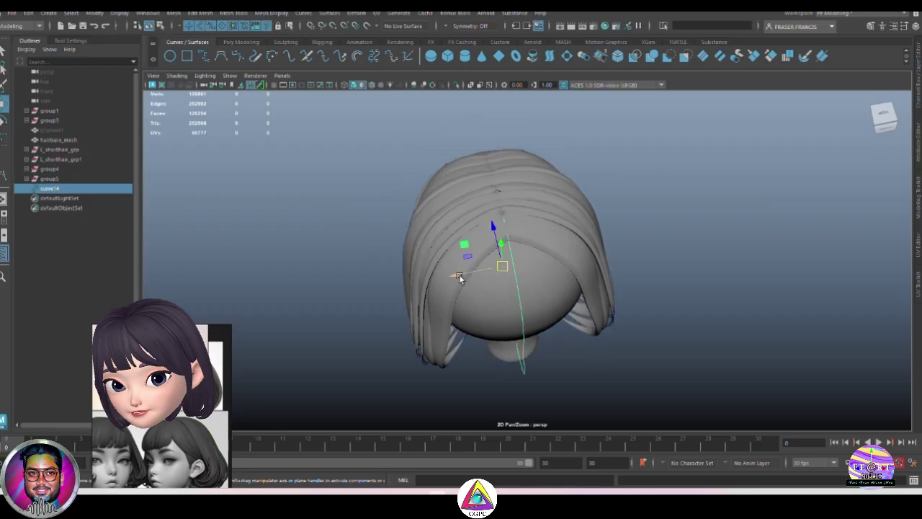
pyautogui.keyDown('alt'); pyautogui.moveTo(586, 322); pyautogui.dragTo(687, 356); pyautogui.keyUp('alt')
pyautogui.scroll(3, 679, 330)
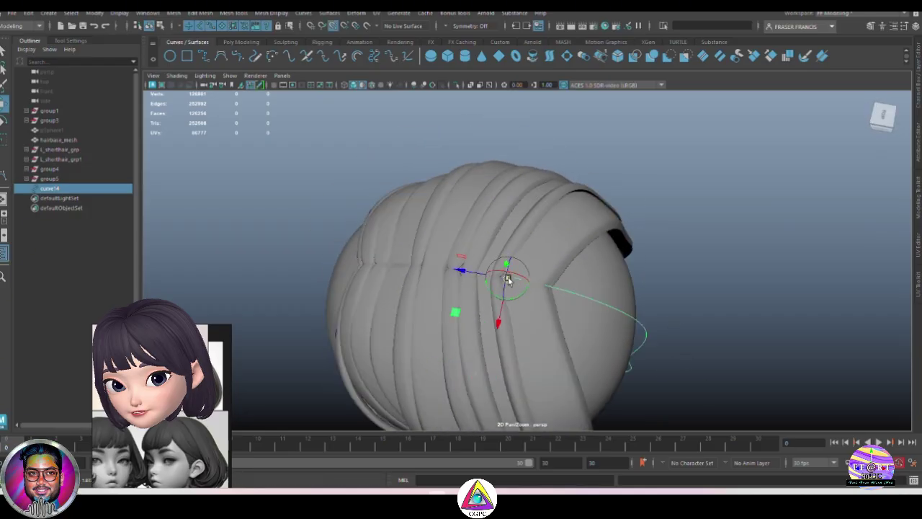
pyautogui.moveTo(507, 278)
pyautogui.keyDown('alt'); pyautogui.mouseDown()
pyautogui.moveTo(649, 304)
pyautogui.moveTo(507, 279)
pyautogui.mouseUp(); pyautogui.keyUp('alt')
# Rotate and move curve14 from its crown end so it runs down one side of the back of the head
pyautogui.press('e')
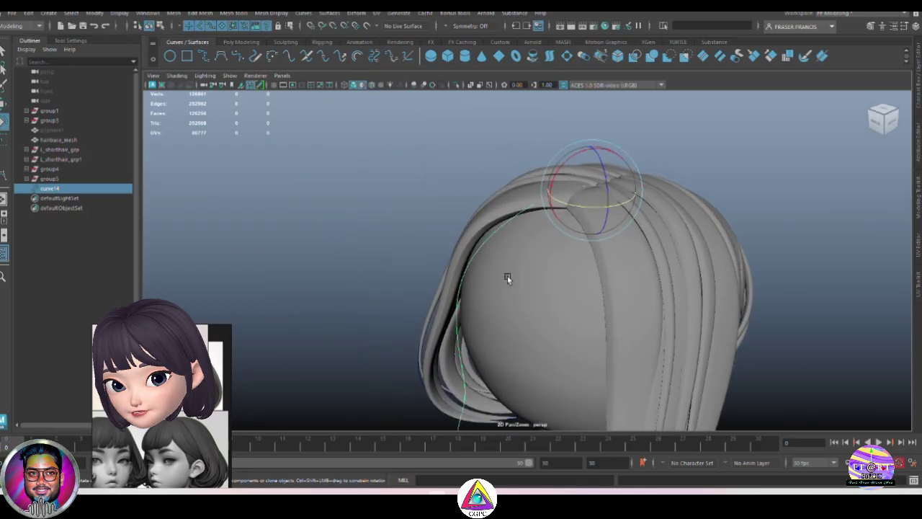
pyautogui.press('w')
pyautogui.moveTo(594, 149); pyautogui.dragTo(596, 155)
pyautogui.keyDown('alt'); pyautogui.moveTo(520, 244); pyautogui.dragTo(615, 269); pyautogui.keyUp('alt')
pyautogui.moveTo(494, 144); pyautogui.dragTo(529, 154)
pyautogui.press('e')
pyautogui.press('w')
pyautogui.keyDown('alt'); pyautogui.moveTo(592, 234); pyautogui.dragTo(508, 249); pyautogui.keyUp('alt')
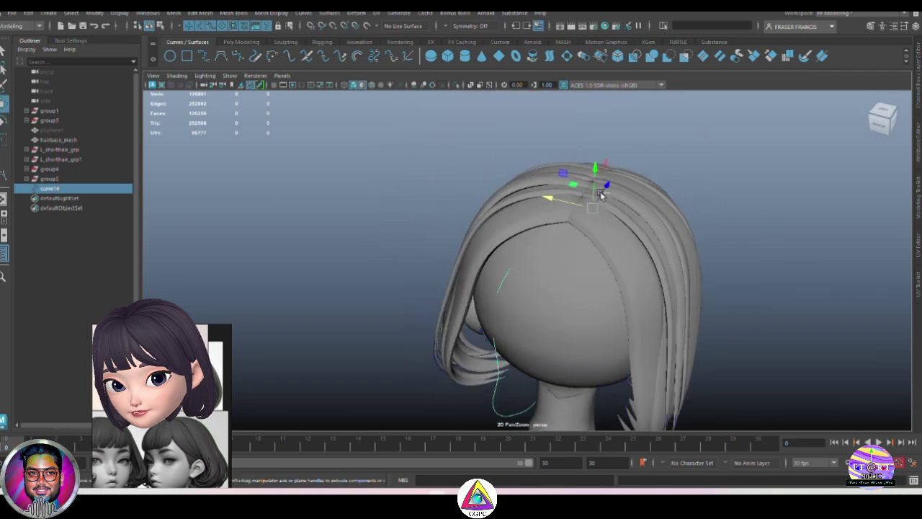
pyautogui.moveTo(606, 186); pyautogui.dragTo(596, 173)
pyautogui.keyDown('alt'); pyautogui.moveTo(604, 216); pyautogui.dragTo(602, 188); pyautogui.keyUp('alt')
# Move curve14's lower control vertices outward from the back of the head in the side view
pyautogui.keyDown('alt'); pyautogui.moveTo(574, 260); pyautogui.dragTo(687, 280); pyautogui.keyUp('alt')
pyautogui.press('space')
pyautogui.moveTo(687, 280); pyautogui.dragTo(635, 283, button='right')
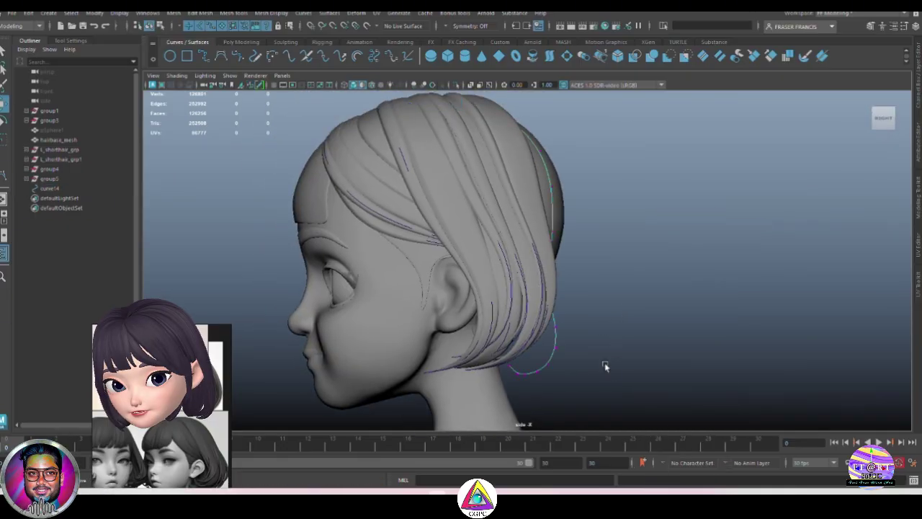
pyautogui.moveTo(593, 347); pyautogui.dragTo(546, 238)
pyautogui.moveTo(505, 294); pyautogui.dragTo(526, 293)
# Move curve14's upper control vertices up and outward so the curve clears the back of the head
pyautogui.moveTo(533, 145); pyautogui.dragTo(558, 166)
pyautogui.keyDown('alt'); pyautogui.moveTo(624, 205); pyautogui.dragTo(652, 272, button='middle'); pyautogui.keyUp('alt')
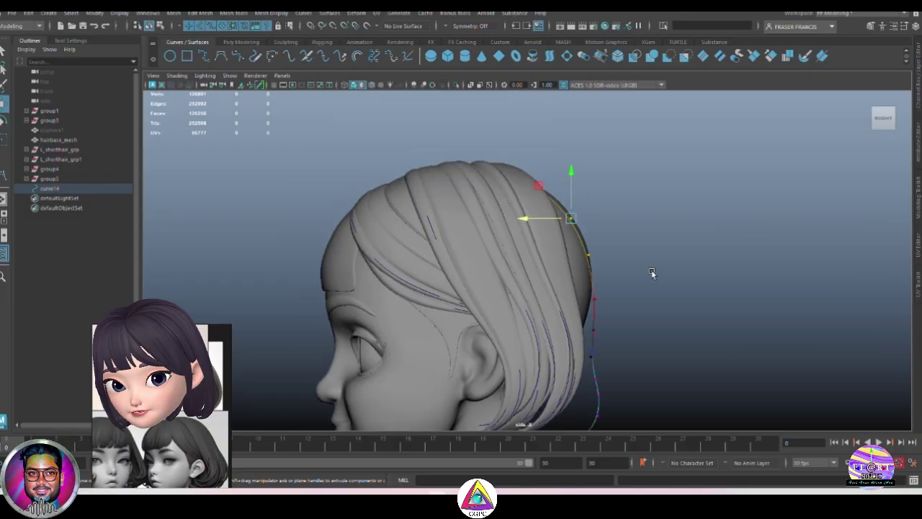
pyautogui.moveTo(525, 214); pyautogui.dragTo(535, 214)
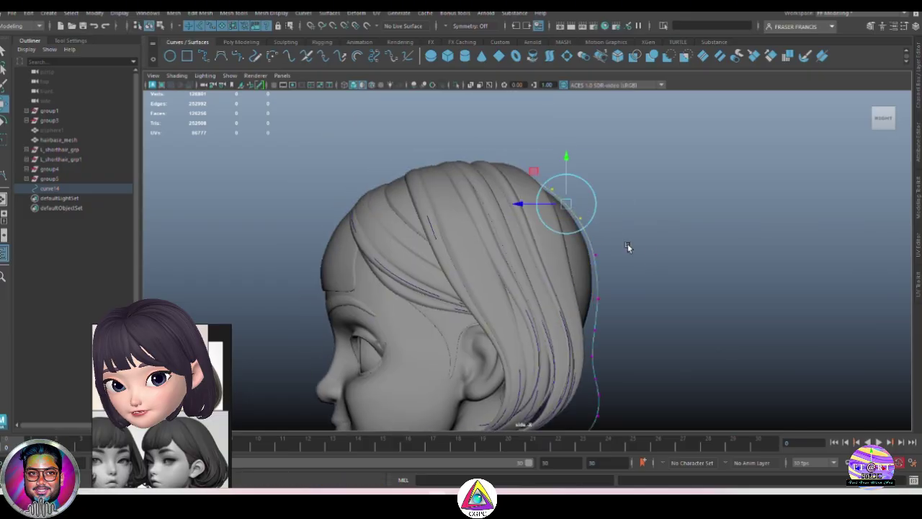
pyautogui.moveTo(574, 147); pyautogui.dragTo(574, 144)
pyautogui.keyDown('alt'); pyautogui.moveTo(585, 231); pyautogui.dragTo(580, 204, button='middle'); pyautogui.keyUp('alt')
pyautogui.moveTo(580, 207); pyautogui.dragTo(606, 241)
pyautogui.moveTo(544, 225); pyautogui.dragTo(551, 225)
pyautogui.keyDown('alt'); pyautogui.moveTo(592, 286); pyautogui.dragTo(589, 281, button='middle'); pyautogui.keyUp('alt')
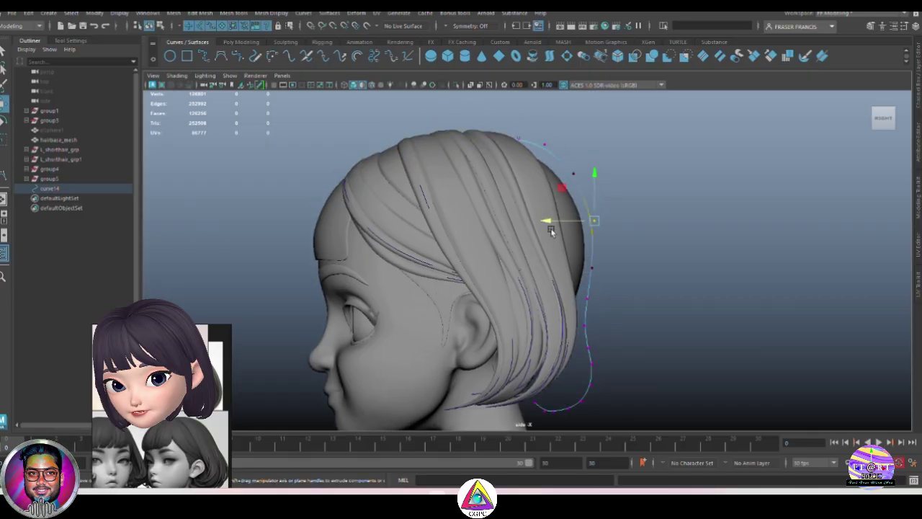
# Shift the control vertices of curve14's bottom curl slightly inward toward the neck
pyautogui.keyDown('alt'); pyautogui.moveTo(560, 398); pyautogui.dragTo(600, 367, button='middle'); pyautogui.keyUp('alt')
pyautogui.moveTo(607, 375); pyautogui.dragTo(526, 295)
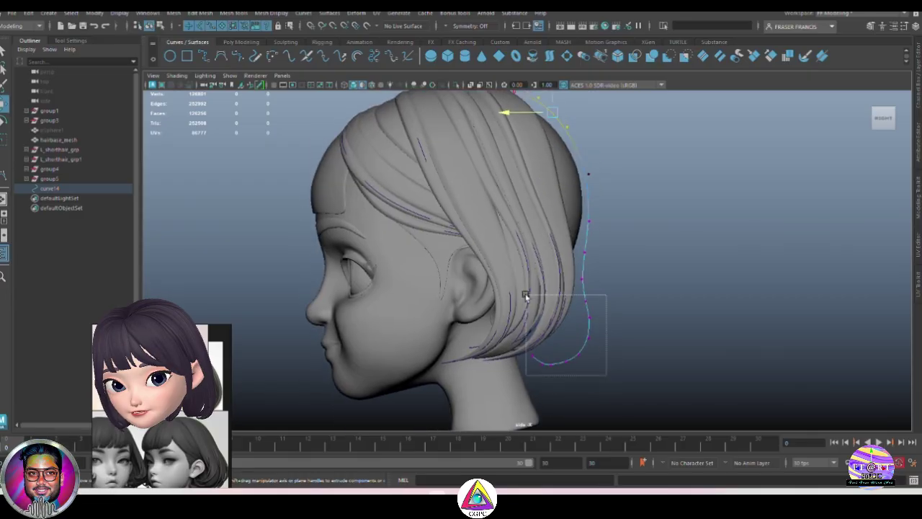
pyautogui.moveTo(519, 333); pyautogui.dragTo(513, 332)
pyautogui.click(625, 341)
# Reposition curve14's lower control vertices in the perspective view so the curve hangs clear of the back of the head
pyautogui.press('space')
pyautogui.keyDown('alt'); pyautogui.moveTo(623, 342); pyautogui.dragTo(585, 370); pyautogui.keyUp('alt')
pyautogui.click(534, 306)
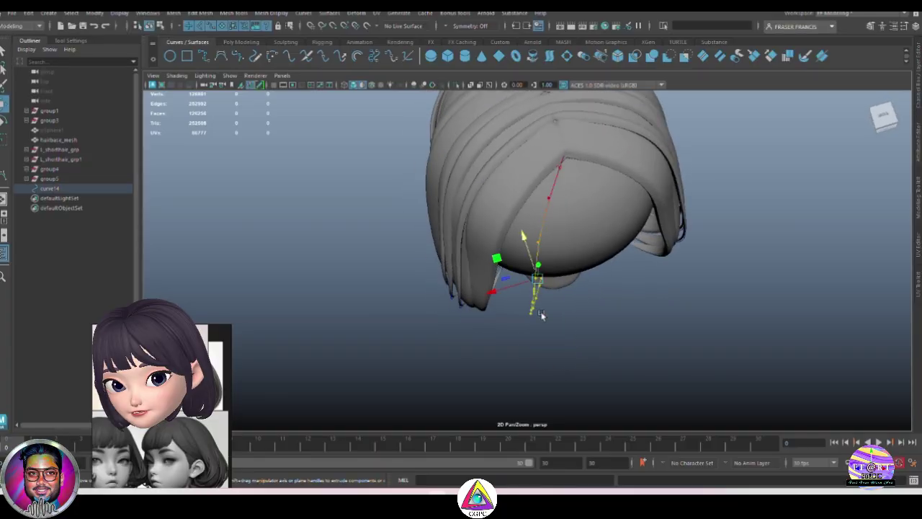
pyautogui.keyDown('alt'); pyautogui.moveTo(539, 315); pyautogui.dragTo(547, 288); pyautogui.keyUp('alt')
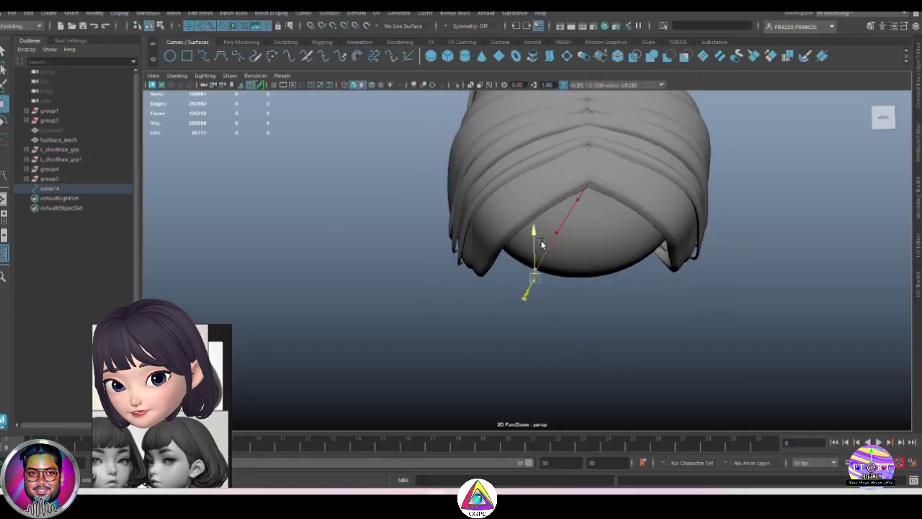
pyautogui.click(573, 329)
pyautogui.moveTo(573, 330)
pyautogui.keyDown('alt'); pyautogui.mouseDown()
pyautogui.moveTo(550, 319)
pyautogui.moveTo(576, 332)
pyautogui.mouseUp(); pyautogui.keyUp('alt')
pyautogui.scroll(4, 576, 331)
pyautogui.moveTo(654, 251); pyautogui.dragTo(626, 204)
pyautogui.keyDown('alt'); pyautogui.moveTo(558, 245); pyautogui.dragTo(783, 278); pyautogui.keyUp('alt')
pyautogui.click(784, 278)
pyautogui.scroll(-5, 620, 297)
pyautogui.scroll(2, 619, 295)
pyautogui.click(573, 275)
pyautogui.keyDown('alt'); pyautogui.moveTo(573, 275); pyautogui.dragTo(551, 239); pyautogui.keyUp('alt')
pyautogui.keyDown('alt'); pyautogui.moveTo(551, 239); pyautogui.dragTo(685, 284); pyautogui.keyUp('alt')
# Create a sweep mesh from curve14 and apply the saved hair strand preset to it
pyautogui.click(241, 42)
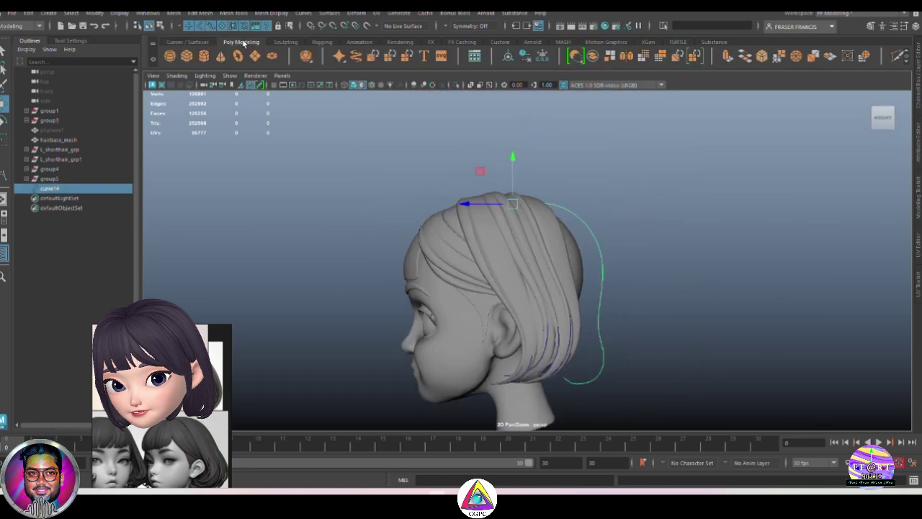
pyautogui.keyDown('alt'); pyautogui.moveTo(593, 235); pyautogui.dragTo(545, 244); pyautogui.keyUp('alt')
pyautogui.click(357, 56)
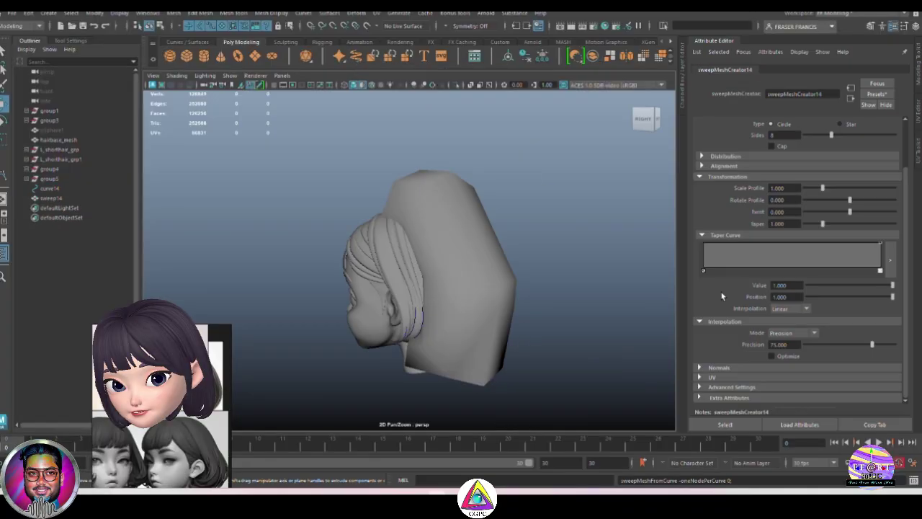
pyautogui.click(878, 94)
pyautogui.moveTo(875, 183)
pyautogui.click(729, 183)
# Set the profile width of the curve14 sweep mesh to 5
pyautogui.scroll(3, 567, 234)
pyautogui.scroll(5, 544, 270)
pyautogui.keyDown('alt'); pyautogui.moveTo(568, 234); pyautogui.dragTo(569, 359); pyautogui.keyUp('alt')
pyautogui.scroll(-3, 545, 270)
pyautogui.scroll(3, 815, 218)
pyautogui.write('5')
pyautogui.press('Return')
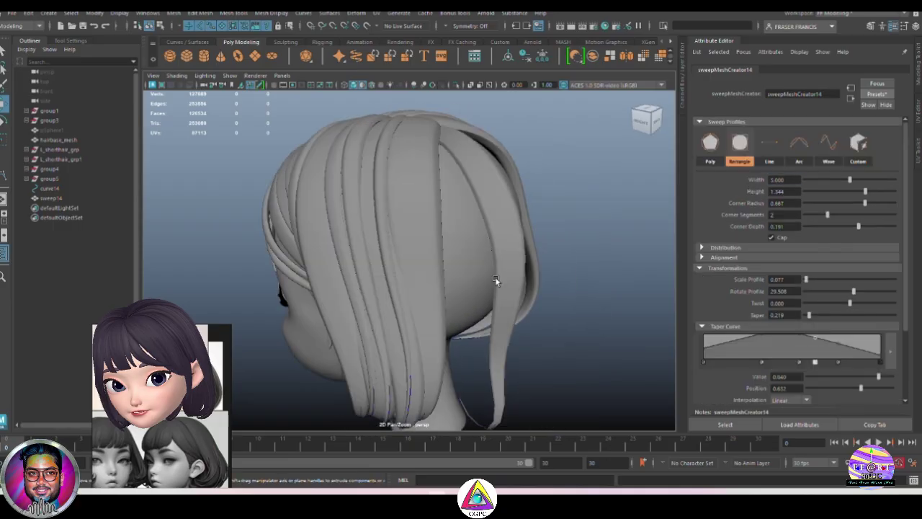
# Set the sweep14 strand's Rotate Profile to 1.967 and simplify its taper curve, with the start point at 0.312
pyautogui.keyDown('alt'); pyautogui.moveTo(587, 327); pyautogui.dragTo(584, 361); pyautogui.keyUp('alt')
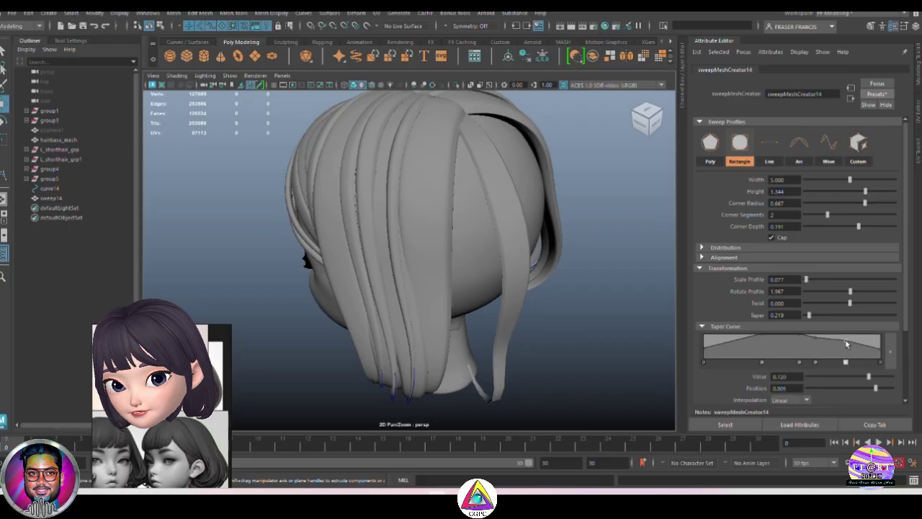
pyautogui.keyDown('alt'); pyautogui.moveTo(634, 324); pyautogui.dragTo(545, 360); pyautogui.keyUp('alt')
pyautogui.click(820, 363)
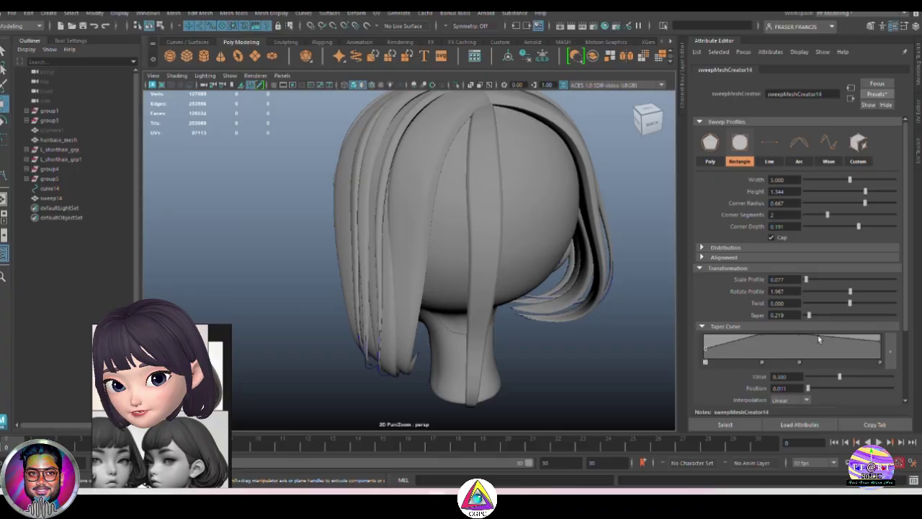
pyautogui.moveTo(827, 379); pyautogui.dragTo(835, 386)
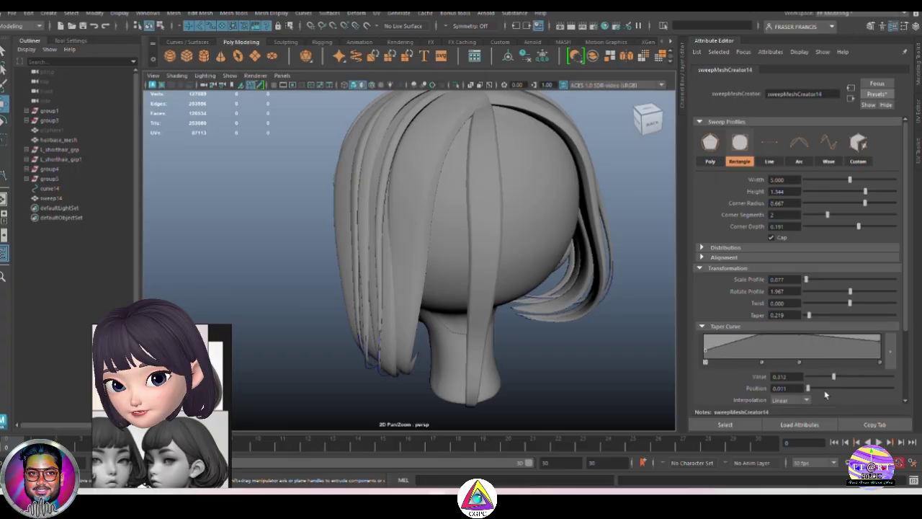
pyautogui.moveTo(806, 278); pyautogui.dragTo(807, 279)
pyautogui.keyDown('alt'); pyautogui.moveTo(620, 237); pyautogui.dragTo(602, 303); pyautogui.keyUp('alt')
pyautogui.moveTo(808, 279); pyautogui.dragTo(809, 279)
pyautogui.hotkey('ctrl', 'z')
pyautogui.hotkey('ctrl', 'z')
pyautogui.hotkey('ctrl', 'z')
pyautogui.hotkey('ctrl', 'z')
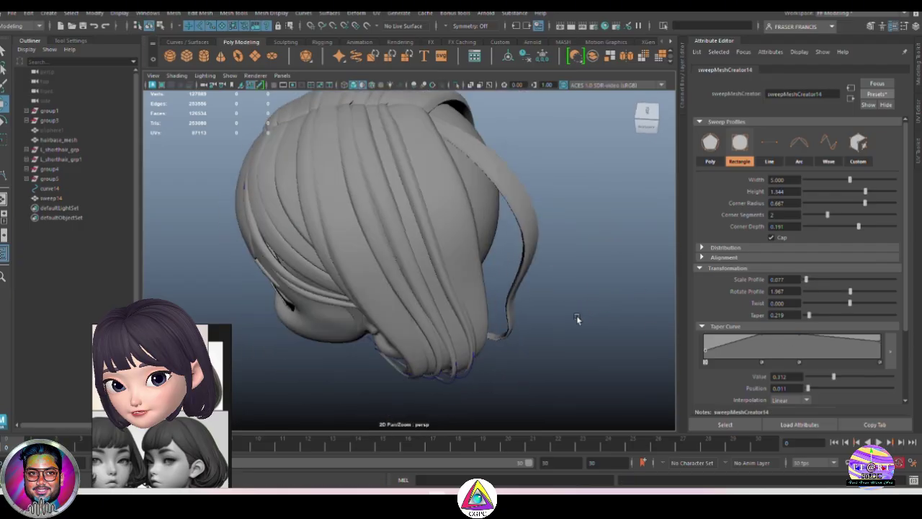
# Enlarge the sweep14 strand's profile to width 8.852 and height 2, and reduce its Taper to 0.164
pyautogui.moveTo(851, 180); pyautogui.dragTo(886, 179)
pyautogui.scroll(3, 590, 232)
pyautogui.keyDown('alt'); pyautogui.moveTo(591, 232); pyautogui.dragTo(535, 233); pyautogui.keyUp('alt')
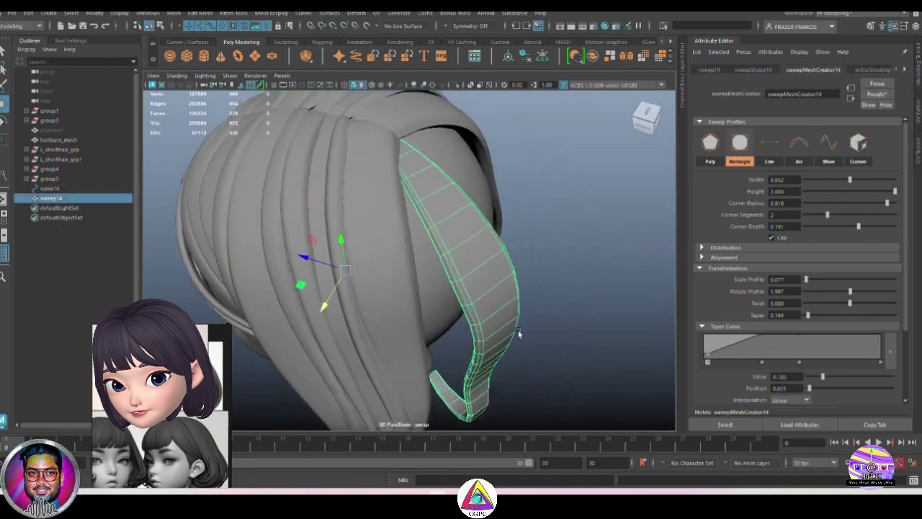
# Turn on smooth mesh preview for the sweep14 strand
pyautogui.hotkey('ctrl', 'z')
pyautogui.hotkey('ctrl', 'z')
pyautogui.hotkey('ctrl', 'z')
pyautogui.hotkey('ctrl', 'z')
pyautogui.hotkey('ctrl', 'z')
pyautogui.hotkey('ctrl', 'z')
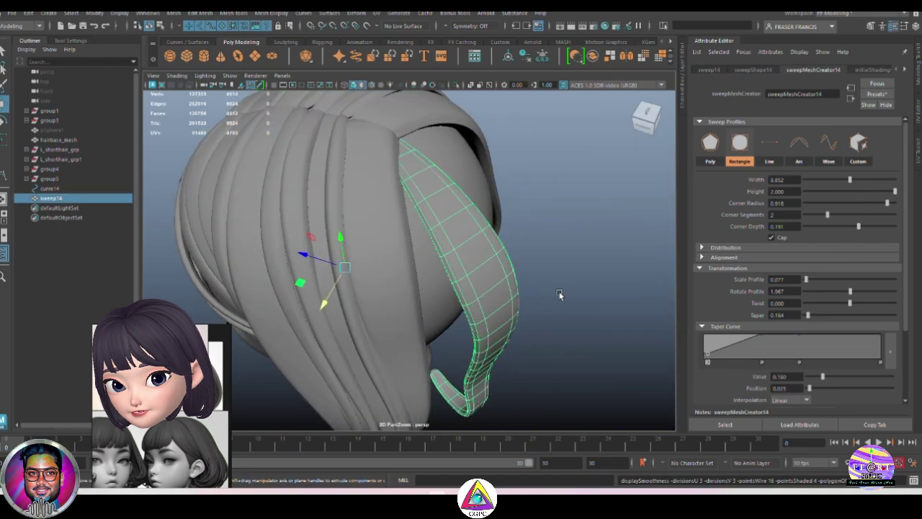
# Examine the smoothed strand's bottom curl and its fit against the back of the head from several angles
pyautogui.hotkey('ctrl', 'z')
pyautogui.hotkey('ctrl', 'z')
pyautogui.hotkey('ctrl', 'z')
pyautogui.hotkey('ctrl', 'z')
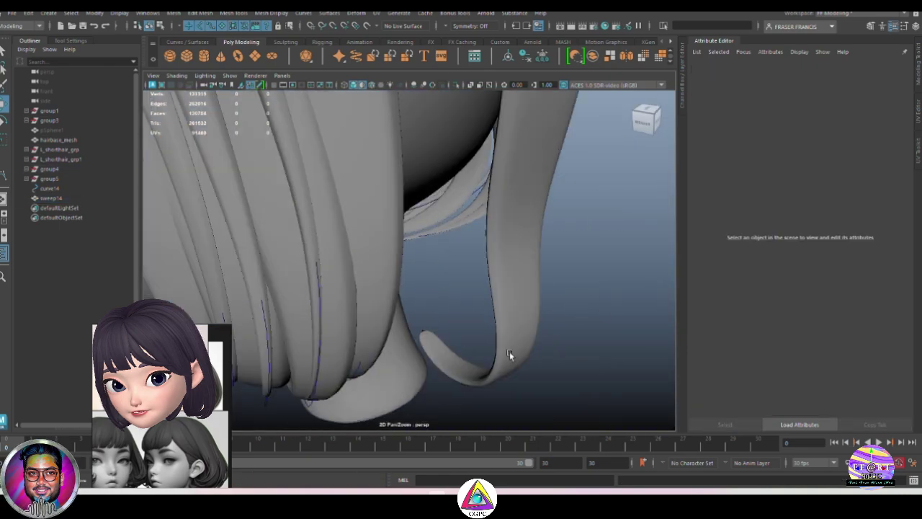
pyautogui.hotkey('ctrl', 'z')
pyautogui.hotkey('ctrl', 'z')
pyautogui.hotkey('ctrl', 'z')
pyautogui.hotkey('ctrl', 'z')
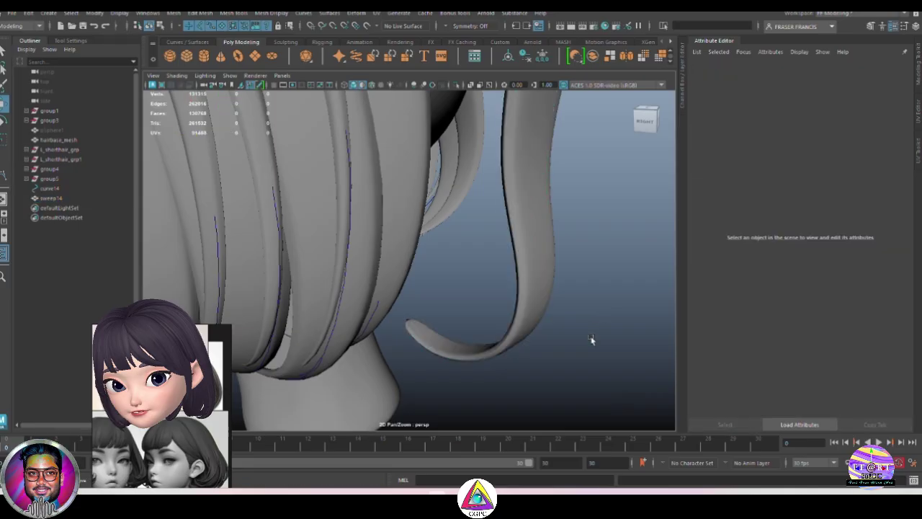
pyautogui.hotkey('ctrl', 'z')
pyautogui.hotkey('ctrl', 'z')
pyautogui.hotkey('ctrl', 'z')
pyautogui.hotkey('ctrl', 'z')
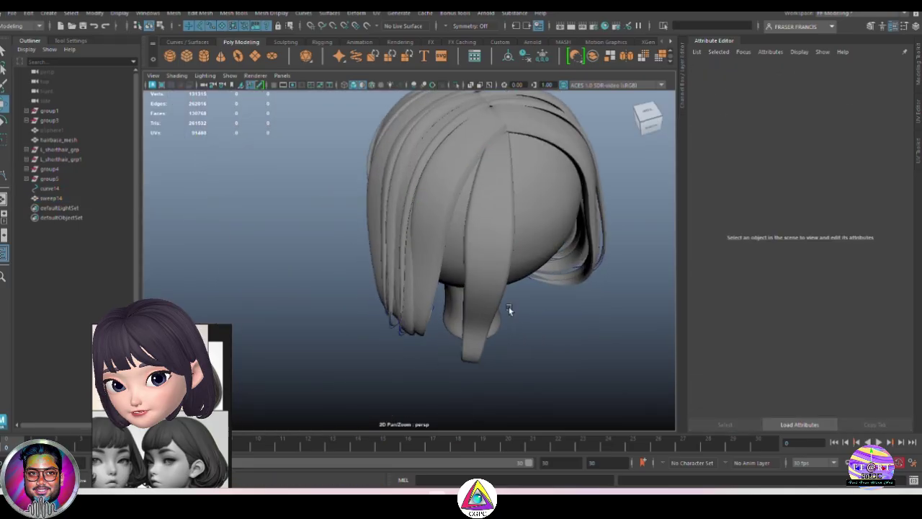
# Duplicate curve14 and rotate the copy about its crown end so it runs between the first back strand and the side hair
pyautogui.hotkey('ctrl', 'z')
pyautogui.hotkey('ctrl', 'z')
pyautogui.hotkey('ctrl', 'z')
pyautogui.hotkey('ctrl', 'z')
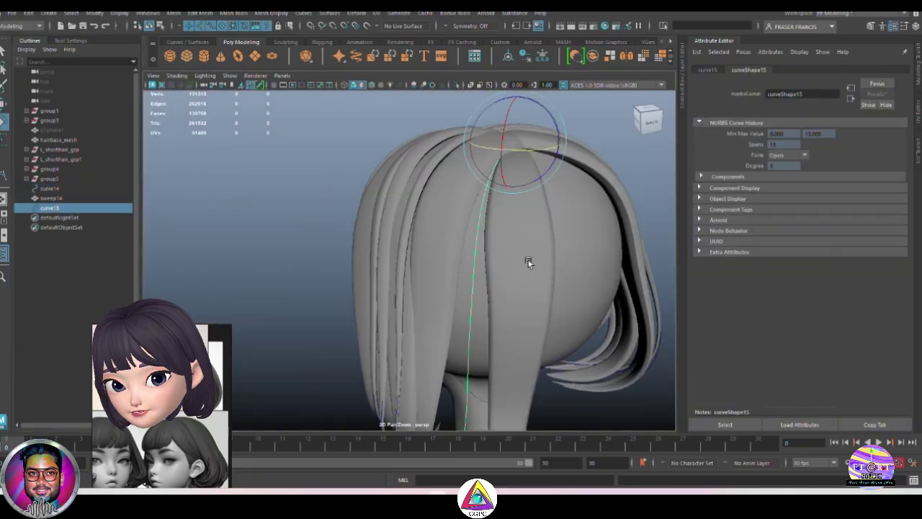
pyautogui.hotkey('ctrl', 'z')
pyautogui.hotkey('ctrl', 'z')
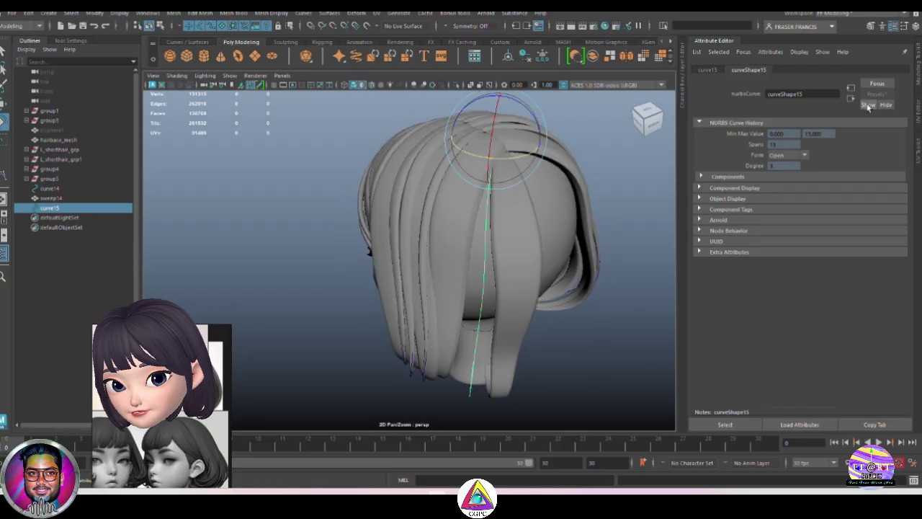
pyautogui.hotkey('ctrl', 'z')
pyautogui.hotkey('ctrl', 'z')
pyautogui.hotkey('ctrl', 'z')
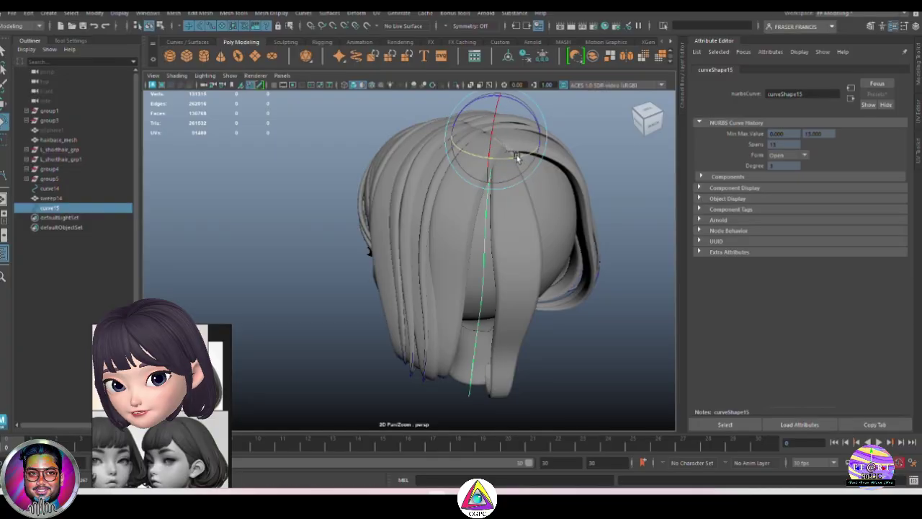
# Create a sweep mesh from curve15 with a rectangle profile and apply the saved hair strand preset
pyautogui.click(477, 319)
pyautogui.click(371, 57)
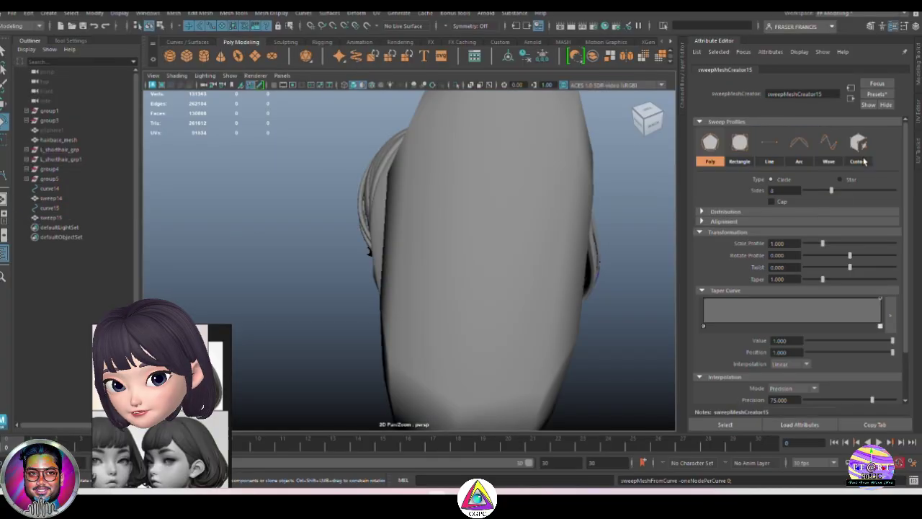
pyautogui.click(742, 145)
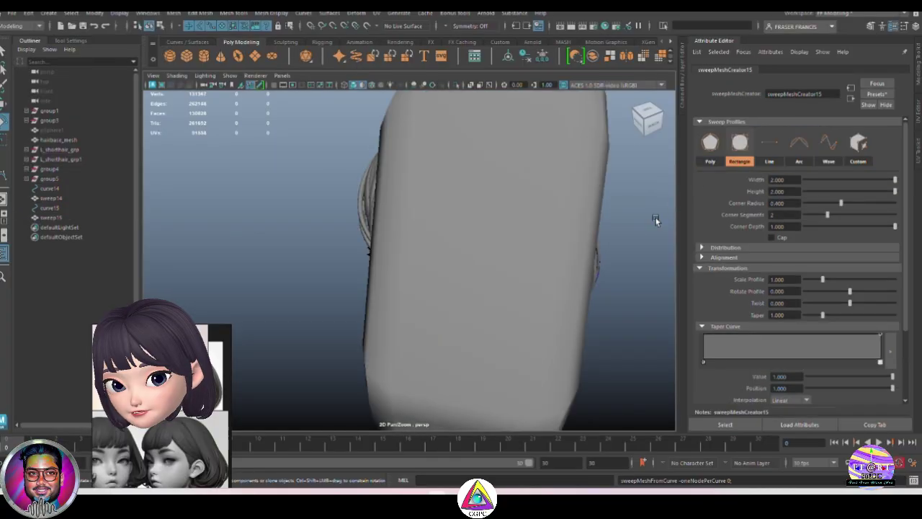
pyautogui.click(876, 95)
pyautogui.click(846, 181)
# Compare the sweep14 strand's settings and set the sweep15 strand's profile width to 3
pyautogui.click(524, 216)
pyautogui.click(825, 71)
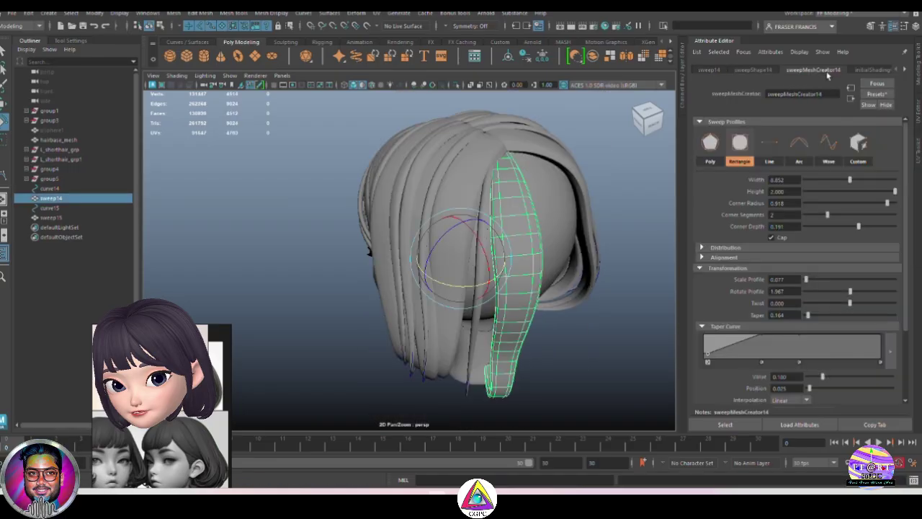
pyautogui.hotkey('ctrl', 'z')
pyautogui.write('3')
pyautogui.press('Return')
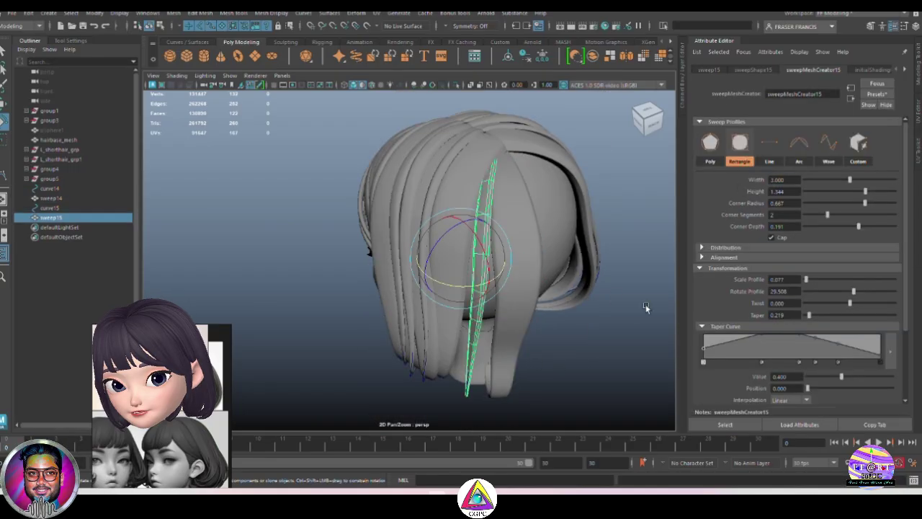
# Set sweep15's Rotate Profile to 1.967 and place a taper curve point at value 0.720, position 0.806
pyautogui.scroll(2, 647, 307)
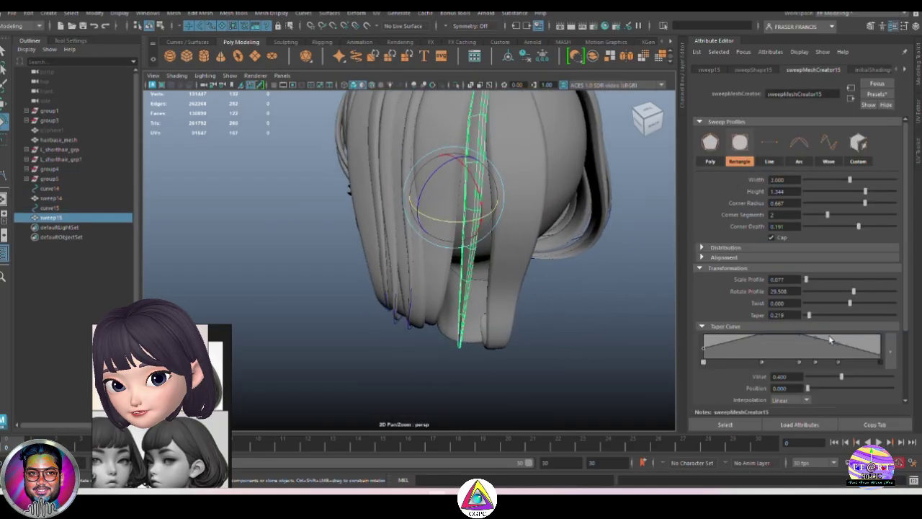
pyautogui.keyDown('alt'); pyautogui.moveTo(830, 340); pyautogui.dragTo(849, 292); pyautogui.keyUp('alt')
pyautogui.moveTo(670, 328)
pyautogui.keyDown('alt'); pyautogui.mouseDown()
pyautogui.moveTo(657, 346)
pyautogui.moveTo(655, 328)
pyautogui.mouseUp(); pyautogui.keyUp('alt')
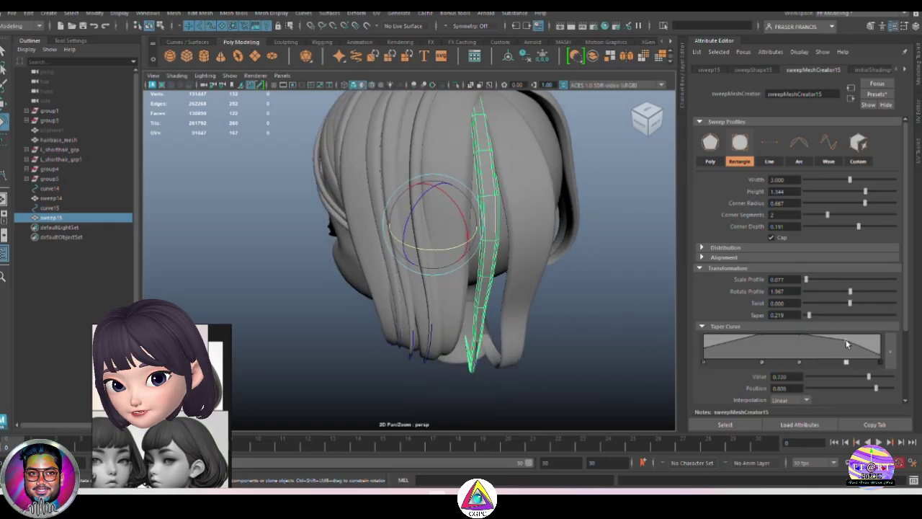
# Widen the sweep15 strand's profile and raise its taper curve toward the tip
pyautogui.click(643, 319)
pyautogui.click(497, 239)
pyautogui.moveTo(850, 180); pyautogui.dragTo(878, 180)
pyautogui.keyDown('alt'); pyautogui.moveTo(597, 291); pyautogui.dragTo(583, 317); pyautogui.keyUp('alt')
pyautogui.moveTo(874, 387); pyautogui.dragTo(891, 378)
# Reshape the start of the taper curve on the neighbouring sweep10 side strand
pyautogui.scroll(-2, 835, 319)
pyautogui.keyDown('alt'); pyautogui.moveTo(576, 371); pyautogui.dragTo(559, 350); pyautogui.keyUp('alt')
pyautogui.click(528, 363)
pyautogui.click(474, 197)
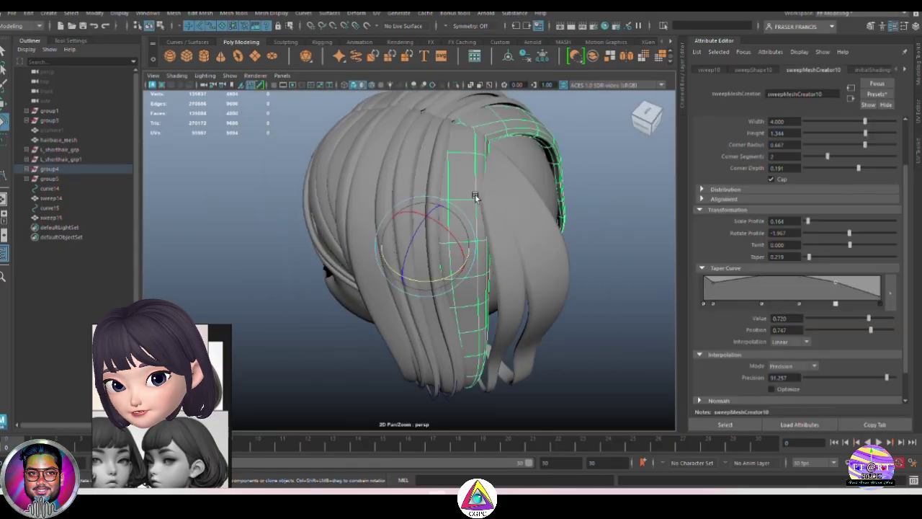
pyautogui.click(703, 304)
pyautogui.moveTo(712, 282); pyautogui.dragTo(703, 292)
# Move curve15's middle control vertices so its strand sits closer against the neighbouring hair
pyautogui.click(616, 262)
pyautogui.keyDown('alt'); pyautogui.moveTo(616, 262); pyautogui.dragTo(613, 319, button='middle'); pyautogui.keyUp('alt')
pyautogui.keyDown('alt'); pyautogui.moveTo(614, 323); pyautogui.dragTo(484, 291); pyautogui.keyUp('alt')
pyautogui.click(535, 296)
pyautogui.press('w')
pyautogui.moveTo(484, 292); pyautogui.dragTo(516, 327)
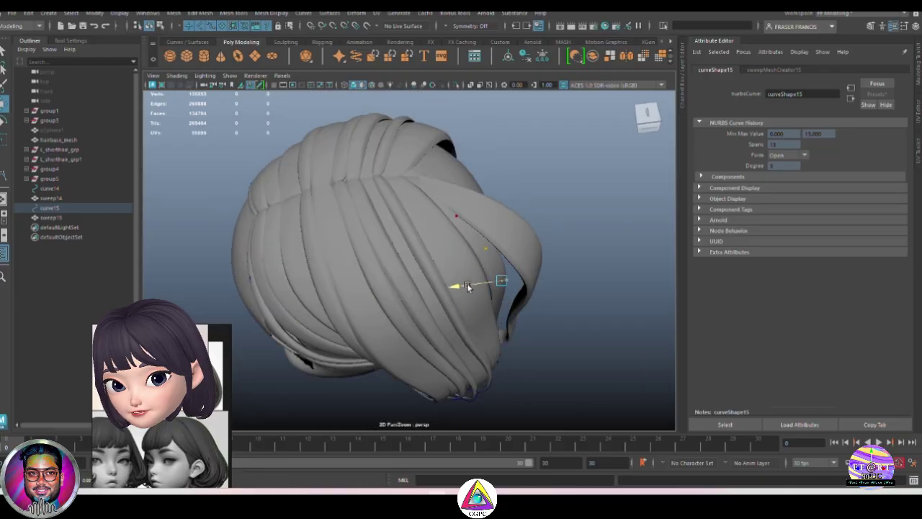
# Adjust curve15's control vertices near the crown and along its length to fit the strand beside its neighbours
pyautogui.keyDown('alt'); pyautogui.moveTo(467, 287); pyautogui.dragTo(420, 227); pyautogui.keyUp('alt')
pyautogui.keyDown('alt'); pyautogui.moveTo(420, 227); pyautogui.dragTo(523, 303, button='right'); pyautogui.keyUp('alt')
pyautogui.keyDown('alt'); pyautogui.moveTo(485, 224); pyautogui.dragTo(455, 188, button='right'); pyautogui.keyUp('alt')
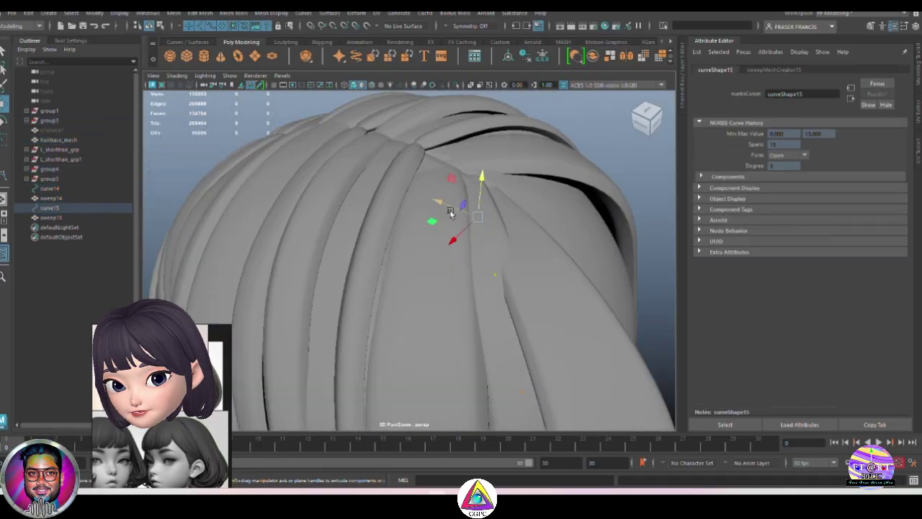
pyautogui.keyDown('alt'); pyautogui.moveTo(480, 175); pyautogui.dragTo(415, 312); pyautogui.keyUp('alt')
pyautogui.moveTo(435, 385); pyautogui.dragTo(365, 206)
pyautogui.moveTo(360, 296); pyautogui.dragTo(351, 294)
pyautogui.keyDown('alt'); pyautogui.moveTo(351, 295); pyautogui.dragTo(441, 285); pyautogui.keyUp('alt')
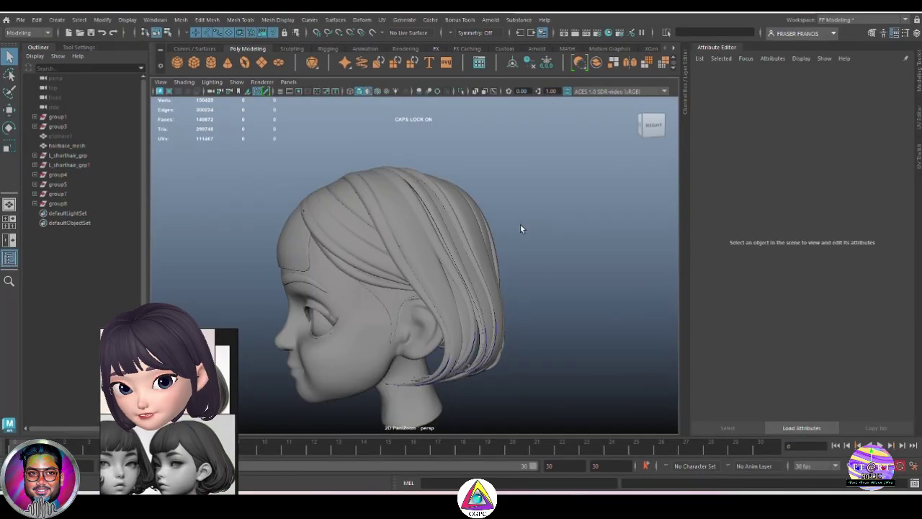
# Draw a new guide curve in the side view from the crown down the back of the head
pyautogui.keyDown('alt'); pyautogui.moveTo(520, 229); pyautogui.dragTo(581, 307); pyautogui.keyUp('alt')
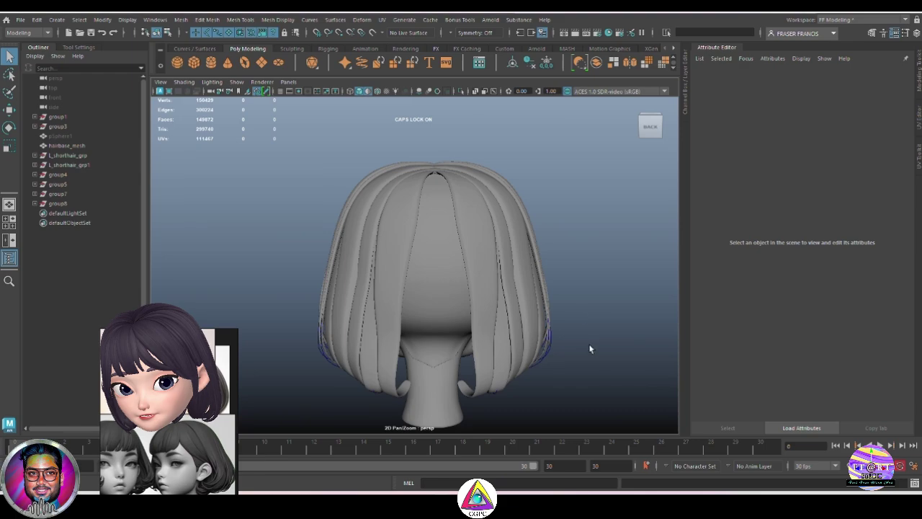
pyautogui.keyDown('alt'); pyautogui.moveTo(589, 349); pyautogui.dragTo(503, 332); pyautogui.keyUp('alt')
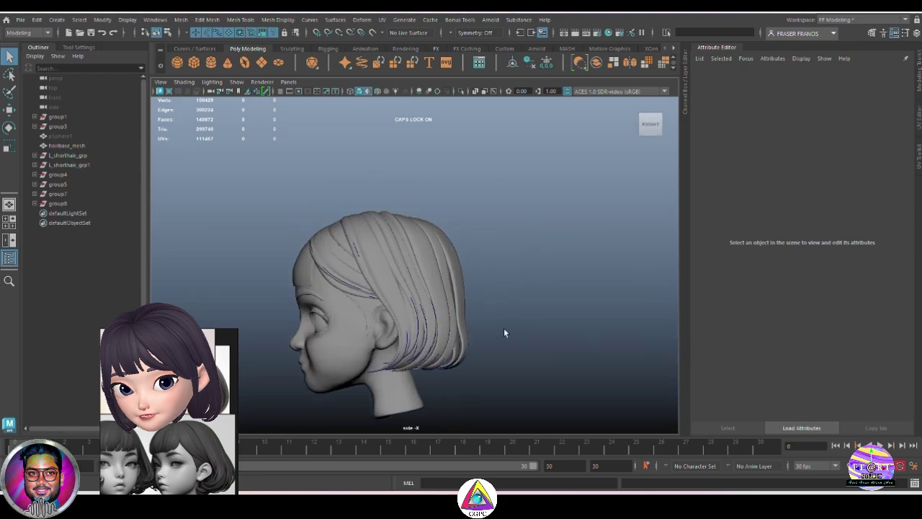
pyautogui.click(194, 49)
pyautogui.click(223, 64)
pyautogui.click(409, 217)
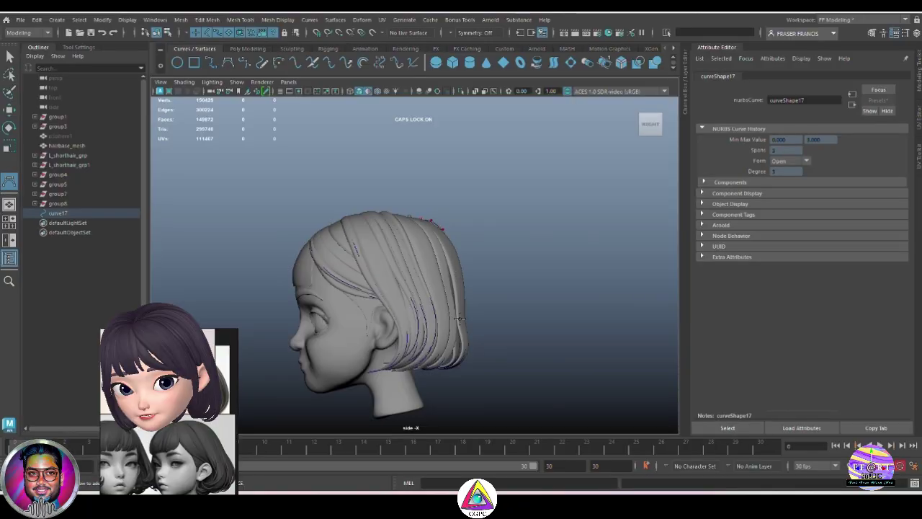
pyautogui.press('Return')
pyautogui.press('q')
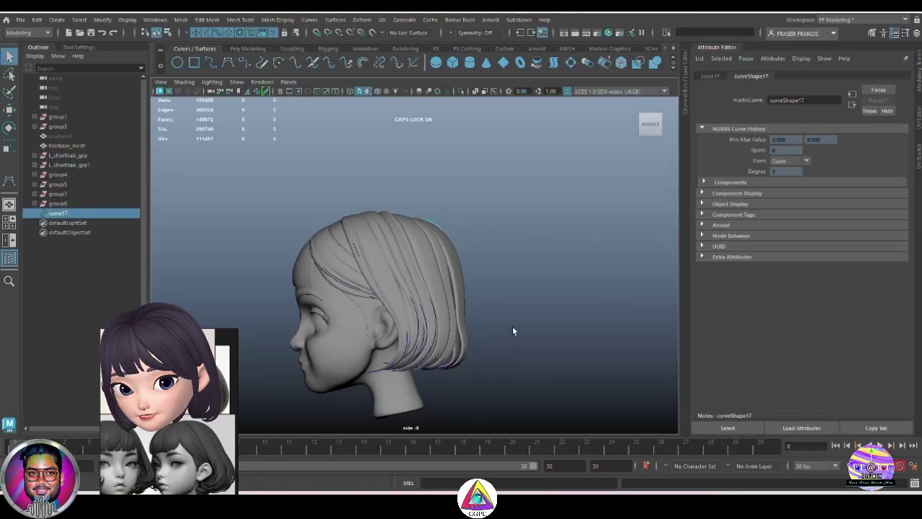
# Move curve17's top control vertex near the crown to adjust where the curve starts
pyautogui.keyDown('alt'); pyautogui.moveTo(512, 326); pyautogui.dragTo(472, 348); pyautogui.keyUp('alt')
pyautogui.scroll(5, 490, 331)
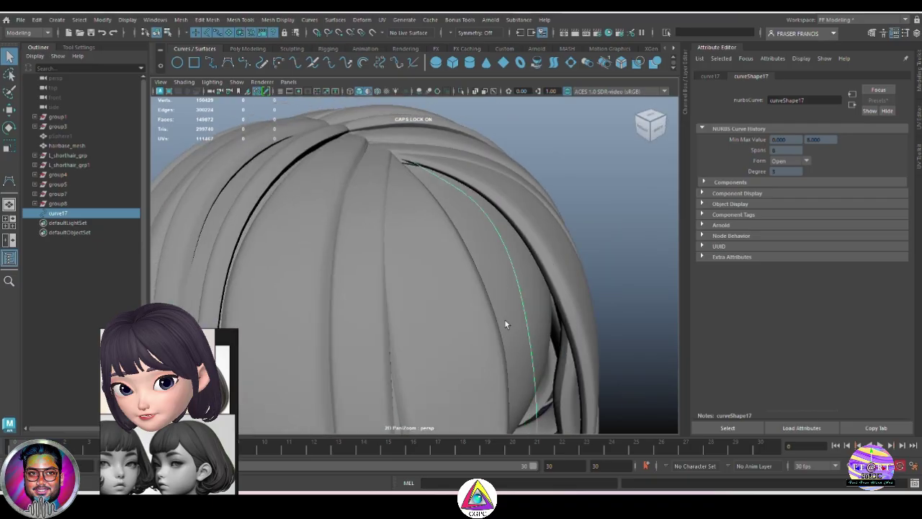
pyautogui.press('F8')
pyautogui.press('w')
pyautogui.click(409, 161)
pyautogui.moveTo(408, 169); pyautogui.dragTo(436, 178)
pyautogui.keyDown('alt'); pyautogui.moveTo(468, 214); pyautogui.dragTo(580, 258); pyautogui.keyUp('alt')
# Create a sweep mesh from curve17 using the saved hair strand settings and set its profile width to 7
pyautogui.click(601, 233)
pyautogui.click(447, 306)
pyautogui.click(248, 48)
pyautogui.click(361, 63)
pyautogui.press('q')
pyautogui.hotkey('ctrl', 's')
pyautogui.write('7')
pyautogui.press('Return')
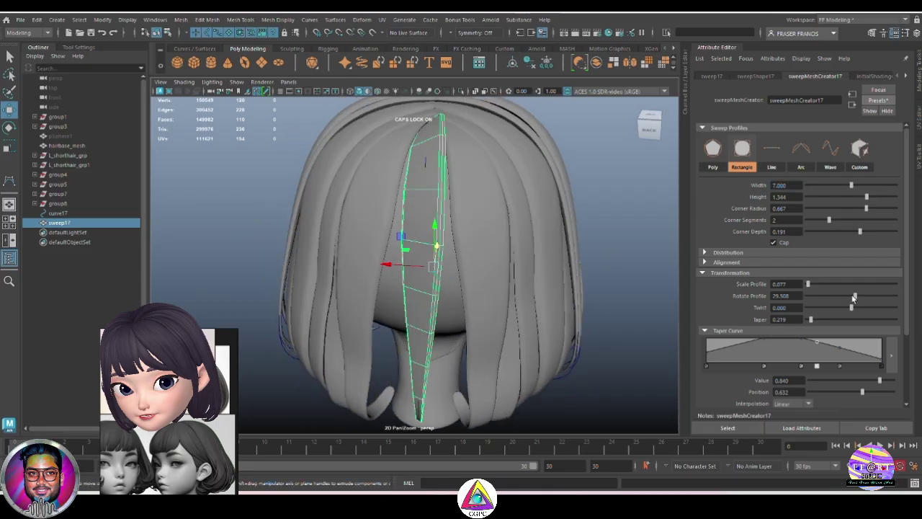
# Set sweep17's Rotate Profile to -5.902 and height to 1.803, and remove the extra points toward its taper curve's tip
pyautogui.moveTo(855, 296); pyautogui.dragTo(847, 296)
pyautogui.keyDown('alt'); pyautogui.moveTo(638, 259); pyautogui.dragTo(659, 278); pyautogui.keyUp('alt')
pyautogui.scroll(-2, 905, 332)
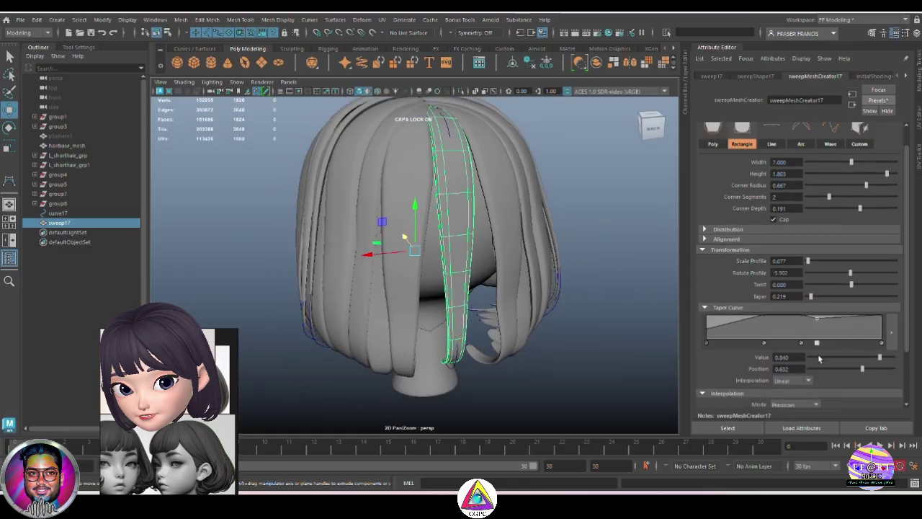
pyautogui.keyDown('alt'); pyautogui.moveTo(600, 280); pyautogui.dragTo(613, 308); pyautogui.keyUp('alt')
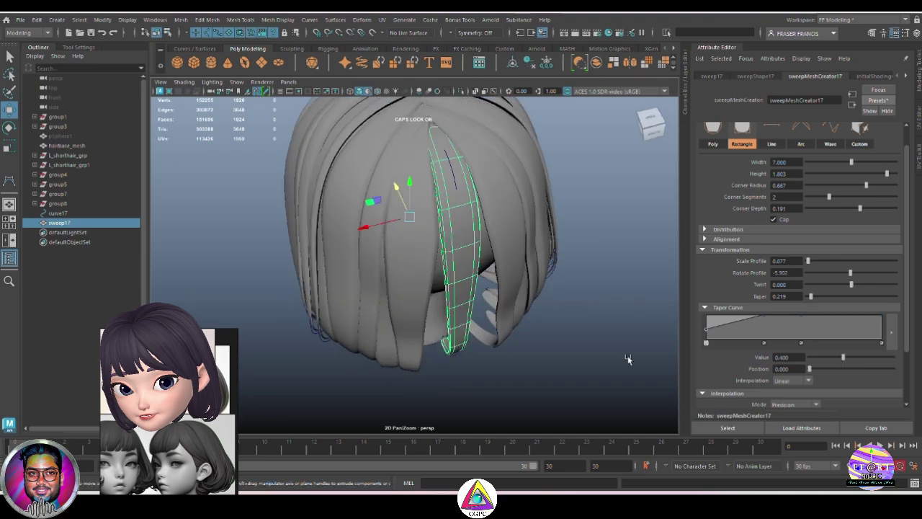
# Set sweep17's Scale Profile to 0.137 and lower the first point of its taper curve
pyautogui.press('[')
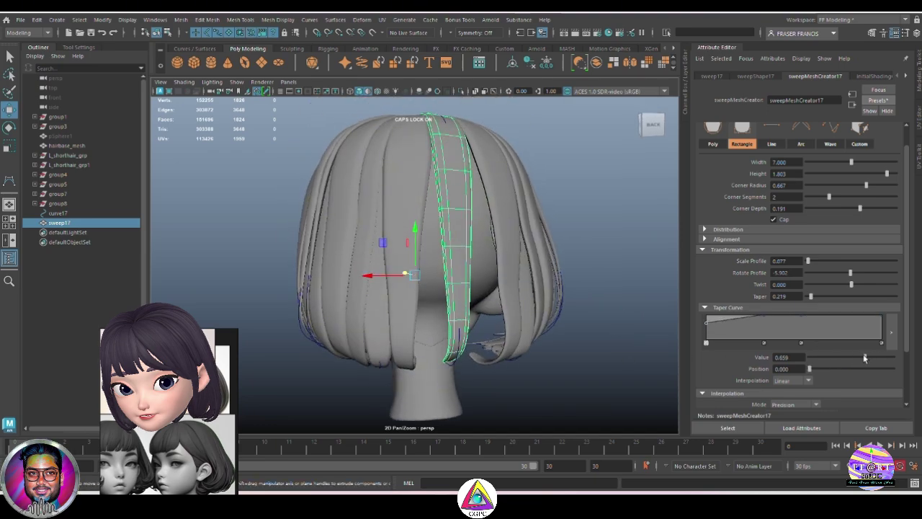
pyautogui.moveTo(865, 357); pyautogui.dragTo(862, 357)
pyautogui.keyDown('alt'); pyautogui.moveTo(599, 272); pyautogui.dragTo(616, 331); pyautogui.keyUp('alt')
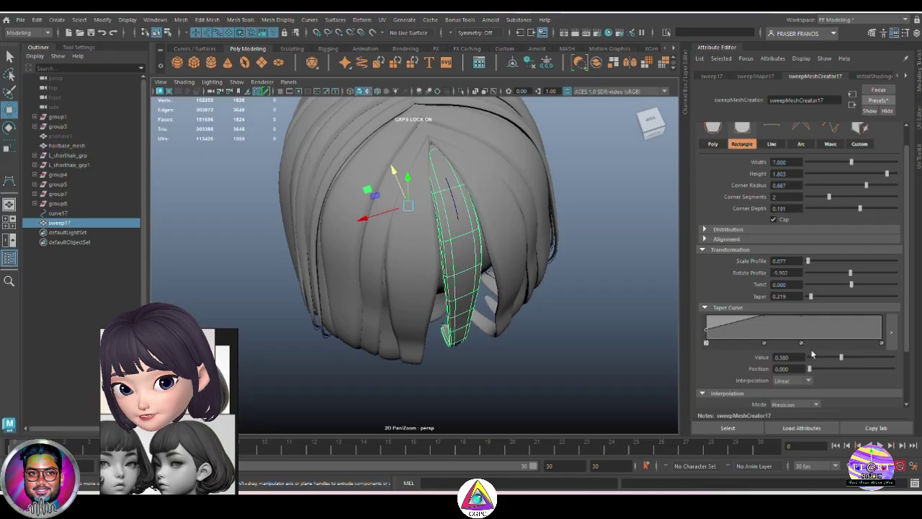
pyautogui.press('[')
pyautogui.moveTo(808, 261); pyautogui.dragTo(810, 261)
pyautogui.keyDown('alt'); pyautogui.moveTo(632, 278); pyautogui.dragTo(654, 310); pyautogui.keyUp('alt')
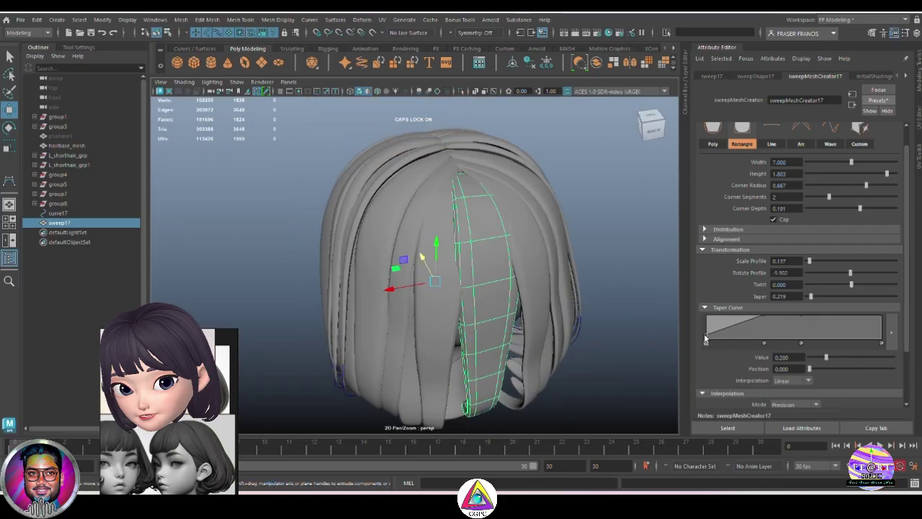
pyautogui.press('[')
pyautogui.click(626, 340)
pyautogui.keyDown('alt'); pyautogui.moveTo(625, 340); pyautogui.dragTo(633, 275); pyautogui.keyUp('alt')
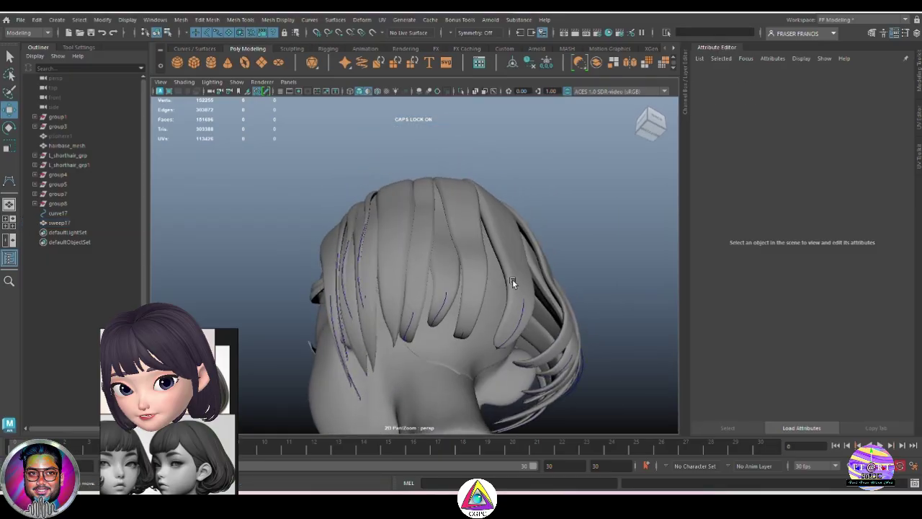
# Set the last point of sweep17's taper curve to value 0.760 at position 0.992
pyautogui.click(512, 280)
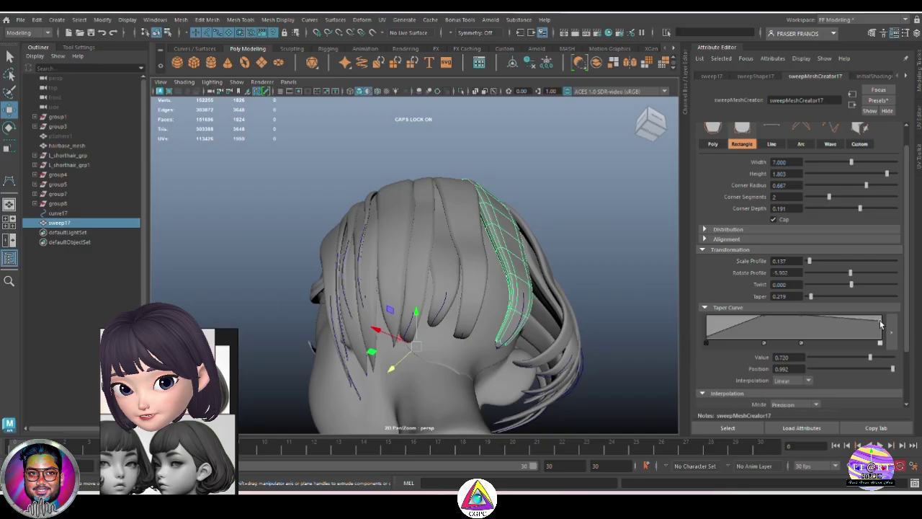
pyautogui.moveTo(881, 324); pyautogui.dragTo(881, 321)
pyautogui.click(641, 342)
pyautogui.keyDown('alt'); pyautogui.moveTo(641, 342); pyautogui.dragTo(612, 338); pyautogui.keyUp('alt')
pyautogui.click(479, 291)
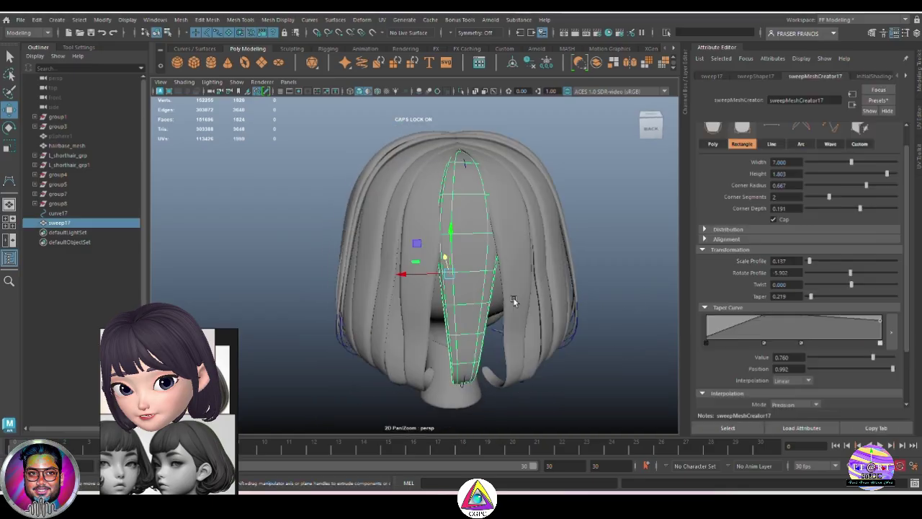
# Reshape sweep17's taper curve with value 0.660 at position 0.335 and a point of value 1.000 at position 0.772
pyautogui.click(765, 308)
pyautogui.click(775, 318)
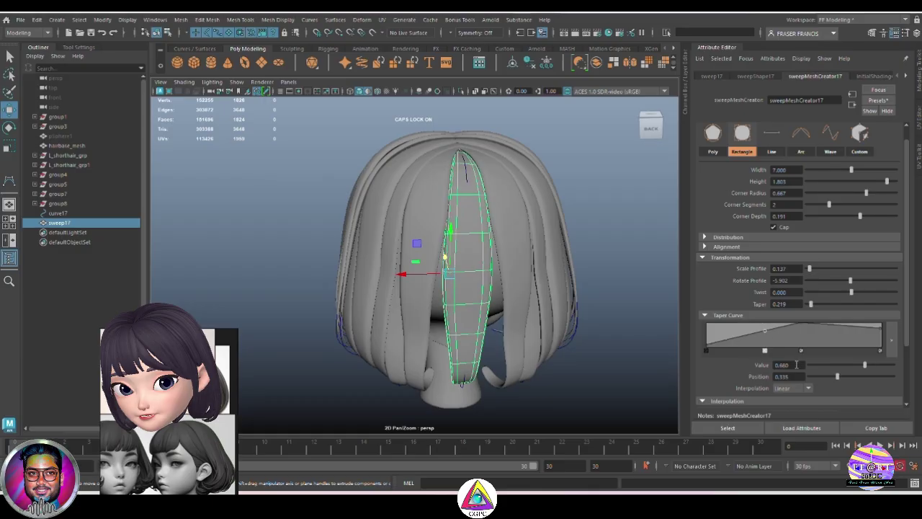
pyautogui.moveTo(637, 378)
pyautogui.keyDown('alt'); pyautogui.mouseDown()
pyautogui.moveTo(643, 319)
pyautogui.moveTo(629, 370)
pyautogui.moveTo(577, 387)
pyautogui.moveTo(597, 366)
pyautogui.moveTo(645, 377)
pyautogui.mouseUp(); pyautogui.keyUp('alt')
pyautogui.click(611, 341)
# Set sweep17's Rotate Profile to 1.967, aligning the strand in the top view
pyautogui.press('space')
pyautogui.scroll(6, 576, 349)
pyautogui.click(455, 284)
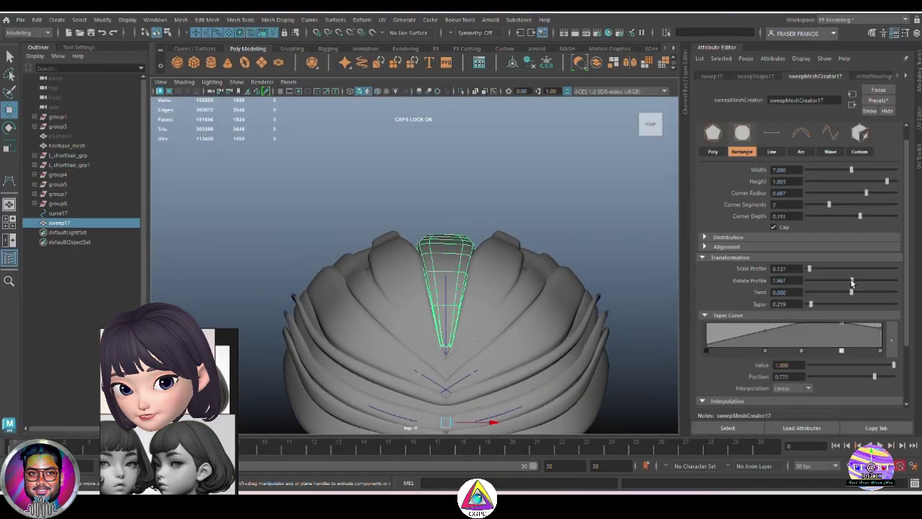
pyautogui.click(492, 281)
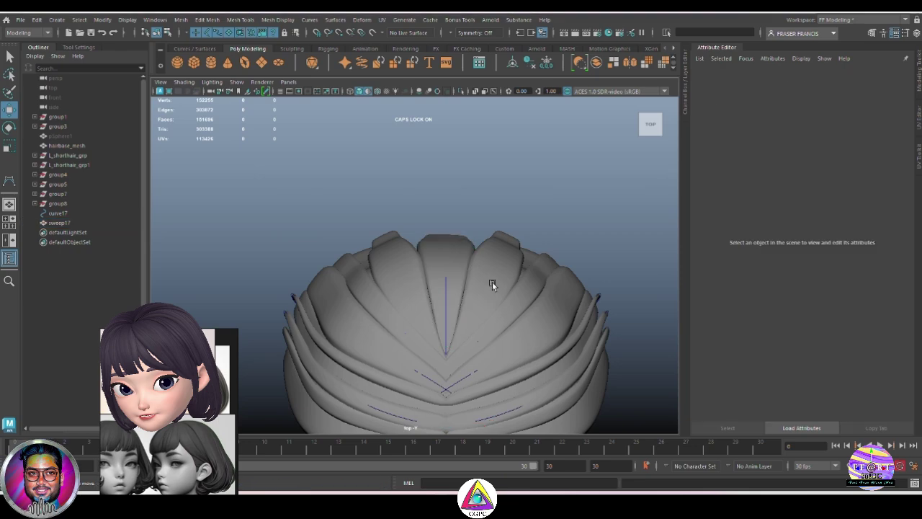
# Select curve17's rear control vertices in the top view and shift them vertically to refit the strand on the head
pyautogui.click(446, 292)
pyautogui.moveTo(447, 292); pyautogui.dragTo(412, 286, button='right')
pyautogui.moveTo(408, 182); pyautogui.dragTo(466, 278)
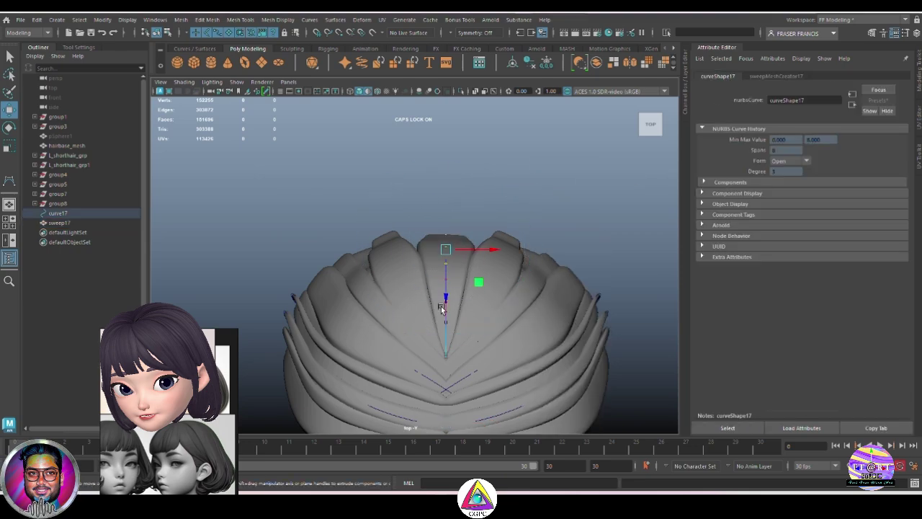
pyautogui.click(550, 235)
pyautogui.keyDown('alt'); pyautogui.moveTo(549, 235); pyautogui.dragTo(506, 239); pyautogui.keyUp('alt')
pyautogui.scroll(5, 479, 237)
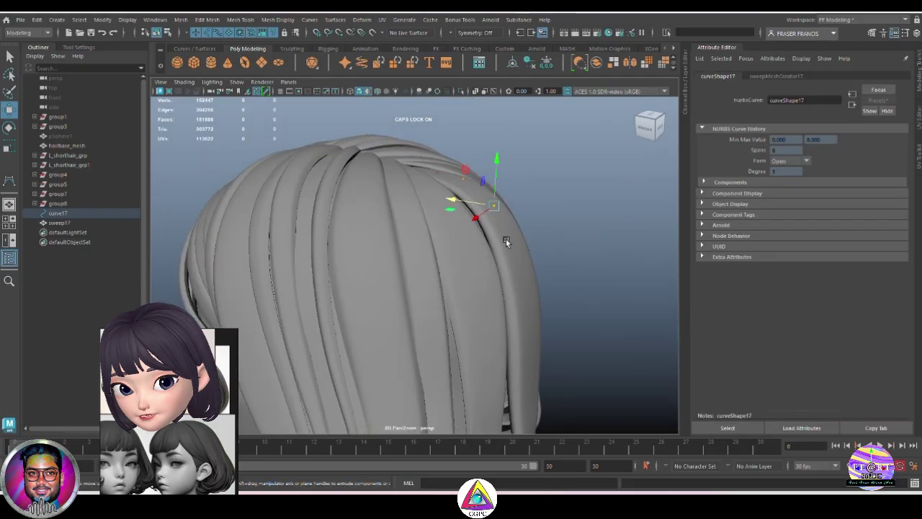
pyautogui.moveTo(495, 170); pyautogui.dragTo(493, 205)
pyautogui.click(553, 237)
pyautogui.keyDown('alt'); pyautogui.moveTo(553, 238); pyautogui.dragTo(470, 310); pyautogui.keyUp('alt')
pyautogui.click(470, 311)
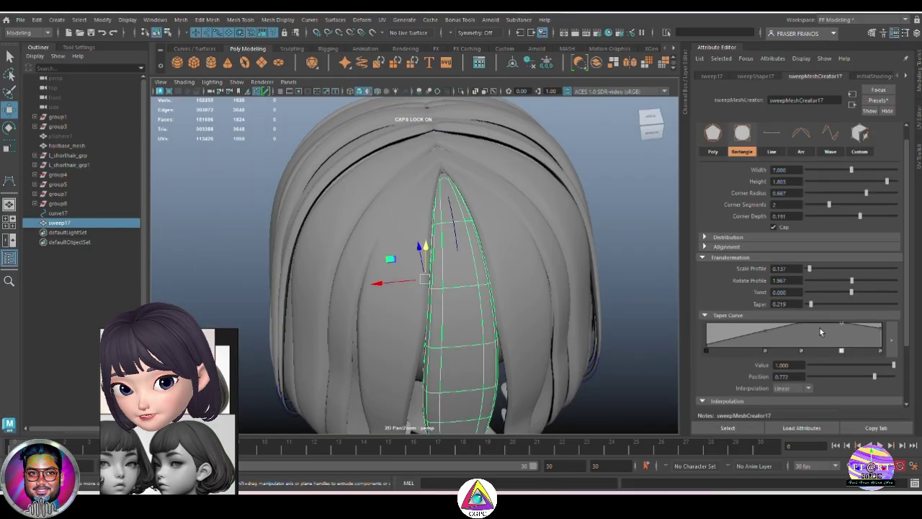
pyautogui.click(640, 319)
pyautogui.moveTo(640, 319)
pyautogui.keyDown('alt'); pyautogui.mouseDown()
pyautogui.moveTo(545, 294)
pyautogui.moveTo(539, 280)
pyautogui.moveTo(578, 327)
pyautogui.moveTo(570, 278)
pyautogui.moveTo(566, 297)
pyautogui.moveTo(609, 304)
pyautogui.moveTo(559, 281)
pyautogui.moveTo(617, 315)
pyautogui.moveTo(596, 296)
pyautogui.mouseUp(); pyautogui.keyUp('alt')
# Duplicate curve17 and rotate the copy into the gap at the centre of the back of the head
pyautogui.click(67, 215)
pyautogui.hotkey('ctrl', 'd')
pyautogui.press('4')
pyautogui.moveTo(464, 223); pyautogui.dragTo(439, 188, button='middle')
pyautogui.moveTo(562, 278)
pyautogui.keyDown('alt'); pyautogui.mouseDown()
pyautogui.moveTo(588, 251)
pyautogui.moveTo(437, 208)
pyautogui.mouseUp(); pyautogui.keyUp('alt')
pyautogui.hotkey('ctrl', 'z')
pyautogui.press('e')
pyautogui.press('5')
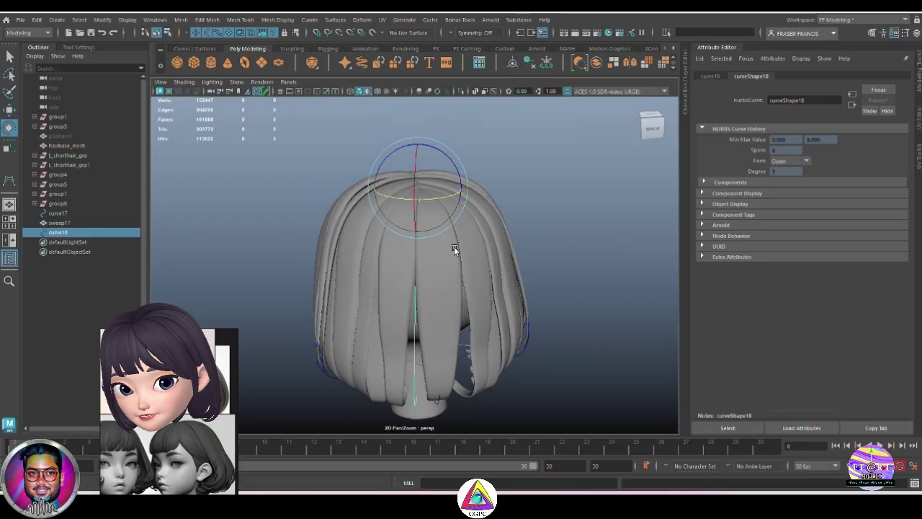
# Create a sweep mesh from the copied curve with Scale Profile 0.164 and its first taper point at value 0.160, position 0.058
pyautogui.click(588, 283)
pyautogui.click(414, 362)
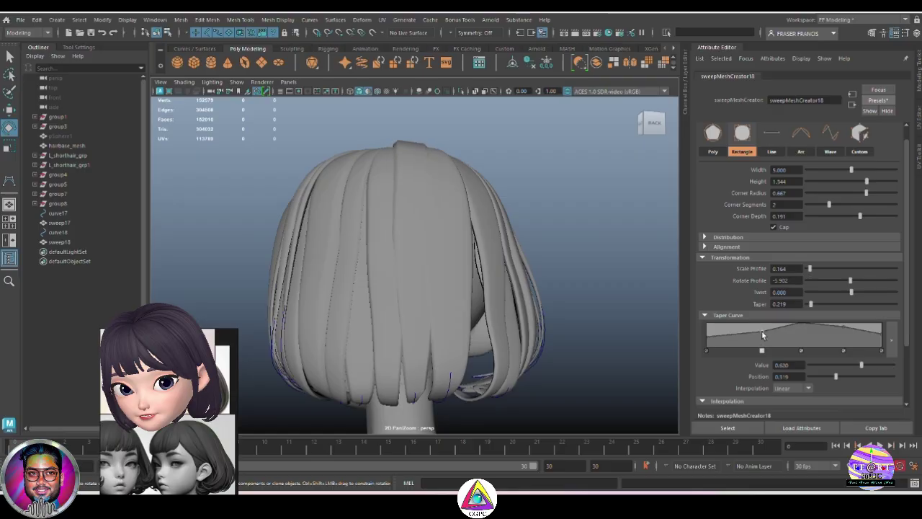
pyautogui.moveTo(706, 344); pyautogui.dragTo(707, 346)
pyautogui.keyDown('alt'); pyautogui.moveTo(553, 302); pyautogui.dragTo(608, 343); pyautogui.keyUp('alt')
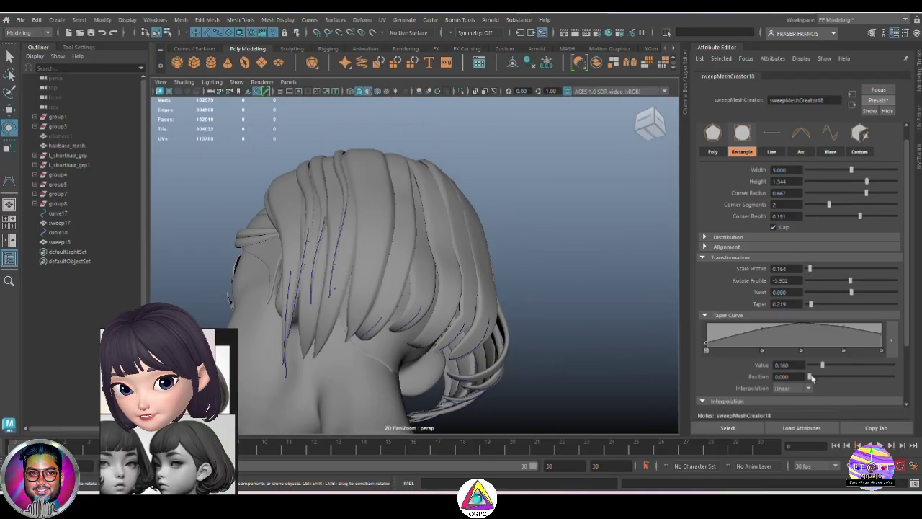
pyautogui.moveTo(821, 377); pyautogui.dragTo(815, 378)
pyautogui.keyDown('alt'); pyautogui.moveTo(519, 339); pyautogui.dragTo(561, 371); pyautogui.keyUp('alt')
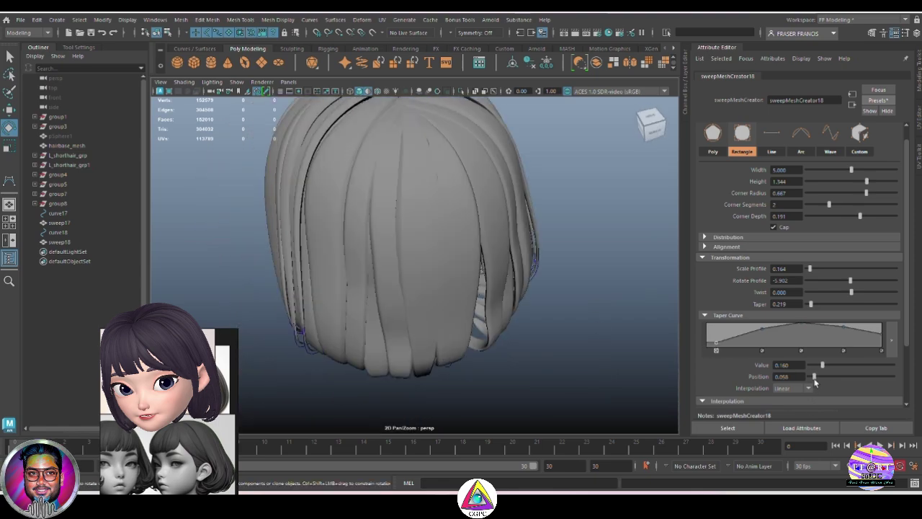
pyautogui.press('w')
pyautogui.moveTo(411, 223); pyautogui.dragTo(438, 325)
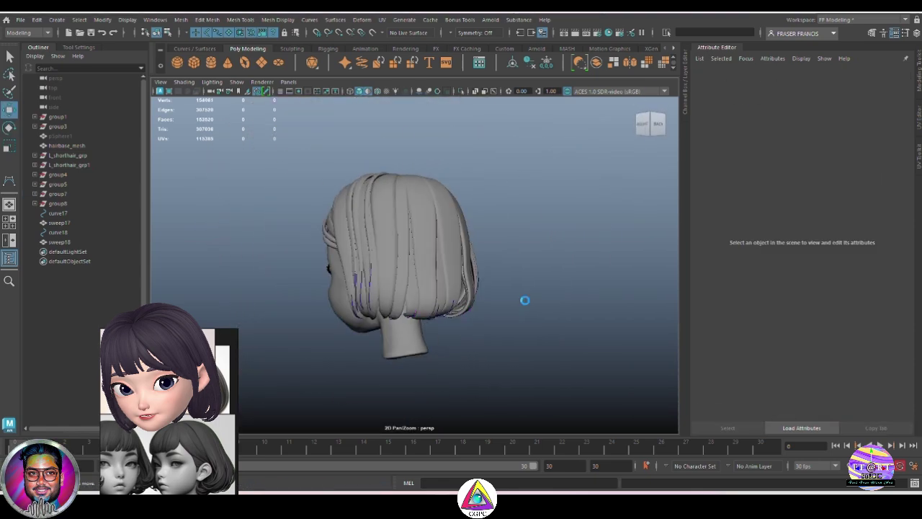
# Group the new central strand's curve and sweep mesh, and mirror a duplicate of the group with Scale X -1
pyautogui.keyDown('alt'); pyautogui.moveTo(525, 300); pyautogui.dragTo(540, 320); pyautogui.keyUp('alt')
pyautogui.click(433, 313)
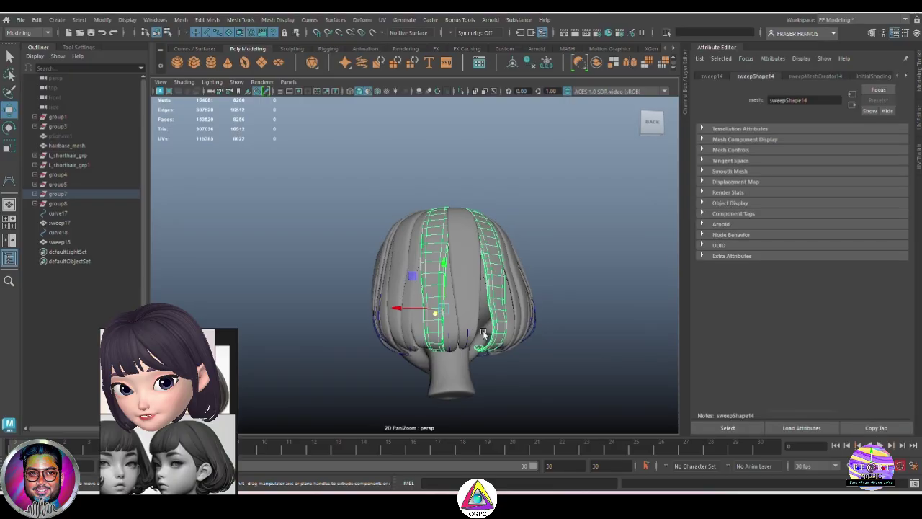
pyautogui.keyDown('alt'); pyautogui.moveTo(432, 313); pyautogui.dragTo(517, 351); pyautogui.keyUp('alt')
pyautogui.click(445, 331)
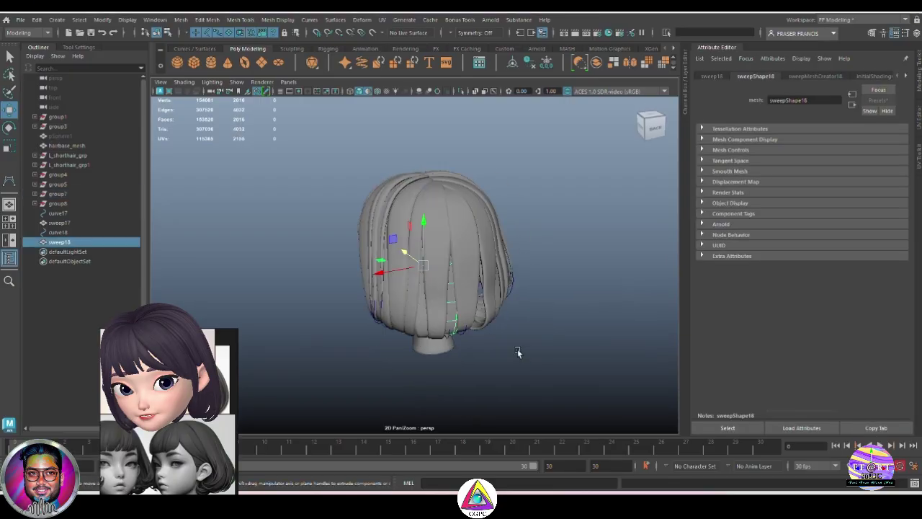
pyautogui.click(64, 215)
pyautogui.click(67, 223)
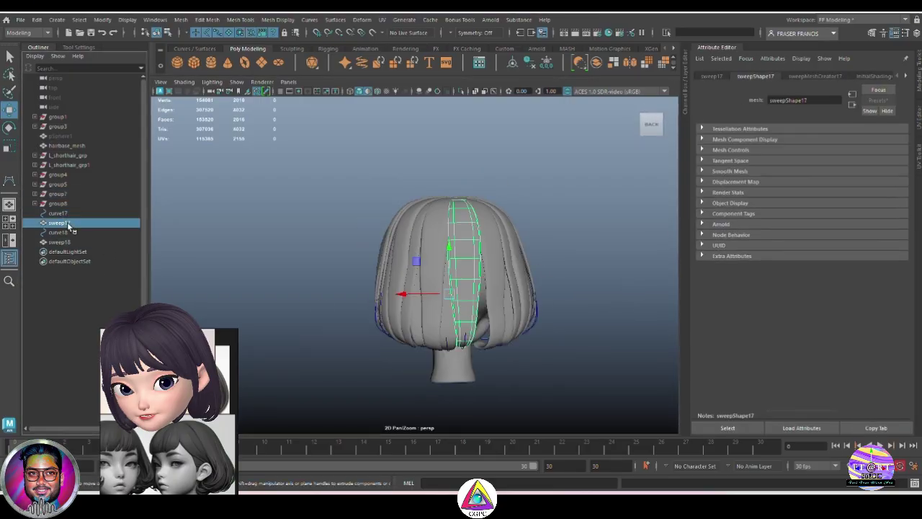
pyautogui.click(68, 233)
pyautogui.keyDown('shift'); pyautogui.click(72, 243); pyautogui.keyUp('shift')
pyautogui.hotkey('ctrl', 'g')
pyautogui.hotkey('ctrl', 'd')
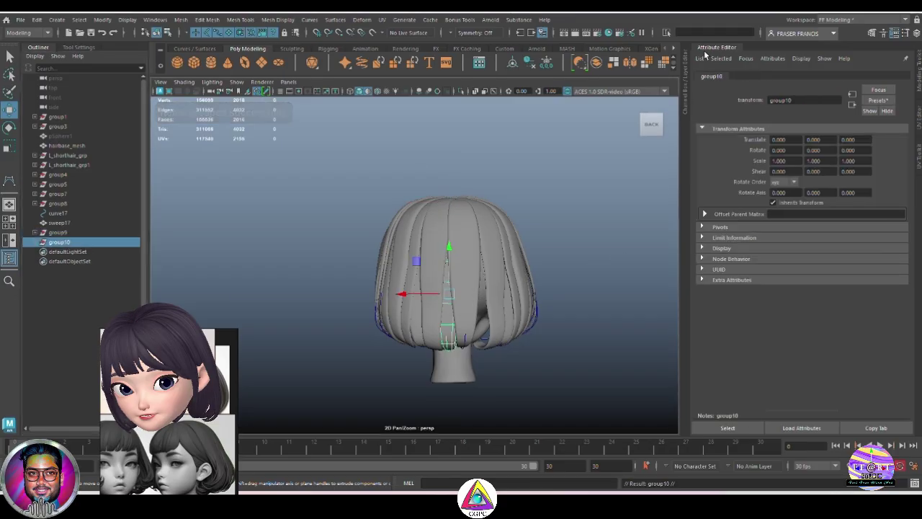
pyautogui.hotkey('ctrl', 'a')
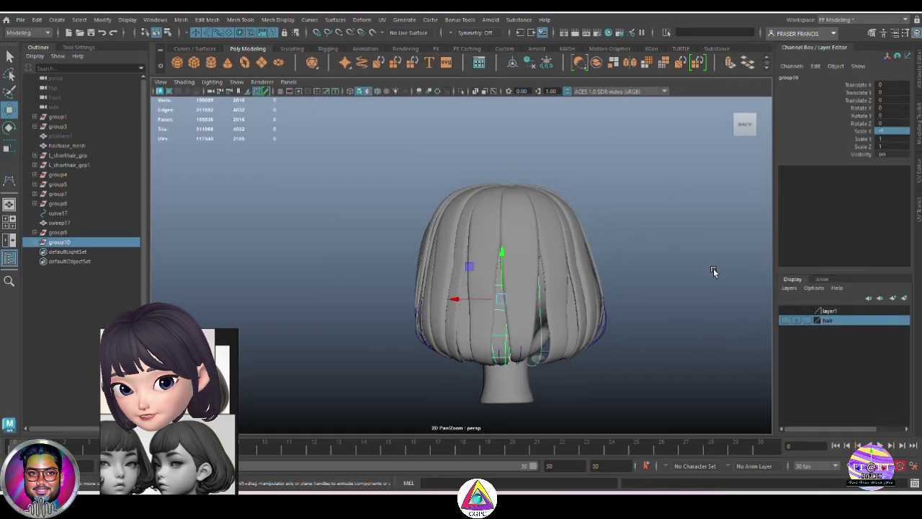
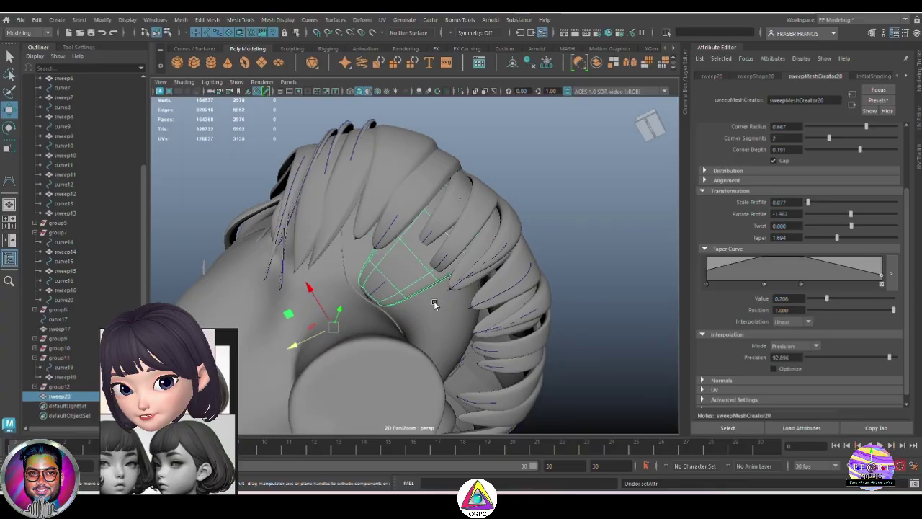
# Move curve20's control vertices to refit the wide strand under the back of the head
pyautogui.click(377, 289)
pyautogui.moveTo(617, 228); pyautogui.dragTo(563, 228, button='right')
pyautogui.keyDown('alt'); pyautogui.moveTo(382, 278); pyautogui.dragTo(382, 309); pyautogui.keyUp('alt')
pyautogui.moveTo(382, 310)
pyautogui.keyDown('alt'); pyautogui.mouseDown()
pyautogui.moveTo(436, 333)
pyautogui.moveTo(421, 351)
pyautogui.moveTo(385, 318)
pyautogui.mouseUp(); pyautogui.keyUp('alt')
pyautogui.keyDown('alt'); pyautogui.moveTo(385, 338); pyautogui.dragTo(352, 375); pyautogui.keyUp('alt')
pyautogui.moveTo(392, 319); pyautogui.dragTo(393, 329)
pyautogui.moveTo(394, 329)
pyautogui.keyDown('alt'); pyautogui.mouseDown()
pyautogui.moveTo(380, 347)
pyautogui.moveTo(461, 378)
pyautogui.moveTo(329, 370)
pyautogui.moveTo(389, 317)
pyautogui.mouseUp(); pyautogui.keyUp('alt')
pyautogui.moveTo(537, 259); pyautogui.dragTo(558, 239, button='right')
pyautogui.click(558, 238)
pyautogui.keyDown('alt'); pyautogui.moveTo(476, 352); pyautogui.dragTo(407, 288); pyautogui.keyUp('alt')
pyautogui.click(393, 320)
# Take curve20 out of group7 and place a rotated duplicate of it closer to the ear
pyautogui.moveTo(64, 299); pyautogui.dragTo(61, 391, button='middle')
pyautogui.click(58, 387)
pyautogui.hotkey('ctrl', 'd')
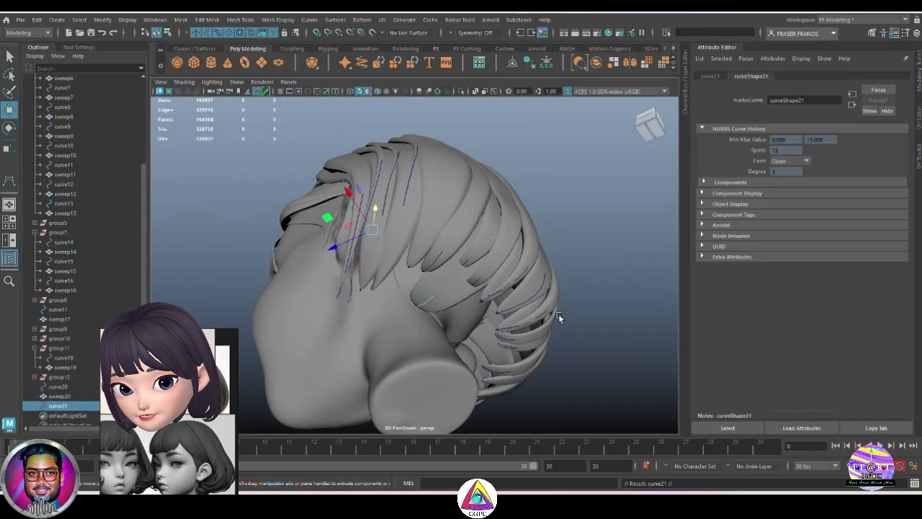
pyautogui.press('e')
pyautogui.moveTo(466, 283)
pyautogui.keyDown('alt'); pyautogui.mouseDown()
pyautogui.moveTo(444, 324)
pyautogui.moveTo(465, 293)
pyautogui.moveTo(546, 335)
pyautogui.moveTo(406, 220)
pyautogui.moveTo(415, 264)
pyautogui.moveTo(597, 324)
pyautogui.moveTo(473, 319)
pyautogui.moveTo(500, 311)
pyautogui.moveTo(619, 364)
pyautogui.moveTo(590, 338)
pyautogui.mouseUp(); pyautogui.keyUp('alt')
pyautogui.press('4')
pyautogui.press('5')
# Create a sweep mesh from the copied curve using the stylisedbroadhair01 preset and set its Rotate Profile to 17.705
pyautogui.click(363, 63)
pyautogui.click(878, 100)
pyautogui.moveTo(882, 168)
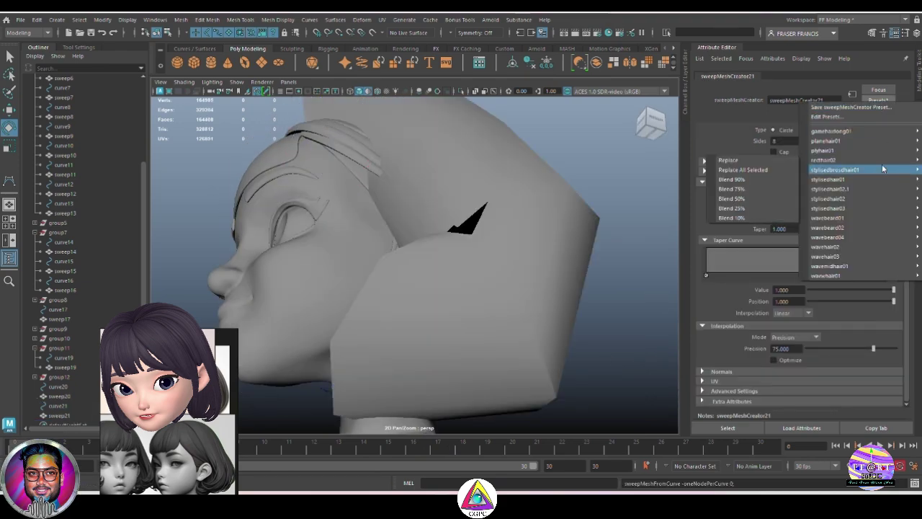
pyautogui.click(728, 170)
pyautogui.keyDown('alt'); pyautogui.moveTo(569, 324); pyautogui.dragTo(507, 306); pyautogui.keyUp('alt')
pyautogui.click(519, 295)
pyautogui.click(811, 76)
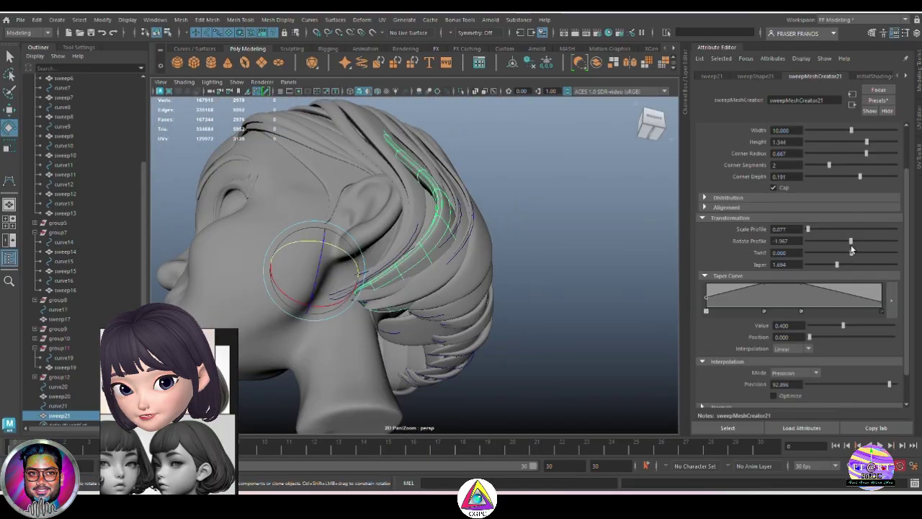
pyautogui.moveTo(850, 241); pyautogui.dragTo(853, 241)
pyautogui.keyDown('alt'); pyautogui.moveTo(648, 216); pyautogui.dragTo(666, 232); pyautogui.keyUp('alt')
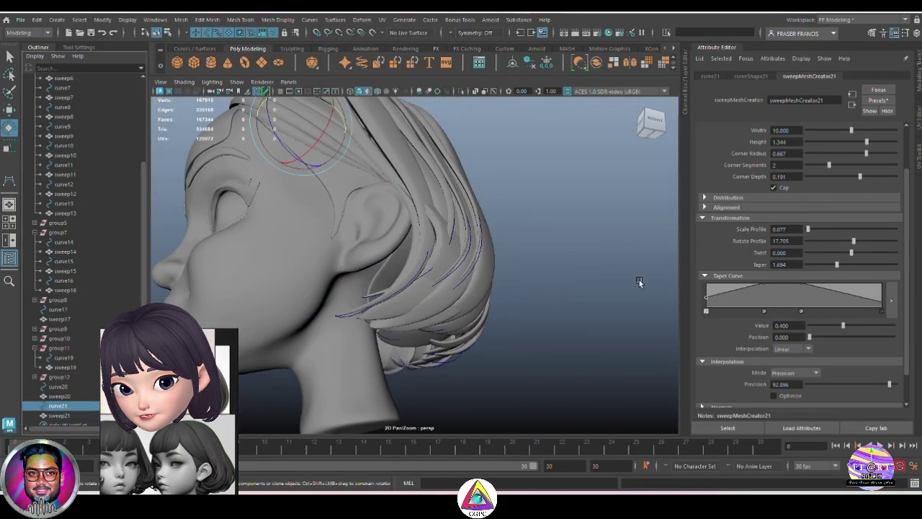
# Move the copied curve's control vertices behind the ear and set its sweep's Rotate Profile to -13.770
pyautogui.click(498, 273)
pyautogui.click(466, 259)
pyautogui.press('4')
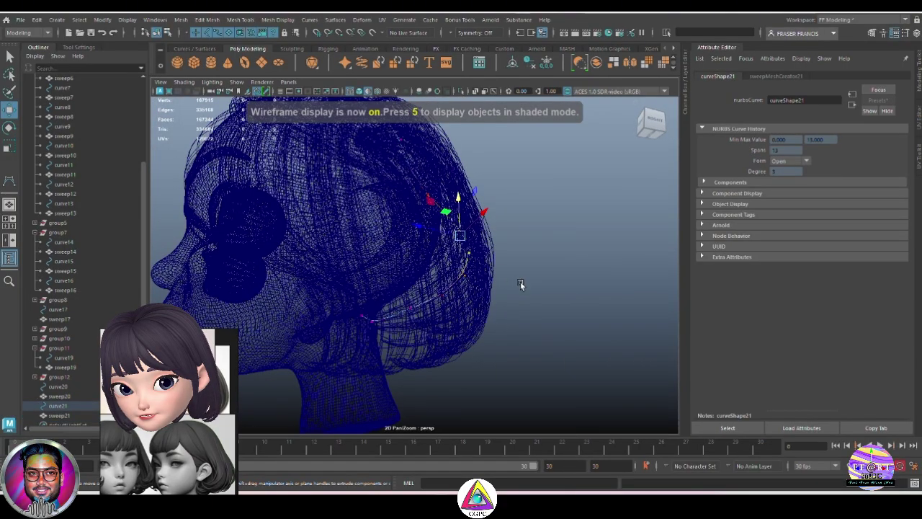
pyautogui.press('5')
pyautogui.moveTo(520, 281)
pyautogui.keyDown('alt'); pyautogui.mouseDown()
pyautogui.moveTo(432, 203)
pyautogui.moveTo(432, 253)
pyautogui.moveTo(447, 283)
pyautogui.moveTo(520, 318)
pyautogui.moveTo(472, 273)
pyautogui.mouseUp(); pyautogui.keyUp('alt')
pyautogui.keyDown('alt'); pyautogui.moveTo(346, 209); pyautogui.dragTo(480, 272); pyautogui.keyUp('alt')
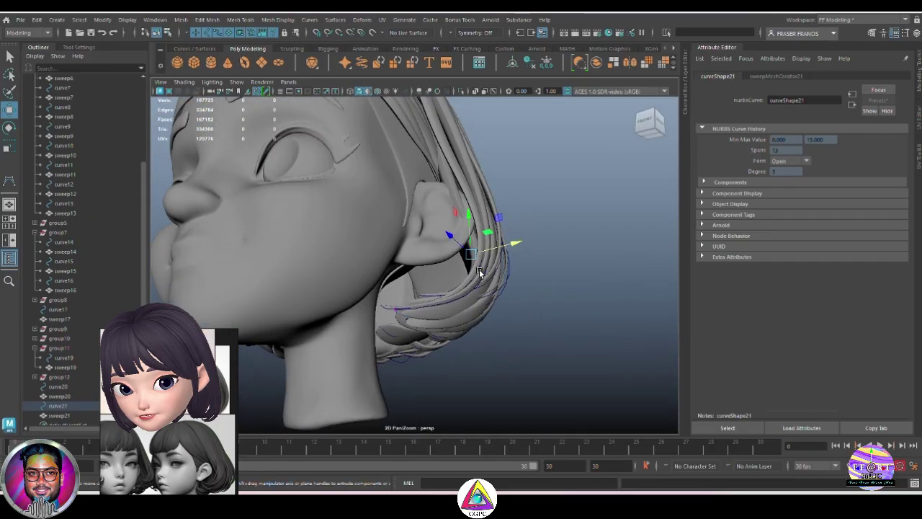
pyautogui.keyDown('alt'); pyautogui.moveTo(465, 216); pyautogui.dragTo(461, 273); pyautogui.keyUp('alt')
# Group curve20, sweep20, curve21 and sweep21, and make a mirrored duplicate of the group for the other side
pyautogui.click(71, 398)
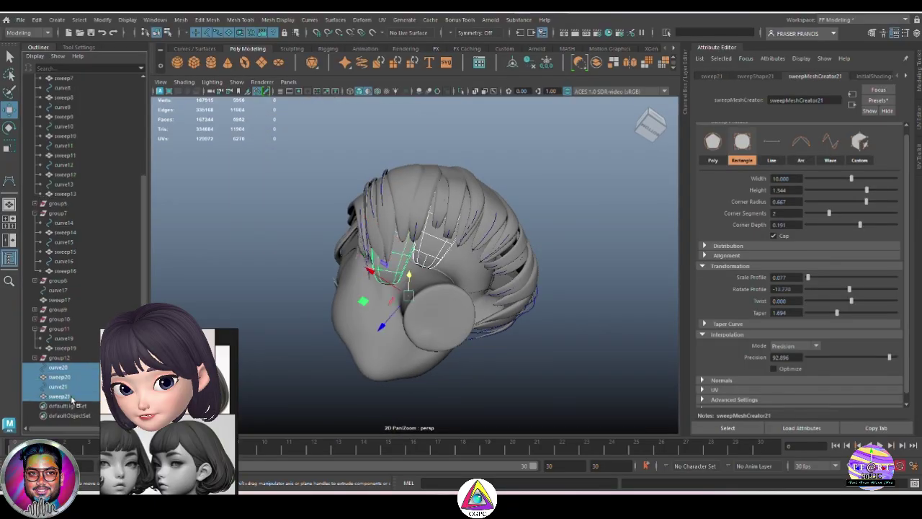
pyautogui.hotkey('ctrl', 'g')
pyautogui.click(498, 342)
pyautogui.keyDown('alt'); pyautogui.moveTo(461, 317); pyautogui.dragTo(497, 354); pyautogui.keyUp('alt')
# Duplicate curve17, shift the copy along Z beneath the back strands, and create a sweep mesh from it
pyautogui.click(503, 282)
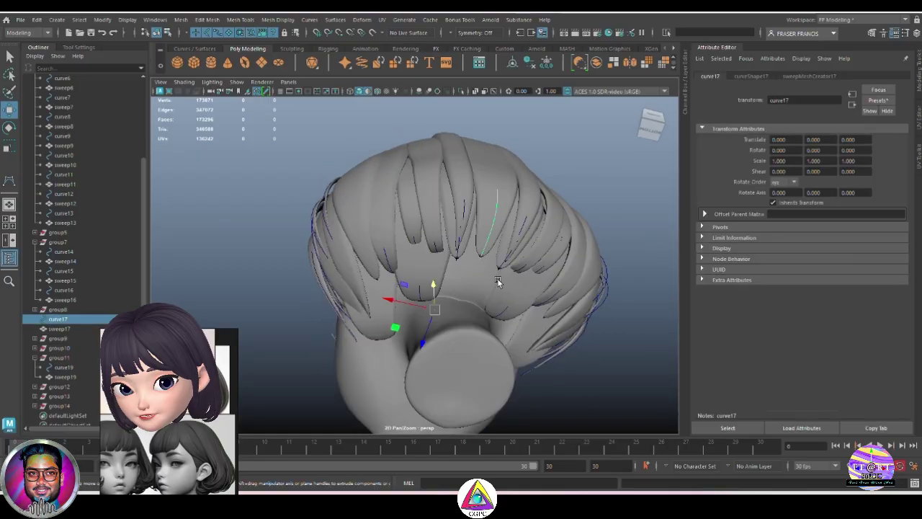
pyautogui.hotkey('ctrl', 'd')
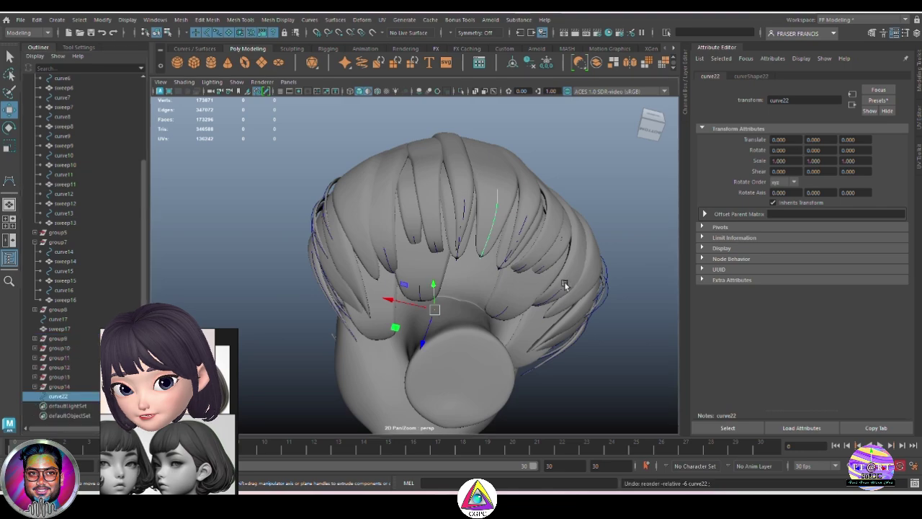
pyautogui.keyDown('alt'); pyautogui.moveTo(565, 286); pyautogui.dragTo(373, 73); pyautogui.keyUp('alt')
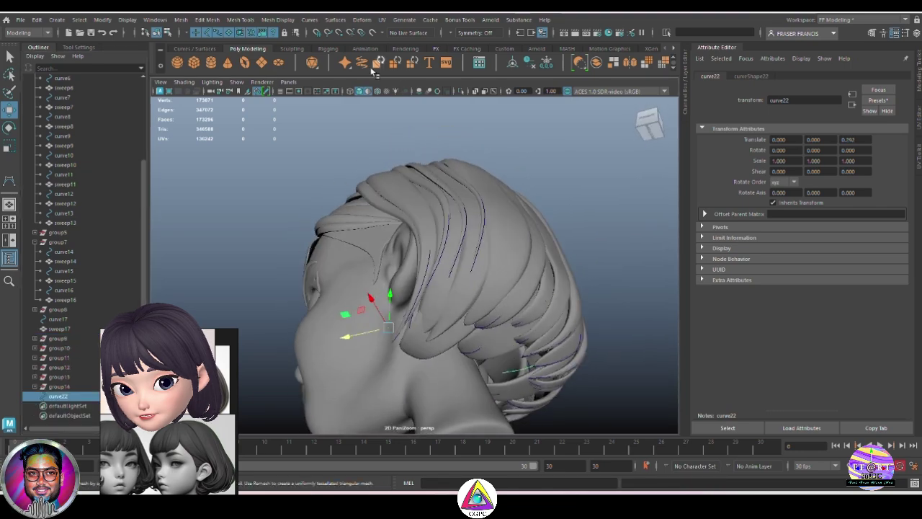
pyautogui.click(361, 63)
# Adjust the control vertices of curve22 underneath the back strands
pyautogui.keyDown('alt'); pyautogui.moveTo(432, 288); pyautogui.dragTo(548, 310); pyautogui.keyUp('alt')
pyautogui.click(59, 396)
pyautogui.moveTo(471, 369); pyautogui.dragTo(442, 370, button='right')
pyautogui.moveTo(442, 371); pyautogui.dragTo(497, 277)
pyautogui.click(605, 229)
pyautogui.keyDown('alt'); pyautogui.moveTo(497, 277); pyautogui.dragTo(358, 322, button='right'); pyautogui.keyUp('alt')
pyautogui.keyDown('alt'); pyautogui.moveTo(358, 322); pyautogui.dragTo(371, 309); pyautogui.keyUp('alt')
pyautogui.keyDown('alt'); pyautogui.moveTo(371, 310); pyautogui.dragTo(458, 327, button='right'); pyautogui.keyUp('alt')
pyautogui.keyDown('alt'); pyautogui.moveTo(458, 327); pyautogui.dragTo(518, 310); pyautogui.keyUp('alt')
# Check the back strands around sweep15 and examine the hair's outline in the side view
pyautogui.click(426, 269)
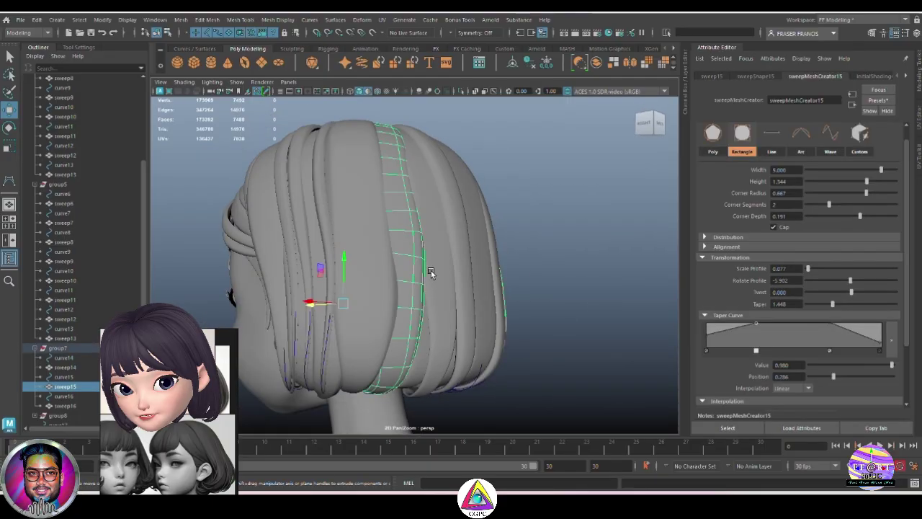
pyautogui.keyDown('alt'); pyautogui.moveTo(428, 271); pyautogui.dragTo(558, 310); pyautogui.keyUp('alt')
pyautogui.keyDown('alt'); pyautogui.moveTo(558, 309); pyautogui.dragTo(531, 298, button='right'); pyautogui.keyUp('alt')
pyautogui.click(530, 298)
pyautogui.press('space')
pyautogui.moveTo(531, 298); pyautogui.dragTo(561, 319)
pyautogui.keyDown('alt'); pyautogui.moveTo(562, 319); pyautogui.dragTo(610, 365, button='right'); pyautogui.keyUp('alt')
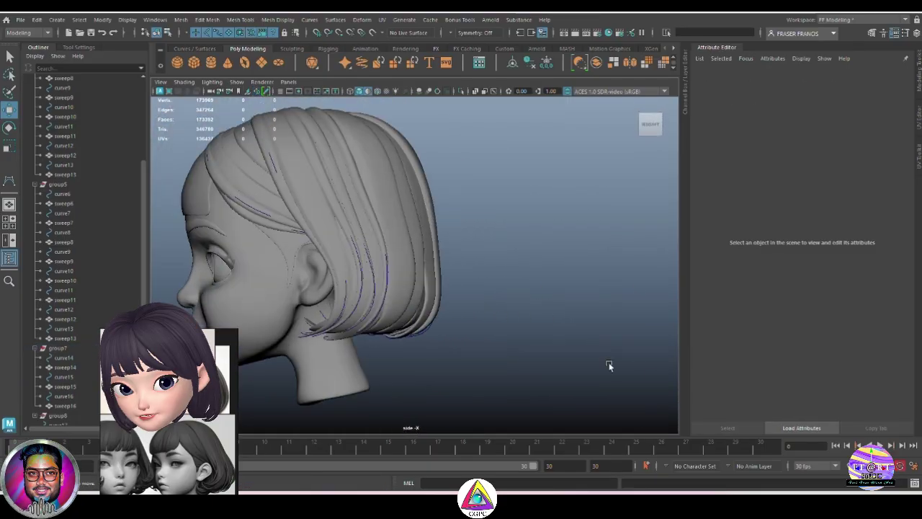
# Switch from the side view to the perspective view and isolate hairbase_mesh
pyautogui.keyDown('alt'); pyautogui.moveTo(516, 350); pyautogui.dragTo(487, 329, button='right'); pyautogui.keyUp('alt')
pyautogui.press('q')
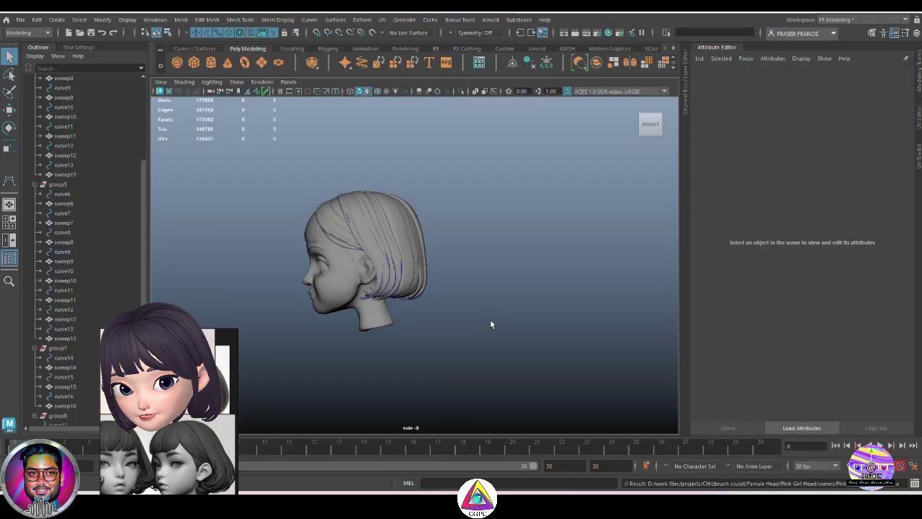
pyautogui.press('space')
pyautogui.moveTo(489, 323)
pyautogui.mouseDown()
pyautogui.moveTo(574, 355)
pyautogui.moveTo(598, 301)
pyautogui.moveTo(578, 320)
pyautogui.mouseUp()
pyautogui.click(562, 350)
pyautogui.press('space')
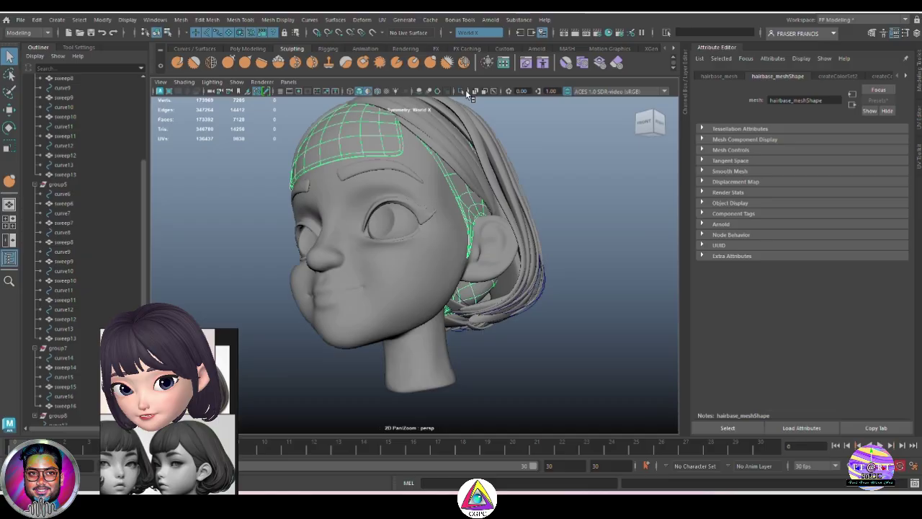
pyautogui.click(461, 92)
pyautogui.click(520, 223)
pyautogui.moveTo(520, 223)
pyautogui.keyDown('alt'); pyautogui.mouseDown()
pyautogui.moveTo(469, 255)
pyautogui.moveTo(510, 233)
pyautogui.mouseUp(); pyautogui.keyUp('alt')
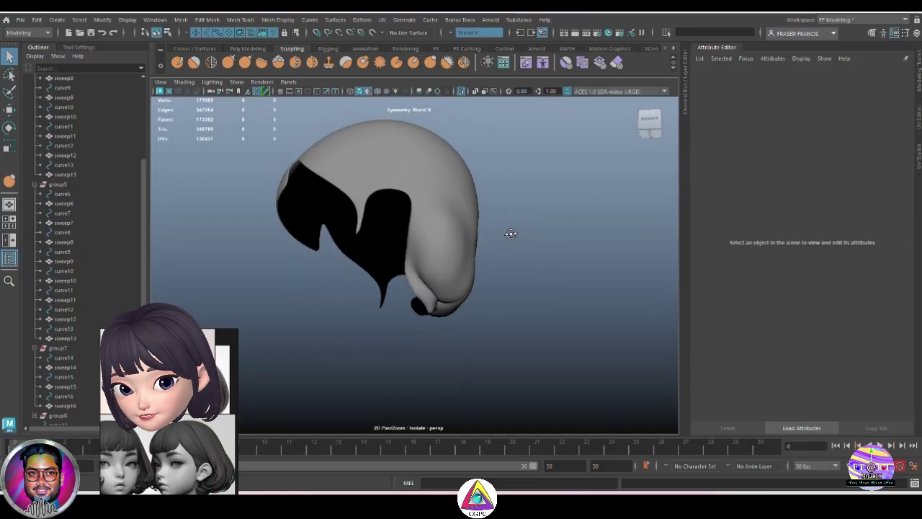
# Refine the lower edge of hairbase_mesh around the ear and nape with sculpting brushes, using World X symmetry
pyautogui.click(196, 62)
pyautogui.moveTo(464, 253)
pyautogui.keyDown('alt'); pyautogui.mouseDown()
pyautogui.moveTo(439, 254)
pyautogui.moveTo(512, 292)
pyautogui.moveTo(435, 243)
pyautogui.moveTo(481, 263)
pyautogui.mouseUp(); pyautogui.keyUp('alt')
pyautogui.scroll(5, 439, 255)
pyautogui.click(453, 267)
pyautogui.moveTo(482, 263); pyautogui.dragTo(467, 295)
pyautogui.moveTo(506, 241)
pyautogui.keyDown('alt'); pyautogui.mouseDown()
pyautogui.moveTo(490, 253)
pyautogui.moveTo(497, 216)
pyautogui.mouseUp(); pyautogui.keyUp('alt')
pyautogui.click(430, 63)
pyautogui.moveTo(510, 295)
pyautogui.keyDown('alt'); pyautogui.mouseDown()
pyautogui.moveTo(481, 312)
pyautogui.moveTo(525, 278)
pyautogui.moveTo(457, 233)
pyautogui.moveTo(416, 156)
pyautogui.mouseUp(); pyautogui.keyUp('alt')
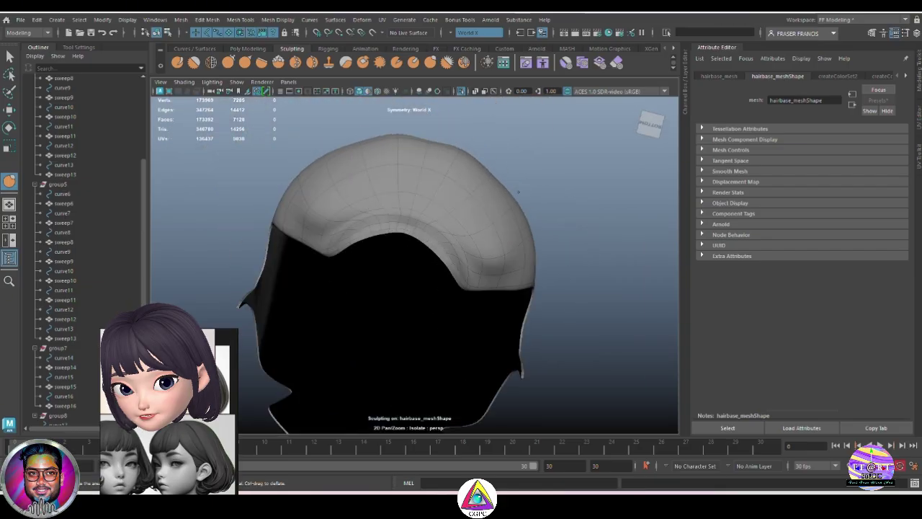
pyautogui.moveTo(518, 192)
pyautogui.keyDown('alt'); pyautogui.mouseDown()
pyautogui.moveTo(490, 302)
pyautogui.moveTo(463, 350)
pyautogui.moveTo(446, 288)
pyautogui.moveTo(475, 305)
pyautogui.moveTo(527, 237)
pyautogui.moveTo(497, 202)
pyautogui.moveTo(432, 223)
pyautogui.moveTo(490, 280)
pyautogui.moveTo(539, 257)
pyautogui.moveTo(461, 108)
pyautogui.mouseUp(); pyautogui.keyUp('alt')
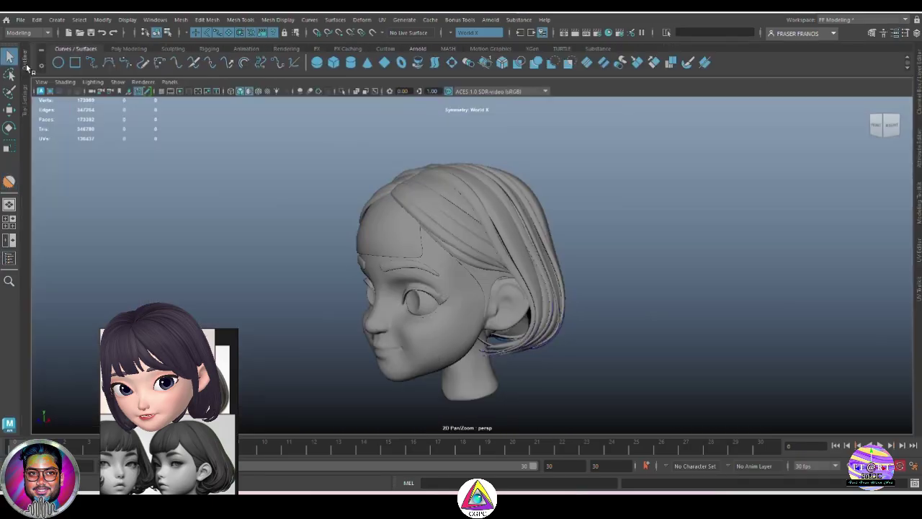
# Limit the perspective view's displayed object types to NURBS curves, and switch the filter to polygons
pyautogui.click(26, 65)
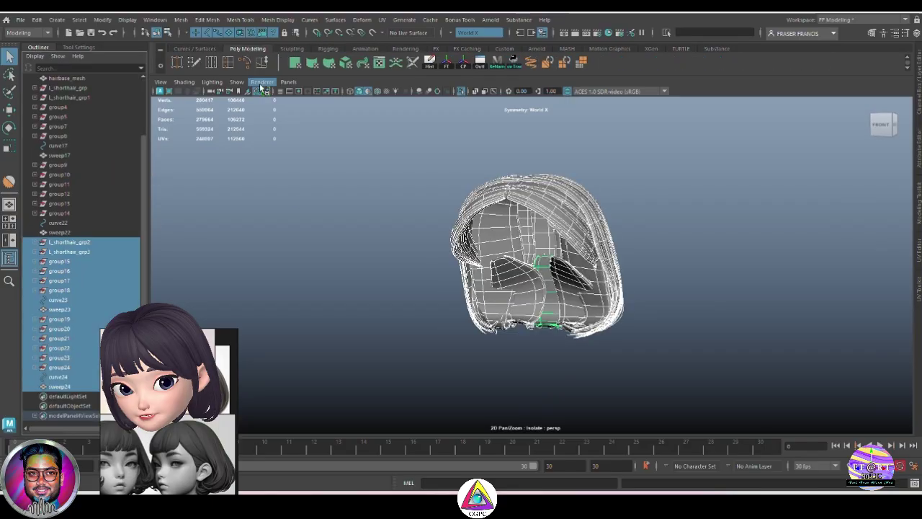
pyautogui.click(238, 82)
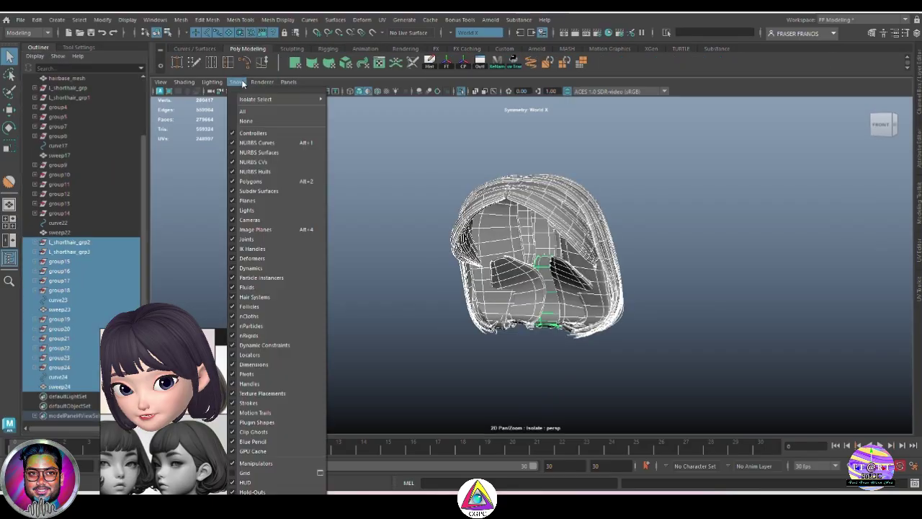
pyautogui.click(246, 120)
pyautogui.click(237, 82)
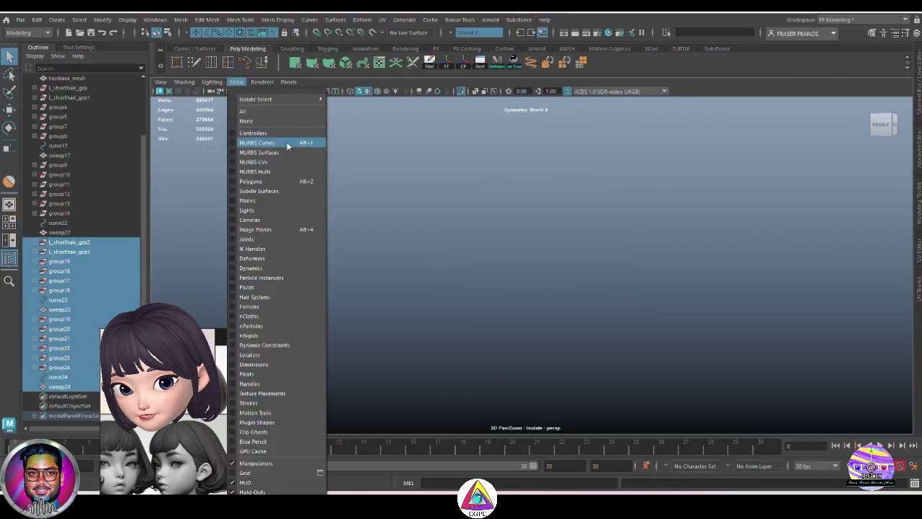
pyautogui.click(287, 143)
pyautogui.keyDown('alt'); pyautogui.moveTo(720, 277); pyautogui.dragTo(678, 305); pyautogui.keyUp('alt')
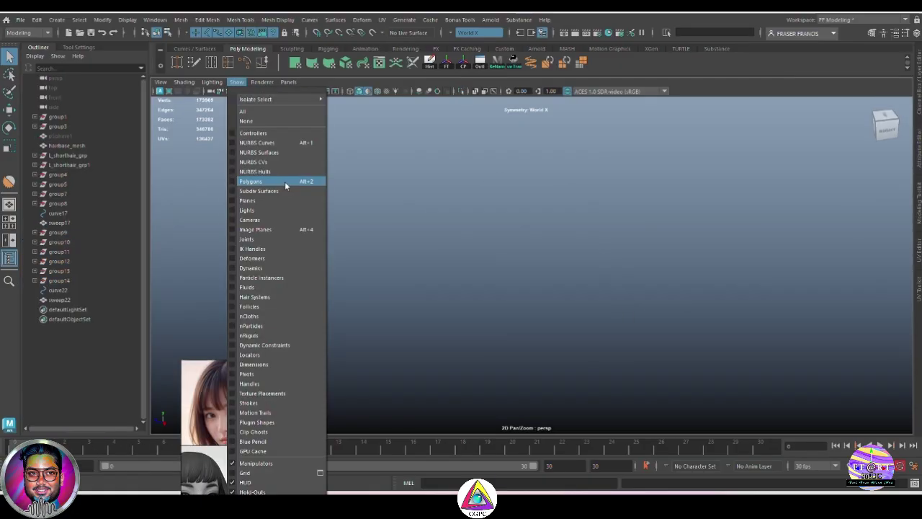
pyautogui.click(283, 181)
pyautogui.keyDown('alt'); pyautogui.moveTo(619, 238); pyautogui.dragTo(648, 267); pyautogui.keyUp('alt')
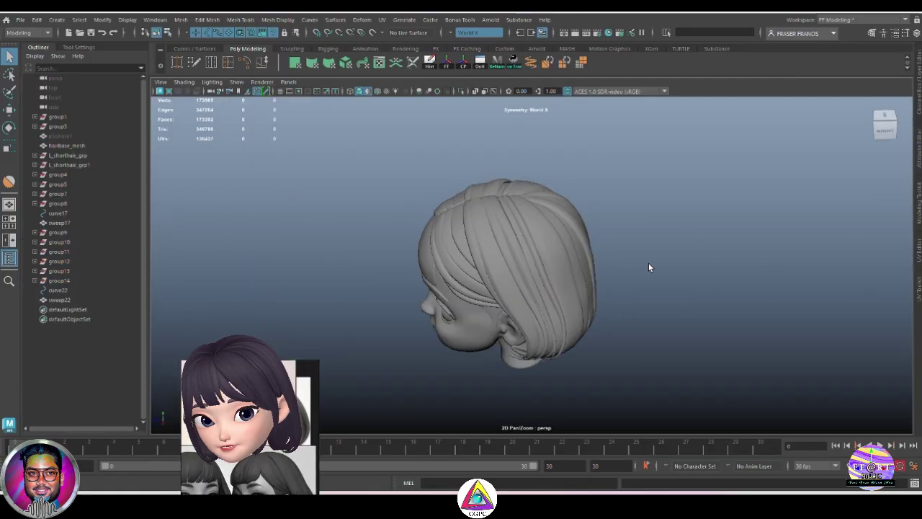
# Undo the last changes back to the selected duplicates of the hair groups
pyautogui.hotkey('ctrl', 'z')
pyautogui.hotkey('ctrl', 'z')
pyautogui.hotkey('ctrl', 'z')
pyautogui.hotkey('ctrl', 'z')
pyautogui.hotkey('ctrl', 'z')
pyautogui.hotkey('ctrl', 'z')
pyautogui.hotkey('ctrl', 'z')
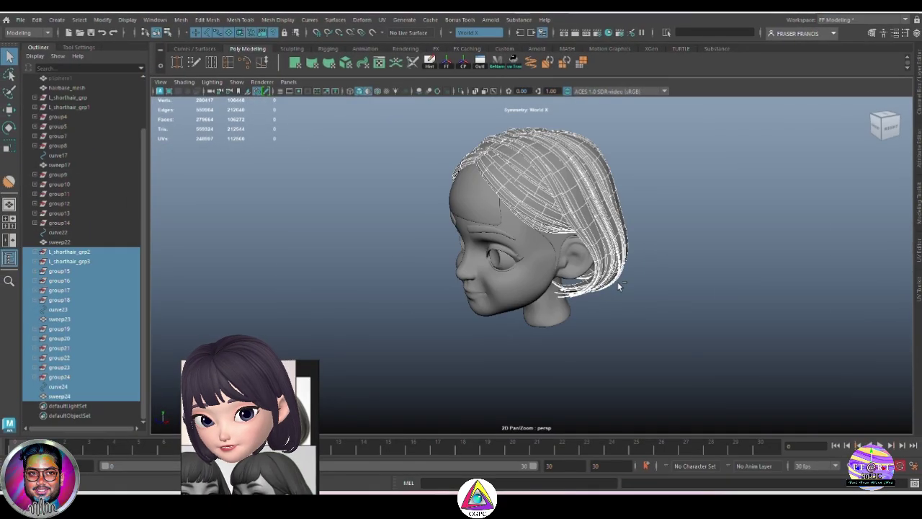
# Group the duplicated hair pieces and move the new group sideways along X, clear of the head
pyautogui.hotkey('ctrl', 'g')
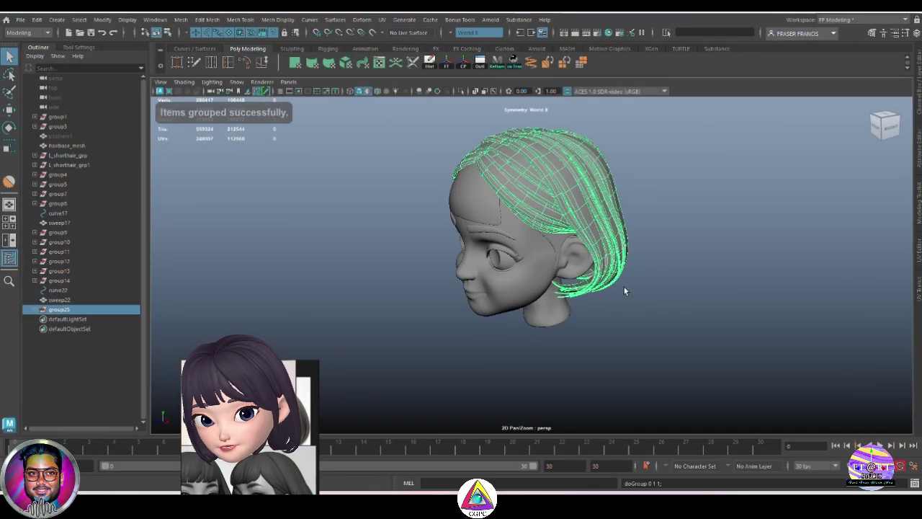
pyautogui.press('w')
pyautogui.moveTo(552, 248); pyautogui.dragTo(760, 339)
pyautogui.keyDown('alt'); pyautogui.moveTo(565, 310); pyautogui.dragTo(674, 303); pyautogui.keyUp('alt')
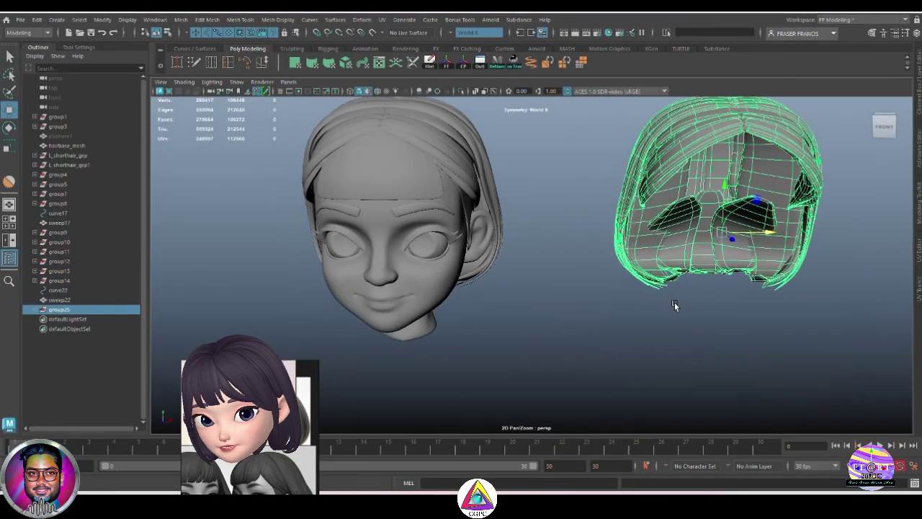
pyautogui.keyDown('alt'); pyautogui.moveTo(675, 303); pyautogui.dragTo(581, 330, button='middle'); pyautogui.keyUp('alt')
pyautogui.click(771, 301)
pyautogui.keyDown('alt'); pyautogui.moveTo(770, 303); pyautogui.dragTo(461, 302); pyautogui.keyUp('alt')
pyautogui.click(59, 309)
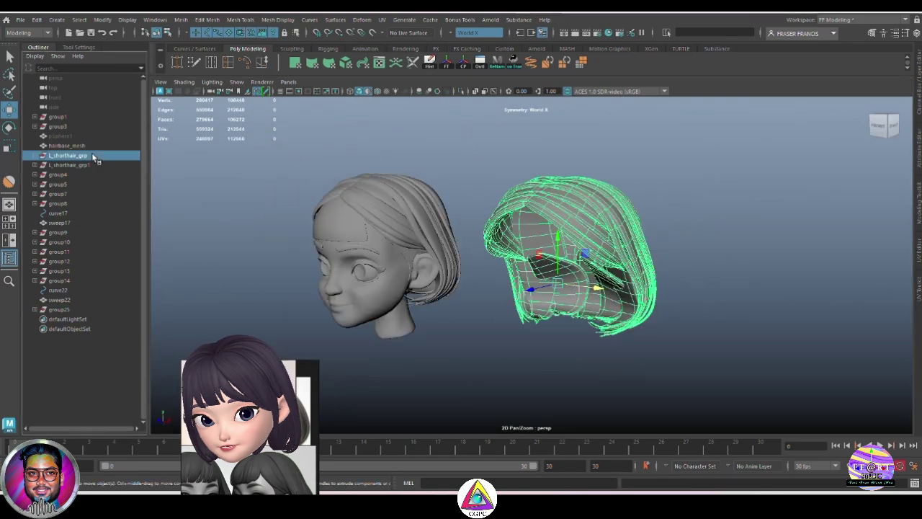
# Group all the original hair pieces from L_shorthair_grp to sweep22 and name the group hair_grp_org
pyautogui.moveTo(93, 157); pyautogui.dragTo(119, 301)
pyautogui.hotkey('ctrl', 'g')
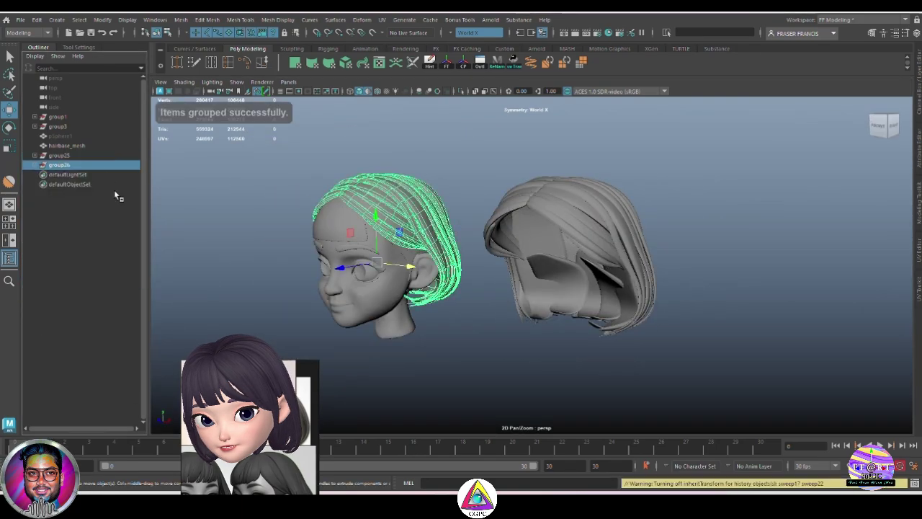
pyautogui.moveTo(92, 151); pyautogui.dragTo(93, 154)
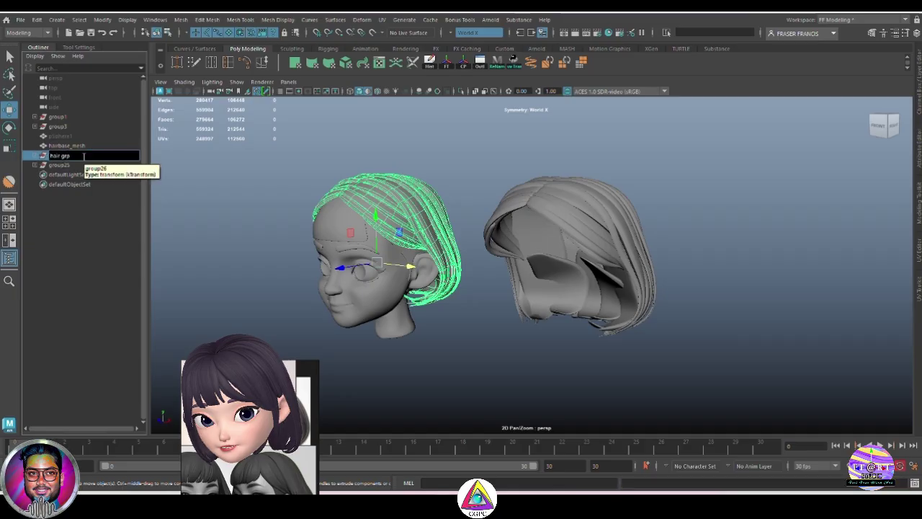
pyautogui.press('Return')
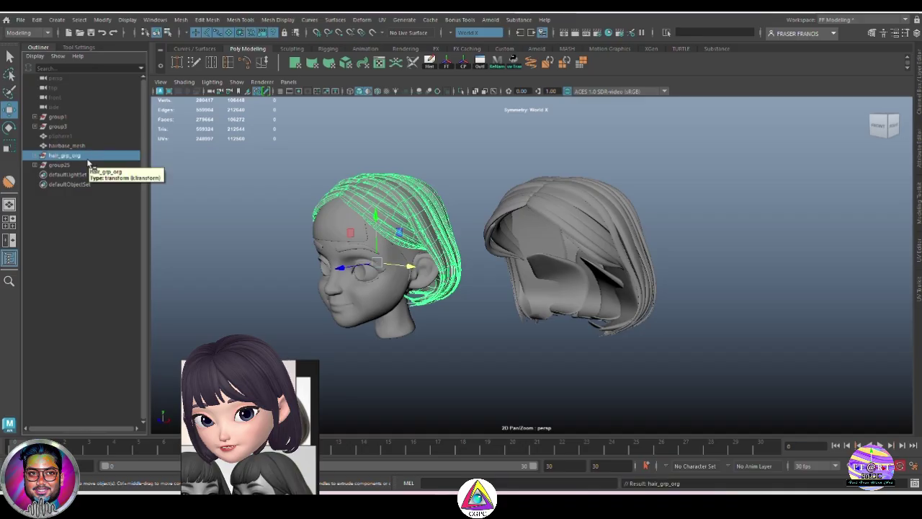
# Place hairbase_mesh inside the hair_grp_org group
pyautogui.click(88, 144)
pyautogui.moveTo(89, 145); pyautogui.dragTo(94, 156)
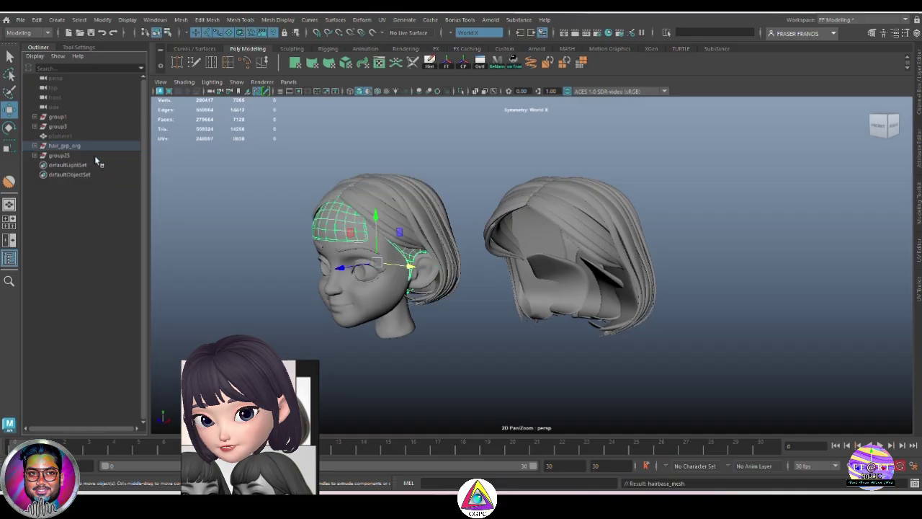
pyautogui.click(91, 147)
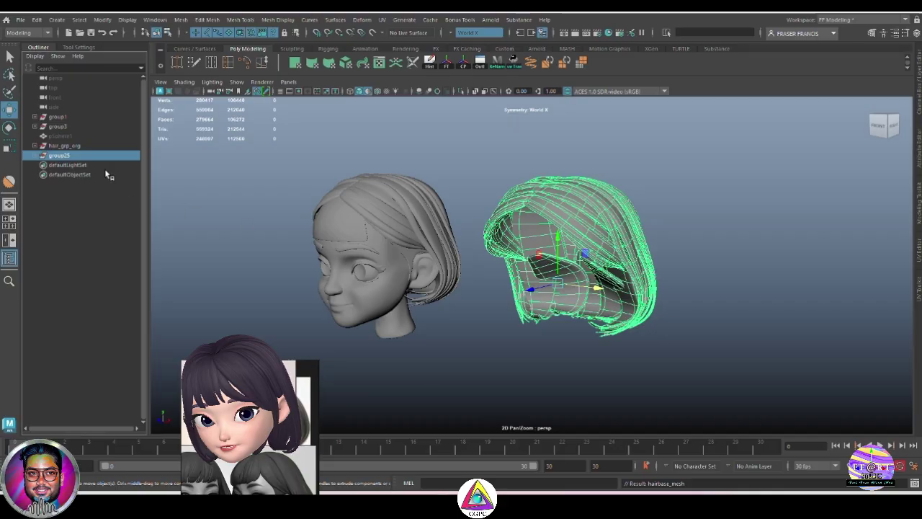
# Show only NURBS curves in the viewport and remove the duplicated guide curves from group25
pyautogui.click(717, 276)
pyautogui.click(236, 81)
pyautogui.click(246, 120)
pyautogui.click(238, 82)
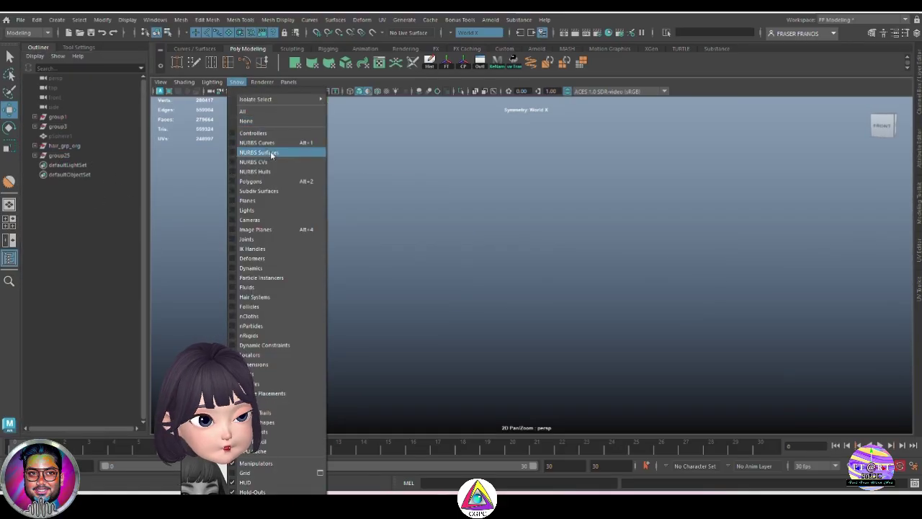
pyautogui.click(256, 143)
pyautogui.moveTo(559, 164); pyautogui.dragTo(685, 262)
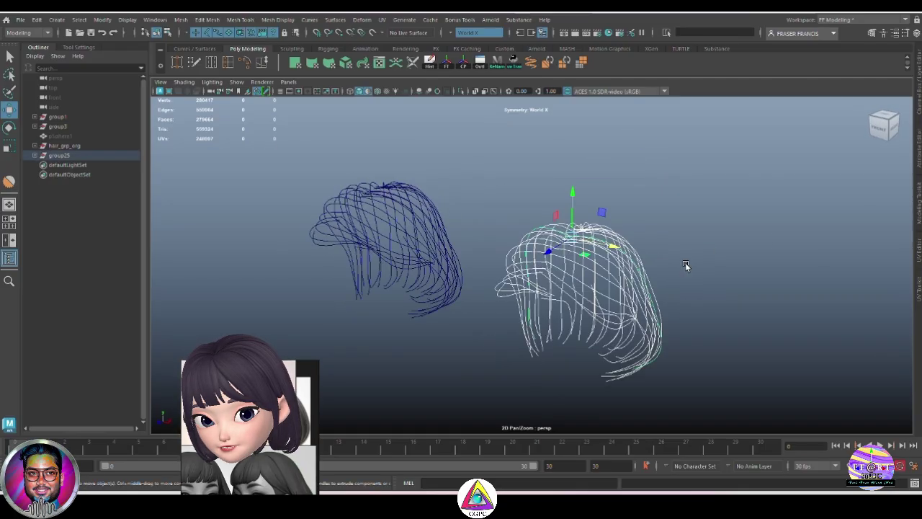
pyautogui.click(32, 156)
pyautogui.hotkey('ctrl', 'h')
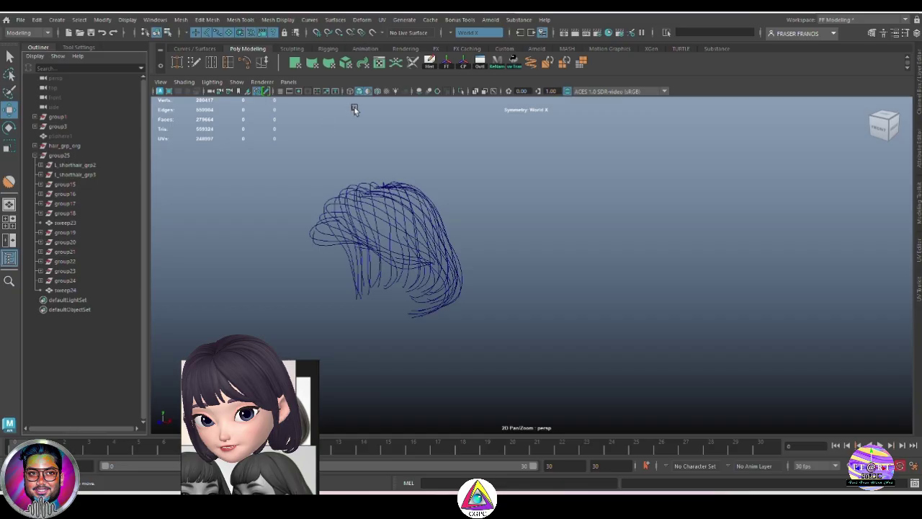
# Restore the display of all object types and combine one side's duplicated hair strands into a single mesh
pyautogui.click(237, 82)
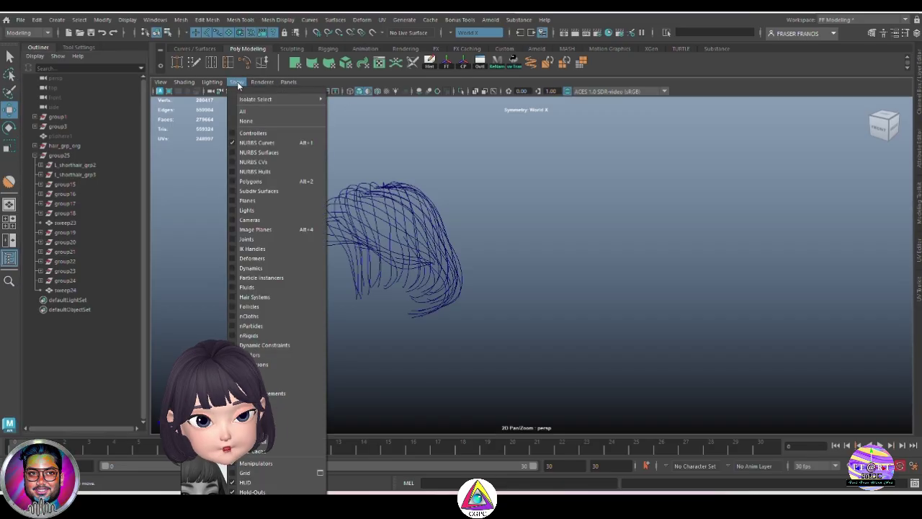
pyautogui.click(264, 112)
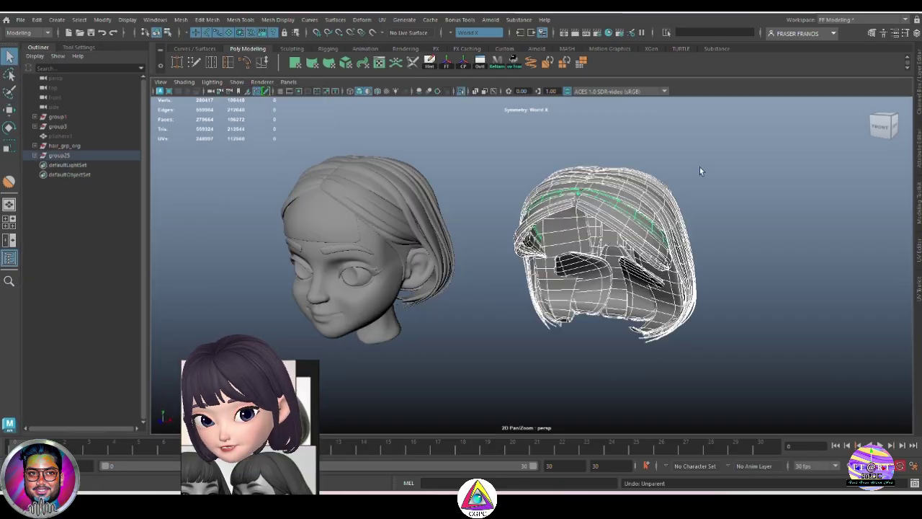
pyautogui.keyDown('shift'); pyautogui.moveTo(699, 168); pyautogui.dragTo(720, 369, button='right'); pyautogui.keyUp('shift')
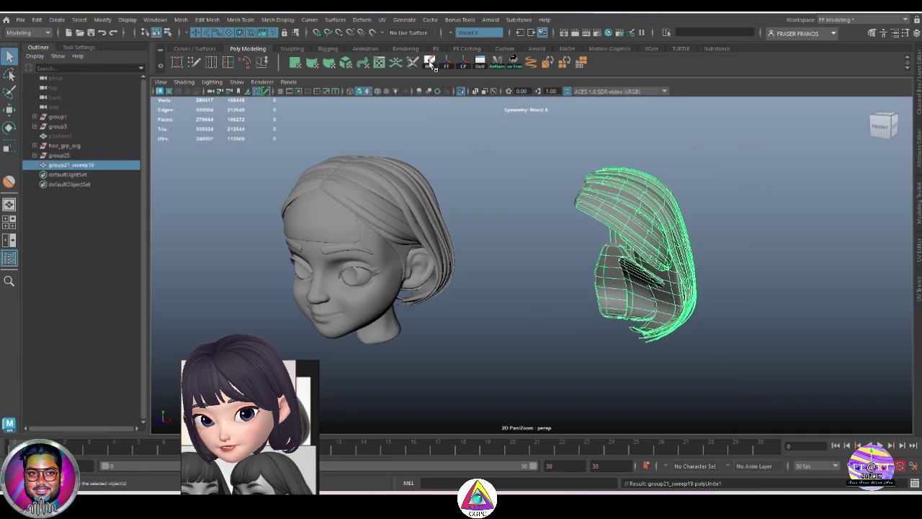
# Select the vertices along the combined hair half's centre edge and scale them flat along X into a straight line
pyautogui.keyDown('alt'); pyautogui.moveTo(736, 229); pyautogui.dragTo(520, 209); pyautogui.keyUp('alt')
pyautogui.click(747, 247)
pyautogui.click(527, 258)
pyautogui.click(706, 276)
pyautogui.keyDown('alt'); pyautogui.moveTo(705, 276); pyautogui.dragTo(504, 245); pyautogui.keyUp('alt')
pyautogui.moveTo(461, 215); pyautogui.dragTo(481, 250)
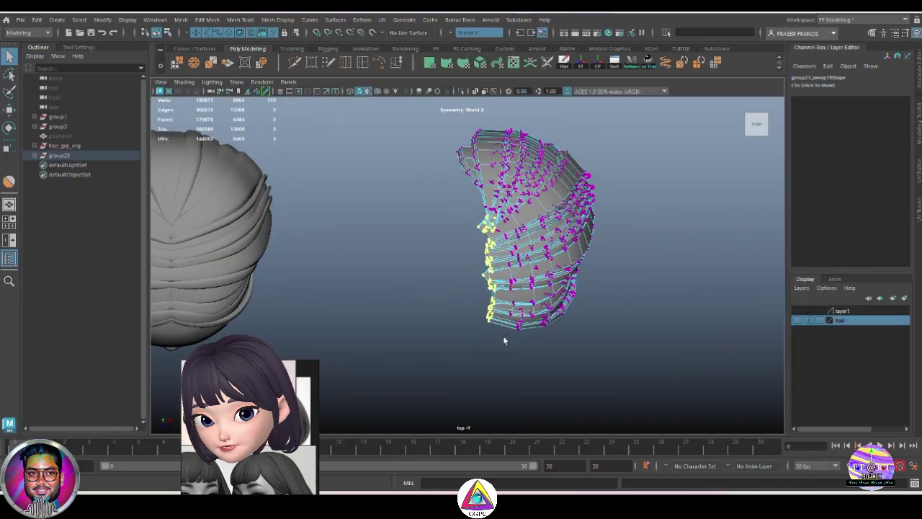
pyautogui.press('space')
pyautogui.moveTo(504, 342); pyautogui.dragTo(505, 311)
pyautogui.keyDown('alt'); pyautogui.moveTo(427, 257); pyautogui.dragTo(503, 291); pyautogui.keyUp('alt')
pyautogui.keyDown('alt'); pyautogui.moveTo(503, 291); pyautogui.dragTo(529, 295, button='right'); pyautogui.keyUp('alt')
pyautogui.keyDown('alt'); pyautogui.moveTo(530, 295); pyautogui.dragTo(538, 305, button='middle'); pyautogui.keyUp('alt')
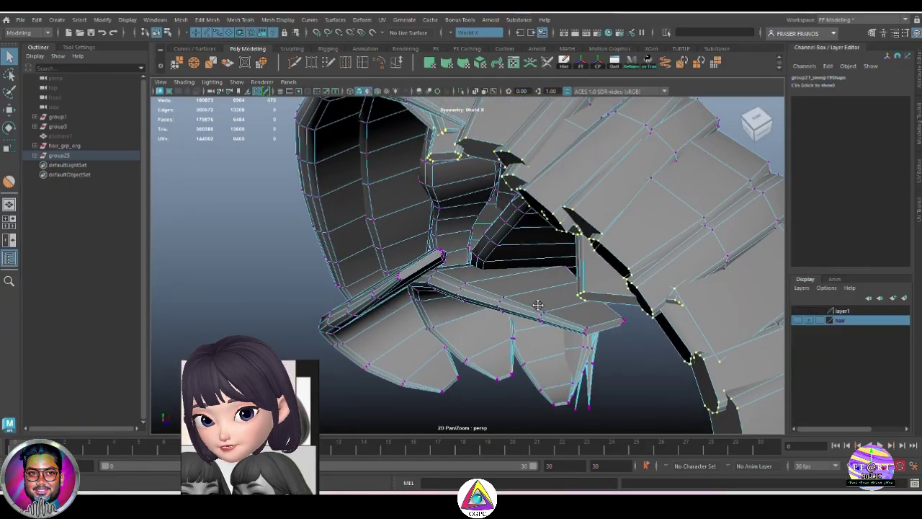
pyautogui.keyDown('alt'); pyautogui.moveTo(538, 305); pyautogui.dragTo(489, 297, button='right'); pyautogui.keyUp('alt')
pyautogui.press('r')
pyautogui.press('space')
pyautogui.moveTo(552, 278); pyautogui.dragTo(556, 299)
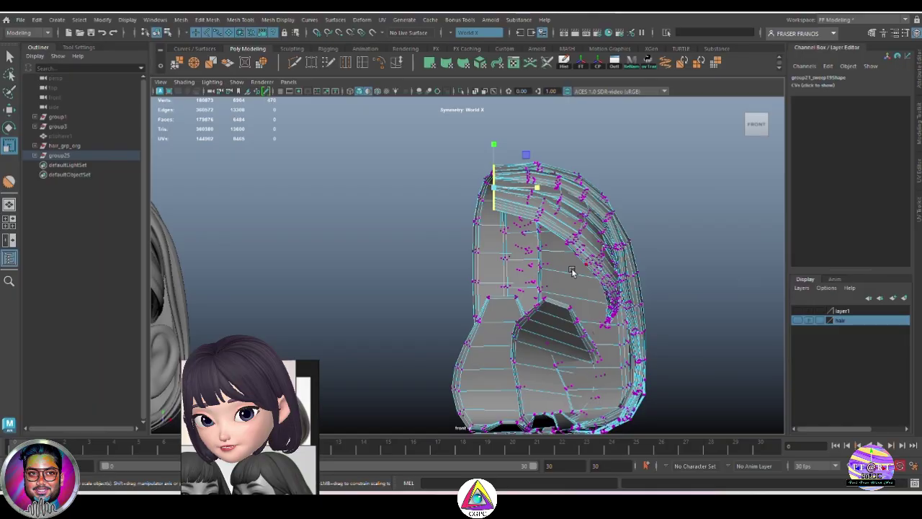
# Bring the duplicated hair half back onto the head's centre line and isolate it
pyautogui.press('space')
pyautogui.moveTo(548, 264); pyautogui.dragTo(557, 294)
pyautogui.press('space')
pyautogui.keyDown('alt'); pyautogui.moveTo(557, 296); pyautogui.dragTo(584, 326, button='right'); pyautogui.keyUp('alt')
pyautogui.hotkey('ctrl', 'y')
pyautogui.hotkey('ctrl', 'y')
pyautogui.hotkey('ctrl', 'y')
pyautogui.hotkey('ctrl', '1')
# Select the hair half's centre-edge vertices in the front view and align them with the grid's vertical centre line
pyautogui.moveTo(507, 215); pyautogui.dragTo(461, 215, button='right')
pyautogui.moveTo(629, 430); pyautogui.dragTo(482, 166)
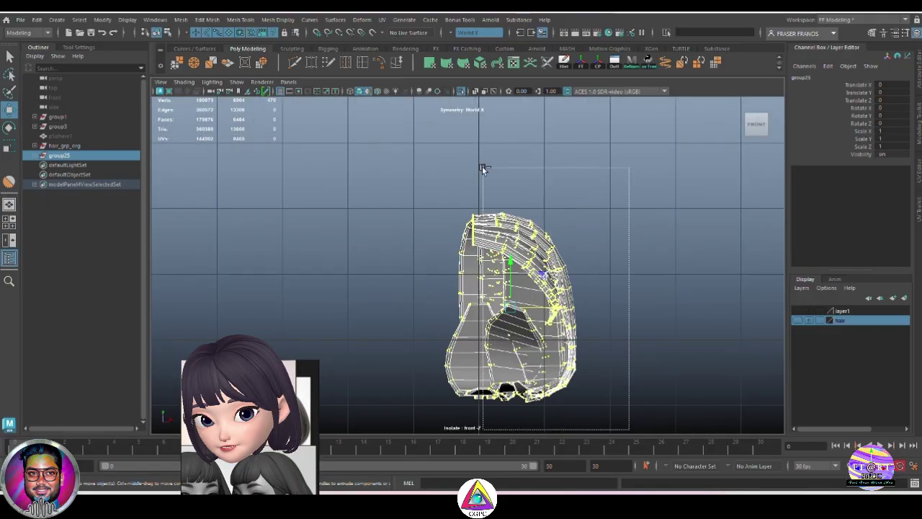
pyautogui.click(618, 274)
pyautogui.moveTo(498, 208); pyautogui.dragTo(458, 254)
pyautogui.press('space')
pyautogui.moveTo(510, 271); pyautogui.dragTo(529, 266)
pyautogui.keyDown('ctrl'); pyautogui.moveTo(398, 131); pyautogui.dragTo(511, 280); pyautogui.keyUp('ctrl')
pyautogui.keyDown('alt'); pyautogui.moveTo(517, 241); pyautogui.dragTo(461, 281); pyautogui.keyUp('alt')
pyautogui.keyDown('alt'); pyautogui.moveTo(461, 281); pyautogui.dragTo(483, 313, button='right'); pyautogui.keyUp('alt')
pyautogui.keyDown('alt'); pyautogui.moveTo(483, 312); pyautogui.dragTo(531, 290); pyautogui.keyUp('alt')
pyautogui.press('space')
pyautogui.keyDown('ctrl'); pyautogui.keyDown('shift'); pyautogui.moveTo(563, 225); pyautogui.dragTo(572, 157, button='right'); pyautogui.keyUp('shift'); pyautogui.keyUp('ctrl')
pyautogui.moveTo(506, 221); pyautogui.dragTo(514, 224)
# Check the hair half's centre edge, leave isolation and examine the hair's fit on the whole head
pyautogui.press('space')
pyautogui.moveTo(514, 261); pyautogui.dragTo(513, 232)
pyautogui.keyDown('alt'); pyautogui.moveTo(515, 237); pyautogui.dragTo(462, 334); pyautogui.keyUp('alt')
pyautogui.click(597, 346)
pyautogui.scroll(-4, 600, 349)
pyautogui.keyDown('alt'); pyautogui.moveTo(600, 350); pyautogui.dragTo(511, 309); pyautogui.keyUp('alt')
pyautogui.hotkey('ctrl', '1')
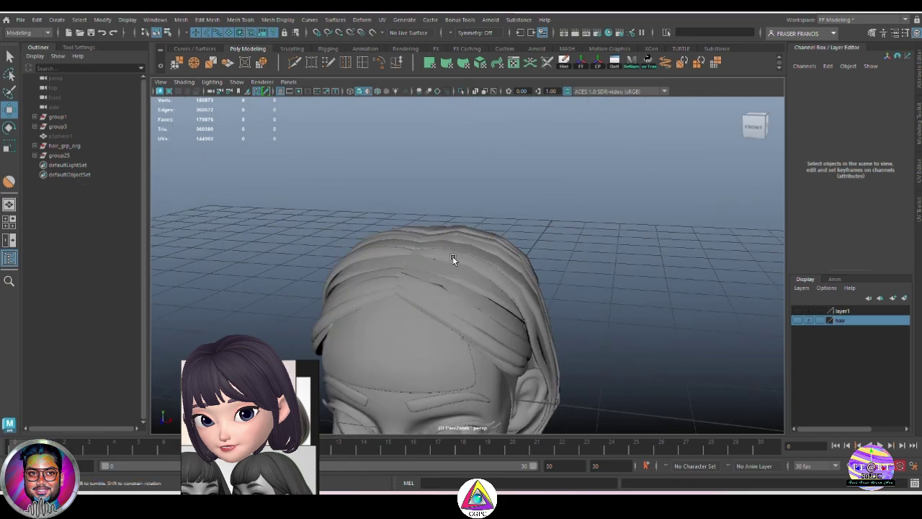
pyautogui.keyDown('alt'); pyautogui.moveTo(452, 255); pyautogui.dragTo(496, 273); pyautogui.keyUp('alt')
# Hide the hair_grp_org group and move hairbase_mesh out of it
pyautogui.click(88, 147)
pyautogui.hotkey('ctrl', 'h')
pyautogui.keyDown('alt'); pyautogui.moveTo(567, 248); pyautogui.dragTo(151, 196); pyautogui.keyUp('alt')
pyautogui.click(35, 146)
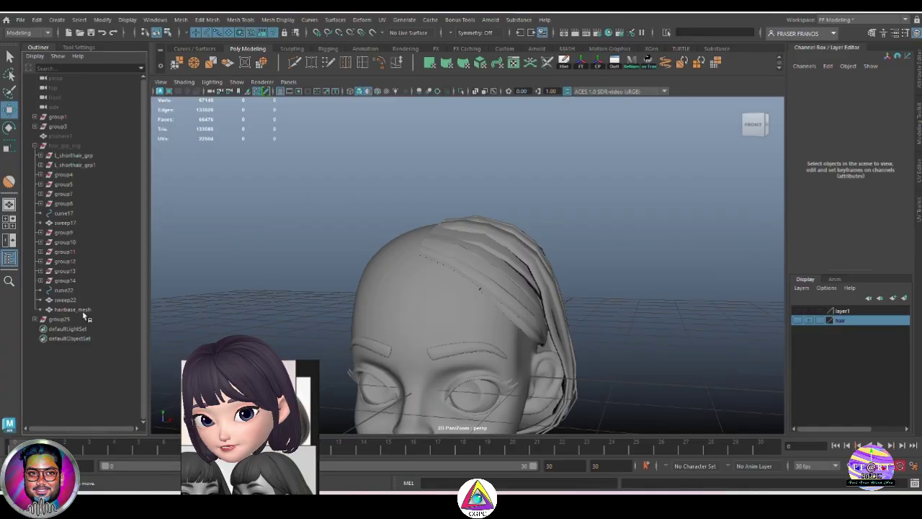
pyautogui.click(88, 310)
pyautogui.moveTo(90, 309); pyautogui.dragTo(108, 141, button='middle')
pyautogui.click(35, 155)
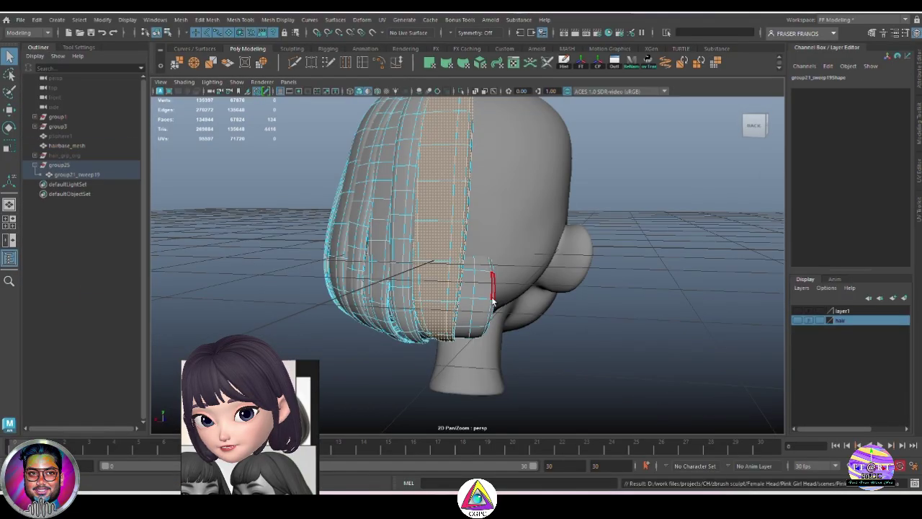
# Separate the centre back strands from the rest of the combined hair half mesh
pyautogui.keyDown('alt'); pyautogui.moveTo(698, 278); pyautogui.dragTo(468, 345); pyautogui.keyUp('alt')
pyautogui.click(186, 21)
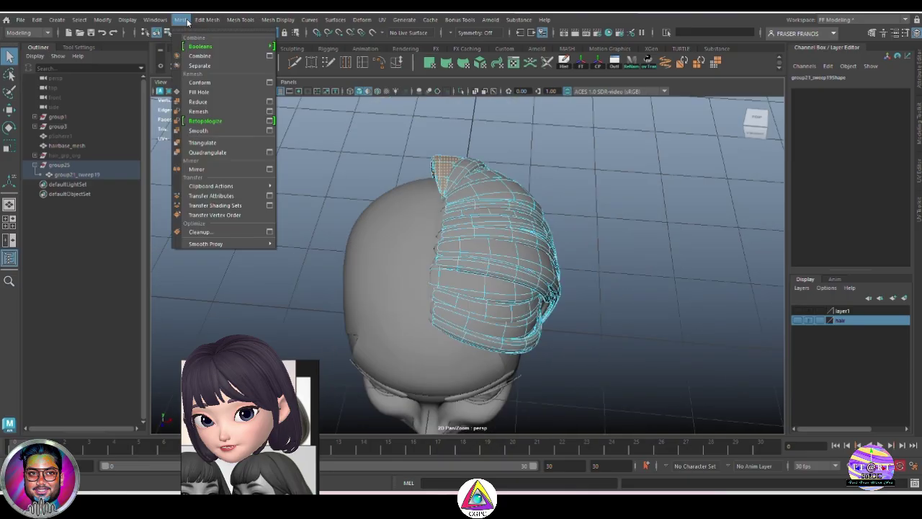
pyautogui.click(212, 63)
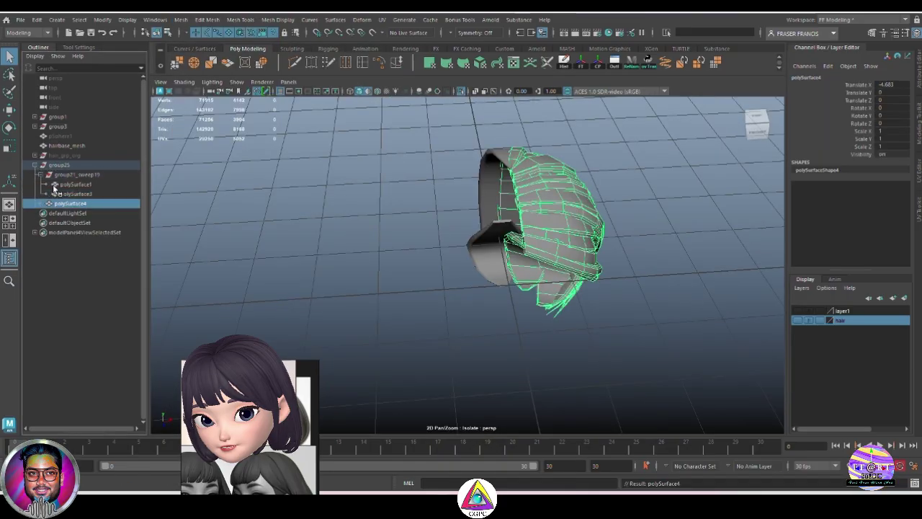
pyautogui.click(43, 181)
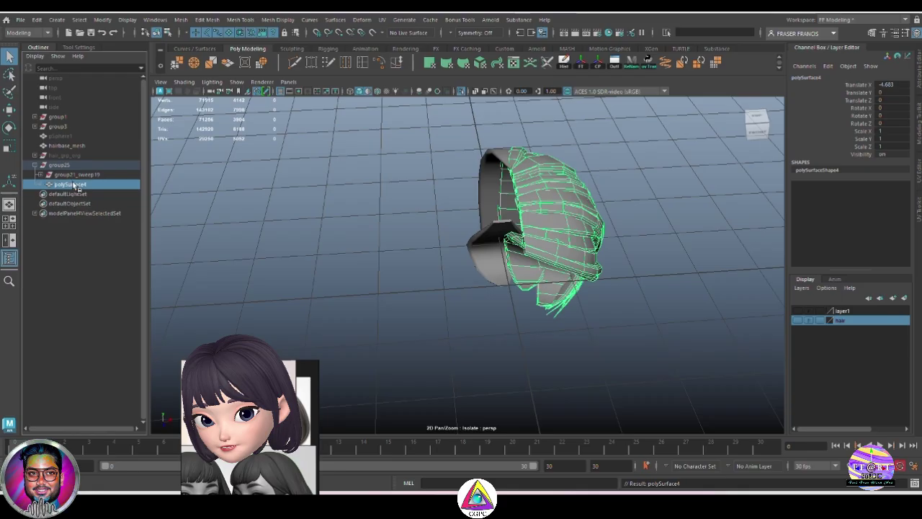
# Select the end faces of the front strands on polySurface4 and nudge them at the centre parting
pyautogui.click(639, 242)
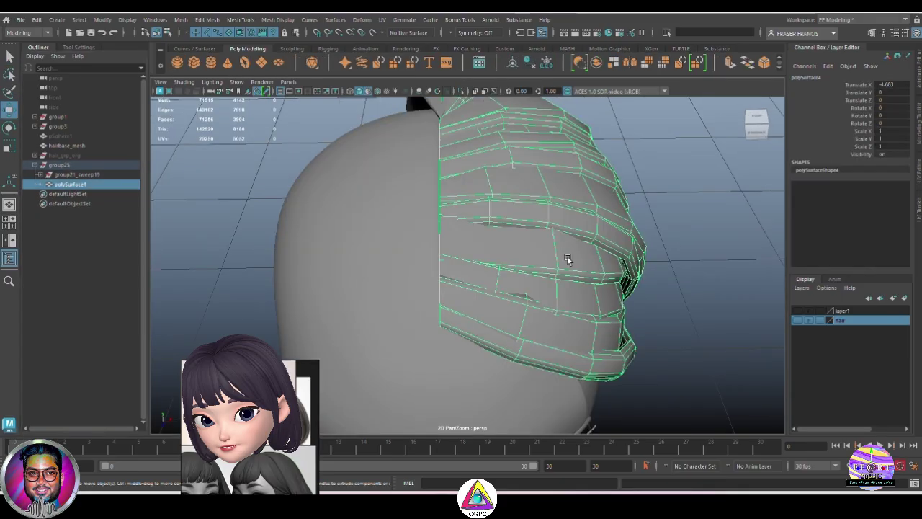
pyautogui.click(664, 262)
pyautogui.keyDown('alt'); pyautogui.moveTo(663, 262); pyautogui.dragTo(603, 273); pyautogui.keyUp('alt')
pyautogui.click(632, 273)
pyautogui.click(697, 245)
pyautogui.click(618, 253)
pyautogui.moveTo(564, 213); pyautogui.dragTo(563, 267, button='right')
pyautogui.click(503, 260)
pyautogui.moveTo(536, 285); pyautogui.dragTo(459, 301)
pyautogui.scroll(3, 459, 301)
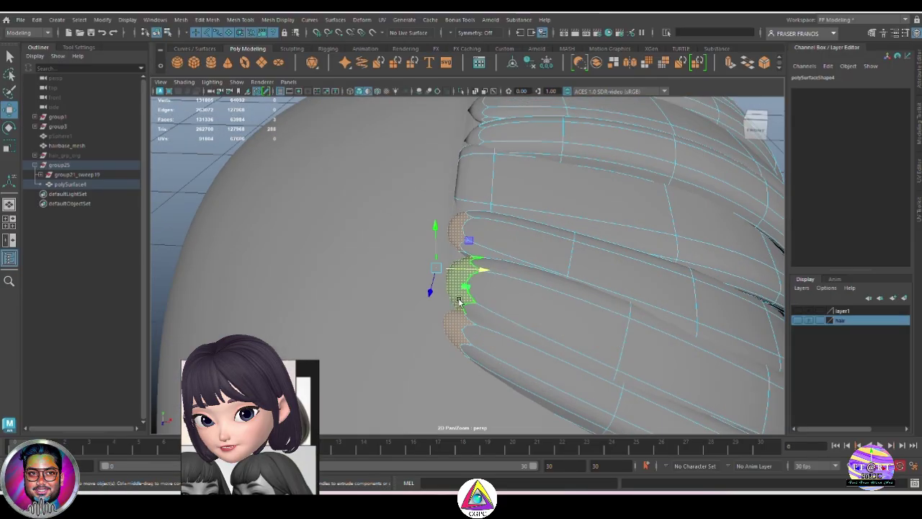
pyautogui.moveTo(435, 232); pyautogui.dragTo(436, 239)
pyautogui.moveTo(474, 275); pyautogui.dragTo(466, 273)
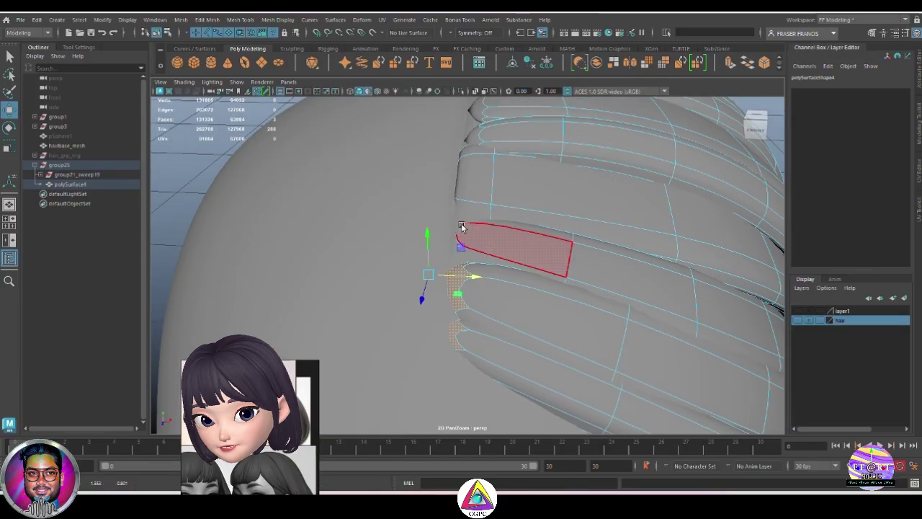
# Reposition the faces at the parting ends of the individual strands nearest the forehead to even out their overlaps
pyautogui.keyDown('alt'); pyautogui.moveTo(461, 226); pyautogui.dragTo(432, 264); pyautogui.keyUp('alt')
pyautogui.keyDown('alt'); pyautogui.moveTo(385, 211); pyautogui.dragTo(398, 242, button='middle'); pyautogui.keyUp('alt')
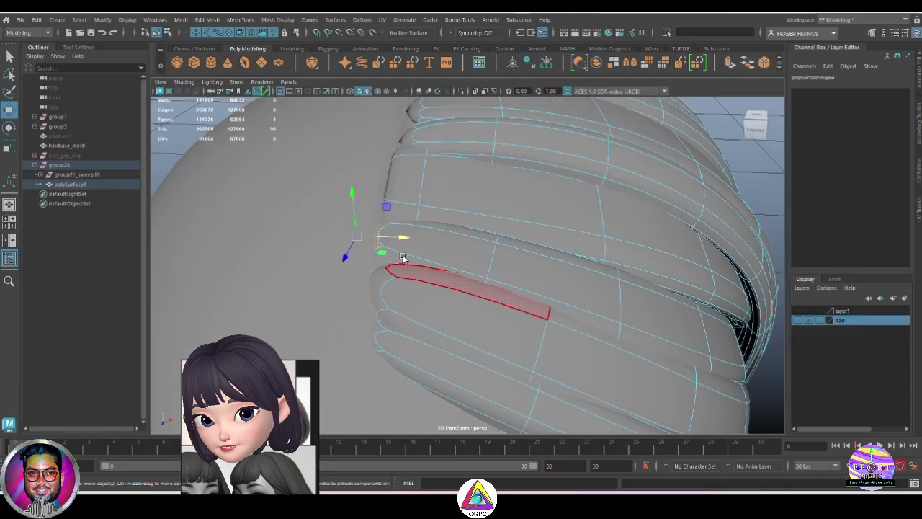
pyautogui.click(446, 261)
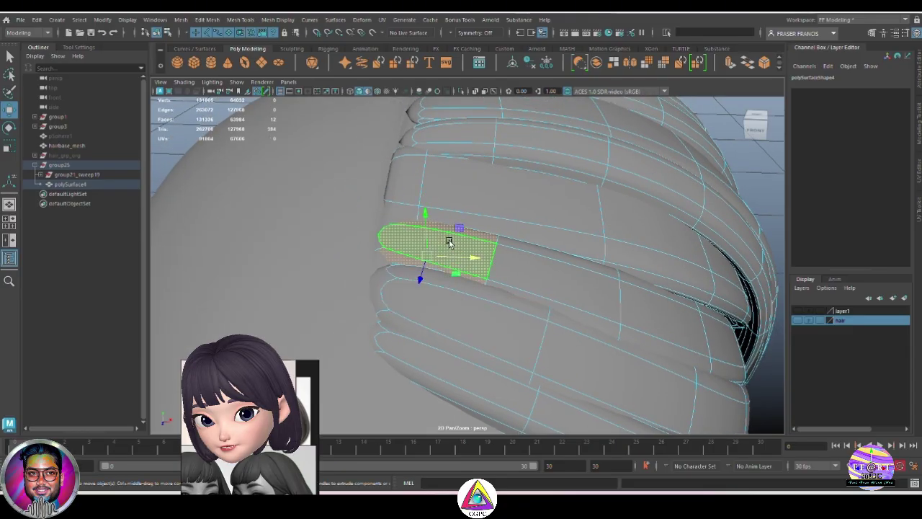
pyautogui.click(438, 304)
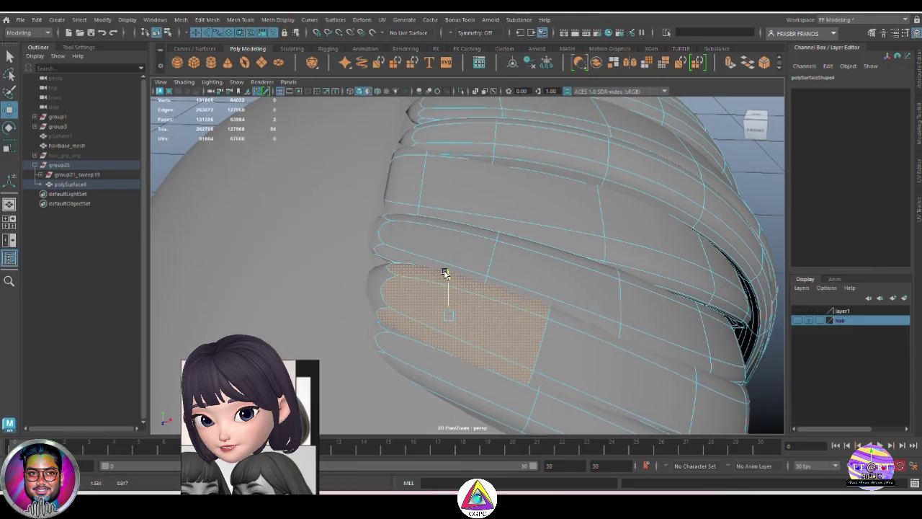
pyautogui.click(438, 378)
pyautogui.keyDown('alt'); pyautogui.moveTo(445, 273); pyautogui.dragTo(455, 365, button='middle'); pyautogui.keyUp('alt')
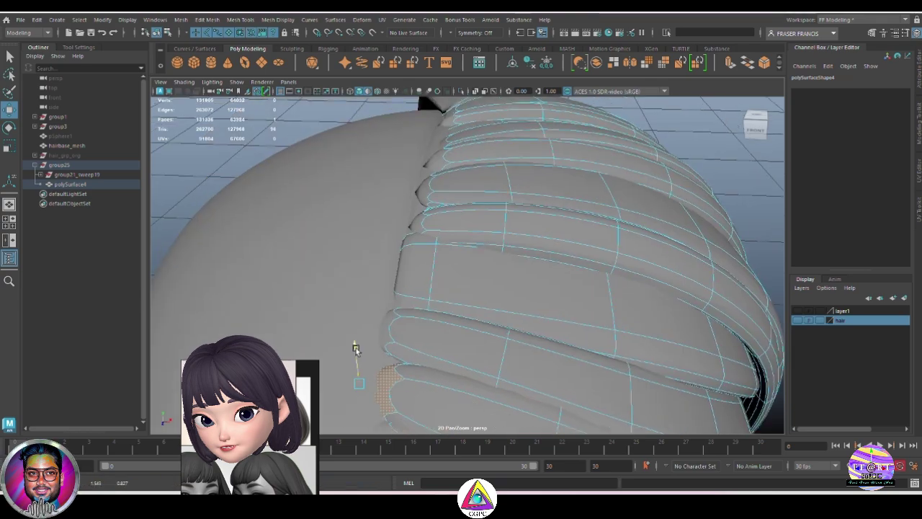
pyautogui.keyDown('alt'); pyautogui.moveTo(339, 411); pyautogui.dragTo(364, 362, button='middle'); pyautogui.keyUp('alt')
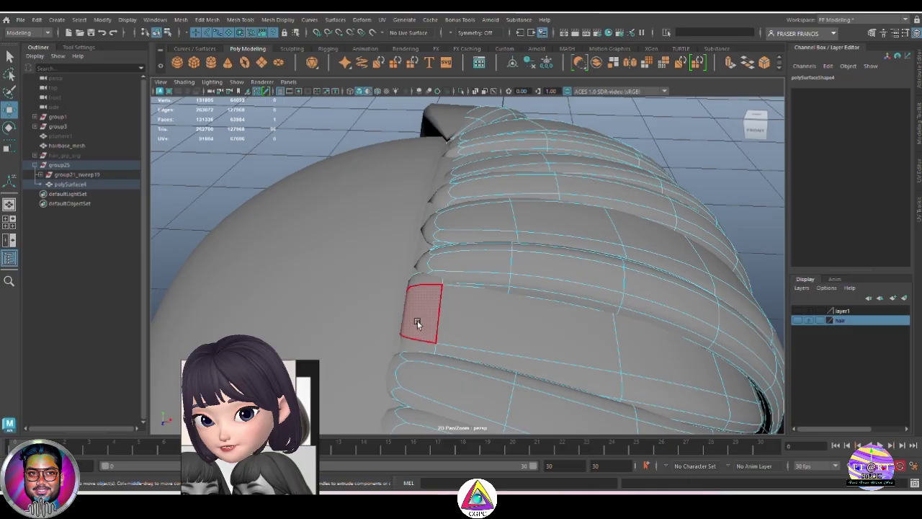
# Adjust the parting-end faces of the wide strand and the neighbouring strands behind it
pyautogui.click(420, 309)
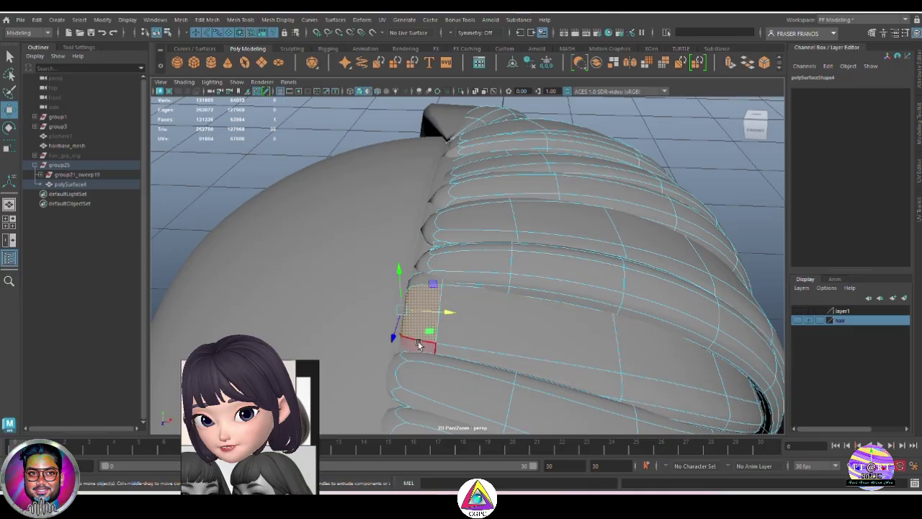
pyautogui.moveTo(396, 335); pyautogui.dragTo(398, 334)
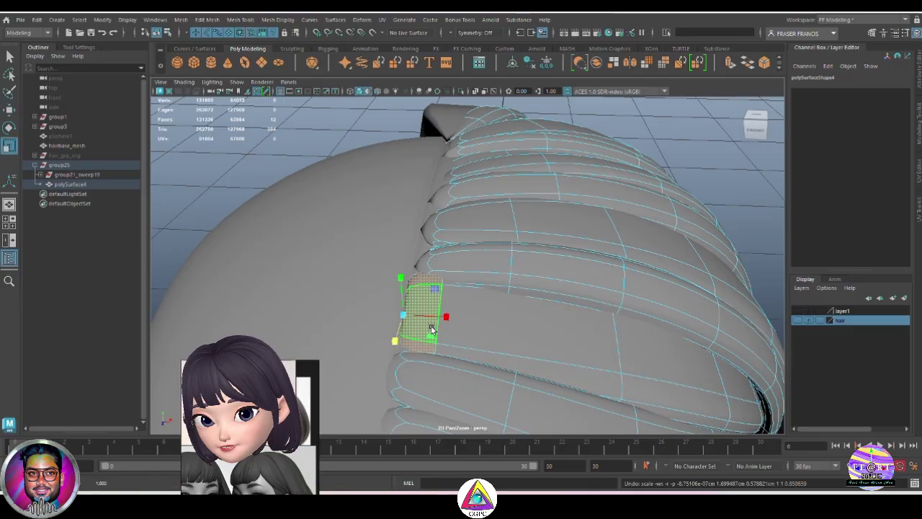
pyautogui.keyDown('alt'); pyautogui.moveTo(432, 266); pyautogui.dragTo(439, 335); pyautogui.keyUp('alt')
pyautogui.click(429, 290)
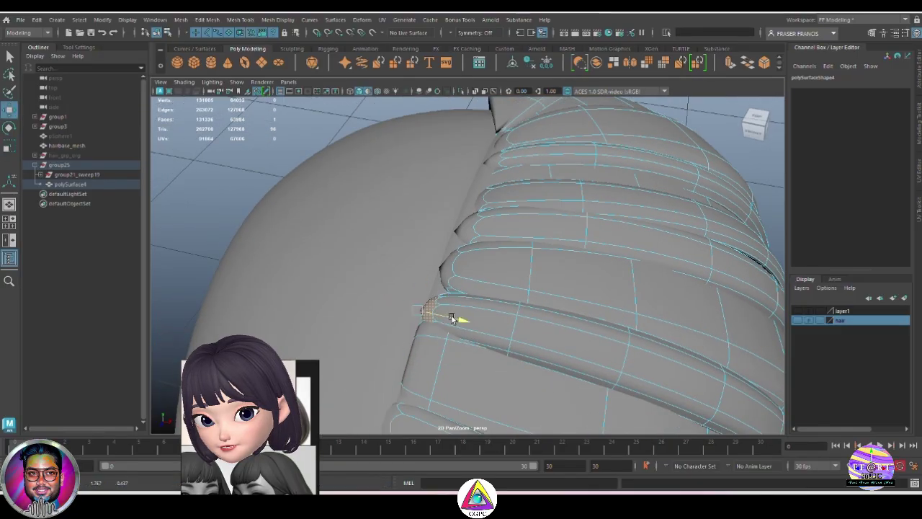
pyautogui.click(435, 306)
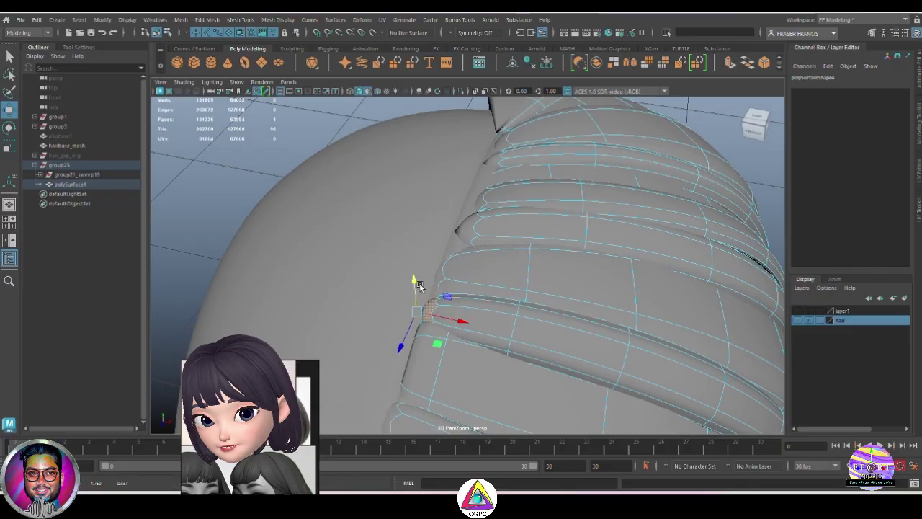
pyautogui.keyDown('alt'); pyautogui.moveTo(434, 306); pyautogui.dragTo(451, 306); pyautogui.keyUp('alt')
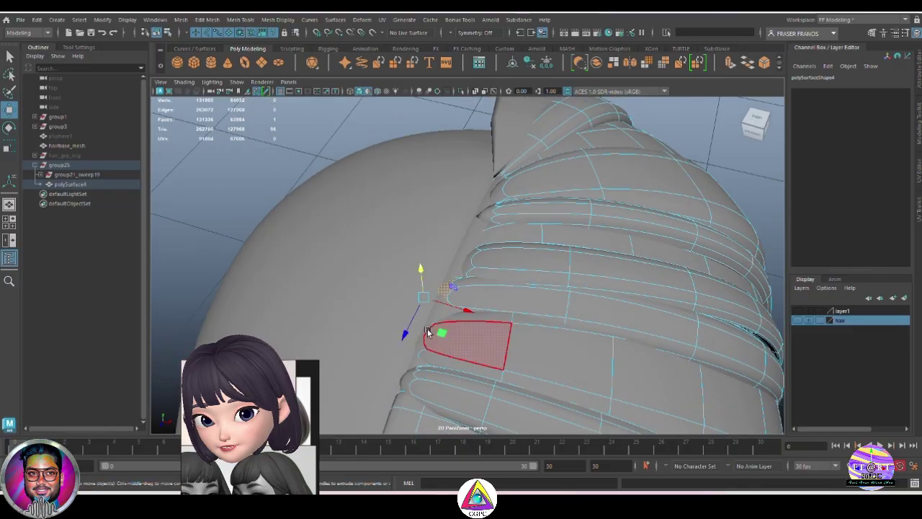
pyautogui.click(428, 331)
# Shift the end faces of the strands nearer the crown so they sit closely along the centre parting
pyautogui.click(489, 276)
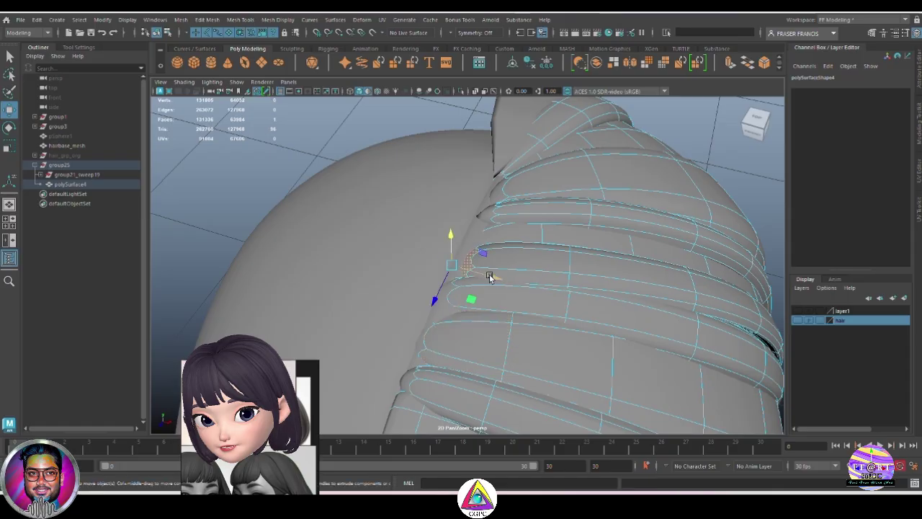
pyautogui.click(475, 245)
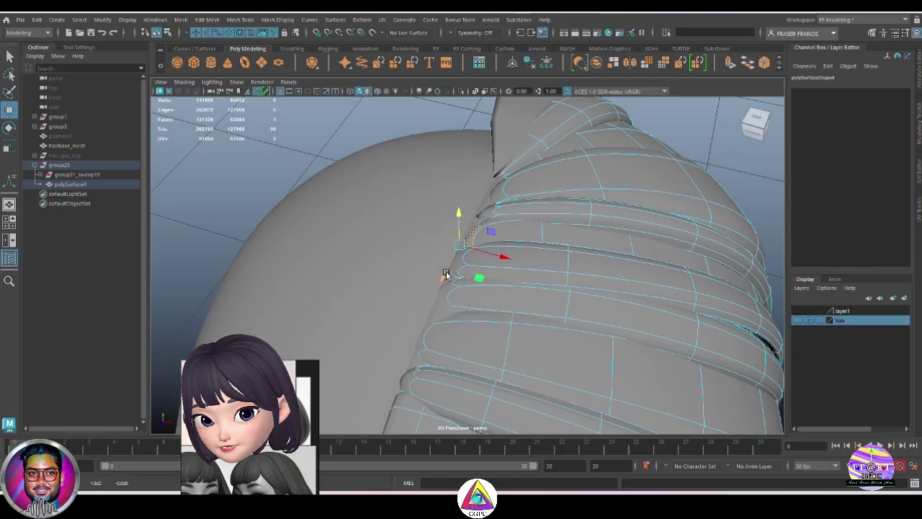
pyautogui.moveTo(445, 274); pyautogui.dragTo(448, 271)
pyautogui.keyDown('alt'); pyautogui.moveTo(448, 277); pyautogui.dragTo(473, 335); pyautogui.keyUp('alt')
pyautogui.moveTo(486, 335); pyautogui.dragTo(472, 306)
pyautogui.click(476, 291)
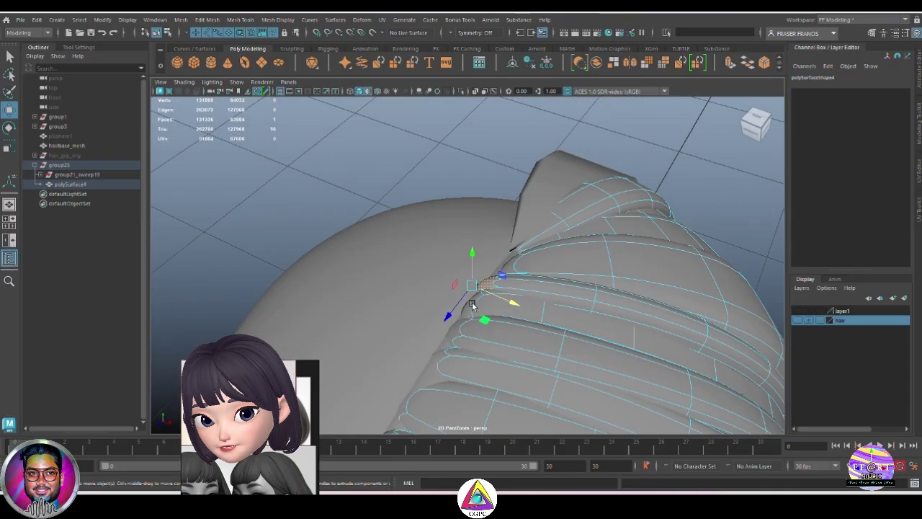
# Turn on smooth preview for the separate centre back strands and check where they meet the hair half at the crown
pyautogui.keyDown('alt'); pyautogui.moveTo(513, 284); pyautogui.dragTo(453, 263); pyautogui.keyUp('alt')
pyautogui.moveTo(453, 253); pyautogui.dragTo(469, 237, button='right')
pyautogui.click(469, 237)
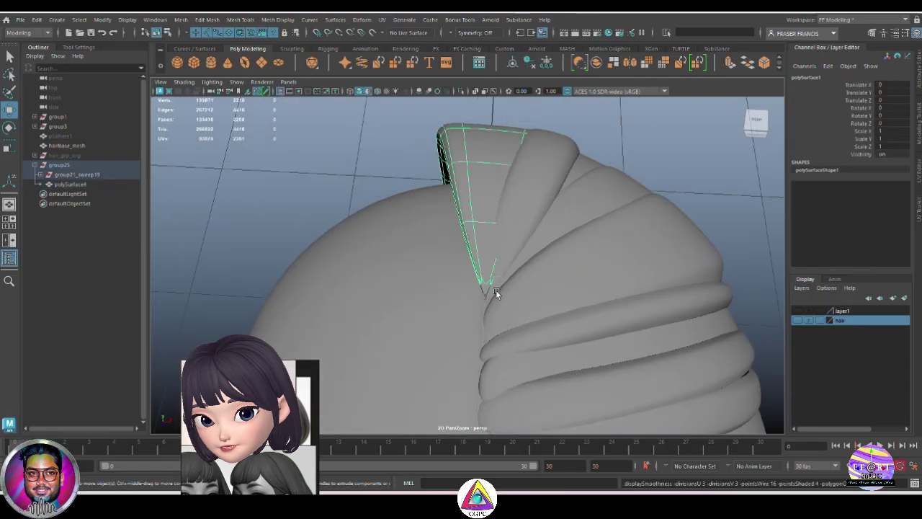
pyautogui.keyDown('alt'); pyautogui.moveTo(495, 289); pyautogui.dragTo(509, 241); pyautogui.keyUp('alt')
pyautogui.moveTo(505, 215)
pyautogui.mouseDown(button='right')
pyautogui.moveTo(493, 229)
pyautogui.moveTo(504, 222)
pyautogui.mouseUp(button='right')
pyautogui.click(500, 277)
pyautogui.scroll(-4, 500, 281)
# Select the wide strand's end face at the parting and scale, rotate and move it to fit between its neighbours
pyautogui.keyDown('alt'); pyautogui.moveTo(513, 275); pyautogui.dragTo(509, 318); pyautogui.keyUp('alt')
pyautogui.scroll(3, 497, 324)
pyautogui.click(506, 319)
pyautogui.moveTo(508, 318); pyautogui.dragTo(528, 301, button='right')
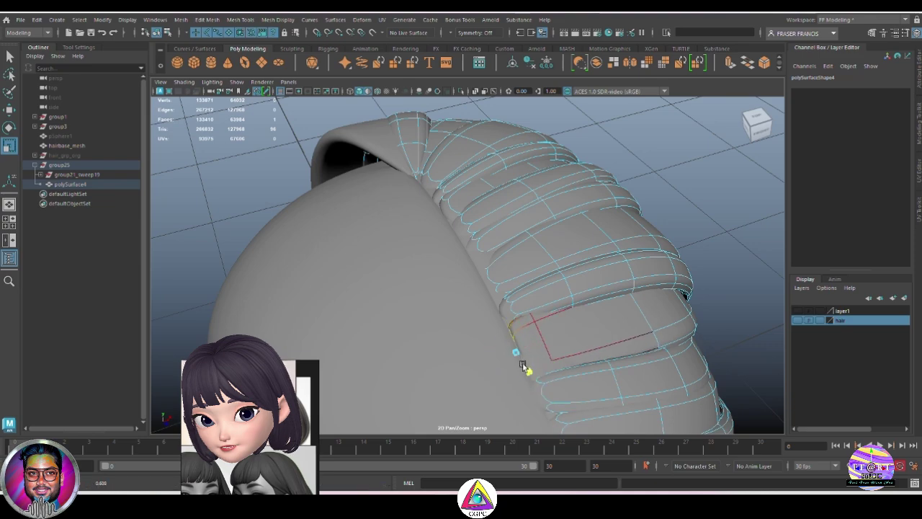
pyautogui.press('r')
pyautogui.keyDown('alt'); pyautogui.moveTo(524, 366); pyautogui.dragTo(527, 408); pyautogui.keyUp('alt')
pyautogui.press('e')
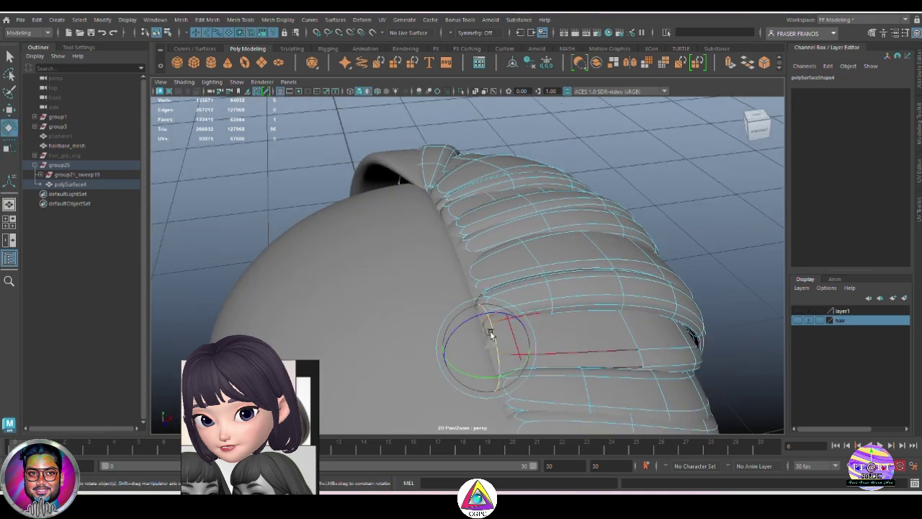
pyautogui.press('w')
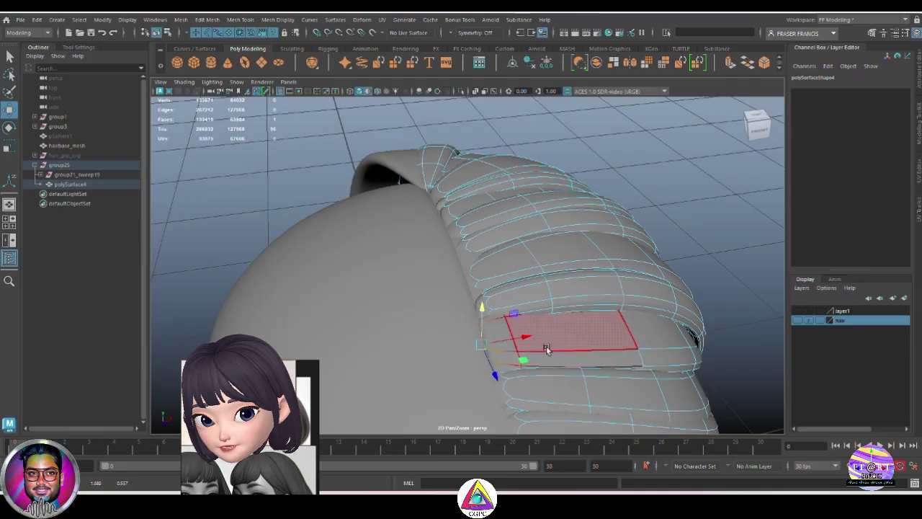
pyautogui.keyDown('alt'); pyautogui.moveTo(546, 349); pyautogui.dragTo(477, 338); pyautogui.keyUp('alt')
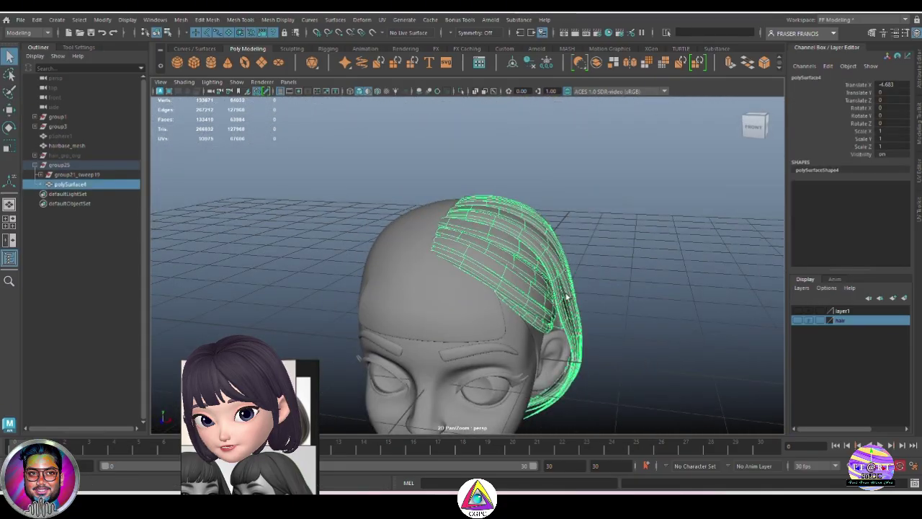
pyautogui.keyDown('alt'); pyautogui.moveTo(604, 324); pyautogui.dragTo(623, 324); pyautogui.keyUp('alt')
pyautogui.hotkey('ctrl', 'shift', 'd')
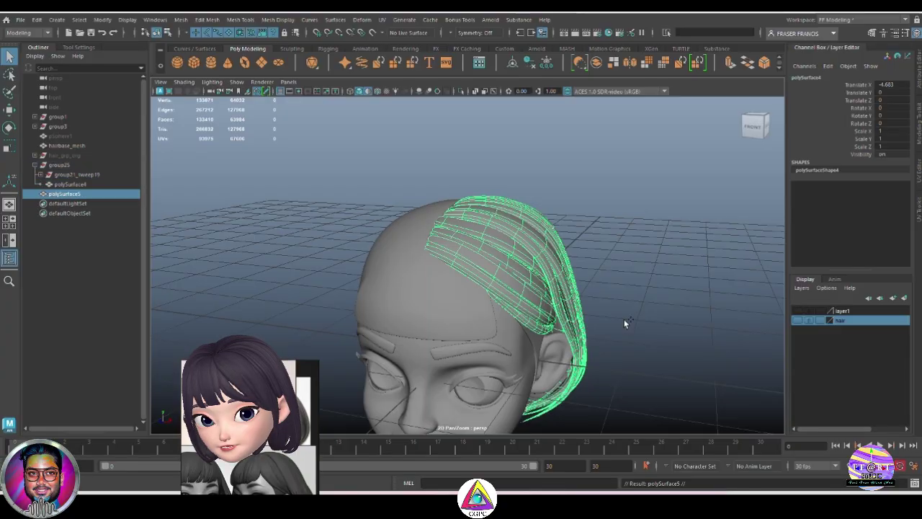
pyautogui.hotkey('ctrl', 'z')
# Freeze the transformations of polySurface4 and check in the front view that its pivot lies on the centre line
pyautogui.keyDown('alt'); pyautogui.moveTo(625, 321); pyautogui.dragTo(551, 272, button='right'); pyautogui.keyUp('alt')
pyautogui.press('space')
pyautogui.moveTo(551, 273); pyautogui.dragTo(560, 328)
pyautogui.press('w')
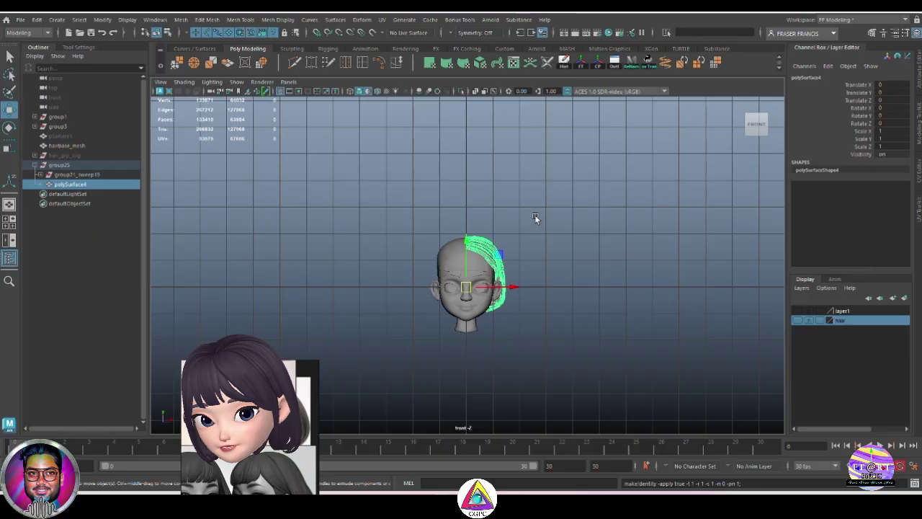
pyautogui.press('space')
pyautogui.click(475, 261)
pyautogui.keyDown('alt'); pyautogui.moveTo(475, 261); pyautogui.dragTo(602, 265); pyautogui.keyUp('alt')
pyautogui.keyDown('alt'); pyautogui.moveTo(602, 265); pyautogui.dragTo(665, 308, button='right'); pyautogui.keyUp('alt')
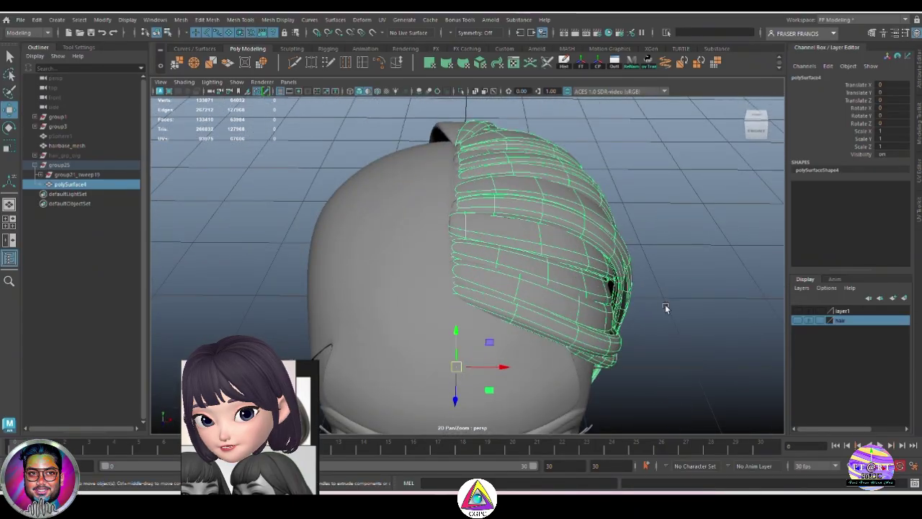
# Mirror the hair half across the world X axis with Cut Geometry off and the border set to not merge
pyautogui.click(667, 63)
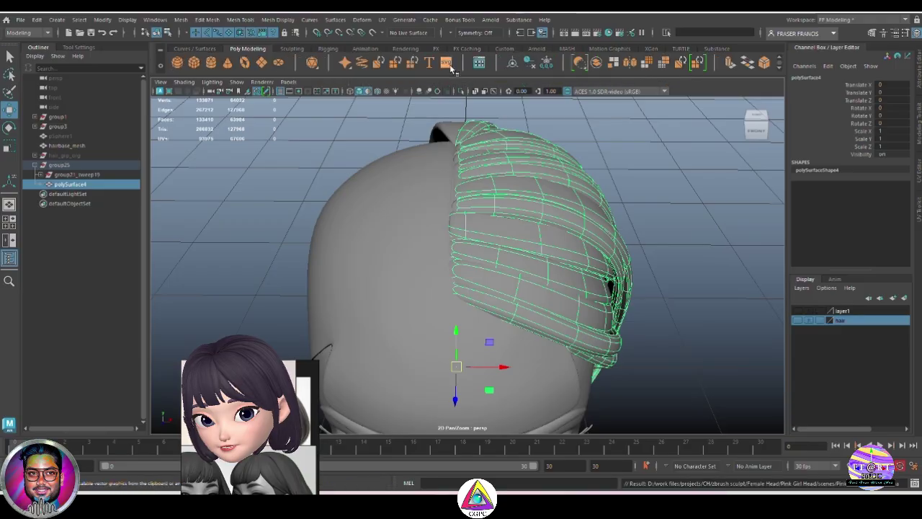
pyautogui.click(629, 62)
pyautogui.keyDown('alt'); pyautogui.moveTo(720, 180); pyautogui.dragTo(787, 256); pyautogui.keyUp('alt')
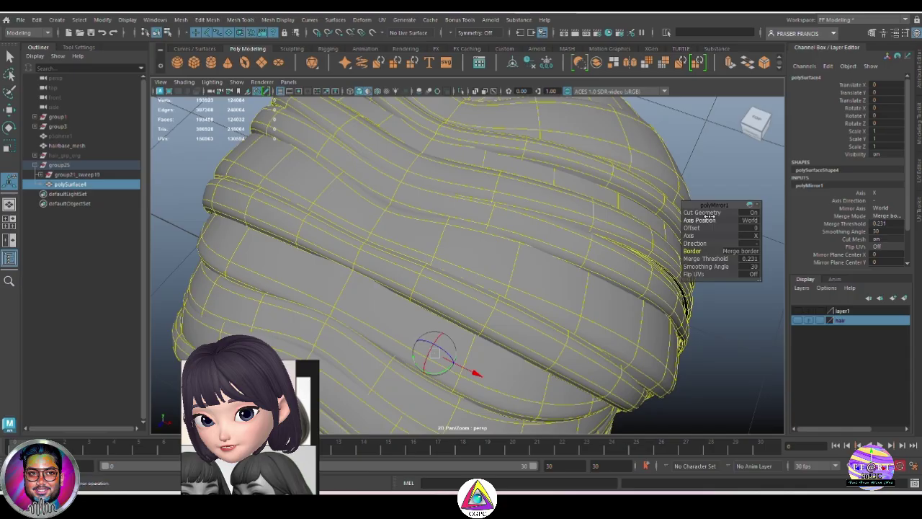
pyautogui.click(715, 212)
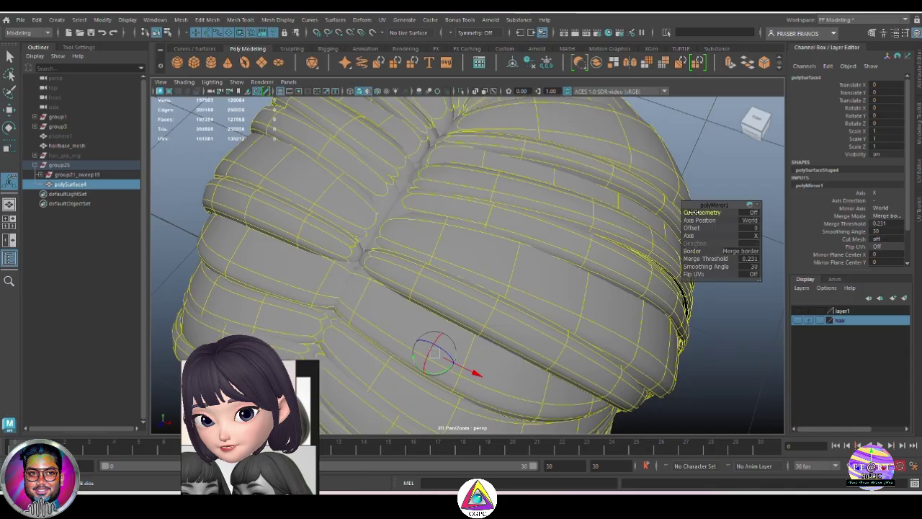
pyautogui.keyDown('alt'); pyautogui.moveTo(574, 316); pyautogui.dragTo(721, 278); pyautogui.keyUp('alt')
pyautogui.click(742, 251)
pyautogui.click(765, 277)
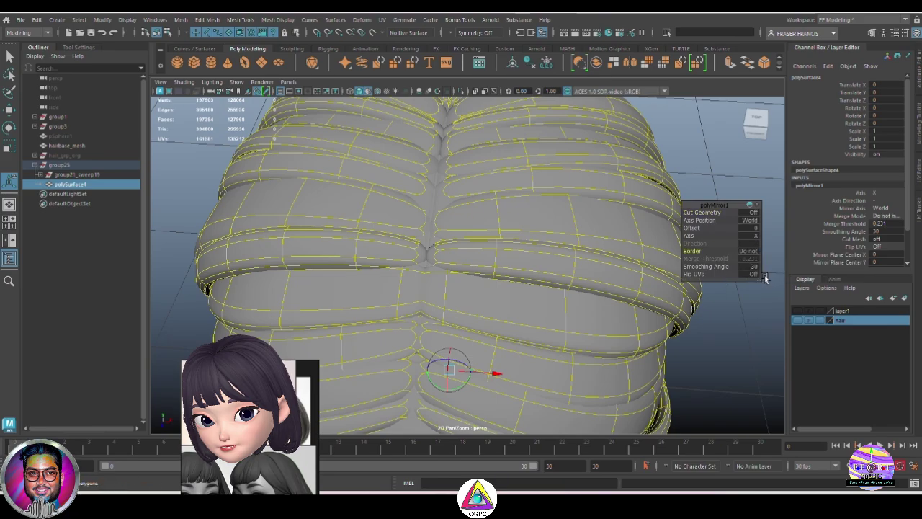
pyautogui.keyDown('alt'); pyautogui.moveTo(495, 277); pyautogui.dragTo(526, 226); pyautogui.keyUp('alt')
pyautogui.click(716, 218)
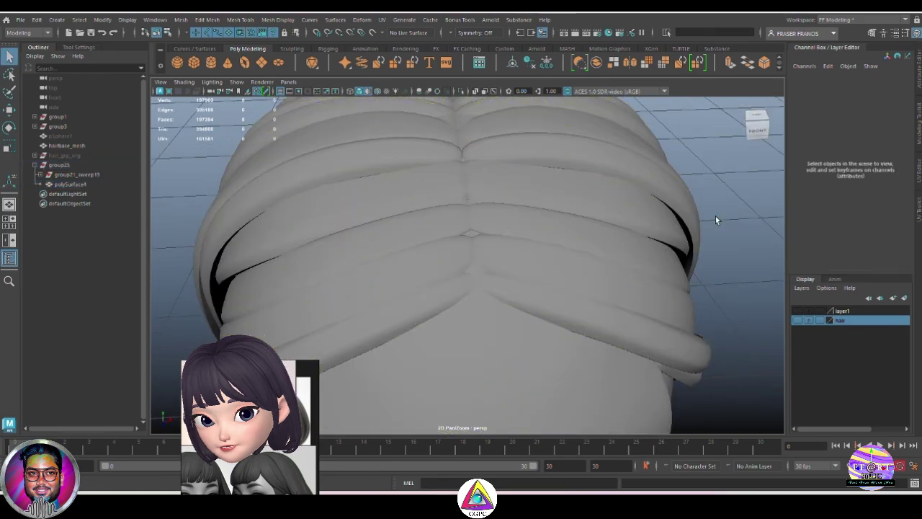
# Examine the mirrored hair's shape and fit around the whole head
pyautogui.keyDown('alt'); pyautogui.moveTo(716, 218); pyautogui.dragTo(500, 295); pyautogui.keyUp('alt')
pyautogui.click(526, 282)
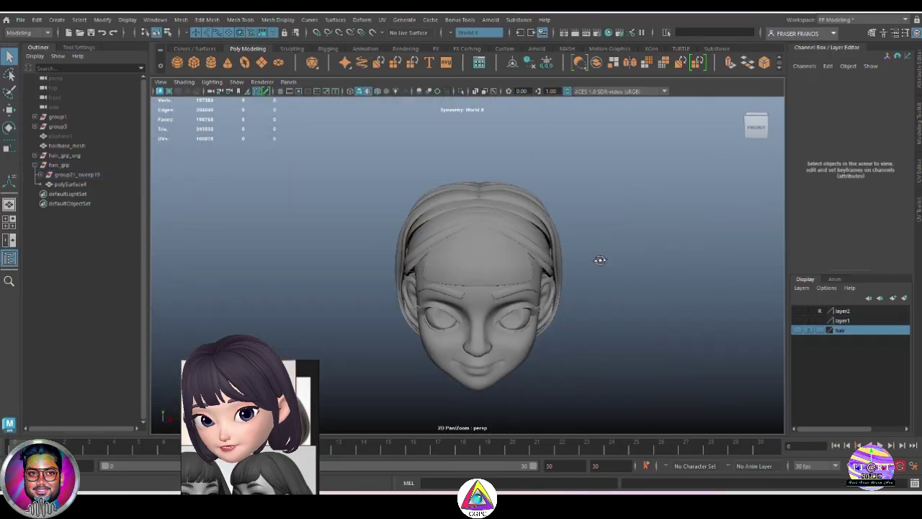
pyautogui.keyDown('alt'); pyautogui.moveTo(599, 260); pyautogui.dragTo(676, 339); pyautogui.keyUp('alt')
pyautogui.click(448, 274)
pyautogui.click(626, 249)
pyautogui.hotkey('ctrl', 'a')
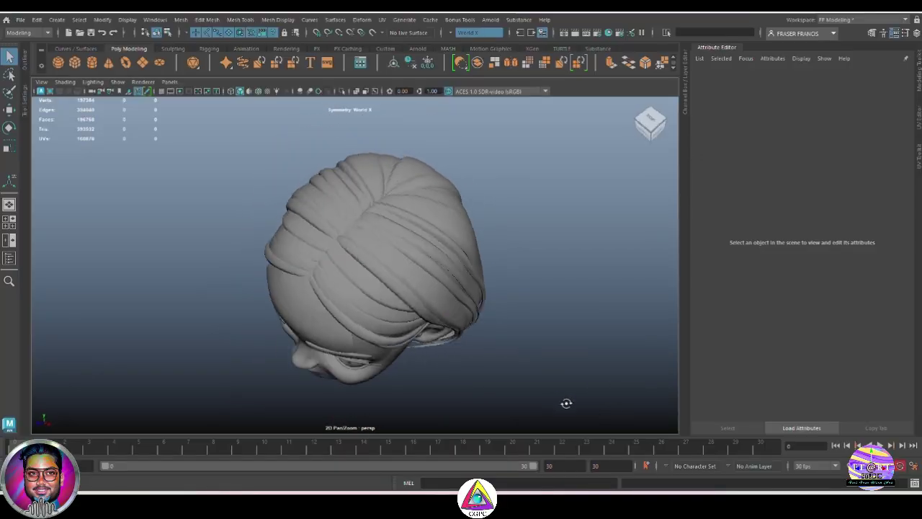
pyautogui.keyDown('alt'); pyautogui.moveTo(566, 403); pyautogui.dragTo(467, 391); pyautogui.keyUp('alt')
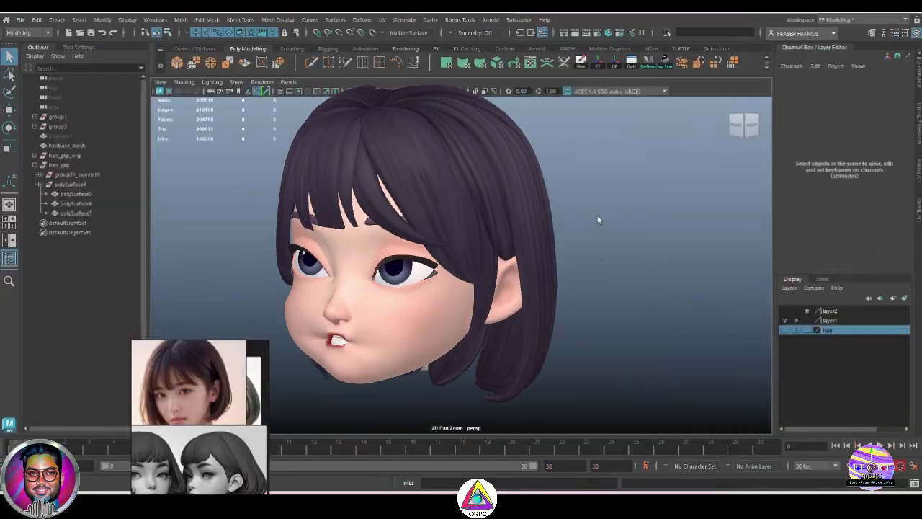
# Duplicate the polySurface5 strand, scale the copy to about 0.79, then rotate and move it into the gap beneath the ear
pyautogui.click(96, 213)
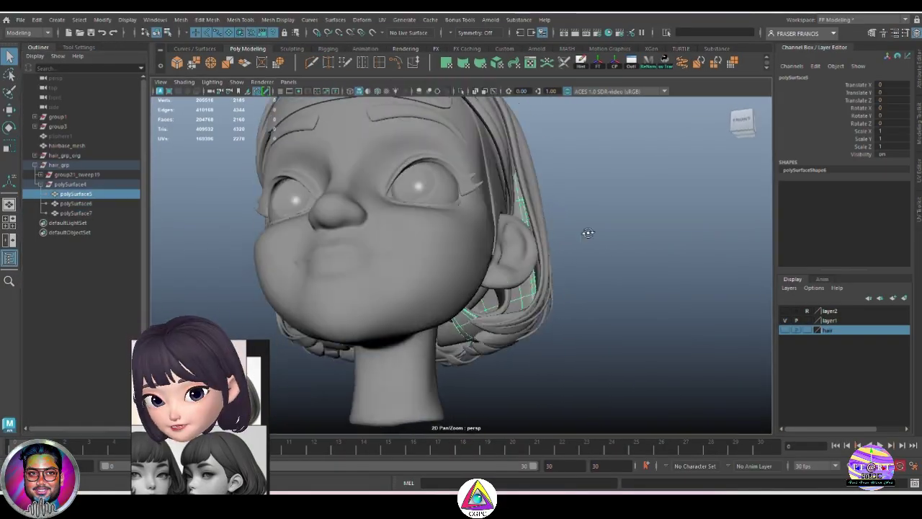
pyautogui.keyDown('alt'); pyautogui.moveTo(504, 259); pyautogui.dragTo(403, 259); pyautogui.keyUp('alt')
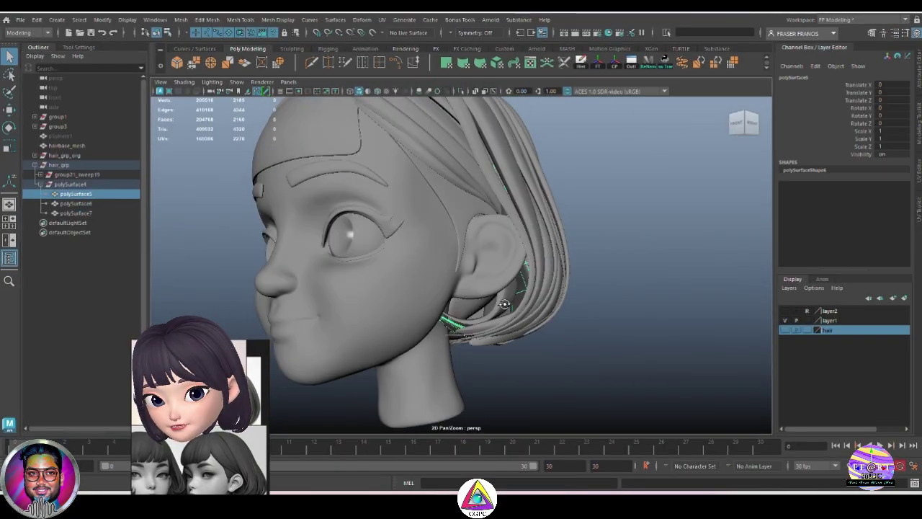
pyautogui.hotkey('ctrl', 'd')
pyautogui.press('e')
pyautogui.keyDown('alt'); pyautogui.moveTo(434, 221); pyautogui.dragTo(407, 243); pyautogui.keyUp('alt')
pyautogui.keyDown('alt'); pyautogui.moveTo(407, 243); pyautogui.dragTo(555, 299, button='right'); pyautogui.keyUp('alt')
pyautogui.moveTo(482, 169); pyautogui.dragTo(471, 200)
pyautogui.press('w')
pyautogui.moveTo(465, 156); pyautogui.dragTo(551, 198)
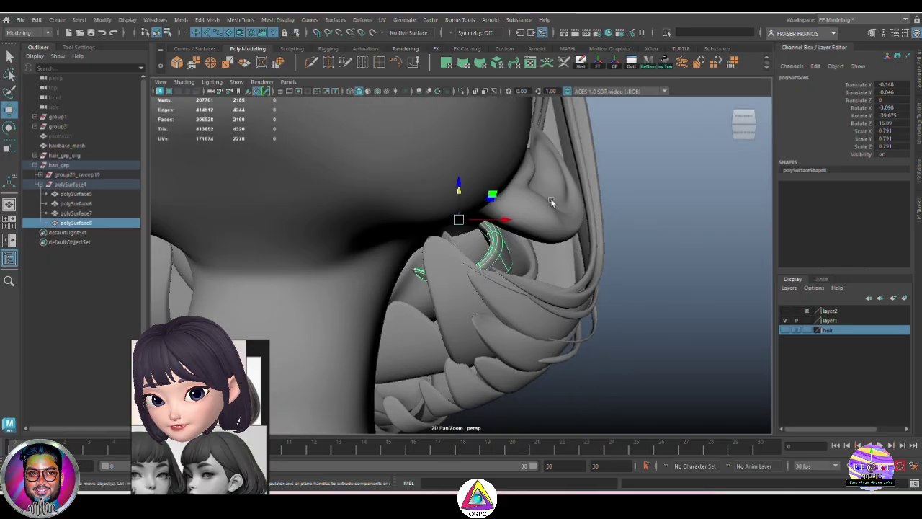
# Add another duplicate of the polySurface8 strand, scaling and positioning it to fill the remaining gap beneath the ear
pyautogui.press('r')
pyautogui.moveTo(484, 223); pyautogui.dragTo(545, 342)
pyautogui.click(717, 340)
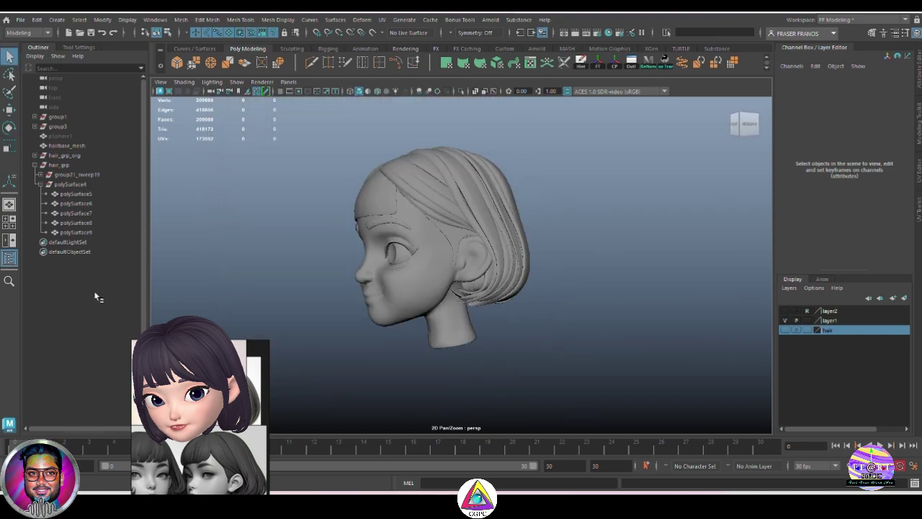
# Mirror the filler strands polySurface7 to polySurface9 to the head's other side and combine all hair pieces into hair_mesh
pyautogui.click(75, 194)
pyautogui.keyDown('alt'); pyautogui.moveTo(619, 309); pyautogui.dragTo(495, 316); pyautogui.keyUp('alt')
pyautogui.click(76, 213)
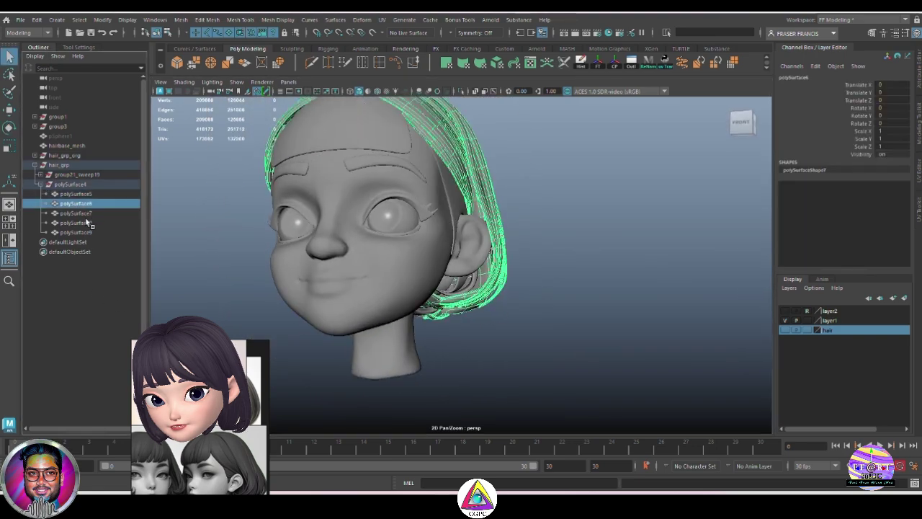
pyautogui.keyDown('shift'); pyautogui.click(79, 232); pyautogui.keyUp('shift')
pyautogui.keyDown('alt'); pyautogui.moveTo(497, 187); pyautogui.dragTo(556, 128); pyautogui.keyUp('alt')
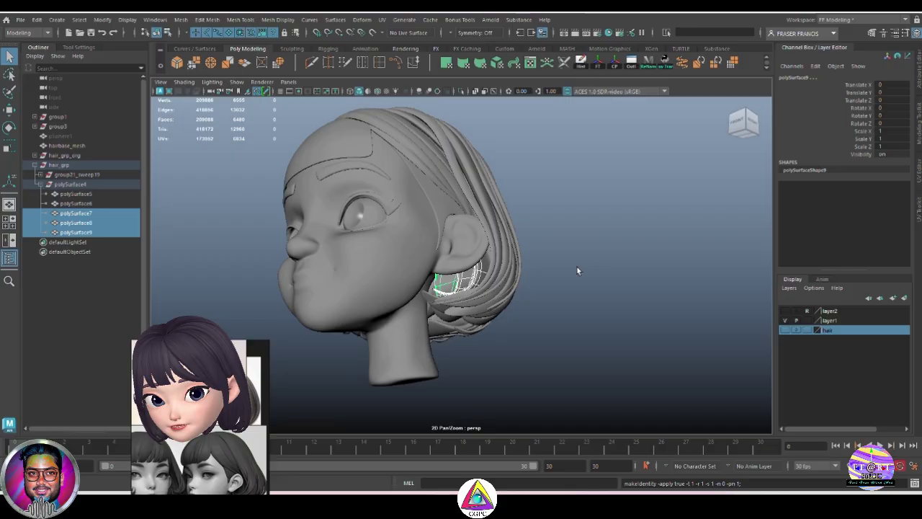
pyautogui.keyDown('alt'); pyautogui.moveTo(577, 271); pyautogui.dragTo(581, 281); pyautogui.keyUp('alt')
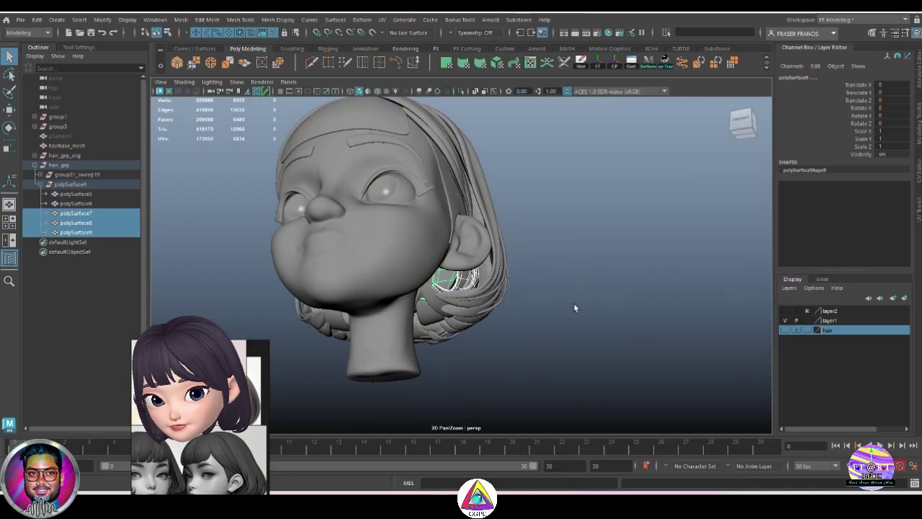
pyautogui.moveTo(573, 301); pyautogui.dragTo(627, 410, button='right')
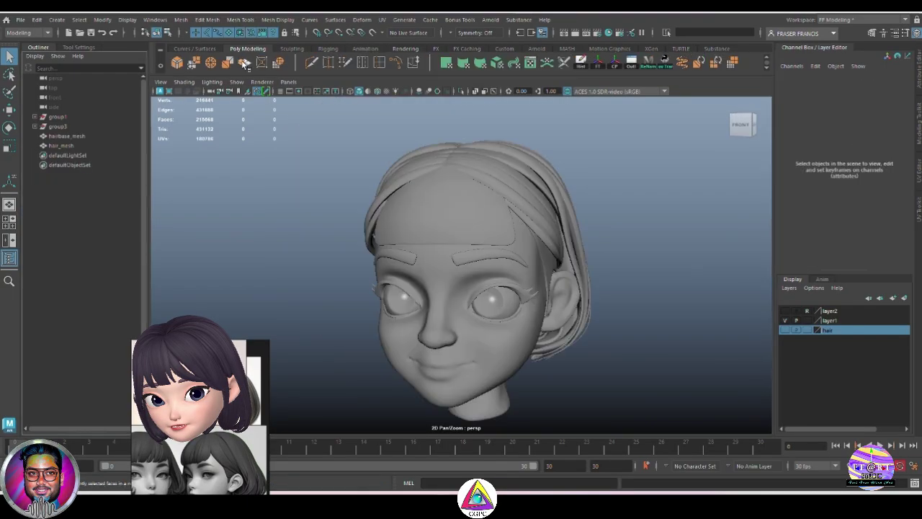
# Make hairbase_mesh live and draw a CV curve on it down the side of the forehead, starting near the parting
pyautogui.click(194, 48)
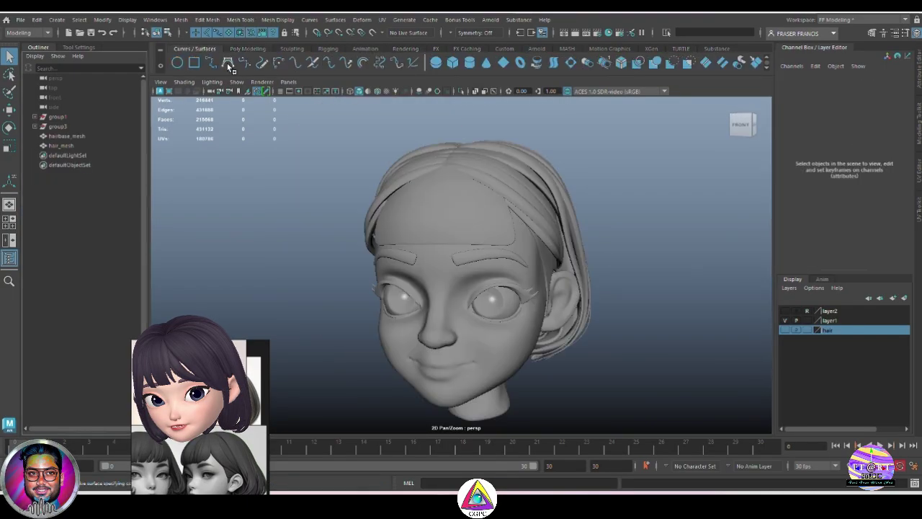
pyautogui.click(227, 65)
pyautogui.keyDown('alt'); pyautogui.moveTo(529, 247); pyautogui.dragTo(578, 249); pyautogui.keyUp('alt')
pyautogui.keyDown('alt'); pyautogui.moveTo(471, 213); pyautogui.dragTo(517, 214); pyautogui.keyUp('alt')
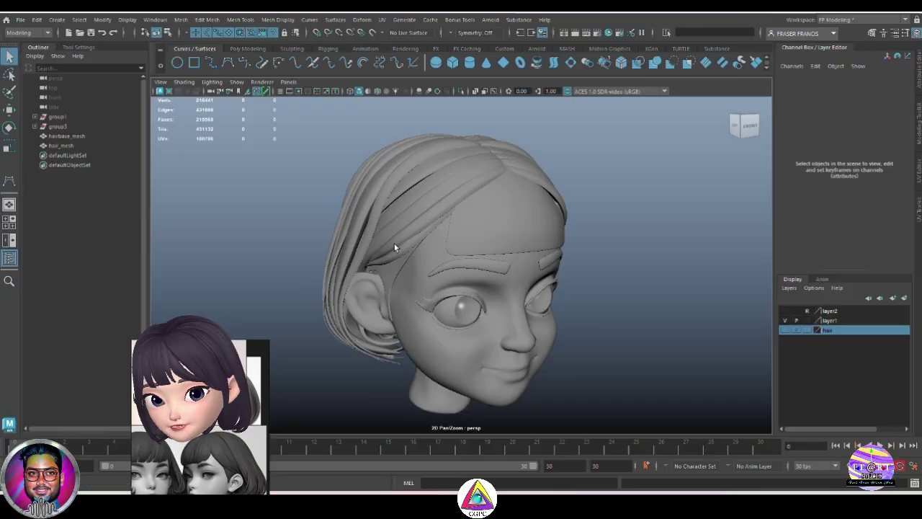
pyautogui.click(490, 212)
pyautogui.click(376, 33)
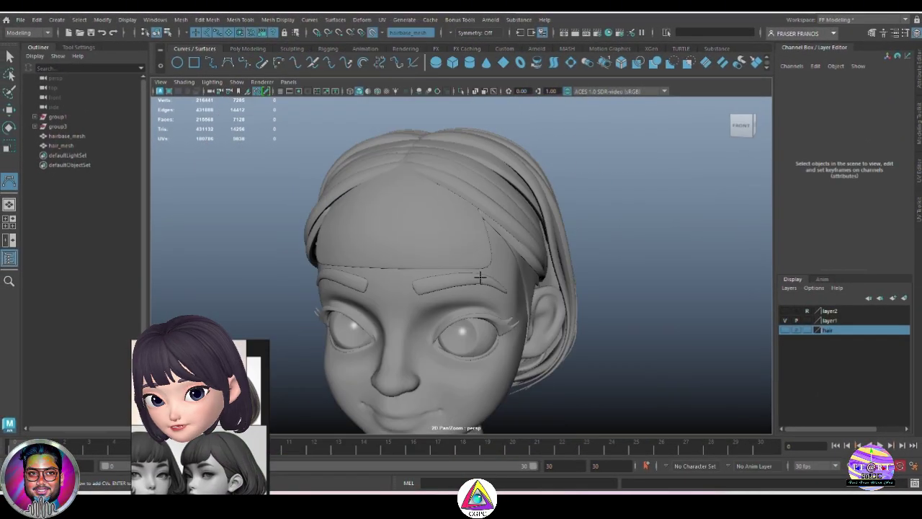
pyautogui.press('5')
pyautogui.press('Return')
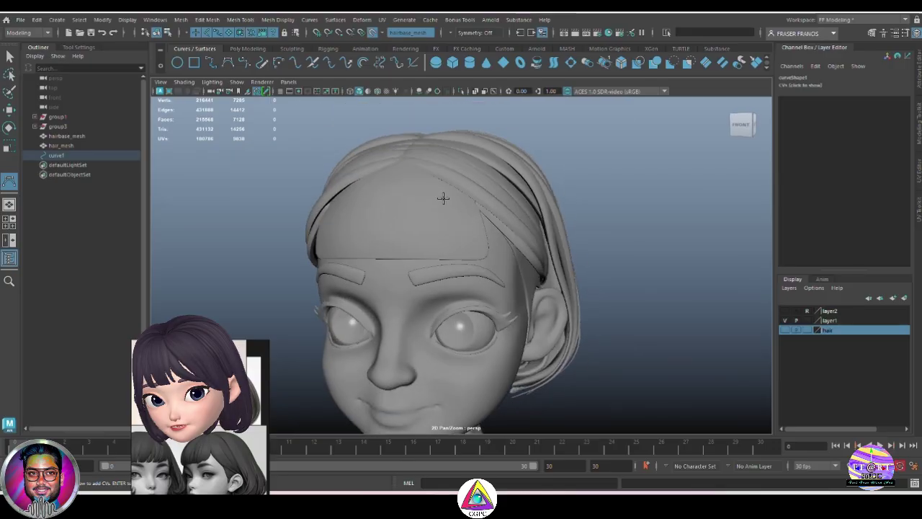
# Pull a middle control vertex of curve1 outward so the curve bulges in front of the forehead
pyautogui.press('4')
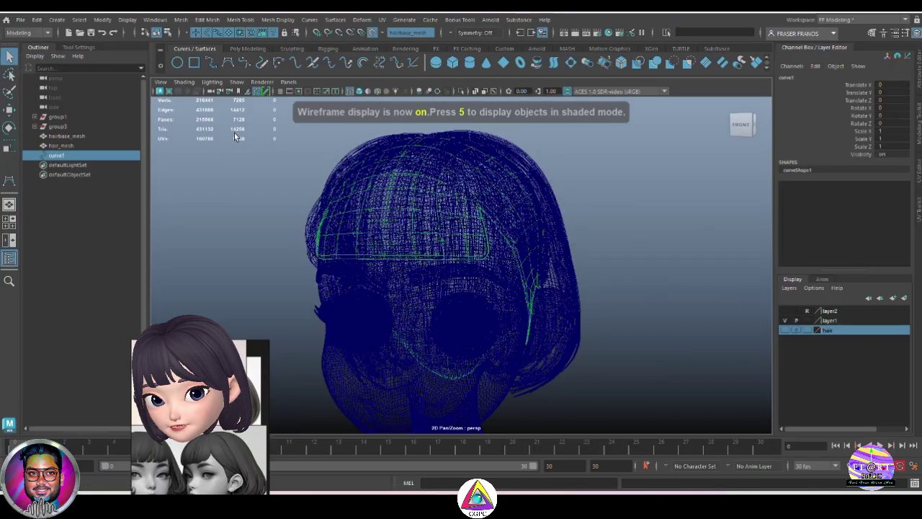
pyautogui.click(237, 81)
pyautogui.press('5')
pyautogui.keyDown('alt'); pyautogui.moveTo(602, 264); pyautogui.dragTo(576, 273); pyautogui.keyUp('alt')
pyautogui.moveTo(576, 267); pyautogui.dragTo(526, 268, button='right')
pyautogui.moveTo(312, 227); pyautogui.dragTo(305, 228)
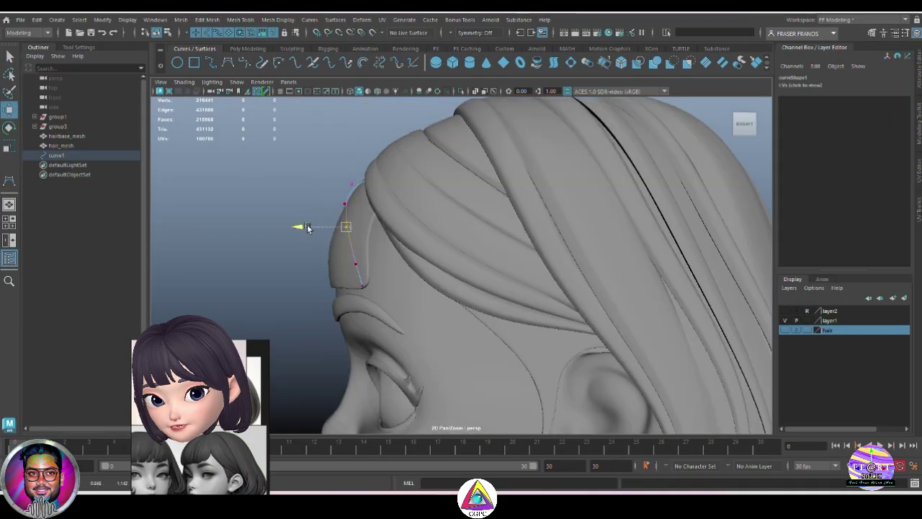
# Create a sweep mesh from curve1 and replace its attributes with the stylisedhair02 preset
pyautogui.moveTo(424, 296)
pyautogui.keyDown('alt'); pyautogui.mouseDown()
pyautogui.moveTo(393, 303)
pyautogui.moveTo(438, 305)
pyautogui.moveTo(517, 270)
pyautogui.mouseUp(); pyautogui.keyUp('alt')
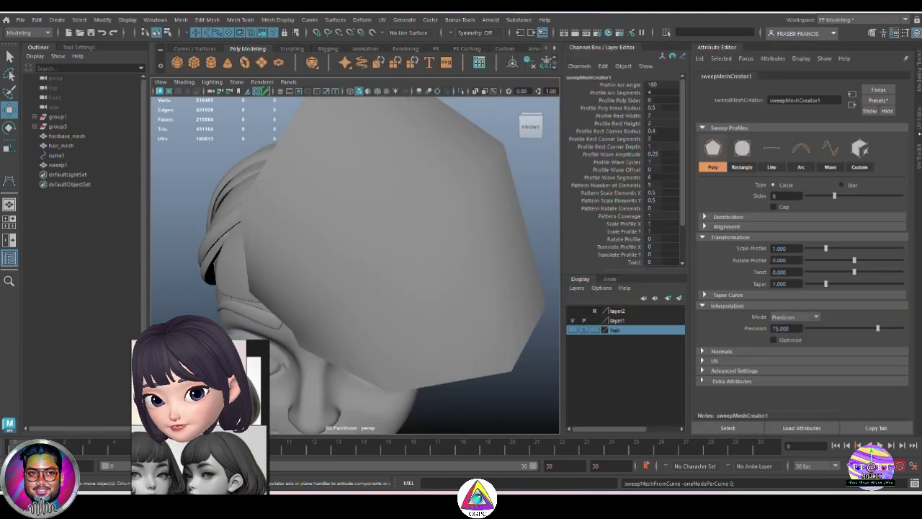
pyautogui.click(878, 101)
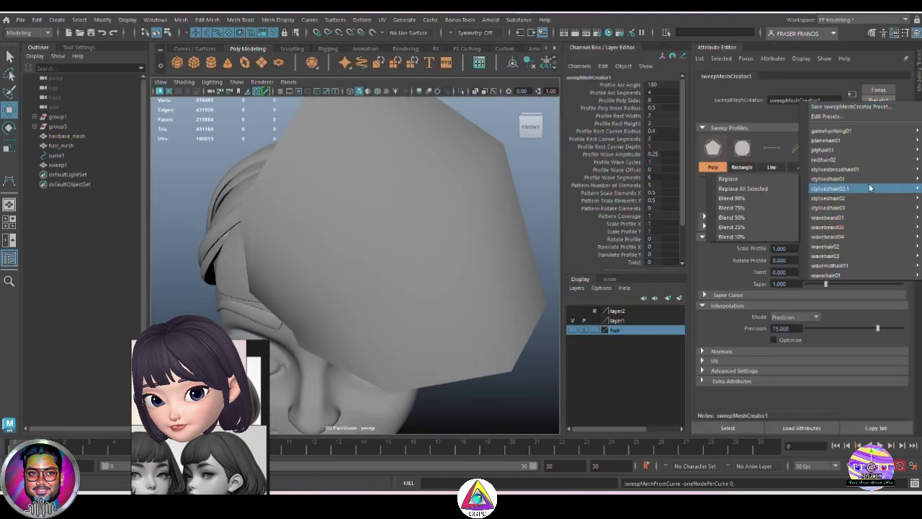
pyautogui.moveTo(850, 198)
pyautogui.click(776, 198)
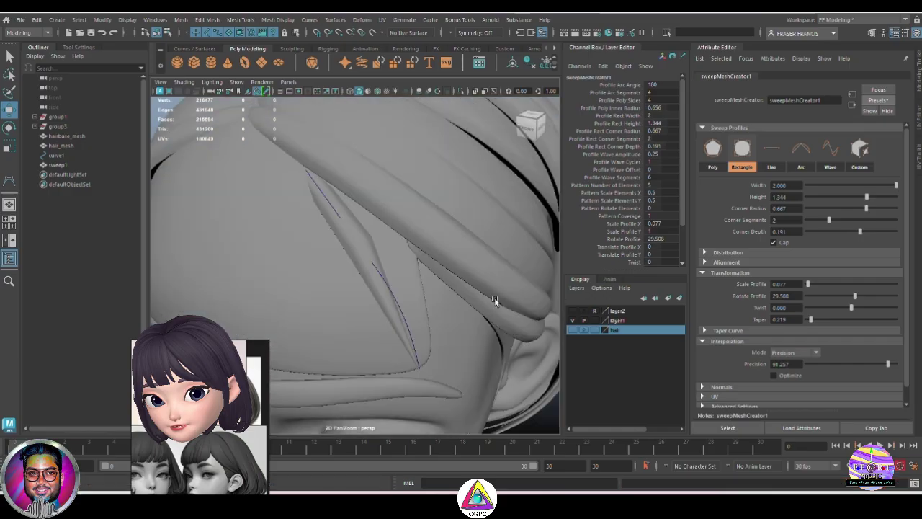
# Set the first bang's profile width to 3 and taper to 0.628, and reshape its taper curve with an end value of 0.260
pyautogui.moveTo(418, 266)
pyautogui.keyDown('alt'); pyautogui.mouseDown()
pyautogui.moveTo(301, 252)
pyautogui.moveTo(419, 271)
pyautogui.mouseUp(); pyautogui.keyUp('alt')
pyautogui.scroll(-3, 408, 265)
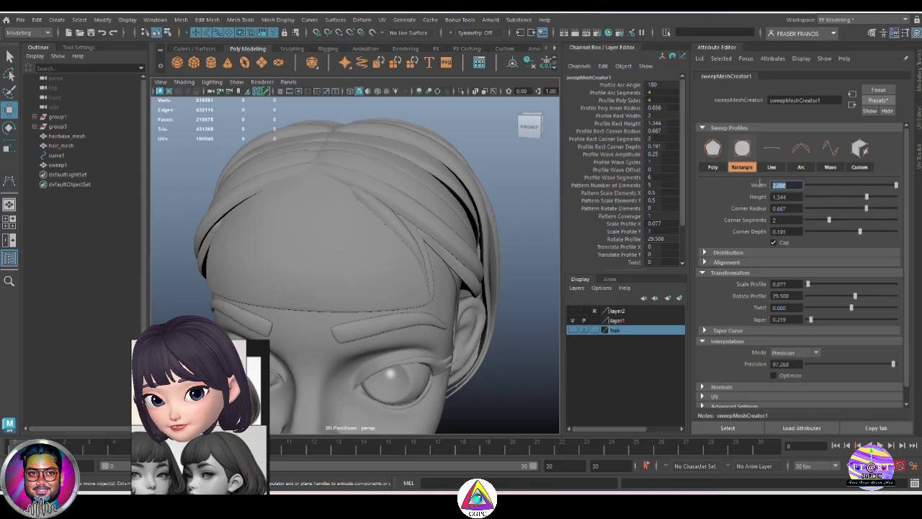
pyautogui.keyDown('alt'); pyautogui.moveTo(528, 266); pyautogui.dragTo(427, 312); pyautogui.keyUp('alt')
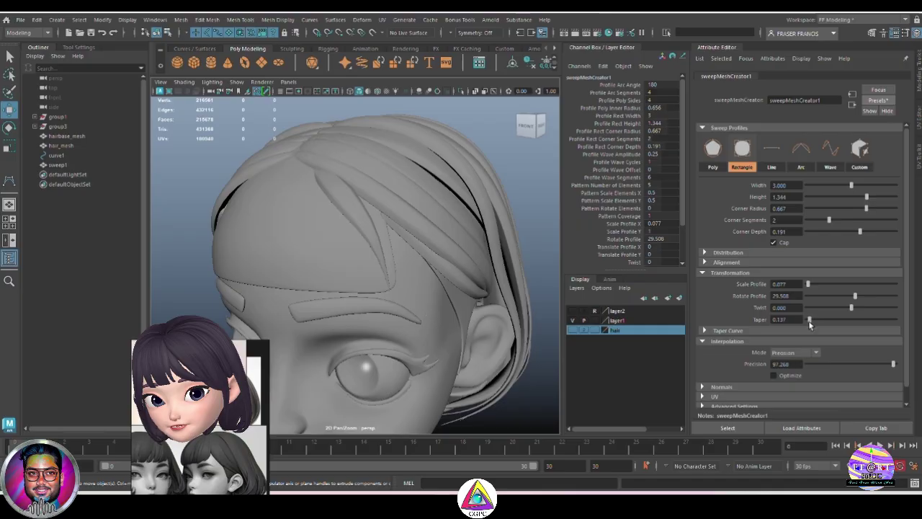
pyautogui.moveTo(818, 322); pyautogui.dragTo(816, 321)
pyautogui.moveTo(427, 311)
pyautogui.keyDown('alt'); pyautogui.mouseDown()
pyautogui.moveTo(389, 312)
pyautogui.moveTo(411, 323)
pyautogui.moveTo(428, 316)
pyautogui.mouseUp(); pyautogui.keyUp('alt')
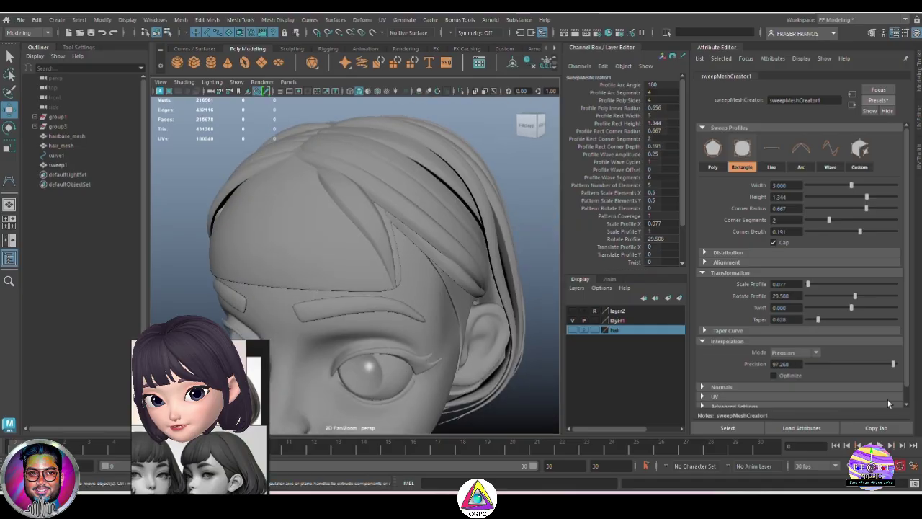
pyautogui.click(797, 331)
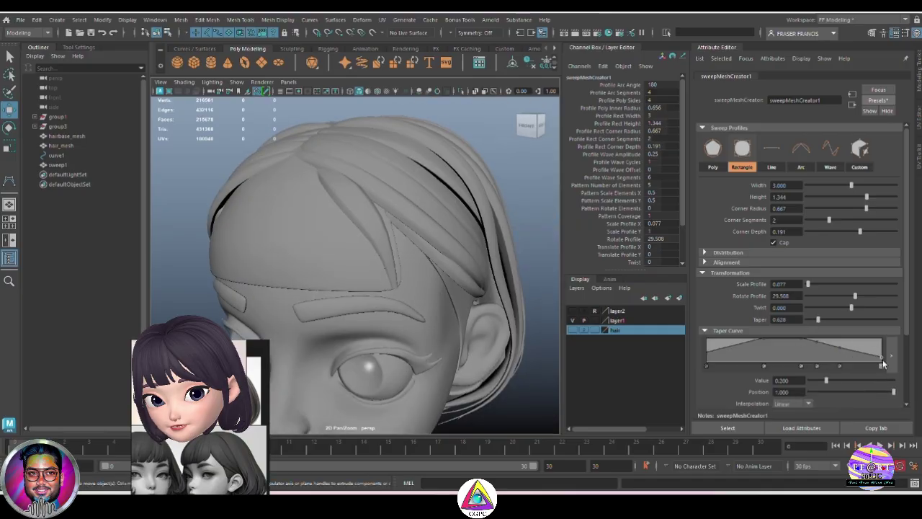
pyautogui.moveTo(816, 340); pyautogui.dragTo(822, 340)
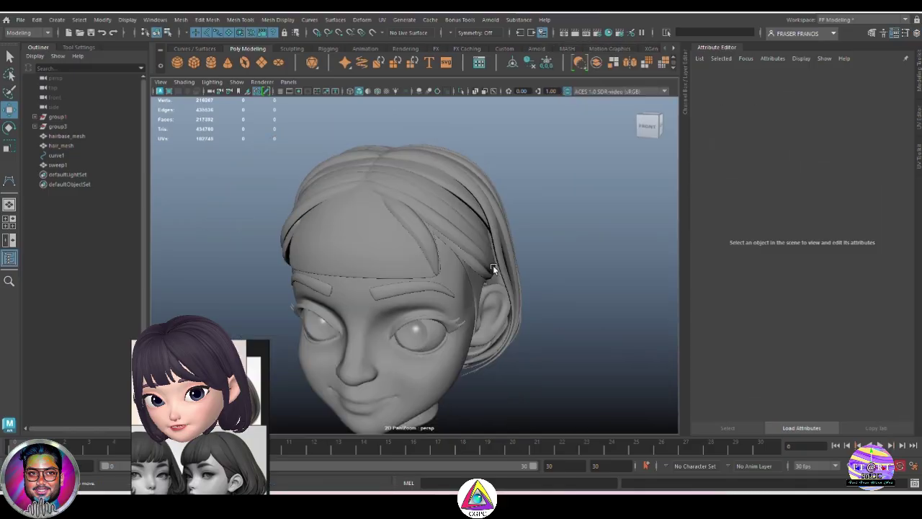
# Relocate curve1's pivot to its upper end at the hair parting and duplicate the curve
pyautogui.keyDown('alt'); pyautogui.moveTo(493, 265); pyautogui.dragTo(396, 232); pyautogui.keyUp('alt')
pyautogui.click(57, 155)
pyautogui.keyDown('alt'); pyautogui.moveTo(547, 279); pyautogui.dragTo(633, 270); pyautogui.keyUp('alt')
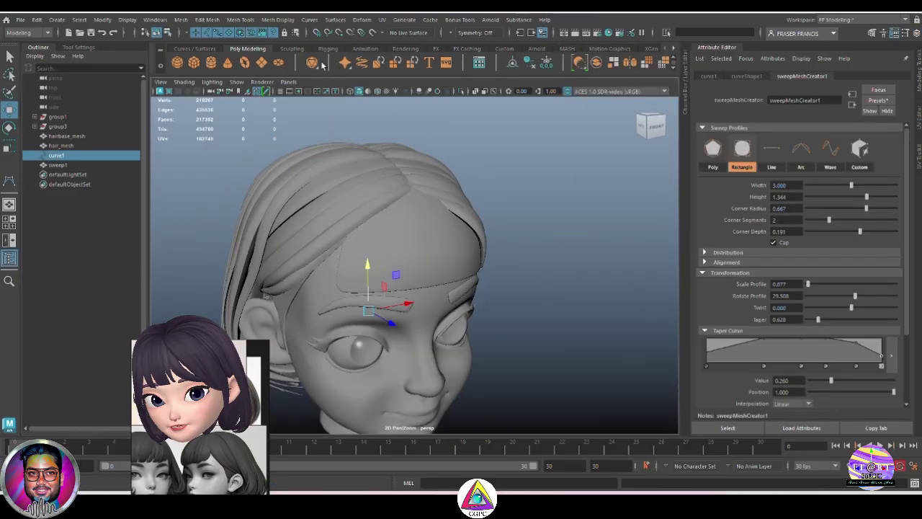
pyautogui.scroll(-1, 332, 64)
pyautogui.scroll(-1, 647, 65)
pyautogui.click(194, 64)
pyautogui.moveTo(576, 241)
pyautogui.keyDown('alt'); pyautogui.mouseDown()
pyautogui.moveTo(528, 247)
pyautogui.moveTo(540, 284)
pyautogui.moveTo(524, 282)
pyautogui.mouseUp(); pyautogui.keyUp('alt')
pyautogui.press('4')
pyautogui.press('5')
pyautogui.hotkey('ctrl', 'd')
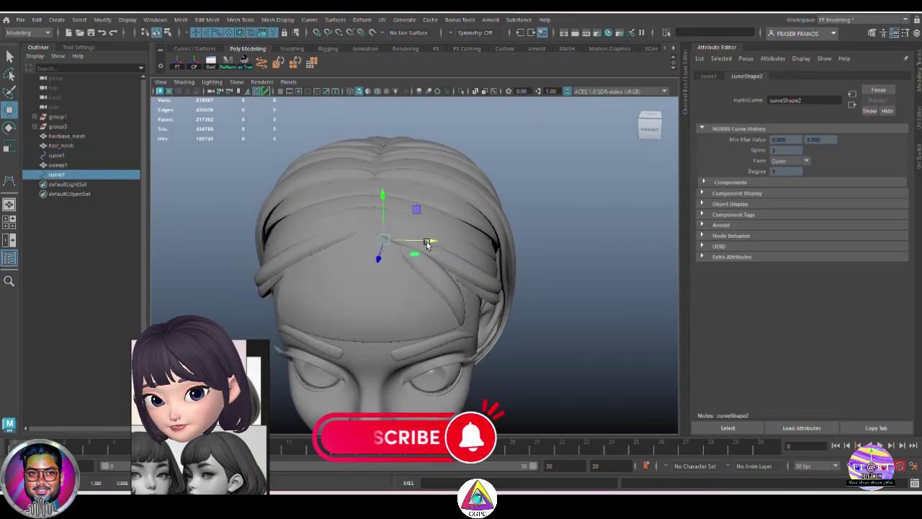
# Rotate curve2 towards the middle of the forehead and build a second bang strand from it with an arc-profile sweep
pyautogui.press('e')
pyautogui.keyDown('alt'); pyautogui.moveTo(398, 245); pyautogui.dragTo(423, 238); pyautogui.keyUp('alt')
pyautogui.keyDown('alt'); pyautogui.moveTo(386, 196); pyautogui.dragTo(568, 268); pyautogui.keyUp('alt')
pyautogui.press('e')
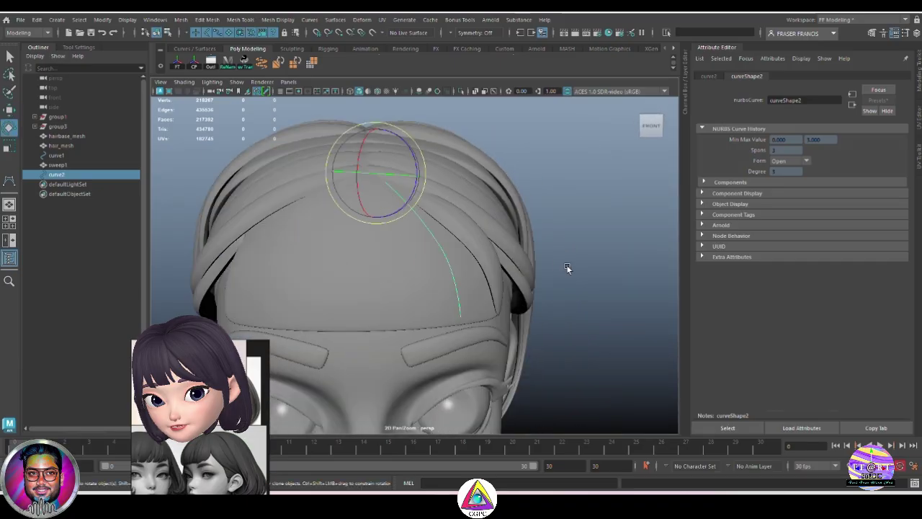
pyautogui.click(568, 267)
pyautogui.keyDown('alt'); pyautogui.moveTo(504, 285); pyautogui.dragTo(531, 260); pyautogui.keyUp('alt')
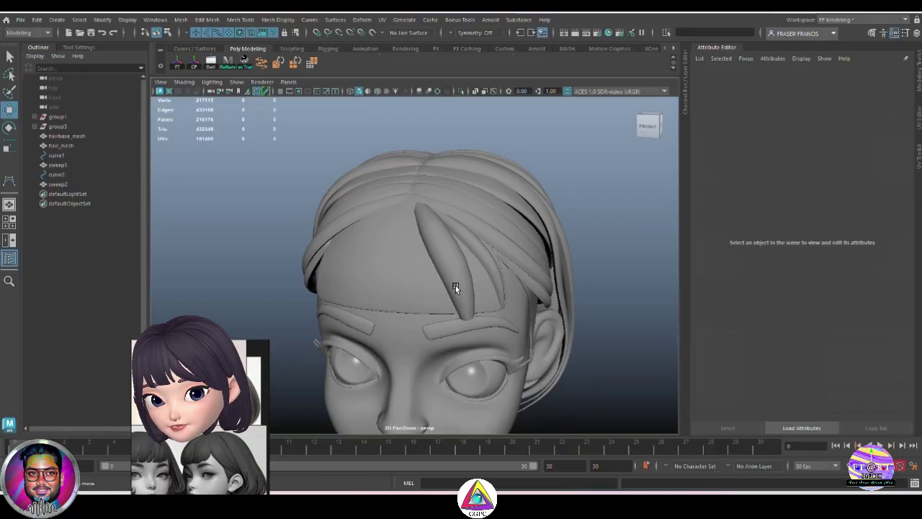
# Duplicate curve2 and move, scale and rotate the copy so it runs down near the centre of the forehead
pyautogui.click(455, 286)
pyautogui.hotkey('ctrl', 'd')
pyautogui.moveTo(457, 200); pyautogui.dragTo(413, 189)
pyautogui.press('r')
pyautogui.moveTo(412, 173); pyautogui.dragTo(412, 179)
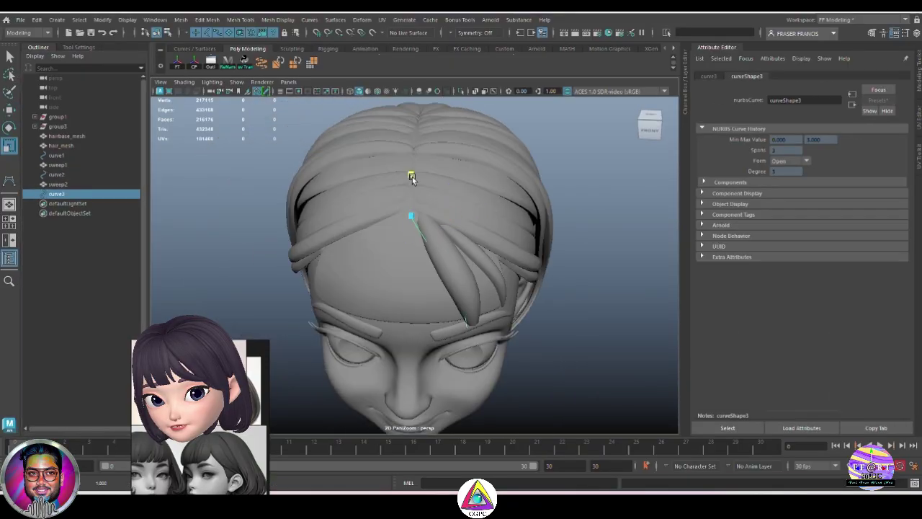
pyautogui.press('e')
pyautogui.keyDown('alt'); pyautogui.moveTo(456, 200); pyautogui.dragTo(451, 265); pyautogui.keyUp('alt')
pyautogui.press('w')
pyautogui.press('r')
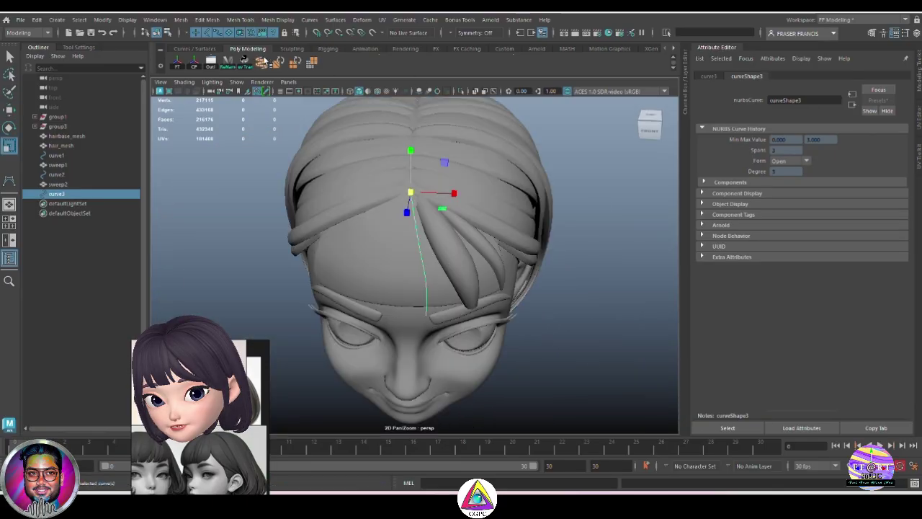
# Create a sweep mesh from curve3 and replace its attributes with the plyhair01 preset
pyautogui.click(261, 62)
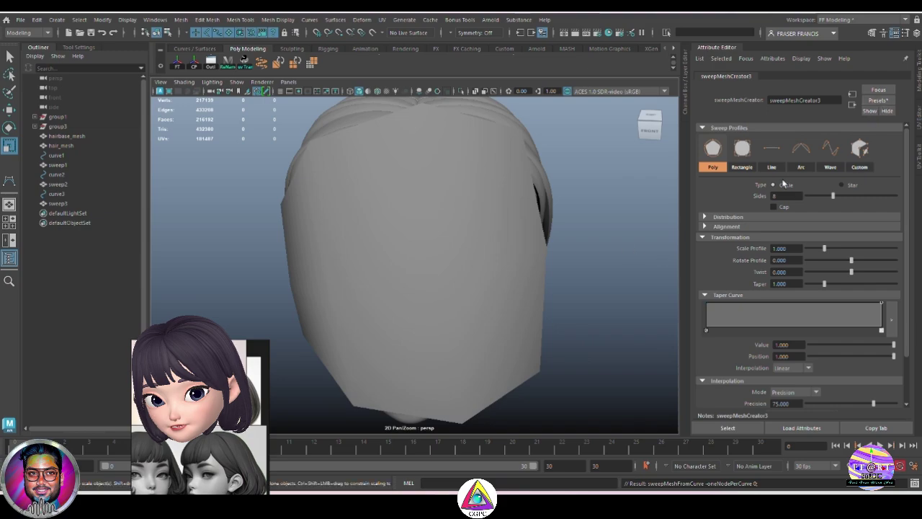
pyautogui.click(876, 100)
pyautogui.moveTo(854, 151)
pyautogui.click(752, 153)
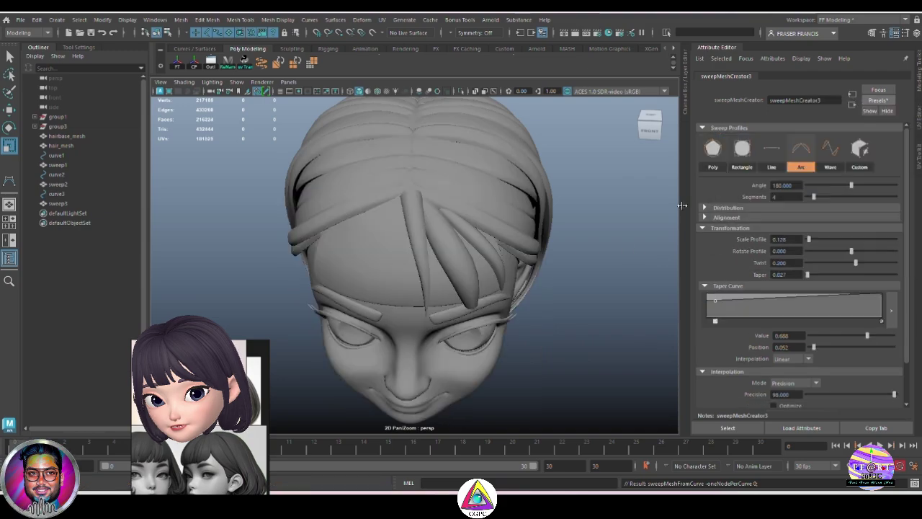
# Save the sweep settings of the second bang strand, sweep2, as an attribute preset named "bangs hair01"
pyautogui.keyDown('alt'); pyautogui.moveTo(569, 270); pyautogui.dragTo(607, 265); pyautogui.keyUp('alt')
pyautogui.click(462, 246)
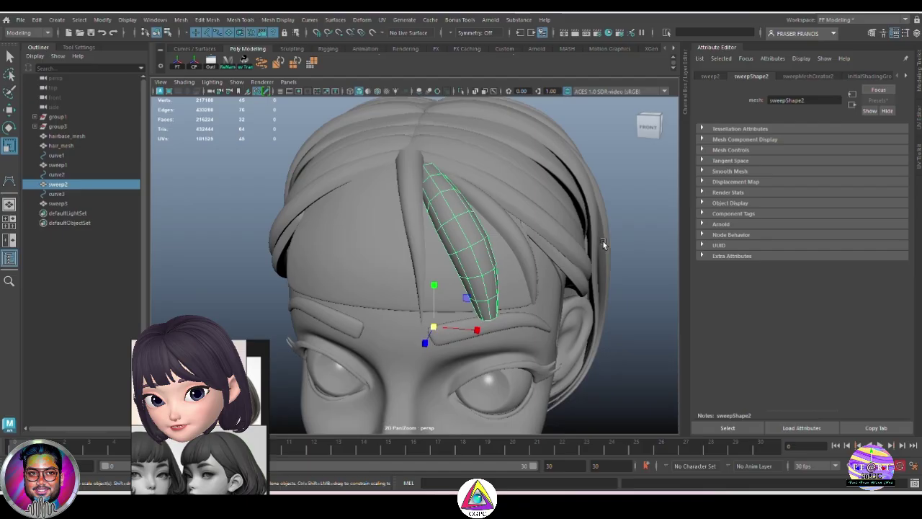
pyautogui.click(887, 93)
pyautogui.click(808, 76)
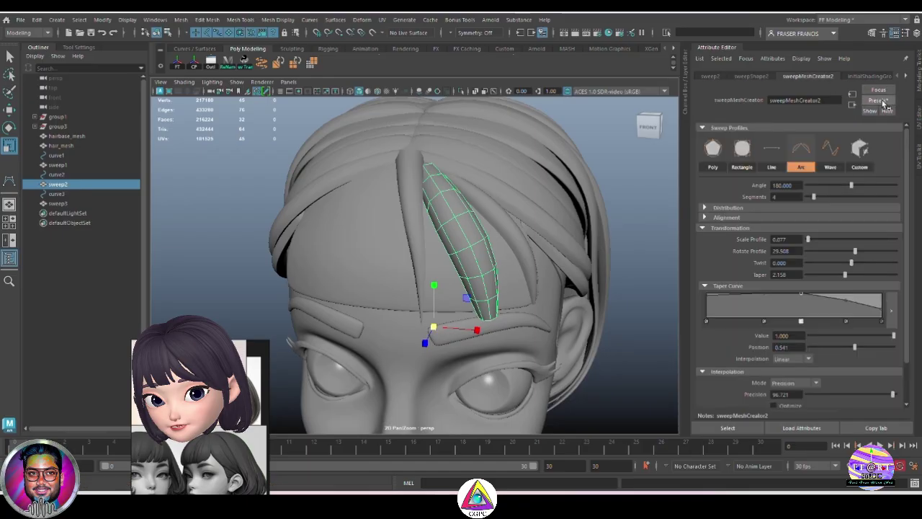
pyautogui.click(883, 102)
pyautogui.click(882, 106)
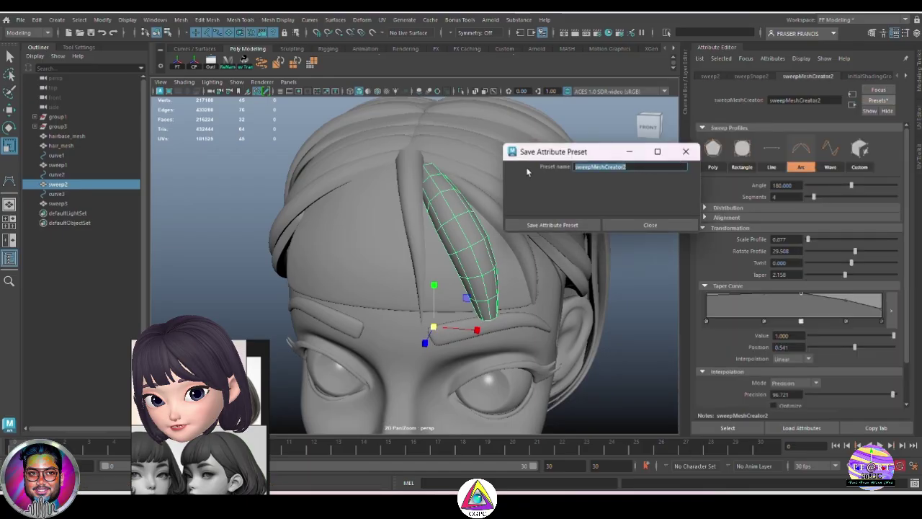
pyautogui.write('band')
pyautogui.press('BackSpace')
pyautogui.write('gs')
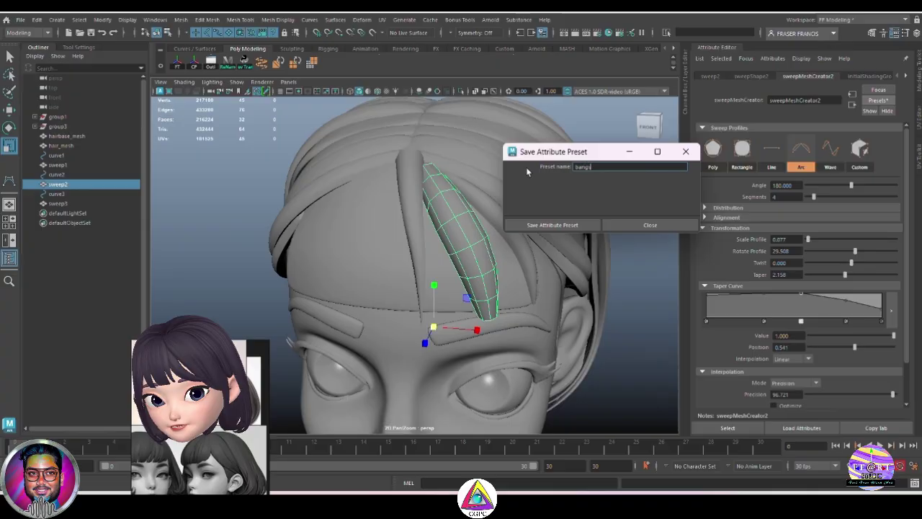
pyautogui.write(' hair01')
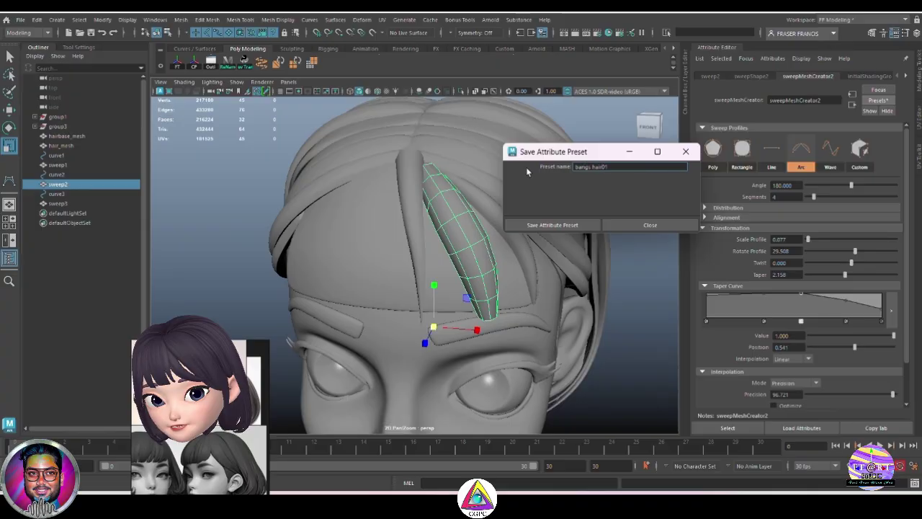
pyautogui.click(586, 226)
pyautogui.click(628, 246)
# Replace the attributes of the central strand, sweep3, with the saved "bangs hair01" preset
pyautogui.click(412, 209)
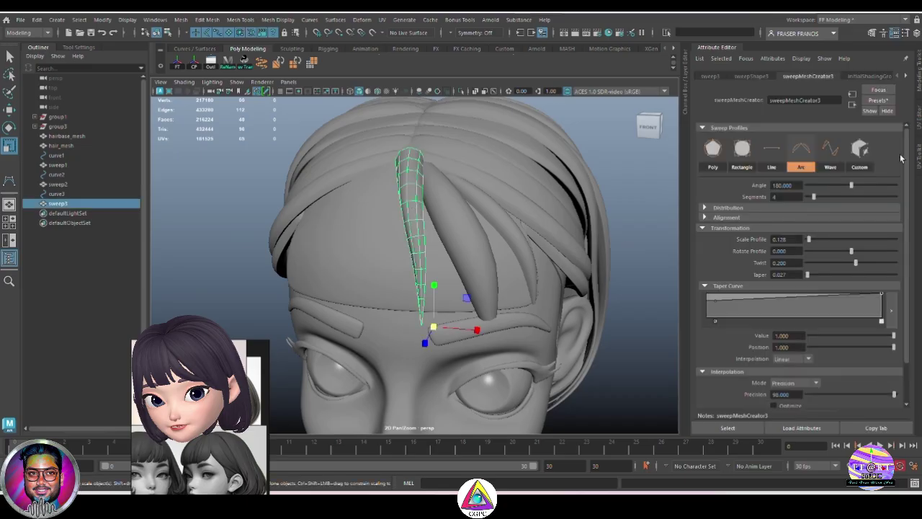
pyautogui.click(883, 102)
pyautogui.moveTo(826, 130)
pyautogui.click(785, 132)
pyautogui.click(628, 238)
# Adjust curve3 with Soft Select and the Move tool to refine how the central bang strand sits on the forehead
pyautogui.scroll(-3, 530, 262)
pyautogui.keyDown('alt'); pyautogui.moveTo(374, 252); pyautogui.dragTo(504, 252); pyautogui.keyUp('alt')
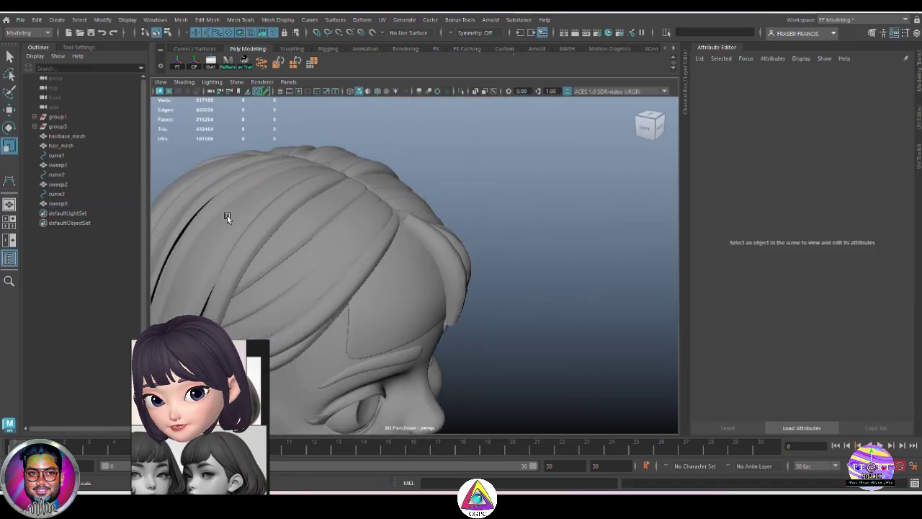
pyautogui.click(68, 195)
pyautogui.click(515, 212)
pyautogui.scroll(5, 473, 243)
pyautogui.click(473, 243)
pyautogui.scroll(-3, 463, 252)
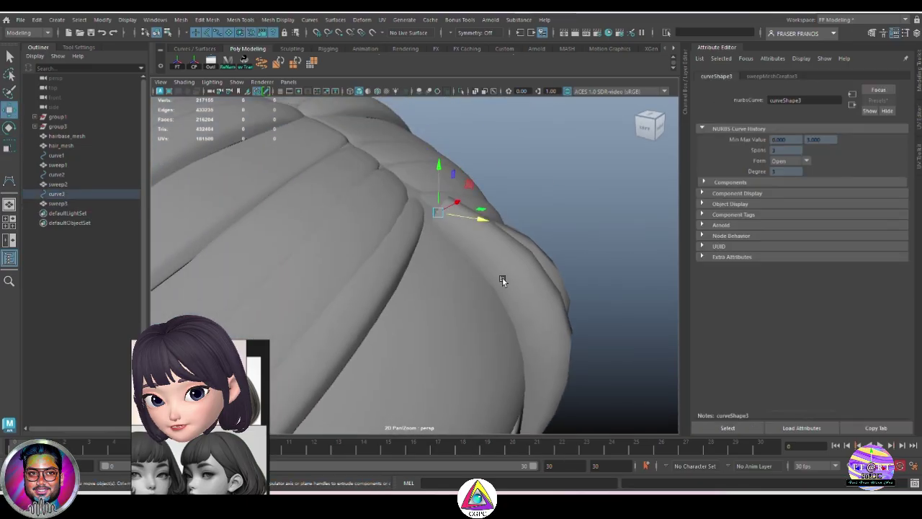
pyautogui.press('4')
pyautogui.press('b')
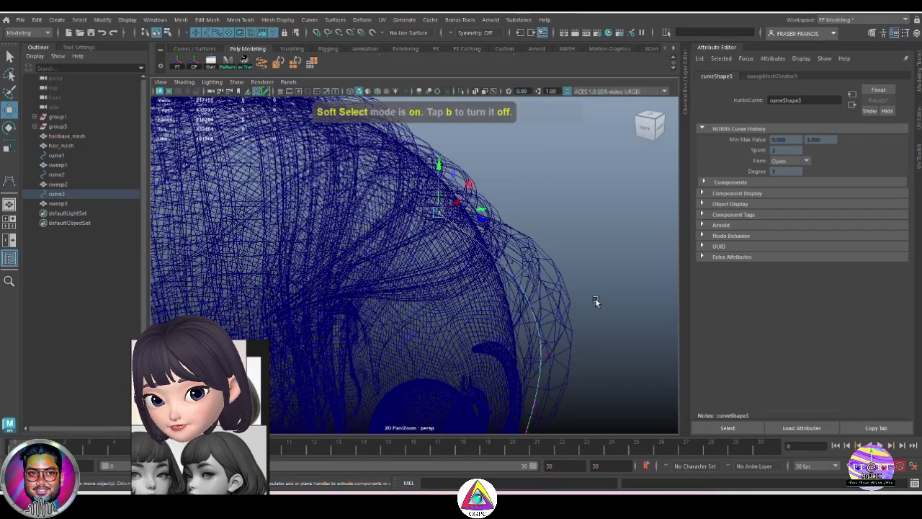
pyautogui.press('5')
pyautogui.keyDown('alt'); pyautogui.moveTo(597, 301); pyautogui.dragTo(424, 248); pyautogui.keyUp('alt')
pyautogui.moveTo(405, 181); pyautogui.dragTo(406, 187)
pyautogui.moveTo(423, 249)
pyautogui.keyDown('alt'); pyautogui.mouseDown()
pyautogui.moveTo(364, 238)
pyautogui.moveTo(459, 195)
pyautogui.moveTo(432, 264)
pyautogui.moveTo(463, 298)
pyautogui.moveTo(406, 189)
pyautogui.moveTo(407, 202)
pyautogui.mouseUp(); pyautogui.keyUp('alt')
pyautogui.hotkey('ctrl', 'z')
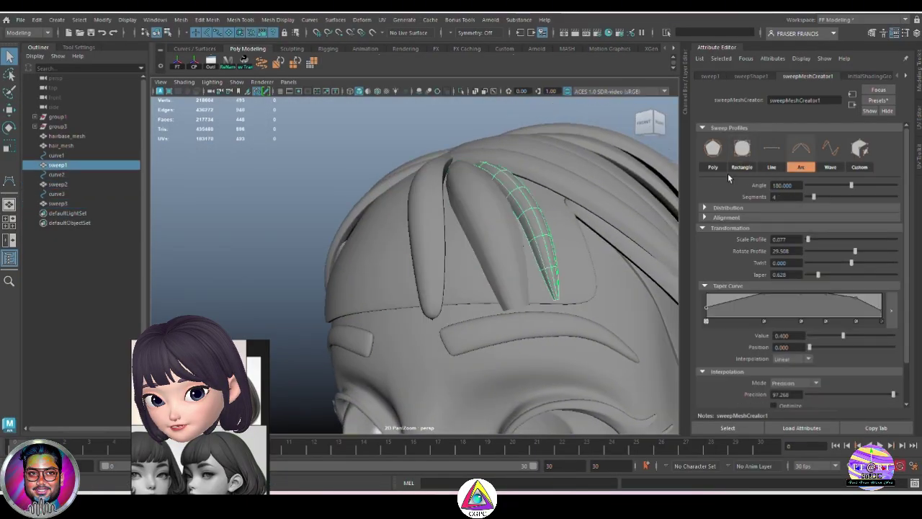
# Duplicate a bang curve and place the copy in the gap between the central and second bang strands
pyautogui.click(386, 191)
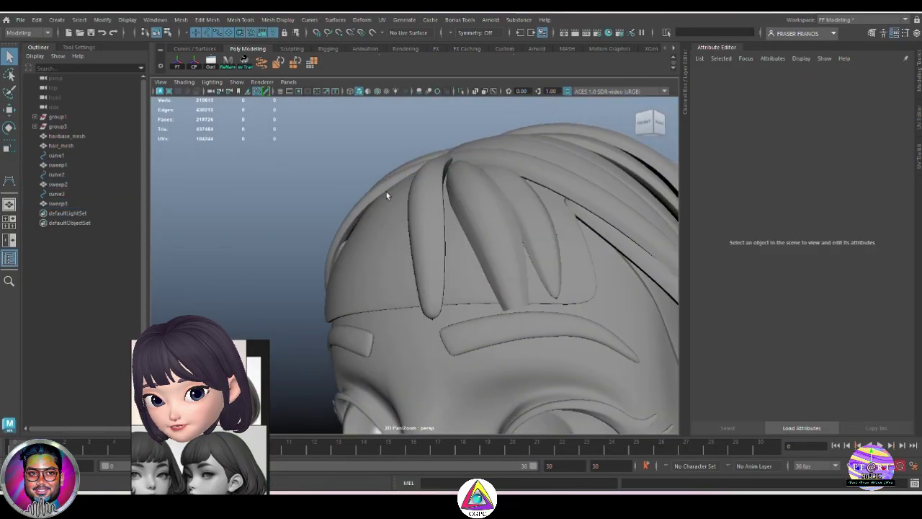
pyautogui.keyDown('alt'); pyautogui.moveTo(386, 191); pyautogui.dragTo(298, 196); pyautogui.keyUp('alt')
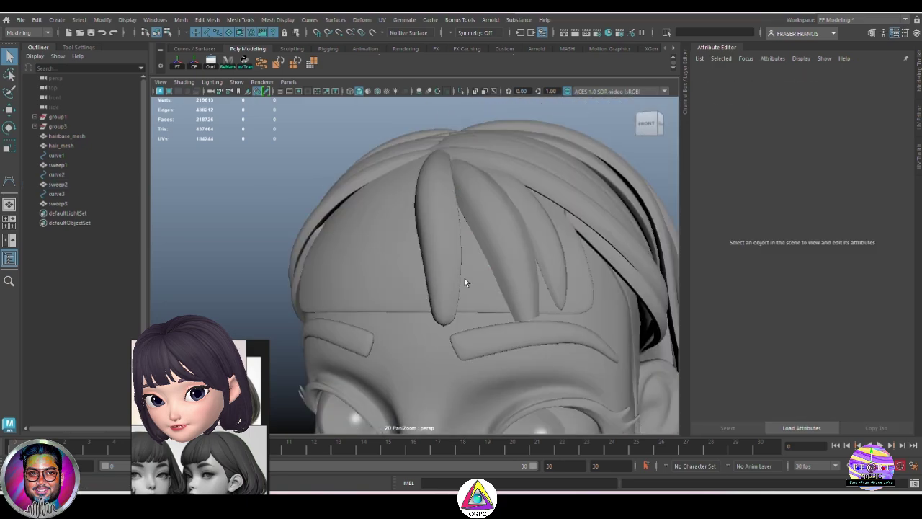
pyautogui.click(521, 273)
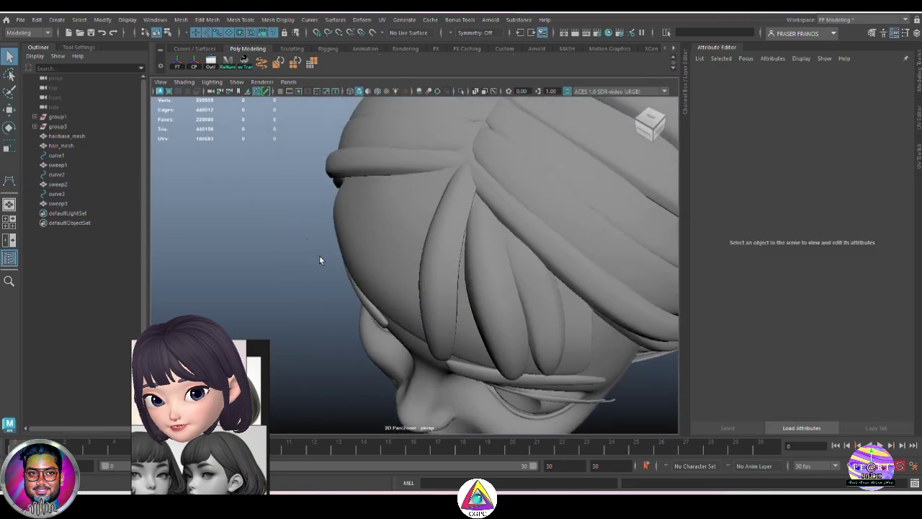
pyautogui.keyDown('alt'); pyautogui.moveTo(319, 255); pyautogui.dragTo(307, 284); pyautogui.keyUp('alt')
pyautogui.click(453, 264)
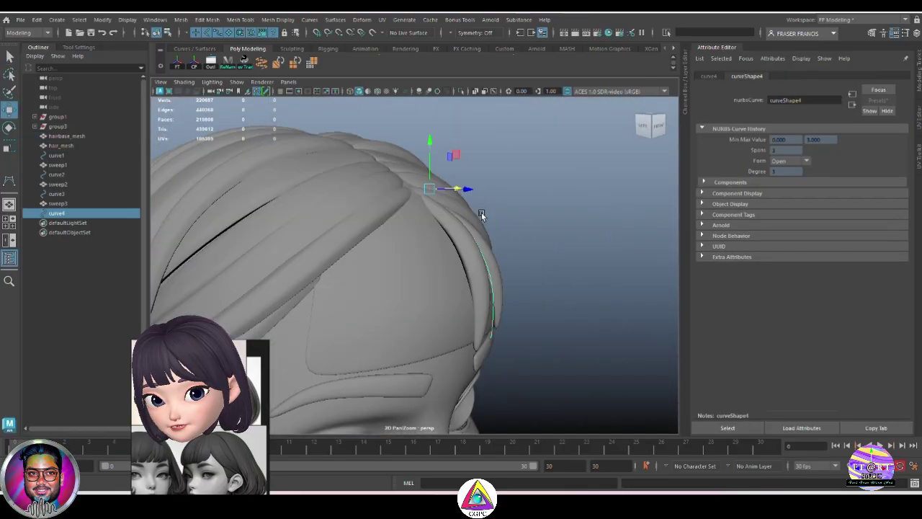
# Create a sweep mesh from curve4 and replace its attributes with the bangshair01 preset
pyautogui.keyDown('alt'); pyautogui.moveTo(481, 212); pyautogui.dragTo(432, 216); pyautogui.keyUp('alt')
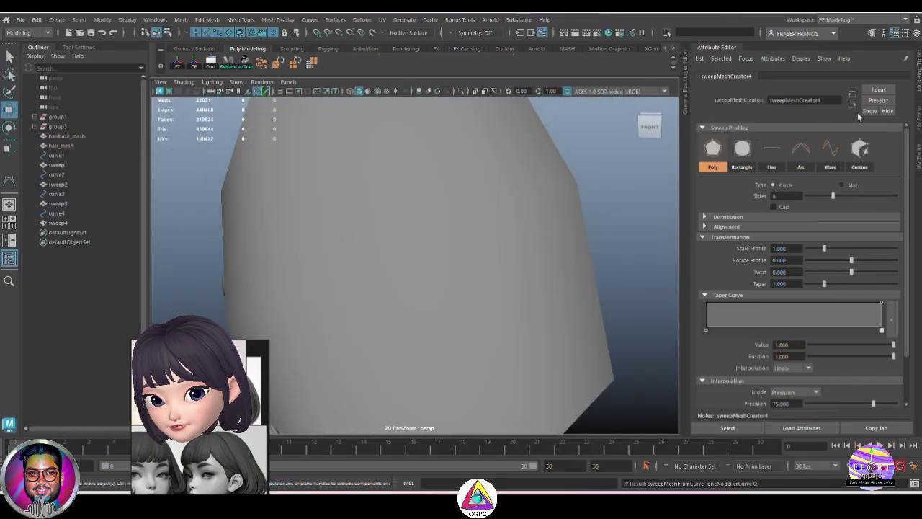
pyautogui.click(877, 100)
pyautogui.moveTo(817, 131)
pyautogui.click(781, 128)
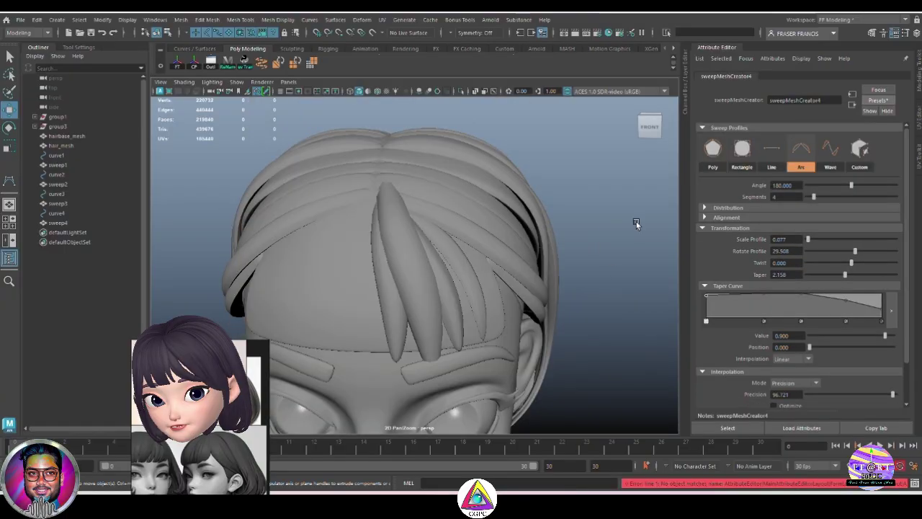
# Switch the curve4 sweep to a Rectangle profile with height 0.328, rotate profile 1.967 and taper 3.743
pyautogui.keyDown('alt'); pyautogui.moveTo(634, 220); pyautogui.dragTo(588, 314); pyautogui.keyUp('alt')
pyautogui.click(743, 150)
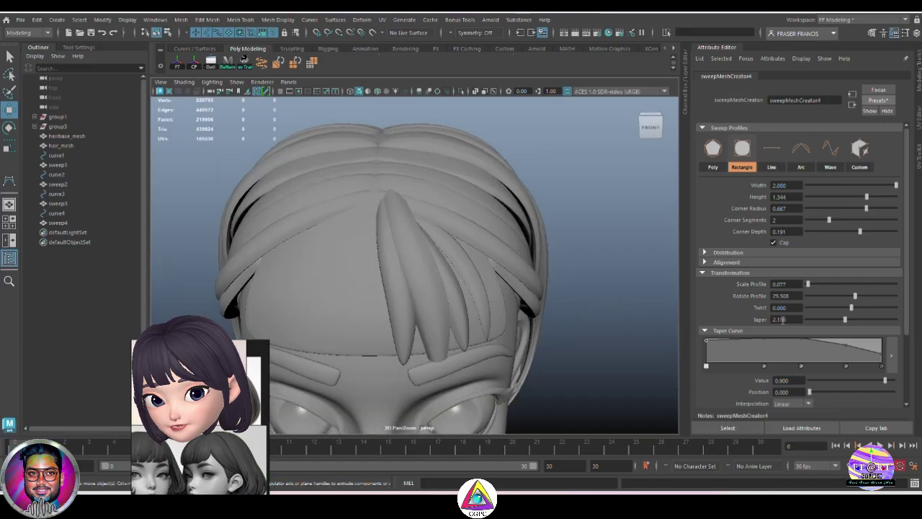
pyautogui.keyDown('alt'); pyautogui.moveTo(651, 353); pyautogui.dragTo(630, 336); pyautogui.keyUp('alt')
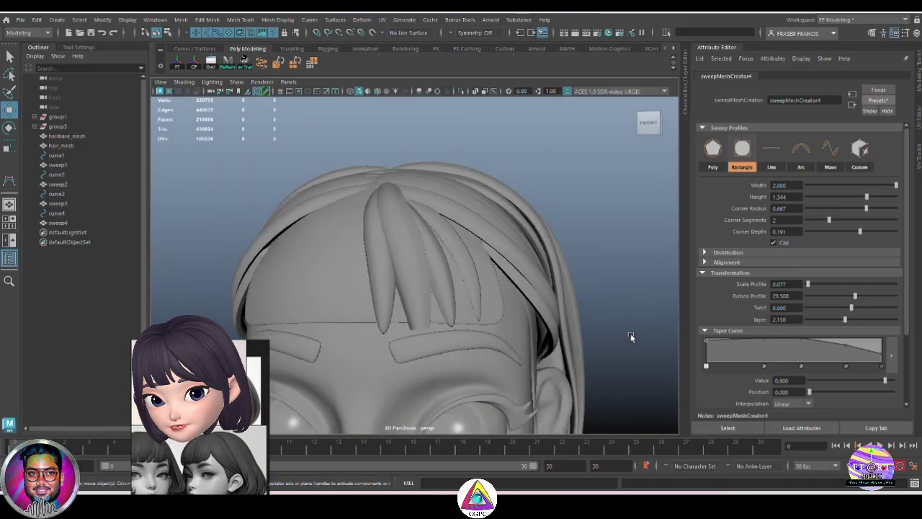
pyautogui.moveTo(845, 319); pyautogui.dragTo(873, 319)
pyautogui.keyDown('alt'); pyautogui.moveTo(605, 317); pyautogui.dragTo(582, 249); pyautogui.keyUp('alt')
pyautogui.keyDown('alt'); pyautogui.moveTo(634, 302); pyautogui.dragTo(468, 260); pyautogui.keyUp('alt')
pyautogui.moveTo(867, 197); pyautogui.dragTo(825, 198)
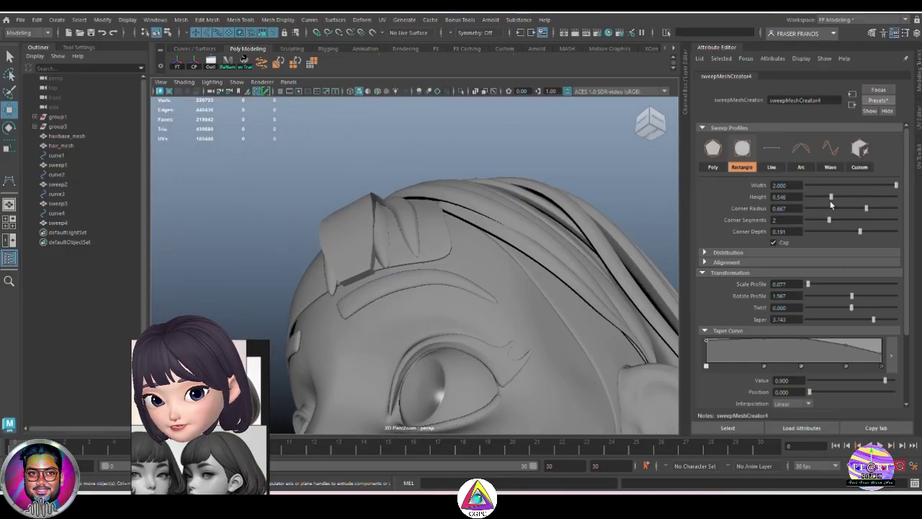
# Select the flat strand sweep4 and slightly lower its interpolation precision
pyautogui.keyDown('alt'); pyautogui.moveTo(432, 209); pyautogui.dragTo(446, 256); pyautogui.keyUp('alt')
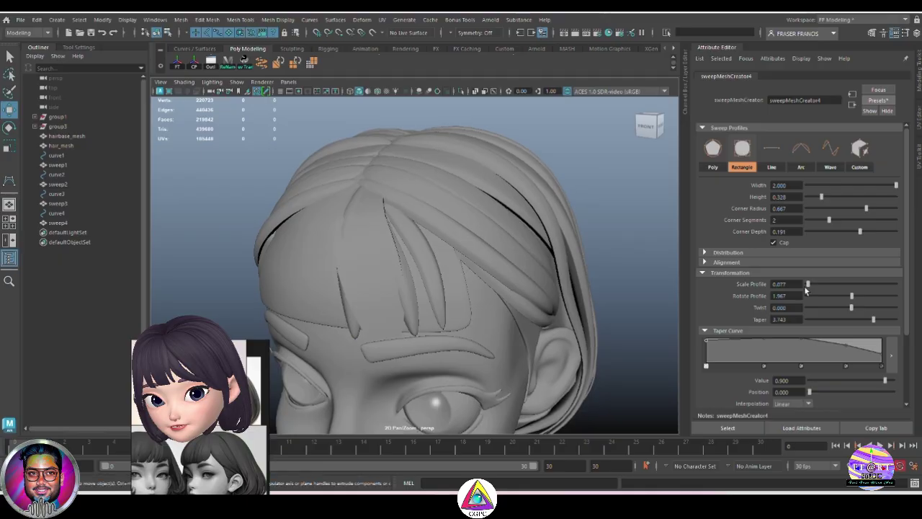
pyautogui.keyDown('alt'); pyautogui.moveTo(669, 277); pyautogui.dragTo(371, 295); pyautogui.keyUp('alt')
pyautogui.click(590, 272)
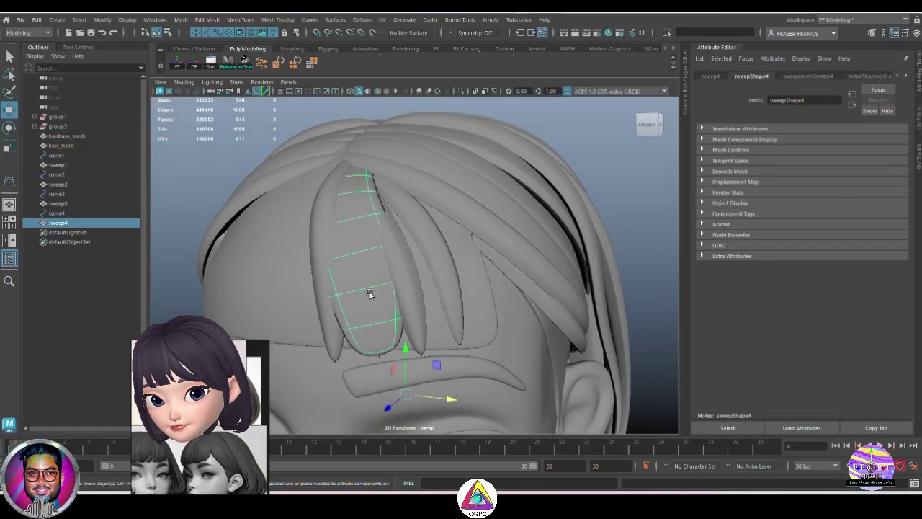
pyautogui.keyDown('alt'); pyautogui.moveTo(494, 223); pyautogui.dragTo(535, 287); pyautogui.keyUp('alt')
pyautogui.scroll(-2, 843, 308)
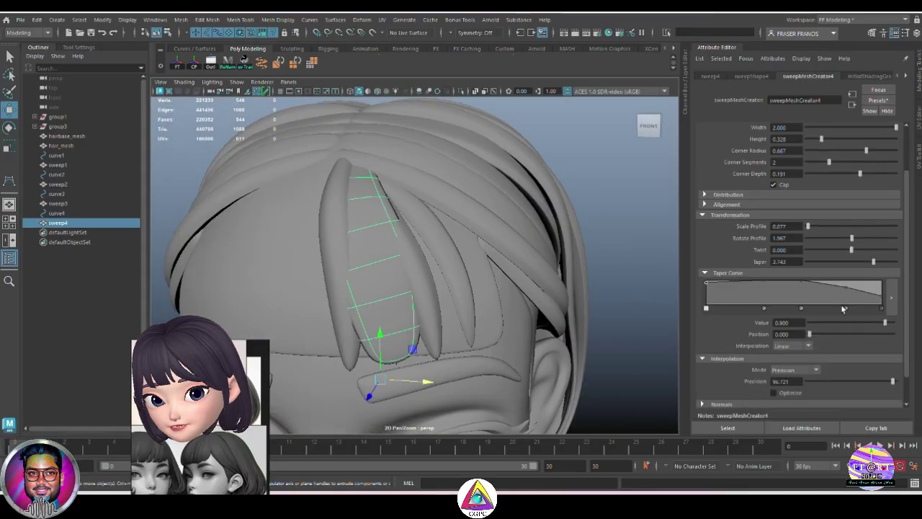
pyautogui.moveTo(891, 384); pyautogui.dragTo(890, 381)
# Move the control points of curve4 so the flat strand fills the gap behind the two neighbouring bangs
pyautogui.keyDown('alt'); pyautogui.moveTo(547, 277); pyautogui.dragTo(300, 231); pyautogui.keyUp('alt')
pyautogui.click(218, 210)
pyautogui.click(299, 288)
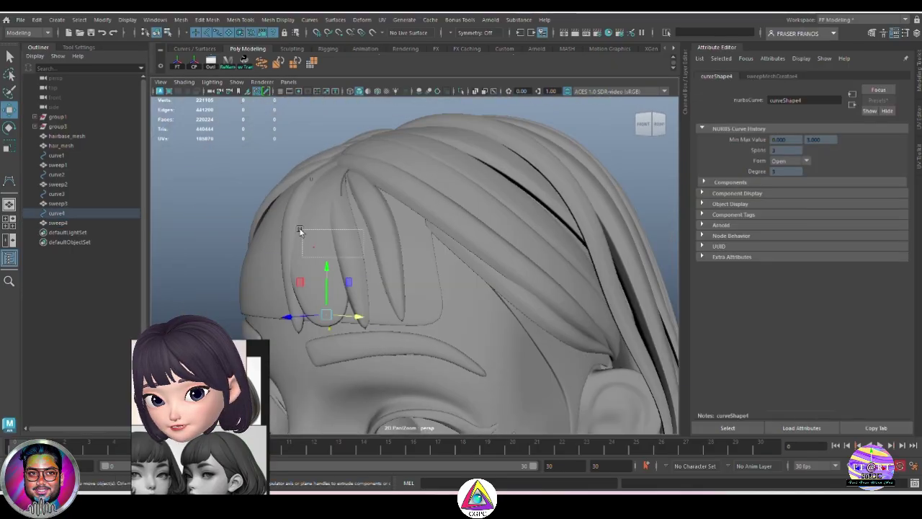
pyautogui.keyDown('alt'); pyautogui.moveTo(372, 279); pyautogui.dragTo(393, 207); pyautogui.keyUp('alt')
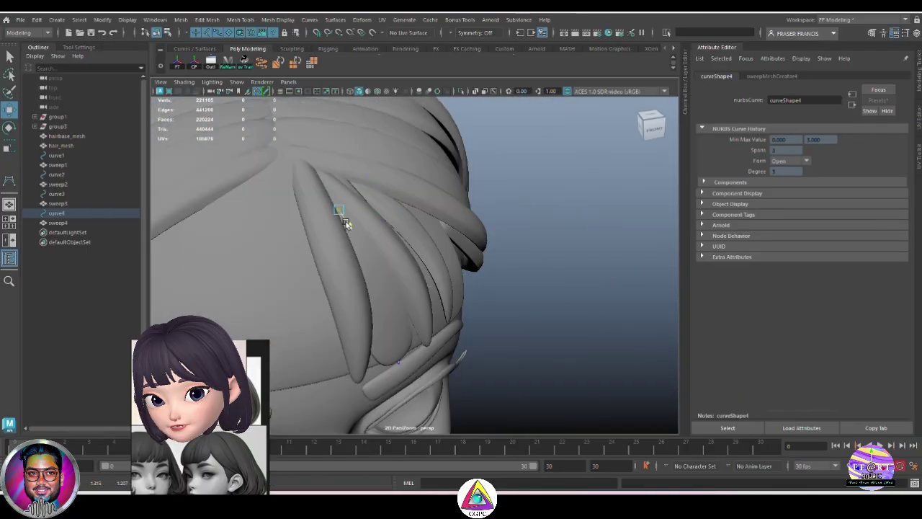
pyautogui.keyDown('alt'); pyautogui.moveTo(346, 224); pyautogui.dragTo(396, 317); pyautogui.keyUp('alt')
pyautogui.click(352, 316)
# Duplicate the flat filler strand sweep4 as a separate mesh
pyautogui.scroll(1, 396, 64)
pyautogui.click(395, 63)
pyautogui.click(363, 319)
pyautogui.press('q')
pyautogui.click(579, 264)
pyautogui.keyDown('alt'); pyautogui.moveTo(504, 277); pyautogui.dragTo(435, 319); pyautogui.keyUp('alt')
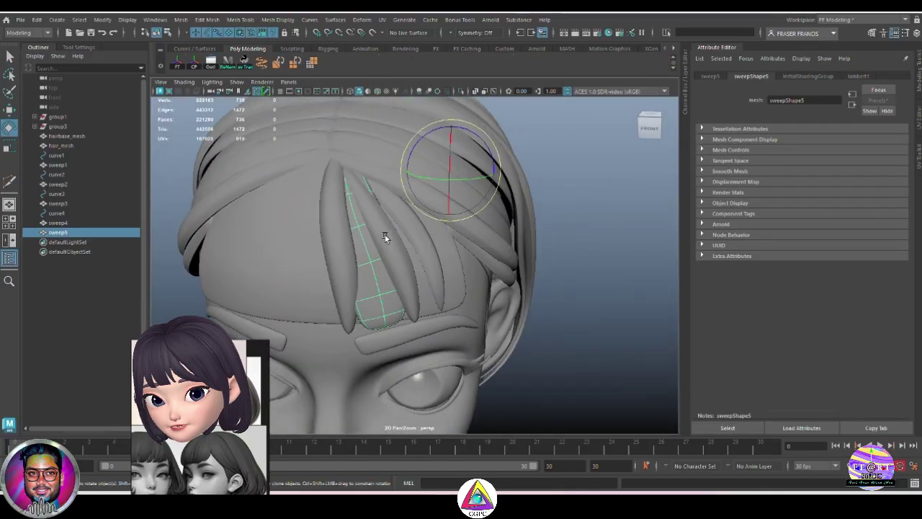
# Rotate, move and scale the duplicated flat strand so it fills the gap between the second and outermost bangs
pyautogui.moveTo(448, 167); pyautogui.dragTo(395, 194)
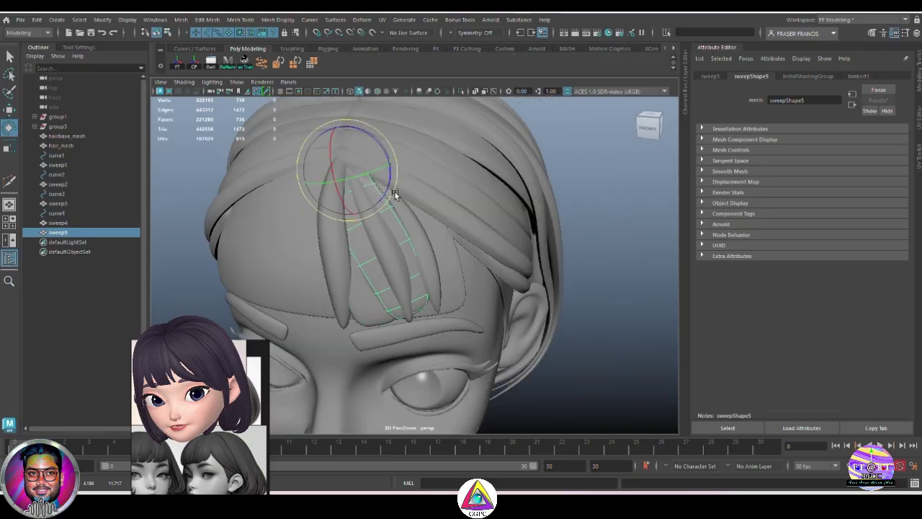
pyautogui.press('w')
pyautogui.press('e')
pyautogui.keyDown('alt'); pyautogui.moveTo(413, 163); pyautogui.dragTo(415, 218); pyautogui.keyUp('alt')
pyautogui.press('w')
pyautogui.press('e')
pyautogui.press('r')
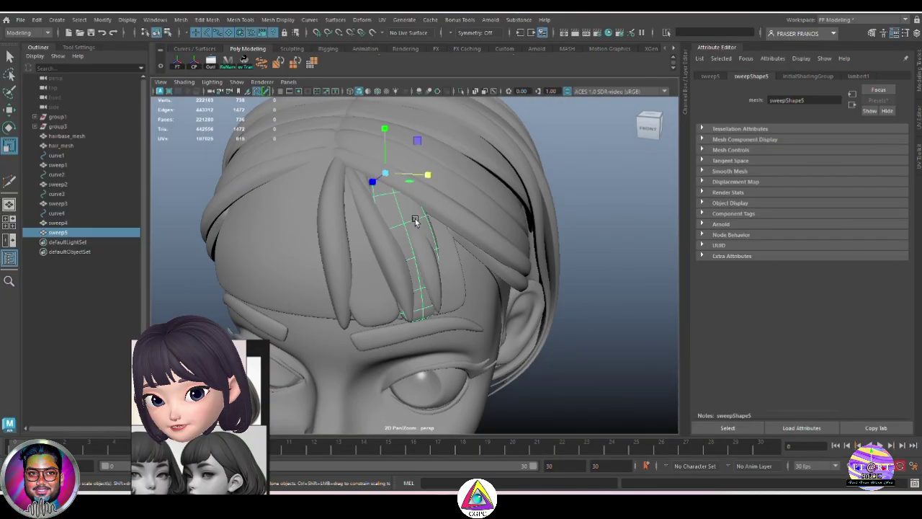
pyautogui.press('e')
pyautogui.keyDown('alt'); pyautogui.moveTo(422, 154); pyautogui.dragTo(383, 291); pyautogui.keyUp('alt')
pyautogui.press('w')
# Duplicate curve1, the curve of the outermost bang strand
pyautogui.press('F8')
pyautogui.click(56, 156)
pyautogui.press('F9')
pyautogui.click(378, 269)
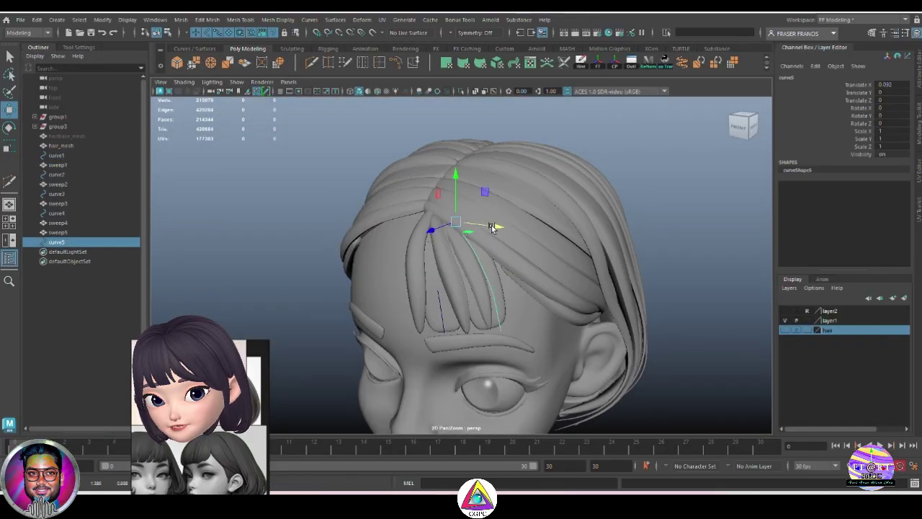
# Move, rotate and scale curve5 to 0.872 so it runs down toward the temple outside the outermost bang
pyautogui.moveTo(492, 228)
pyautogui.keyDown('alt'); pyautogui.mouseDown()
pyautogui.moveTo(468, 245)
pyautogui.moveTo(476, 230)
pyautogui.moveTo(503, 239)
pyautogui.moveTo(463, 229)
pyautogui.moveTo(507, 229)
pyautogui.mouseUp(); pyautogui.keyUp('alt')
pyautogui.press('r')
pyautogui.press('e')
pyautogui.press('w')
pyautogui.keyDown('alt'); pyautogui.moveTo(504, 229); pyautogui.dragTo(442, 230); pyautogui.keyUp('alt')
pyautogui.press('e')
pyautogui.moveTo(511, 209); pyautogui.dragTo(512, 216)
pyautogui.keyDown('alt'); pyautogui.moveTo(513, 216); pyautogui.dragTo(446, 216); pyautogui.keyUp('alt')
pyautogui.press('w')
pyautogui.keyDown('alt'); pyautogui.moveTo(446, 216); pyautogui.dragTo(417, 210); pyautogui.keyUp('alt')
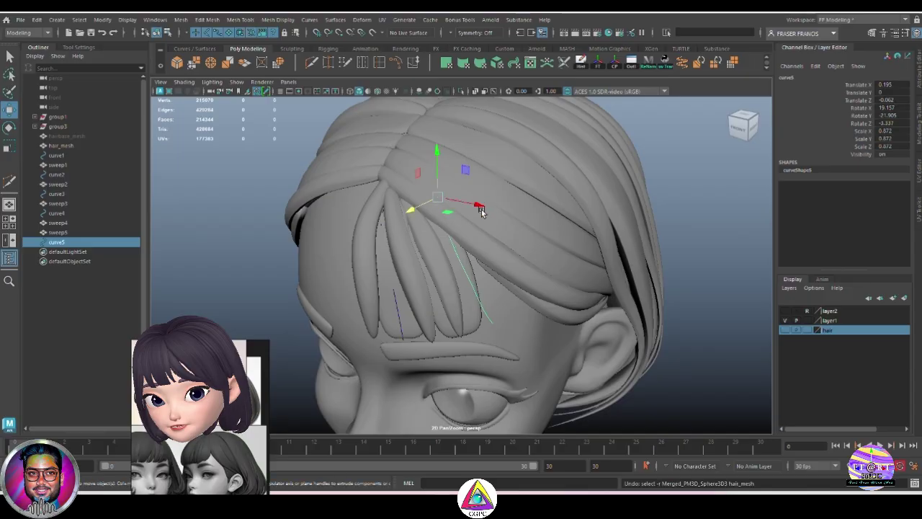
pyautogui.moveTo(484, 206); pyautogui.dragTo(475, 207)
pyautogui.keyDown('alt'); pyautogui.moveTo(475, 207); pyautogui.dragTo(452, 209); pyautogui.keyUp('alt')
# Create a sweep mesh from curve5, replace its attributes with the bangshair01 preset and use the Rectangle profile
pyautogui.click(261, 63)
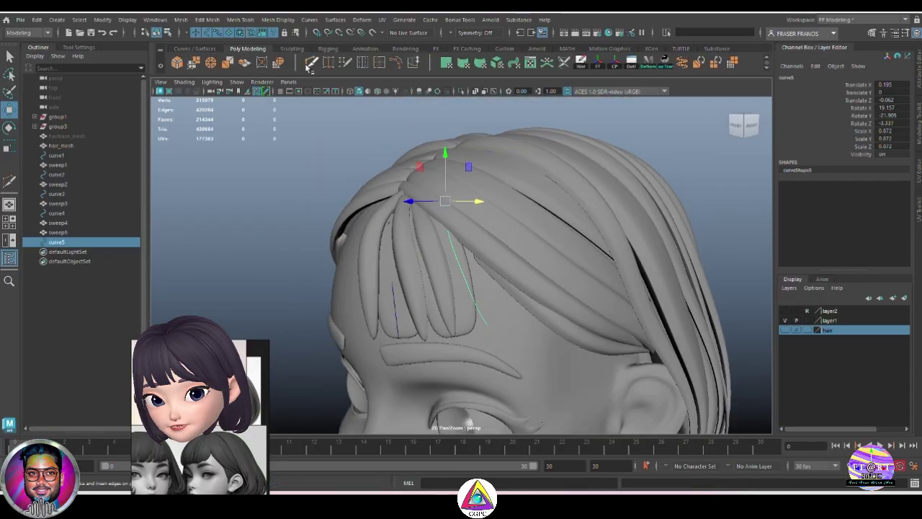
pyautogui.click(878, 100)
pyautogui.moveTo(890, 144)
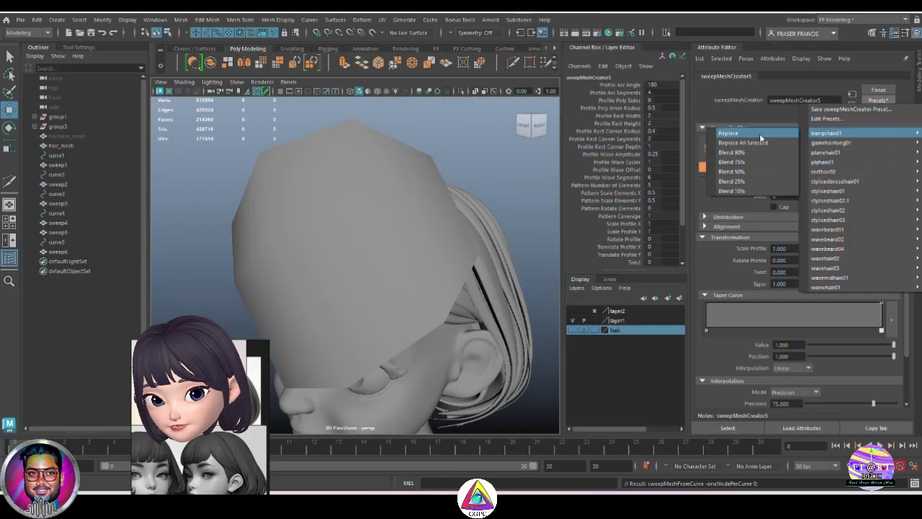
pyautogui.click(735, 152)
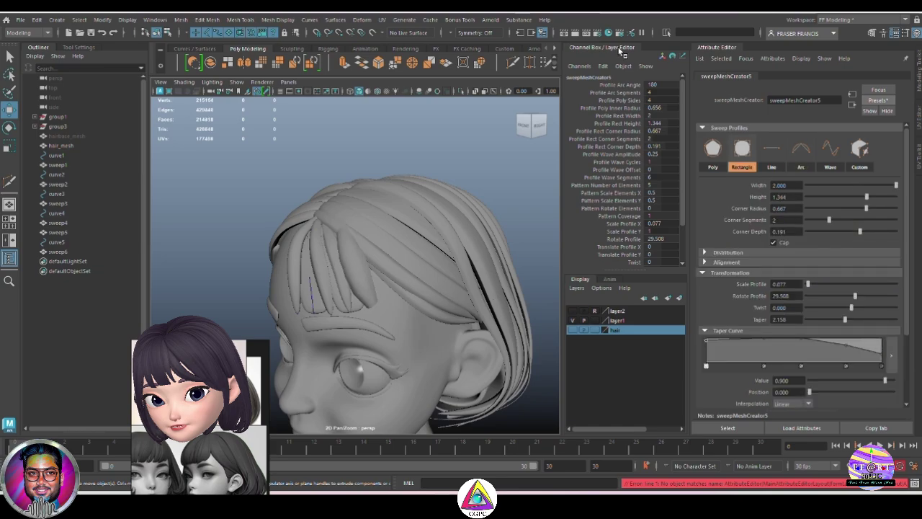
# Select the new outer strand sweep6 and reduce its scale profile to 0.027
pyautogui.click(619, 48)
pyautogui.keyDown('alt'); pyautogui.moveTo(504, 267); pyautogui.dragTo(586, 272); pyautogui.keyUp('alt')
pyautogui.keyDown('alt'); pyautogui.moveTo(432, 271); pyautogui.dragTo(461, 274, button='right'); pyautogui.keyUp('alt')
pyautogui.click(461, 276)
pyautogui.keyDown('alt'); pyautogui.moveTo(396, 241); pyautogui.dragTo(519, 276); pyautogui.keyUp('alt')
pyautogui.click(807, 76)
pyautogui.moveTo(866, 202); pyautogui.dragTo(865, 201)
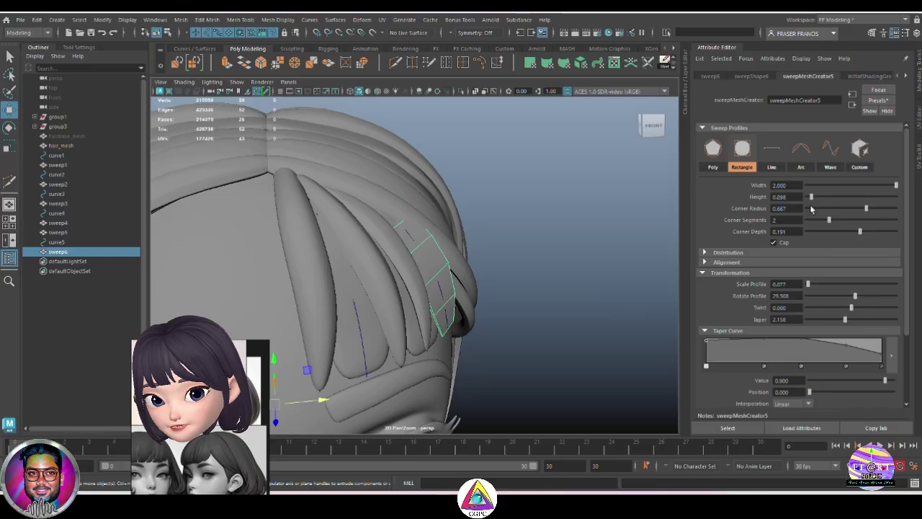
pyautogui.keyDown('alt'); pyautogui.moveTo(432, 274); pyautogui.dragTo(547, 288); pyautogui.keyUp('alt')
pyautogui.moveTo(807, 284); pyautogui.dragTo(805, 287)
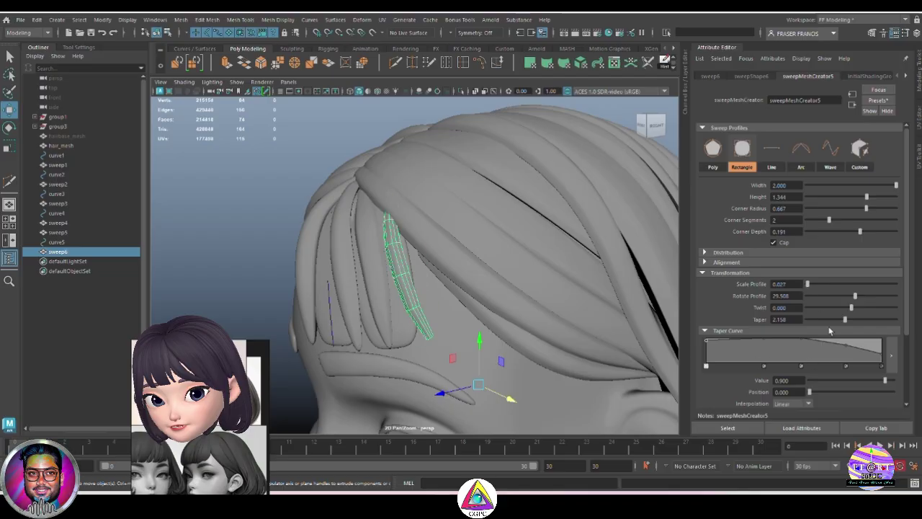
# Set the rectangle profile of sweep6 to width 3.000 and height 1.355
pyautogui.keyDown('alt'); pyautogui.moveTo(504, 273); pyautogui.dragTo(547, 282); pyautogui.keyUp('alt')
pyautogui.moveTo(867, 196); pyautogui.dragTo(867, 198)
pyautogui.write('3')
pyautogui.press('Return')
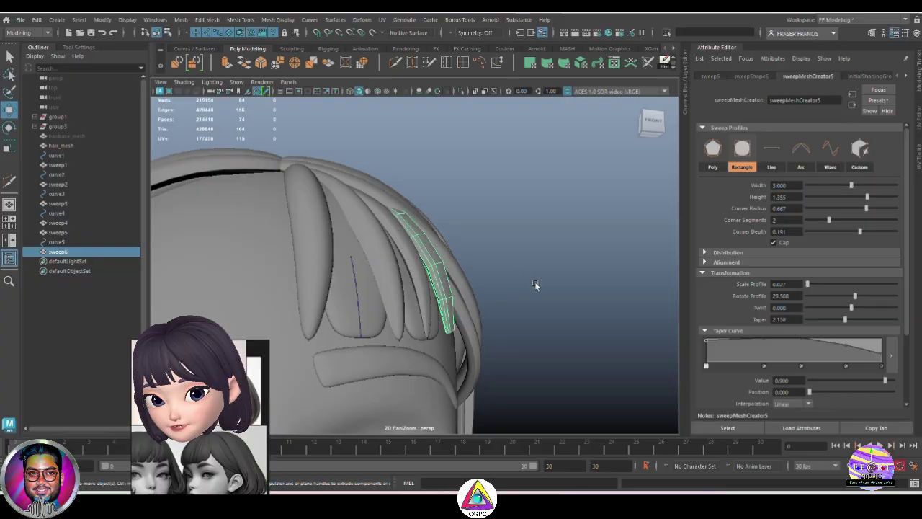
# Select curve5 and move its control vertices so the thin outer strand follows the forehead toward the temple
pyautogui.keyDown('alt'); pyautogui.moveTo(536, 282); pyautogui.dragTo(500, 286); pyautogui.keyUp('alt')
pyautogui.keyDown('alt'); pyautogui.moveTo(500, 286); pyautogui.dragTo(411, 291, button='right'); pyautogui.keyUp('alt')
pyautogui.moveTo(410, 292)
pyautogui.keyDown('alt'); pyautogui.mouseDown()
pyautogui.moveTo(366, 315)
pyautogui.moveTo(403, 301)
pyautogui.mouseUp(); pyautogui.keyUp('alt')
pyautogui.keyDown('alt'); pyautogui.moveTo(403, 301); pyautogui.dragTo(439, 298, button='right'); pyautogui.keyUp('alt')
pyautogui.moveTo(440, 297); pyautogui.dragTo(409, 277)
pyautogui.moveTo(529, 180); pyautogui.dragTo(481, 179, button='right')
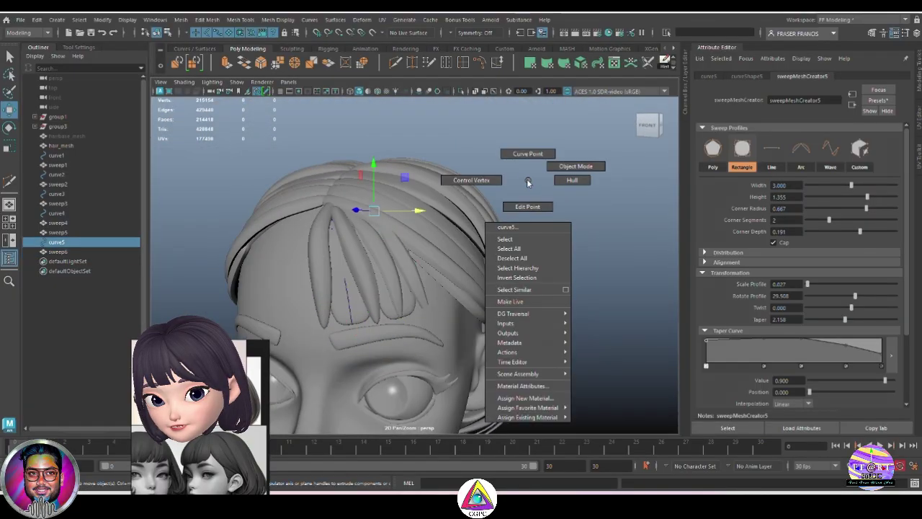
pyautogui.moveTo(392, 205); pyautogui.dragTo(360, 234)
pyautogui.moveTo(413, 223); pyautogui.dragTo(408, 224)
pyautogui.keyDown('alt'); pyautogui.moveTo(432, 274); pyautogui.dragTo(478, 277, button='right'); pyautogui.keyUp('alt')
pyautogui.keyDown('alt'); pyautogui.moveTo(478, 276); pyautogui.dragTo(434, 291); pyautogui.keyUp('alt')
pyautogui.moveTo(333, 208); pyautogui.dragTo(344, 207)
pyautogui.moveTo(389, 214); pyautogui.dragTo(383, 274)
# Move the hairline edges of hair_mesh beside the outer bang strand with World X symmetry and soft selection
pyautogui.click(57, 213)
pyautogui.click(57, 193)
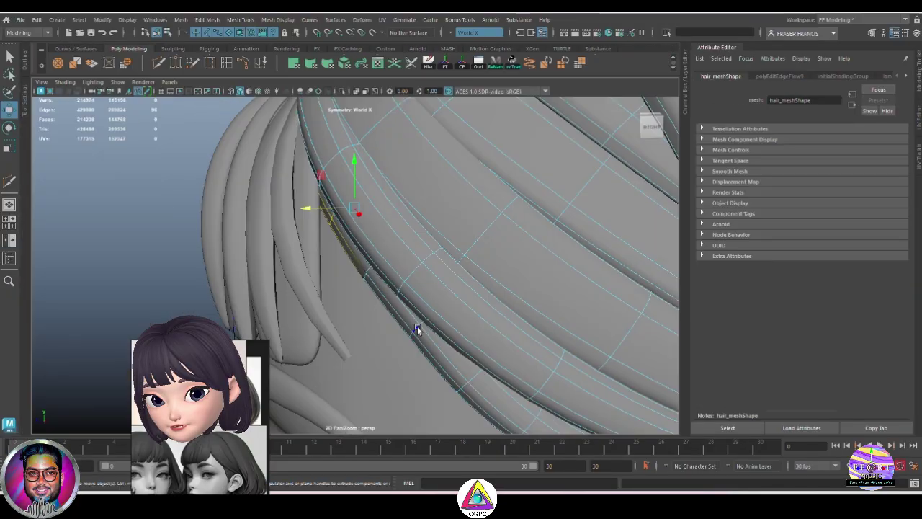
pyautogui.moveTo(393, 321); pyautogui.dragTo(527, 300)
pyautogui.scroll(-4, 528, 300)
pyautogui.click(592, 236)
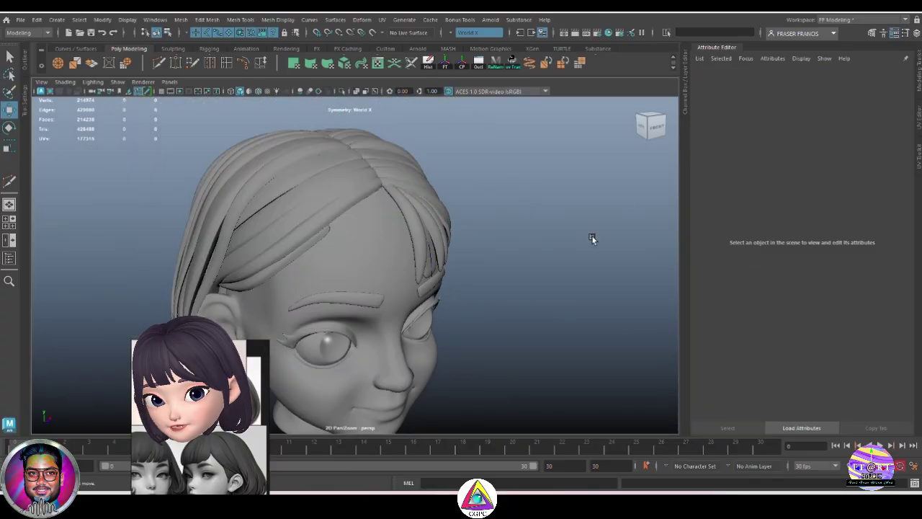
# Group all the bang curves and sweep meshes, from curve1 through sweep6
pyautogui.keyDown('alt'); pyautogui.moveTo(592, 236); pyautogui.dragTo(250, 131); pyautogui.keyUp('alt')
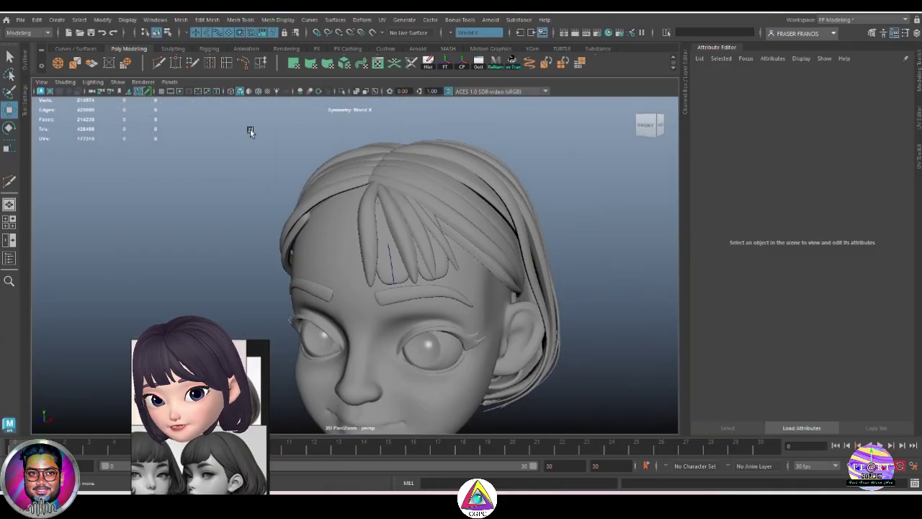
pyautogui.keyDown('alt'); pyautogui.moveTo(602, 244); pyautogui.dragTo(439, 275); pyautogui.keyUp('alt')
pyautogui.press('q')
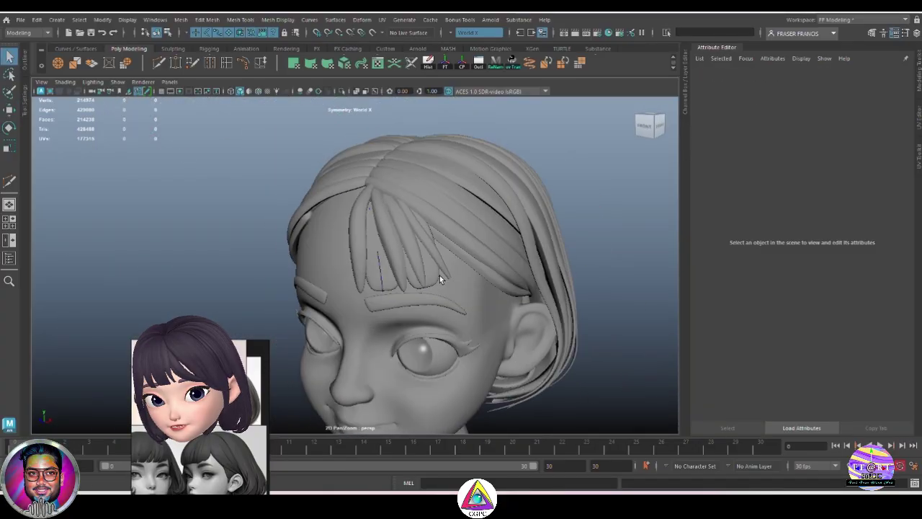
pyautogui.click(412, 269)
pyautogui.click(9, 258)
pyautogui.click(58, 156)
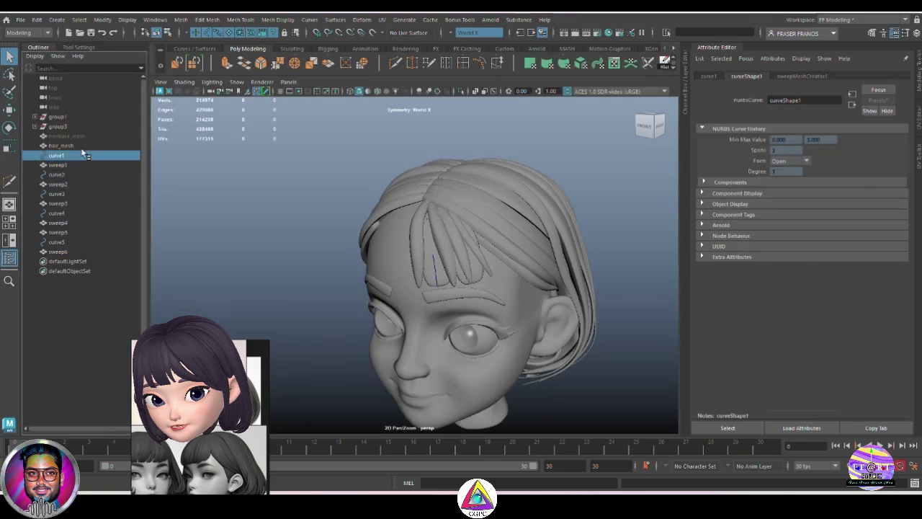
pyautogui.keyDown('shift'); pyautogui.click(94, 252); pyautogui.keyUp('shift')
pyautogui.hotkey('ctrl', 'g')
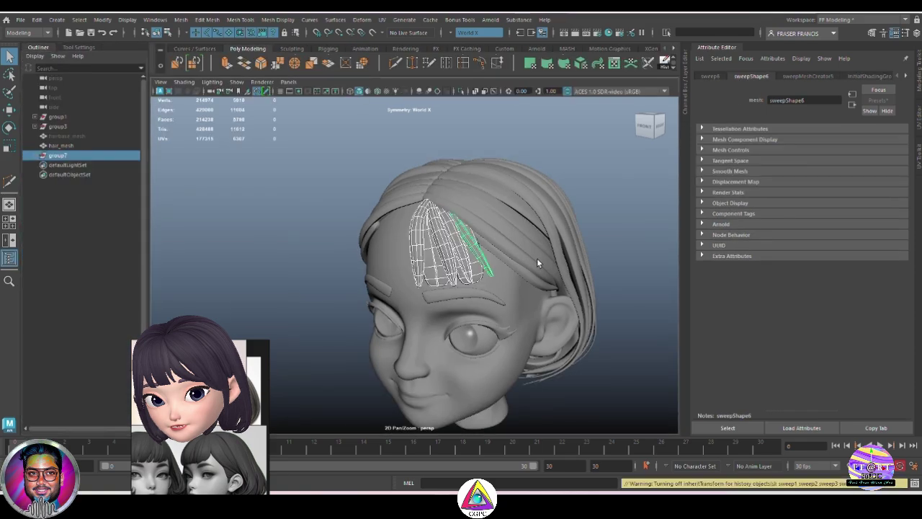
# Duplicate the bang group mirrored across the face with an X scale of -1
pyautogui.keyDown('alt'); pyautogui.moveTo(644, 278); pyautogui.dragTo(547, 253); pyautogui.keyUp('alt')
pyautogui.hotkey('ctrl', 'shift', 'd')
pyautogui.click(636, 211)
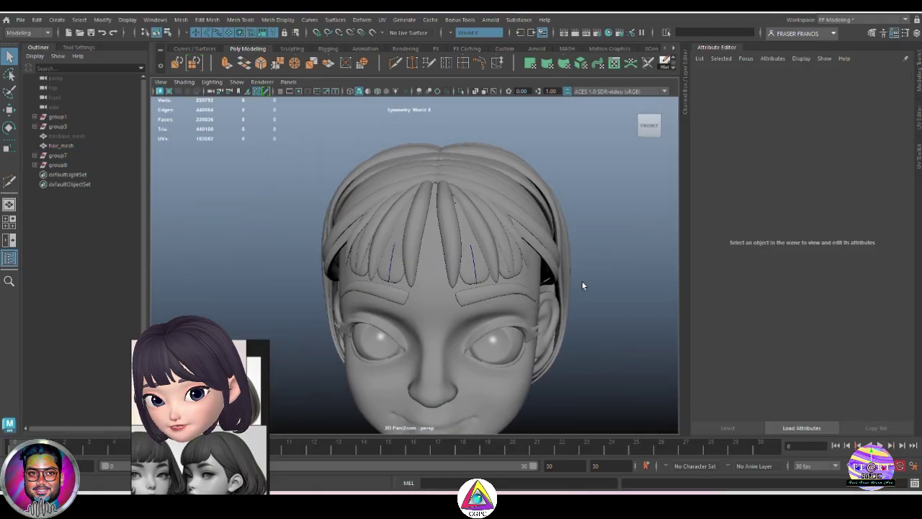
# Draw a curve on hairbase_mesh down the centre of the forehead and adjust its control vertices
pyautogui.keyDown('alt'); pyautogui.moveTo(584, 286); pyautogui.dragTo(587, 267); pyautogui.keyUp('alt')
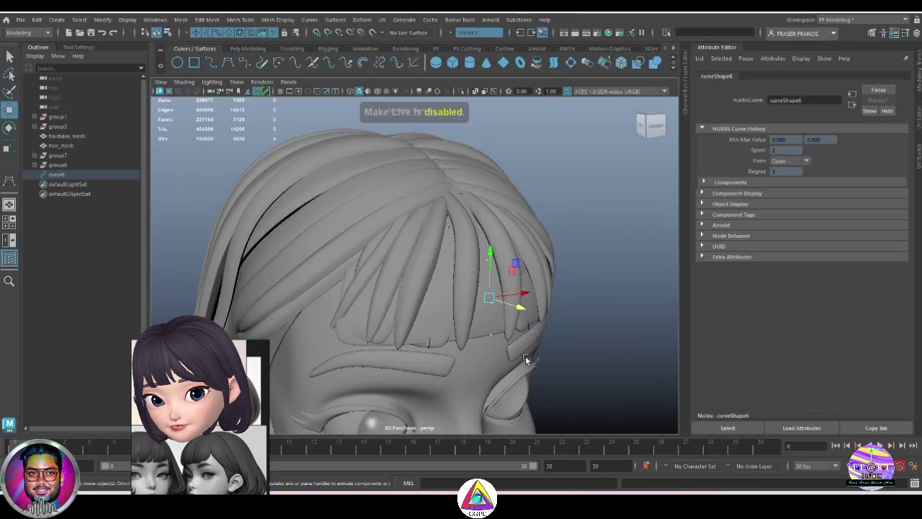
pyautogui.press('w')
pyautogui.keyDown('alt'); pyautogui.moveTo(523, 308); pyautogui.dragTo(471, 208); pyautogui.keyUp('alt')
pyautogui.keyDown('alt'); pyautogui.moveTo(462, 169); pyautogui.dragTo(473, 262); pyautogui.keyUp('alt')
pyautogui.click(488, 235)
pyautogui.hotkey('ctrl', 'z')
pyautogui.click(504, 297)
pyautogui.hotkey('ctrl', 'z')
# Create a sweep mesh from curve6 and replace its settings with a saved arc-profile hair preset, angle 180 and 4 segments
pyautogui.click(248, 48)
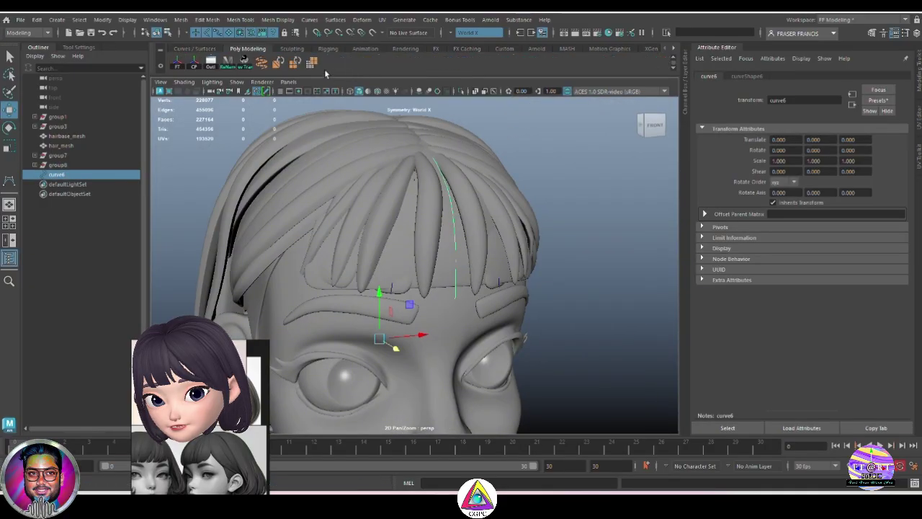
pyautogui.click(311, 62)
pyautogui.click(884, 100)
pyautogui.moveTo(828, 127)
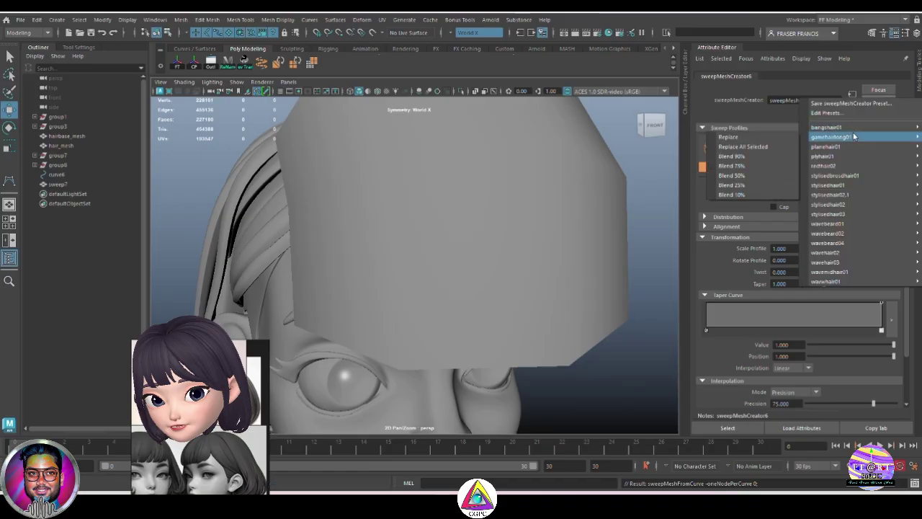
pyautogui.click(727, 128)
pyautogui.moveTo(598, 264)
pyautogui.keyDown('alt'); pyautogui.mouseDown()
pyautogui.moveTo(531, 240)
pyautogui.moveTo(640, 309)
pyautogui.moveTo(562, 243)
pyautogui.moveTo(594, 265)
pyautogui.mouseUp(); pyautogui.keyUp('alt')
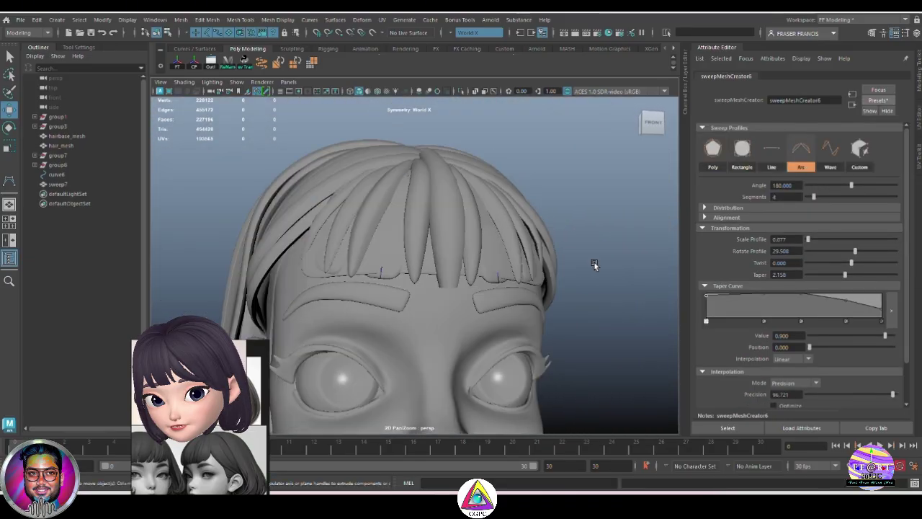
# Hide hairbase_mesh and open the preset list of the central strand sweep7 without choosing a preset
pyautogui.click(74, 135)
pyautogui.keyDown('alt'); pyautogui.moveTo(518, 245); pyautogui.dragTo(590, 321); pyautogui.keyUp('alt')
pyautogui.click(490, 291)
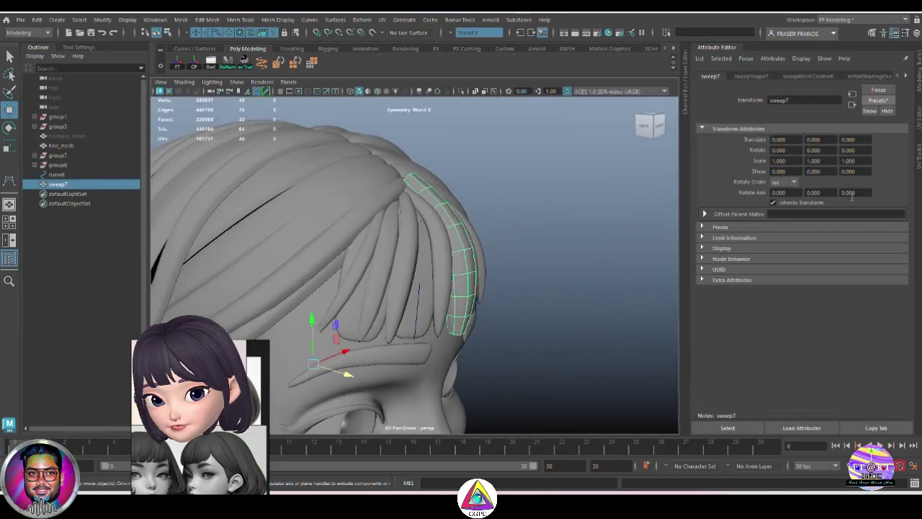
pyautogui.click(878, 100)
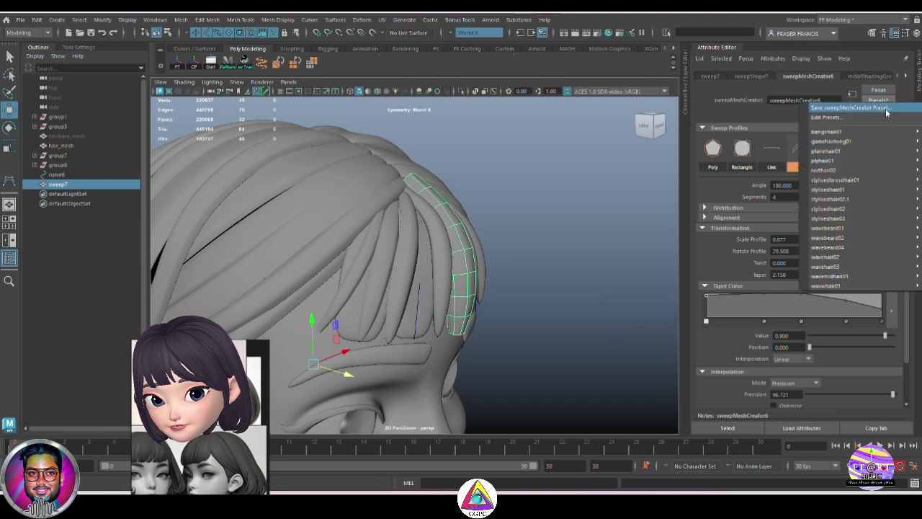
pyautogui.click(515, 309)
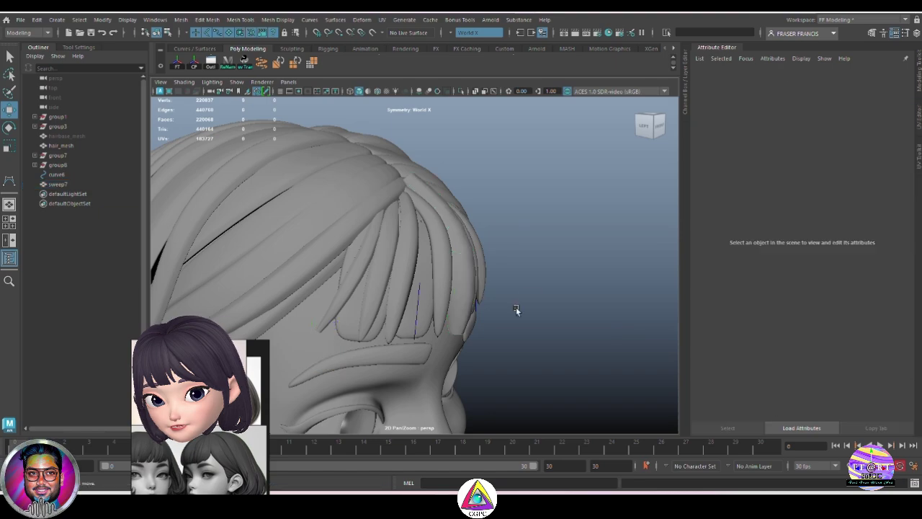
# Save the sweep settings of the flat filler strand beside the centre as the preset bandhairflat
pyautogui.keyDown('alt'); pyautogui.moveTo(514, 309); pyautogui.dragTo(480, 305); pyautogui.keyUp('alt')
pyautogui.click(483, 307)
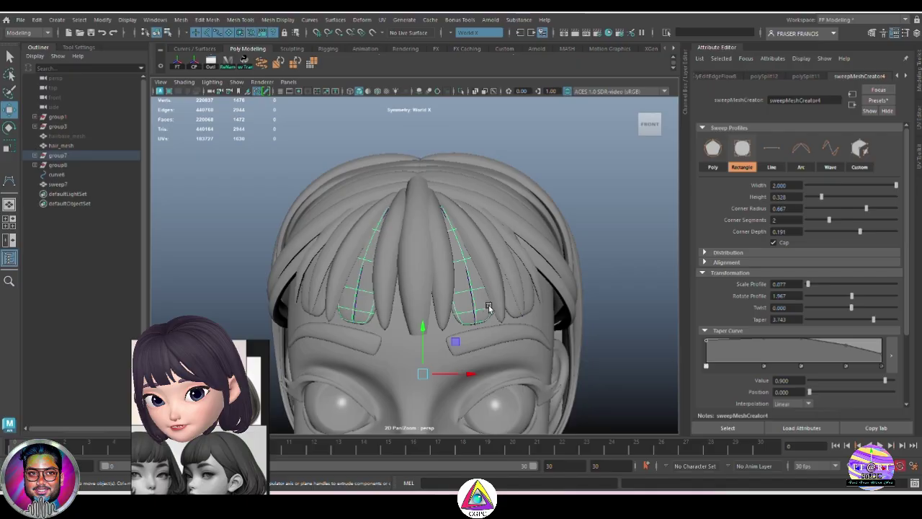
pyautogui.click(878, 100)
pyautogui.click(852, 104)
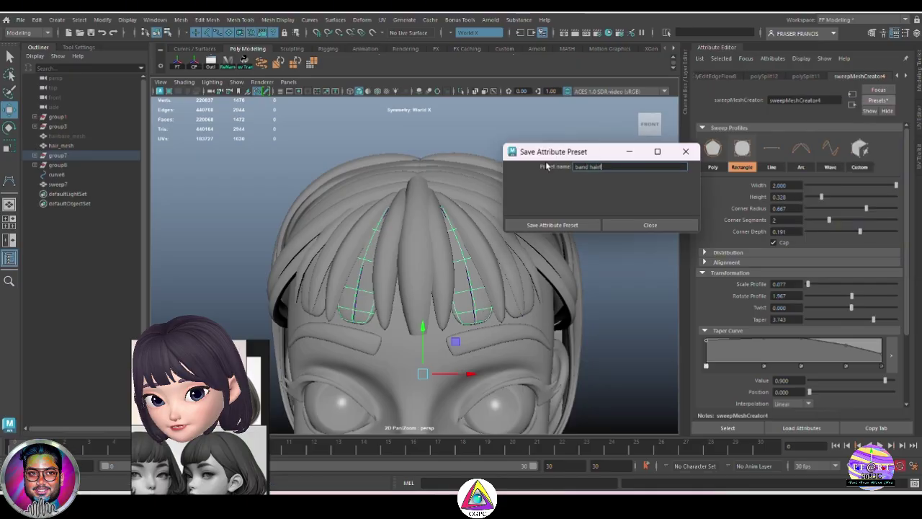
pyautogui.click(594, 225)
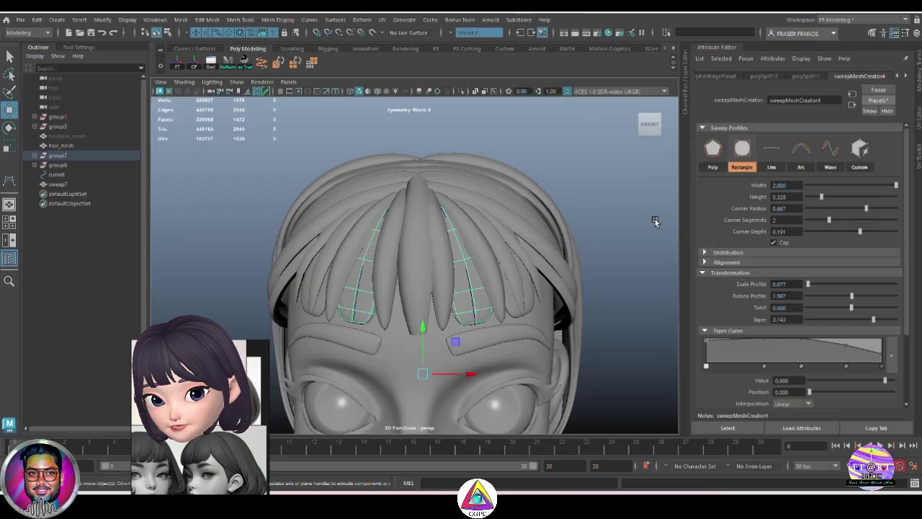
# Replace the sweep settings of the central strand sweep7 with a saved flat strand preset
pyautogui.click(412, 302)
pyautogui.click(878, 100)
pyautogui.moveTo(873, 162)
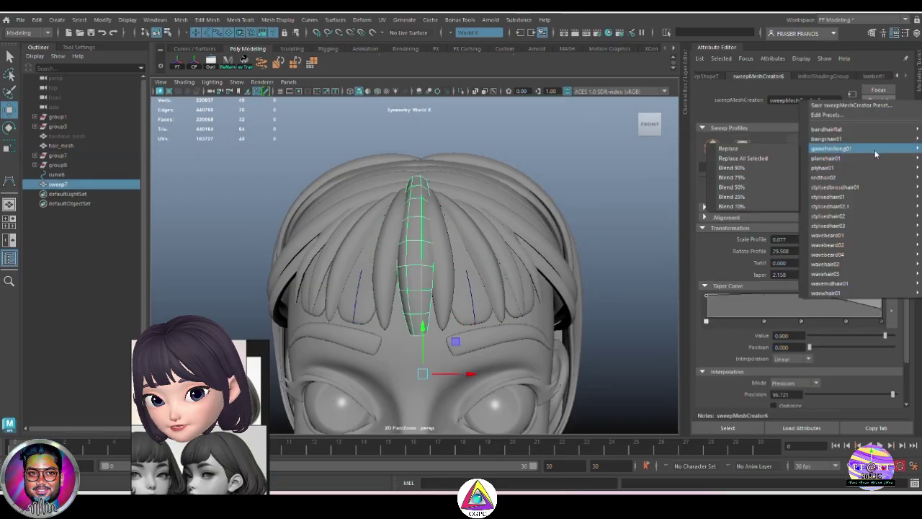
pyautogui.click(728, 157)
pyautogui.keyDown('alt'); pyautogui.moveTo(611, 199); pyautogui.dragTo(485, 324); pyautogui.keyUp('alt')
pyautogui.click(626, 259)
# Cut centred edge loops into the flat central strand with Multi-Cut and return to object mode
pyautogui.click(401, 323)
pyautogui.scroll(1, 370, 71)
pyautogui.click(395, 63)
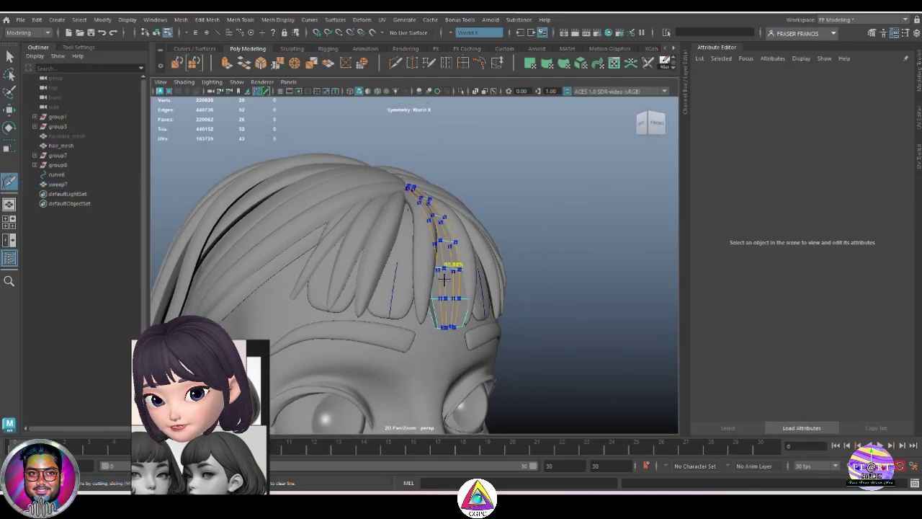
pyautogui.keyDown('ctrl'); pyautogui.middleClick(444, 275); pyautogui.keyUp('ctrl')
pyautogui.keyDown('alt'); pyautogui.moveTo(443, 276); pyautogui.dragTo(408, 294); pyautogui.keyUp('alt')
pyautogui.keyDown('alt'); pyautogui.moveTo(591, 307); pyautogui.dragTo(584, 335); pyautogui.keyUp('alt')
pyautogui.press('q')
pyautogui.press('F8')
pyautogui.click(584, 336)
pyautogui.scroll(3, 449, 275)
pyautogui.moveTo(440, 237)
pyautogui.keyDown('alt'); pyautogui.mouseDown()
pyautogui.moveTo(448, 274)
pyautogui.moveTo(432, 245)
pyautogui.mouseUp(); pyautogui.keyUp('alt')
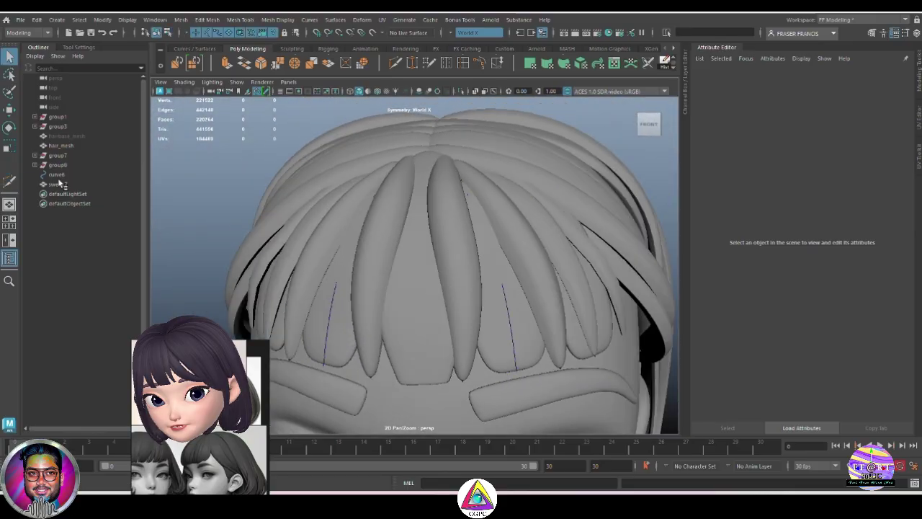
# Select the upper control vertices of curve6 and adjust the central strand's root at the parting
pyautogui.click(59, 176)
pyautogui.press('F9')
pyautogui.moveTo(401, 174); pyautogui.dragTo(457, 140)
pyautogui.keyDown('alt'); pyautogui.moveTo(460, 144); pyautogui.dragTo(406, 187); pyautogui.keyUp('alt')
pyautogui.press('w')
pyautogui.keyDown('alt'); pyautogui.moveTo(412, 153); pyautogui.dragTo(432, 166); pyautogui.keyUp('alt')
pyautogui.scroll(-4, 432, 165)
pyautogui.press('q')
# Create another sweep mesh on the central curve and replace its settings with the bangshair01 preset
pyautogui.click(67, 178)
pyautogui.keyDown('alt'); pyautogui.moveTo(467, 268); pyautogui.dragTo(507, 283); pyautogui.keyUp('alt')
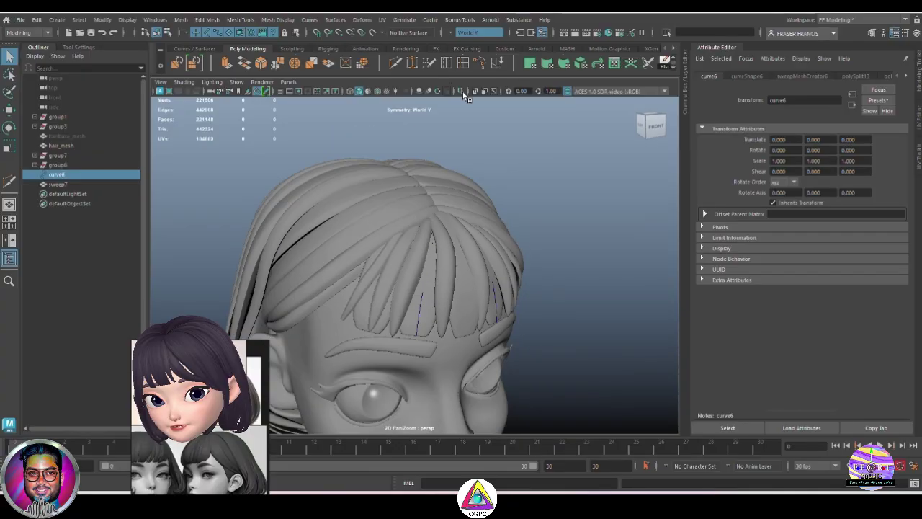
pyautogui.scroll(-1, 462, 73)
pyautogui.click(264, 64)
pyautogui.click(886, 102)
pyautogui.moveTo(889, 140)
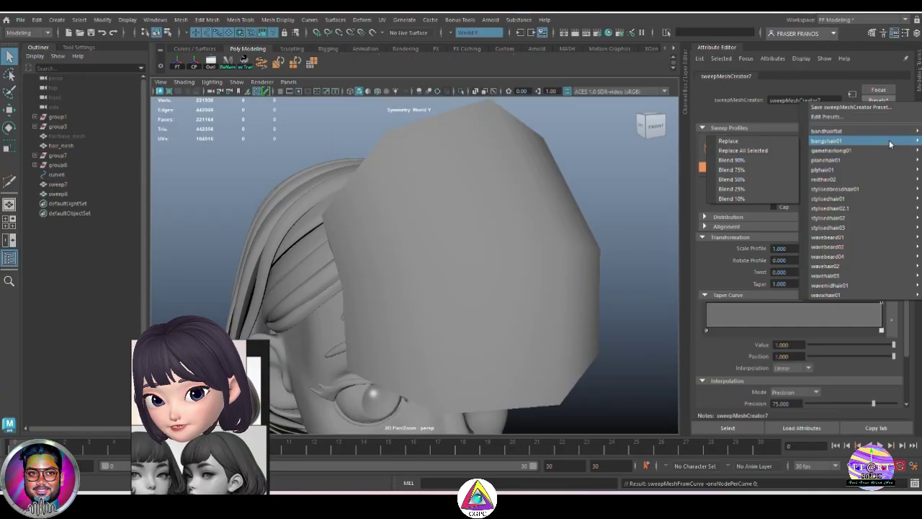
pyautogui.click(787, 142)
# Select the new central strand sweep8 and set its Rotate Profile to -1.967
pyautogui.keyDown('alt'); pyautogui.moveTo(566, 224); pyautogui.dragTo(520, 249); pyautogui.keyUp('alt')
pyautogui.click(459, 236)
pyautogui.keyDown('alt'); pyautogui.moveTo(480, 226); pyautogui.dragTo(405, 216); pyautogui.keyUp('alt')
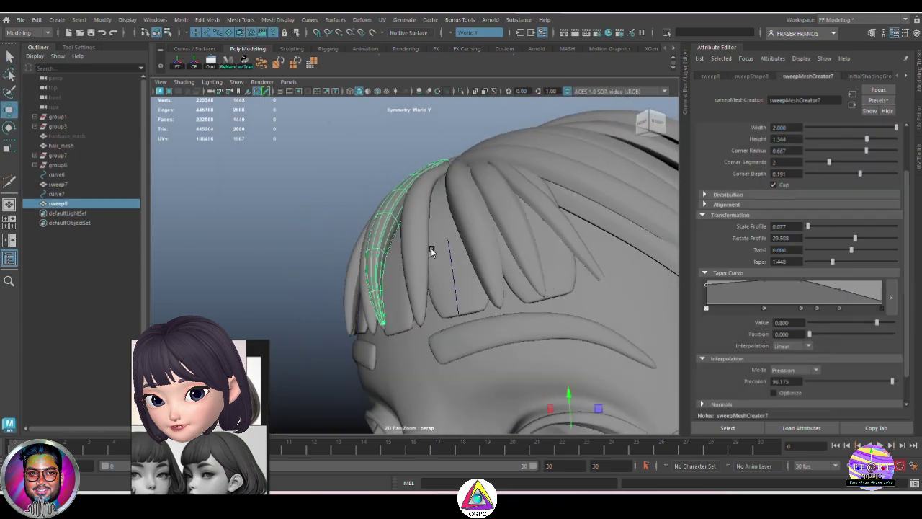
pyautogui.keyDown('alt'); pyautogui.moveTo(432, 252); pyautogui.dragTo(514, 256); pyautogui.keyUp('alt')
pyautogui.moveTo(855, 238); pyautogui.dragTo(851, 239)
pyautogui.keyDown('alt'); pyautogui.moveTo(537, 260); pyautogui.dragTo(612, 267); pyautogui.keyUp('alt')
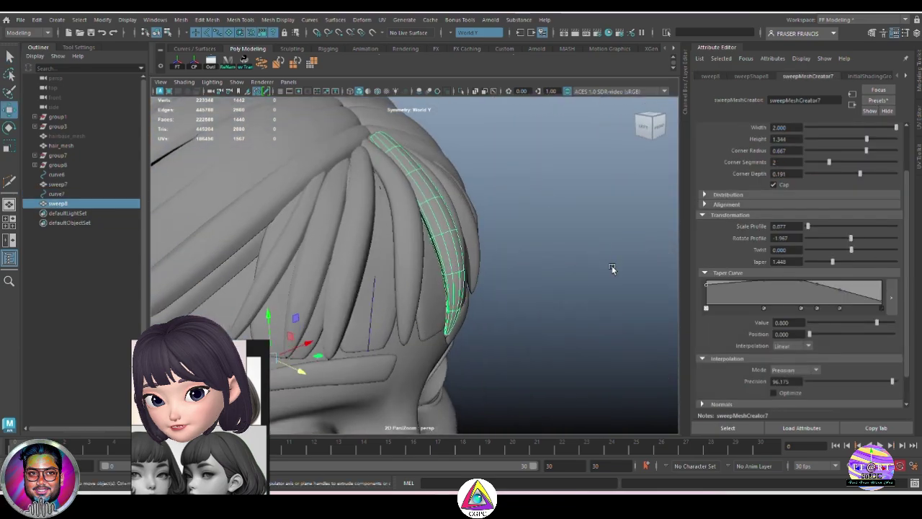
# Try a rectangle profile height of 1.235 on sweep8 and restore it to 1.344
pyautogui.moveTo(866, 139); pyautogui.dragTo(863, 139)
pyautogui.click(402, 245)
pyautogui.keyDown('alt'); pyautogui.moveTo(489, 241); pyautogui.dragTo(457, 259); pyautogui.keyUp('alt')
pyautogui.click(440, 244)
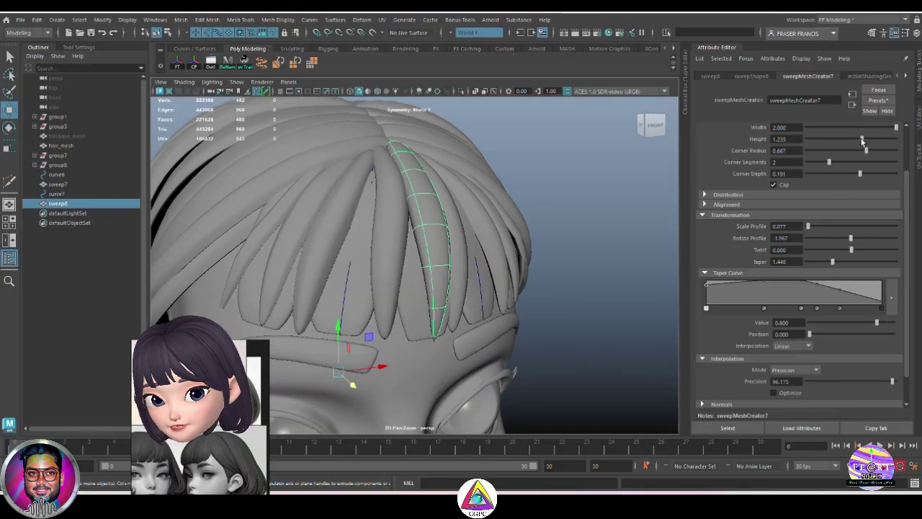
pyautogui.moveTo(862, 139); pyautogui.dragTo(867, 139)
pyautogui.keyDown('alt'); pyautogui.moveTo(432, 245); pyautogui.dragTo(449, 274); pyautogui.keyUp('alt')
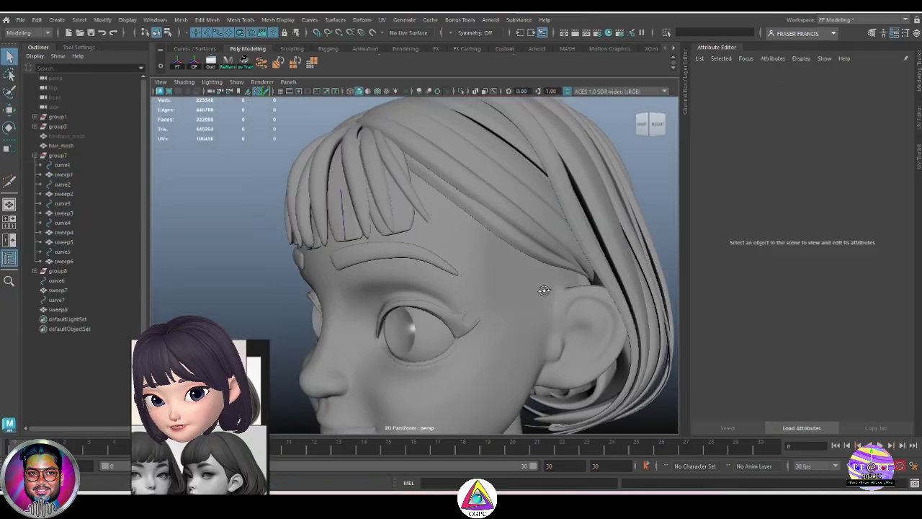
# Set the scale profile of sweep8 to 0.082 and its taper to 0.956, and reshape the taper curve's tip end
pyautogui.keyDown('alt'); pyautogui.moveTo(544, 291); pyautogui.dragTo(582, 317); pyautogui.keyUp('alt')
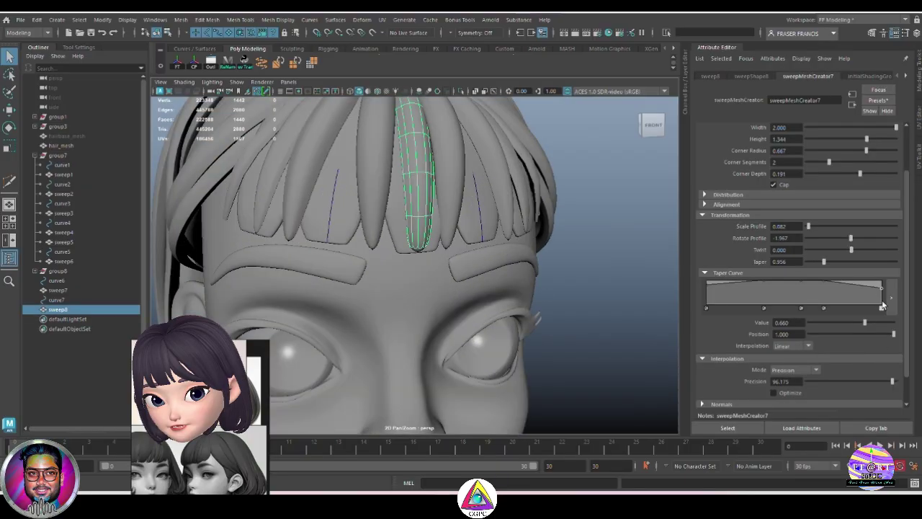
pyautogui.moveTo(882, 306); pyautogui.dragTo(881, 295)
pyautogui.click(625, 348)
pyautogui.scroll(-4, 562, 331)
pyautogui.keyDown('alt'); pyautogui.moveTo(555, 324); pyautogui.dragTo(533, 317); pyautogui.keyUp('alt')
pyautogui.scroll(-4, 460, 317)
# Select group7, group8 and the central curves and sweeps, and isolate them in the viewport
pyautogui.moveTo(63, 309); pyautogui.dragTo(65, 283)
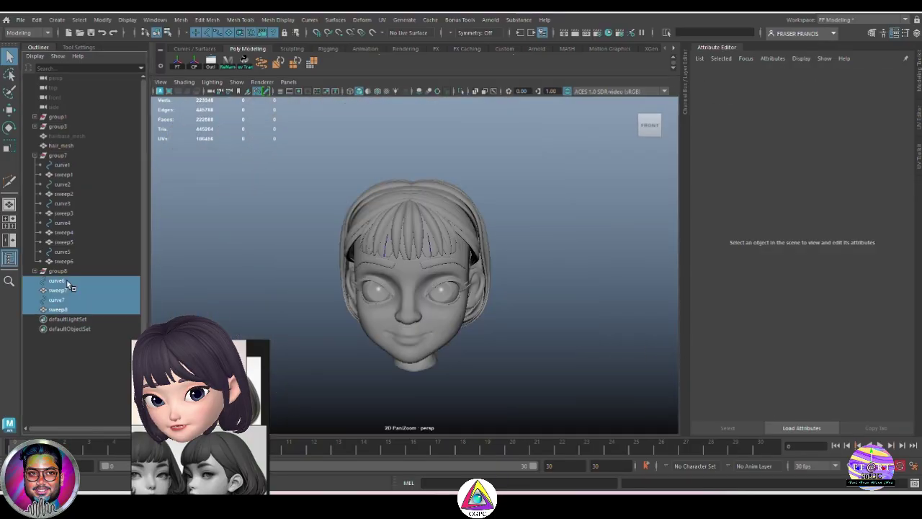
pyautogui.click(58, 155)
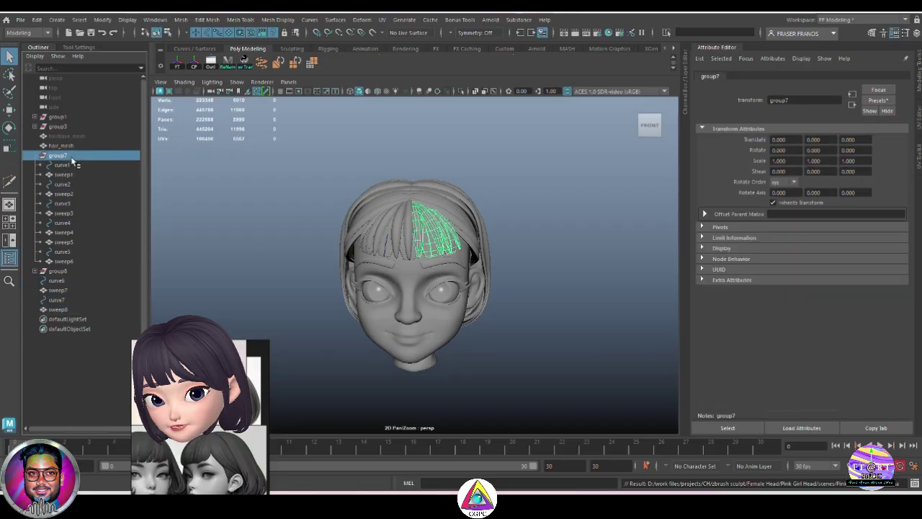
pyautogui.click(57, 271)
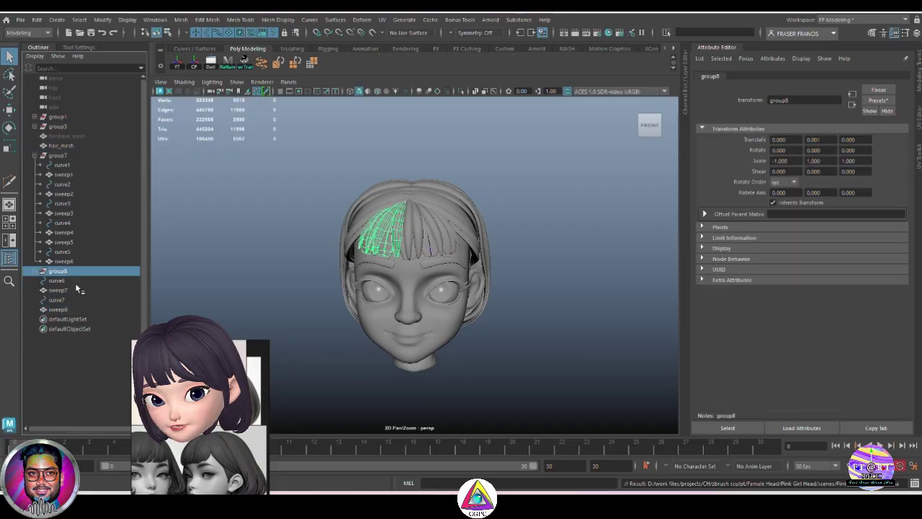
pyautogui.click(34, 157)
pyautogui.moveTo(57, 156); pyautogui.dragTo(69, 176)
pyautogui.keyDown('ctrl'); pyautogui.click(74, 202); pyautogui.keyUp('ctrl')
pyautogui.hotkey('ctrl', '1')
# Examine the isolated bangs from several angles and show the whole head again
pyautogui.click(522, 220)
pyautogui.keyDown('alt'); pyautogui.moveTo(523, 220); pyautogui.dragTo(312, 157); pyautogui.keyUp('alt')
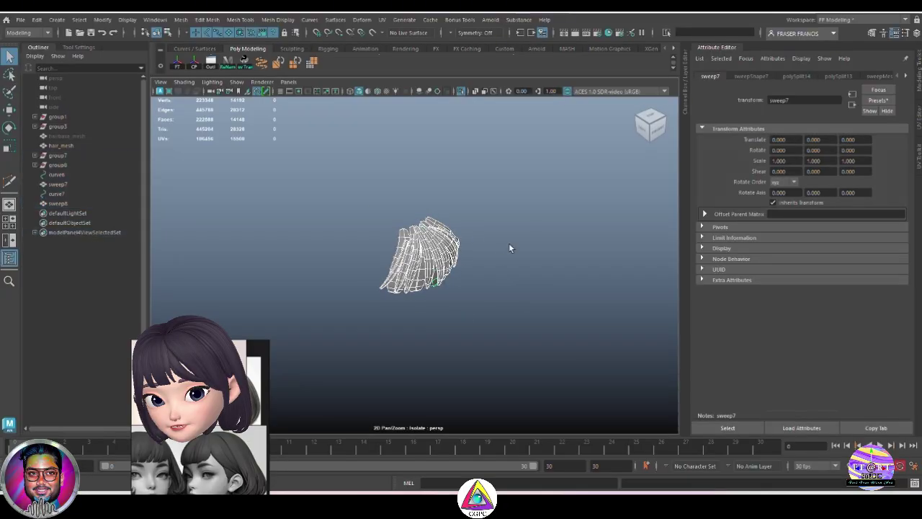
pyautogui.click(510, 249)
pyautogui.click(461, 91)
pyautogui.keyDown('alt'); pyautogui.moveTo(459, 104); pyautogui.dragTo(496, 229); pyautogui.keyUp('alt')
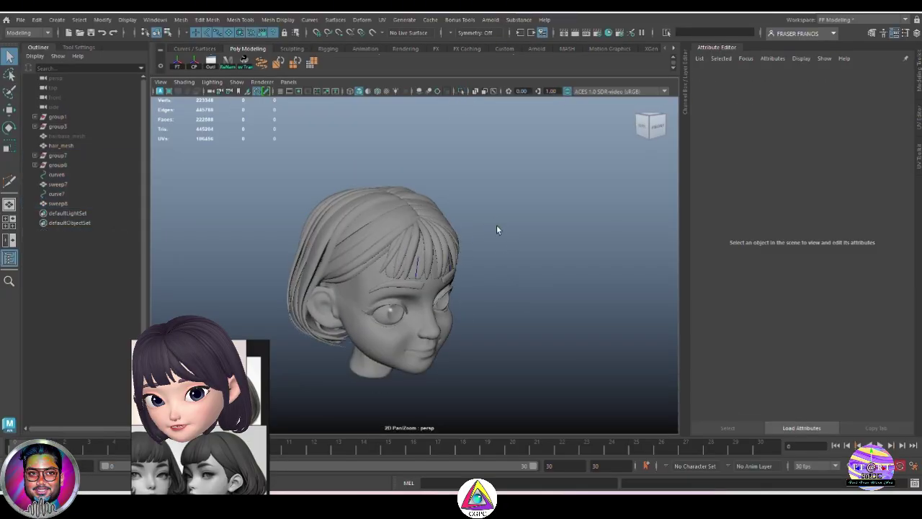